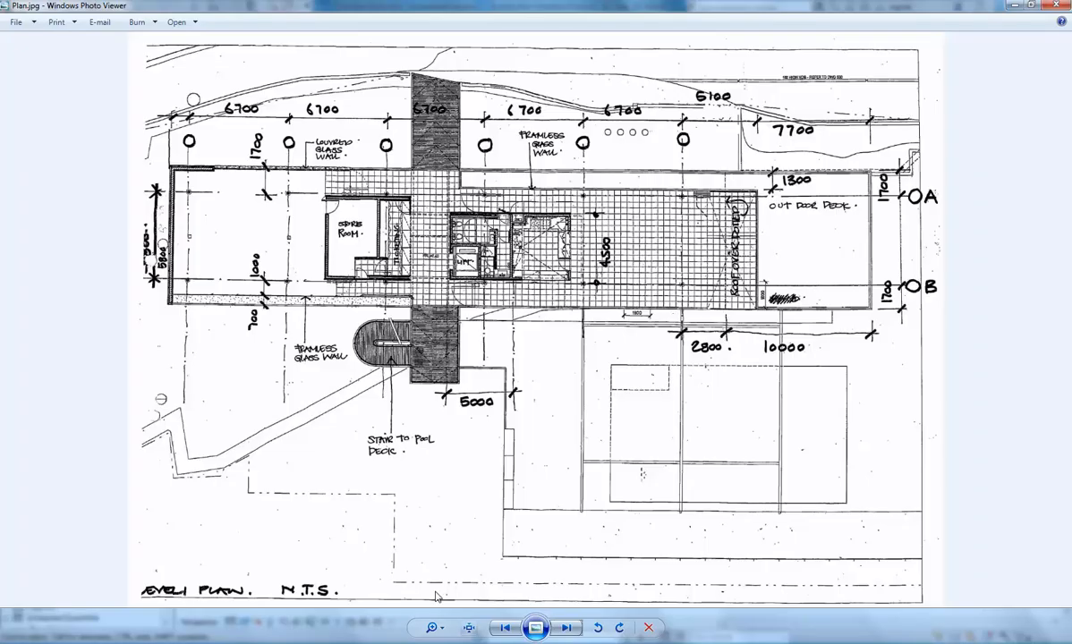
- Look through the pool building's reference images, from the floor plan to exterior photo DSC_0191.JPG
{"action": "left_click", "coordinate": [564, 628]}
{"action": "left_click", "coordinate": [564, 628]}
{"action": "left_click", "coordinate": [564, 628]}
{"action": "left_click", "coordinate": [564, 628]}
{"action": "left_click", "coordinate": [564, 628]}
{"action": "left_click", "coordinate": [564, 628]}
{"action": "left_click", "coordinate": [564, 628]}
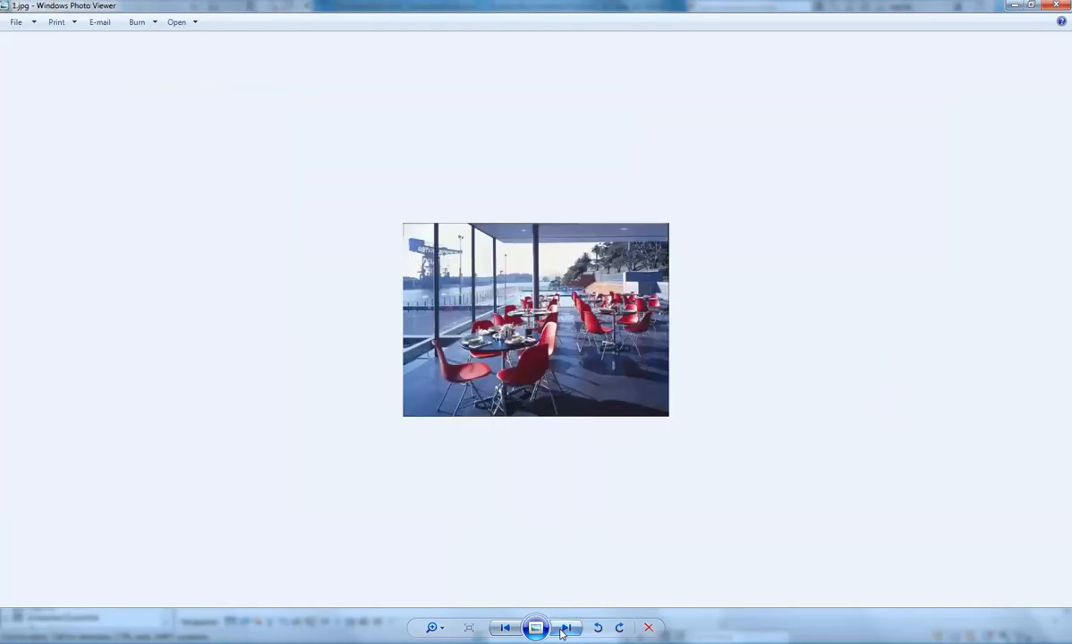
{"action": "left_click", "coordinate": [564, 628]}
{"action": "left_click", "coordinate": [564, 628]}
{"action": "left_click", "coordinate": [564, 628]}
{"action": "left_click", "coordinate": [563, 629]}
{"action": "left_click", "coordinate": [564, 629]}
{"action": "left_click", "coordinate": [564, 628]}
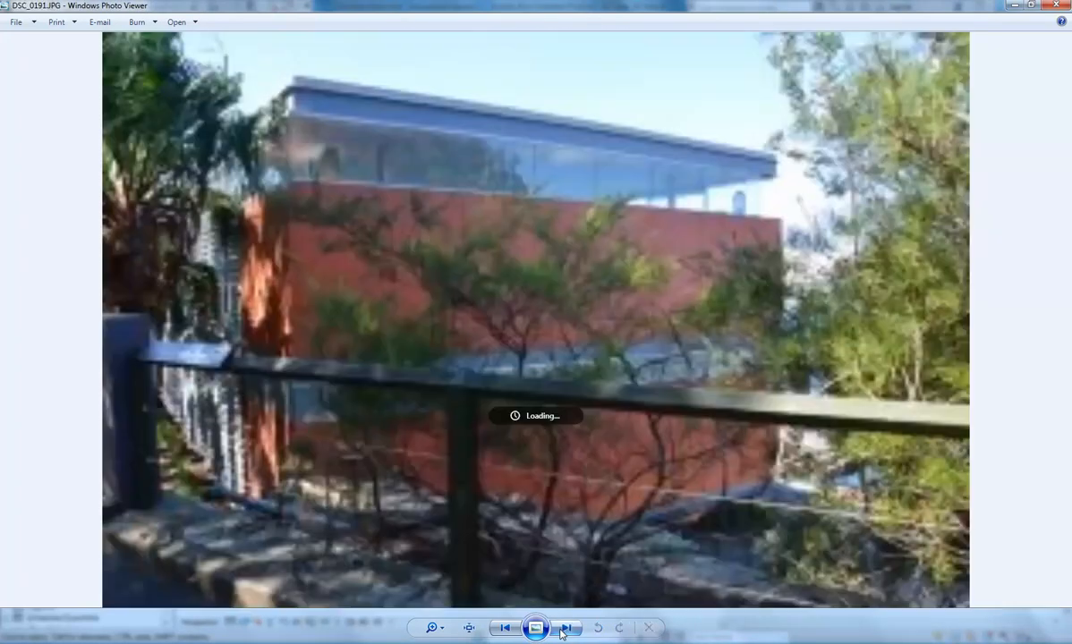
- Bring up entrance photo DSC_0196.JPG and examine the green stone wall behind the glass railing up close
{"action": "left_click", "coordinate": [564, 629]}
{"action": "left_click", "coordinate": [564, 628]}
{"action": "left_click", "coordinate": [564, 629]}
{"action": "left_click", "coordinate": [564, 629]}
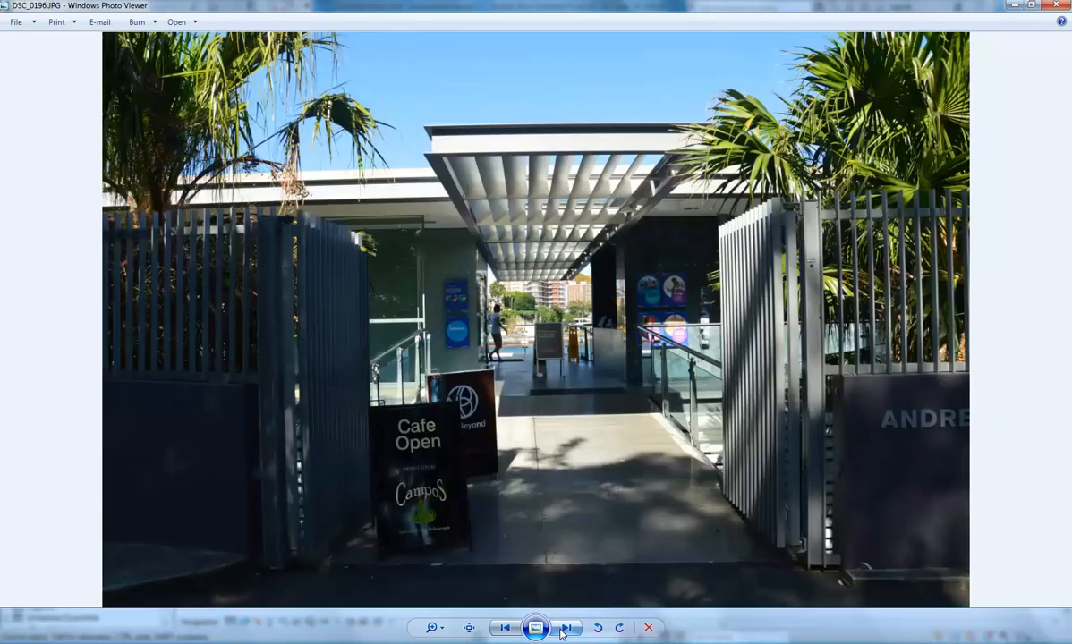
{"action": "scroll", "coordinate": [640, 287], "scroll_direction": "up", "scroll_amount": 6}
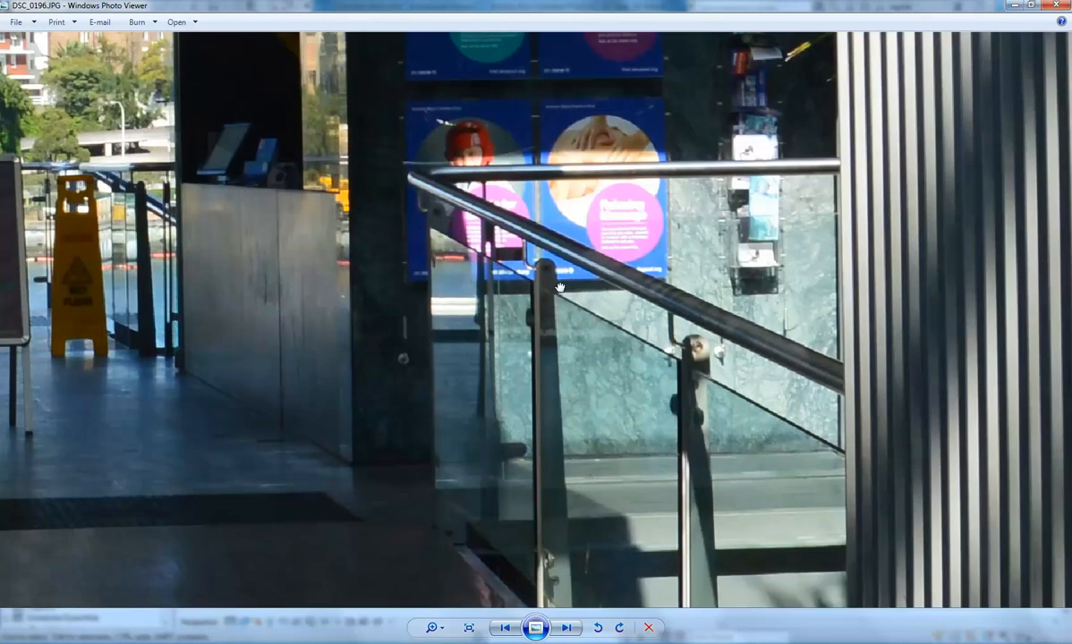
{"action": "left_click_drag", "start_coordinate": [658, 202], "coordinate": [692, 271]}
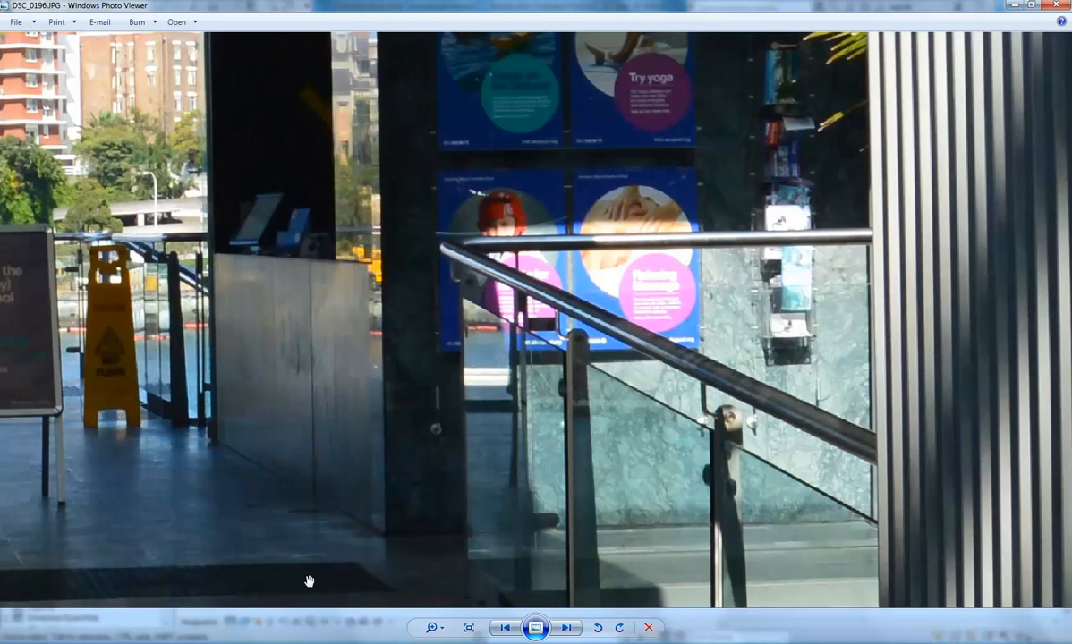
- Switch to Windows Explorer, open the Material Images folder in EDU_DC_InteriorDesign full screen, and display its files as thumbnails
{"action": "key", "text": "alt+Tab"}
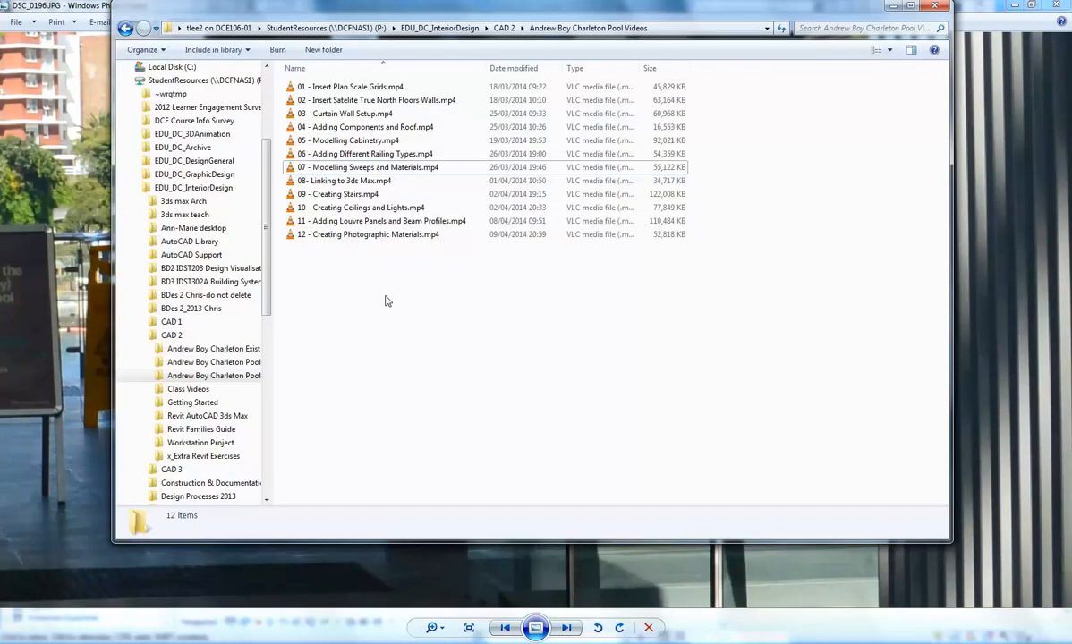
{"action": "left_click", "coordinate": [145, 335]}
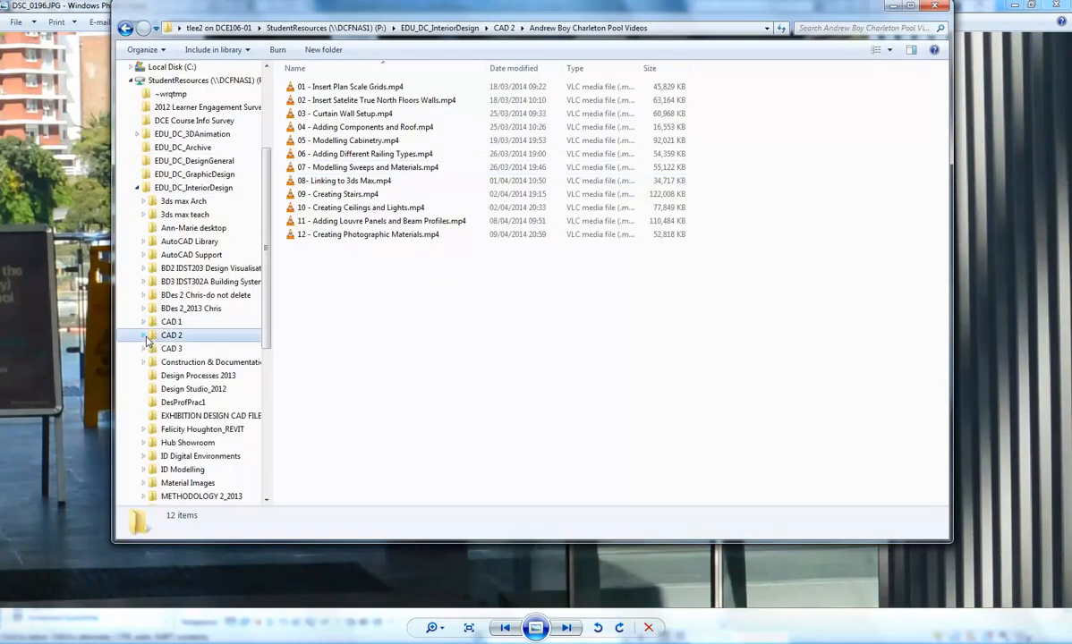
{"action": "left_click", "coordinate": [183, 483]}
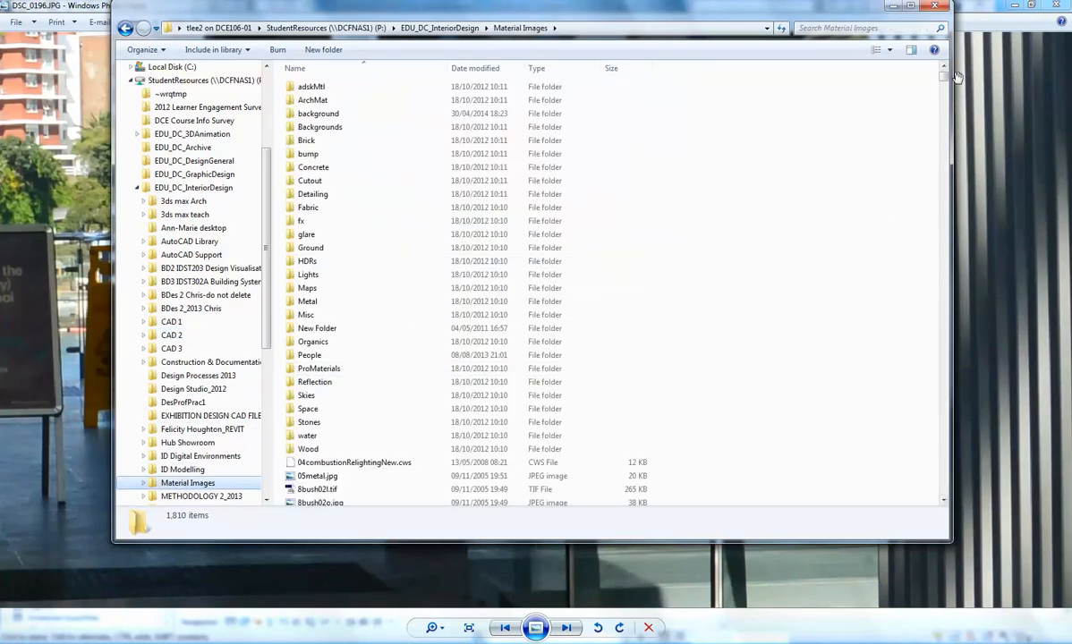
{"action": "left_click", "coordinate": [911, 6]}
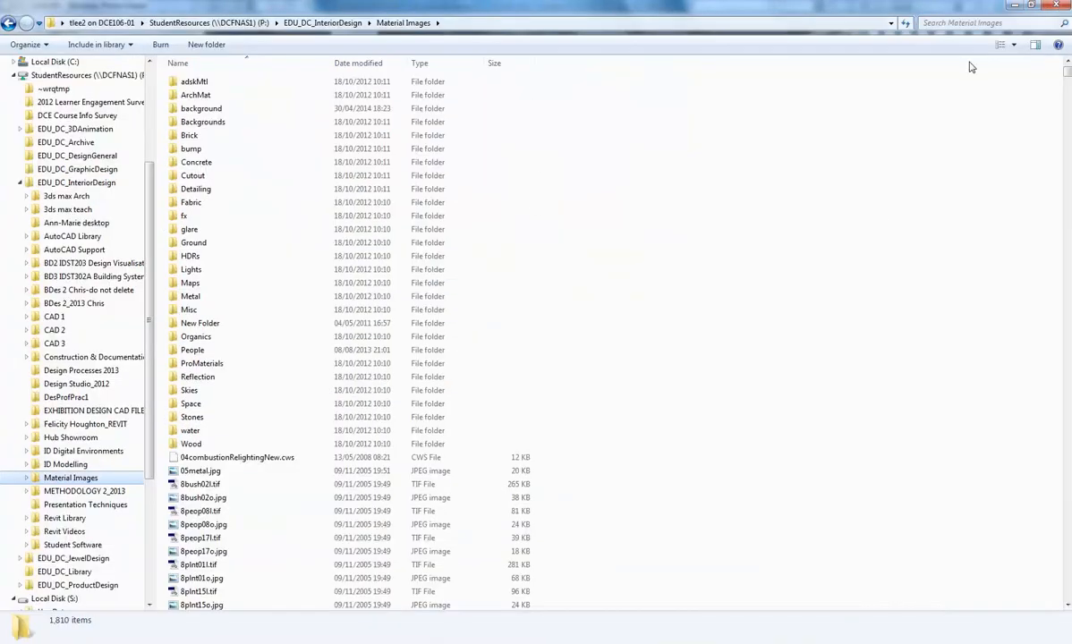
{"action": "left_click", "coordinate": [1016, 46]}
{"action": "left_click", "coordinate": [1021, 36]}
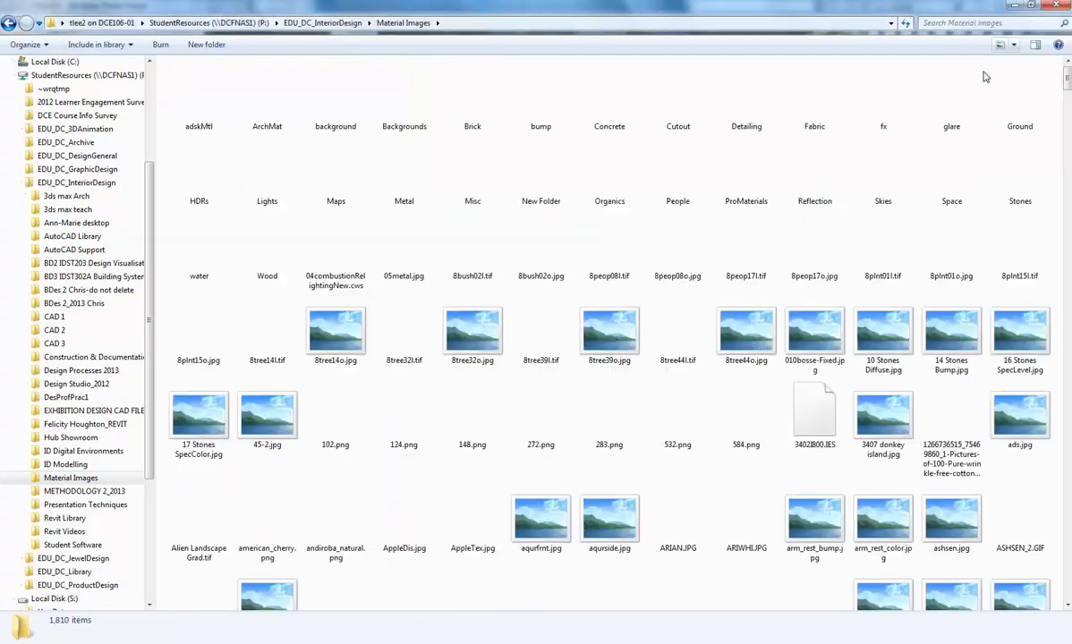
- Examine the texture thumbnails in the Material Images folder, down to the masonry flooring and plaster finishes
{"action": "left_click", "coordinate": [552, 410]}
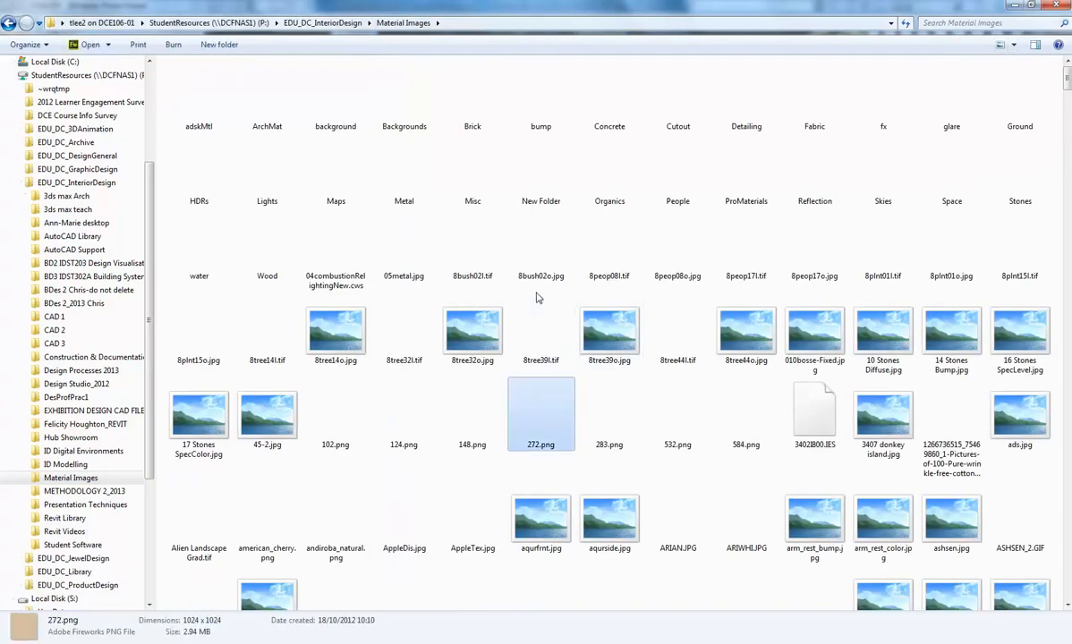
{"action": "scroll", "coordinate": [538, 298], "scroll_direction": "down", "scroll_amount": 5}
{"action": "scroll", "coordinate": [538, 298], "scroll_direction": "down", "scroll_amount": 3}
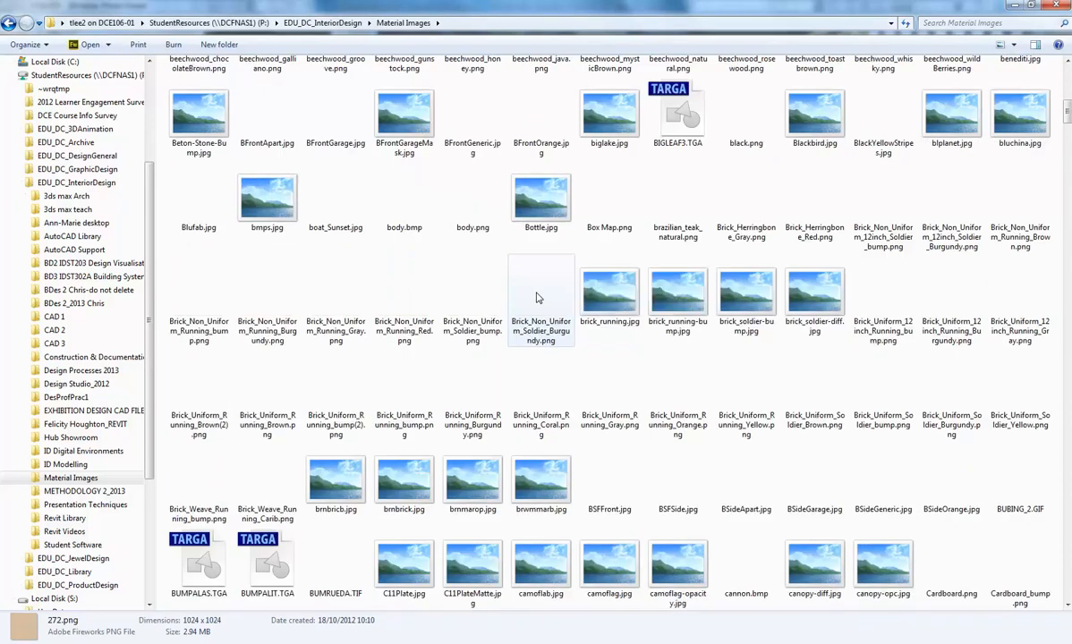
{"action": "scroll", "coordinate": [502, 273], "scroll_direction": "down", "scroll_amount": 3}
{"action": "scroll", "coordinate": [538, 298], "scroll_direction": "down", "scroll_amount": 12}
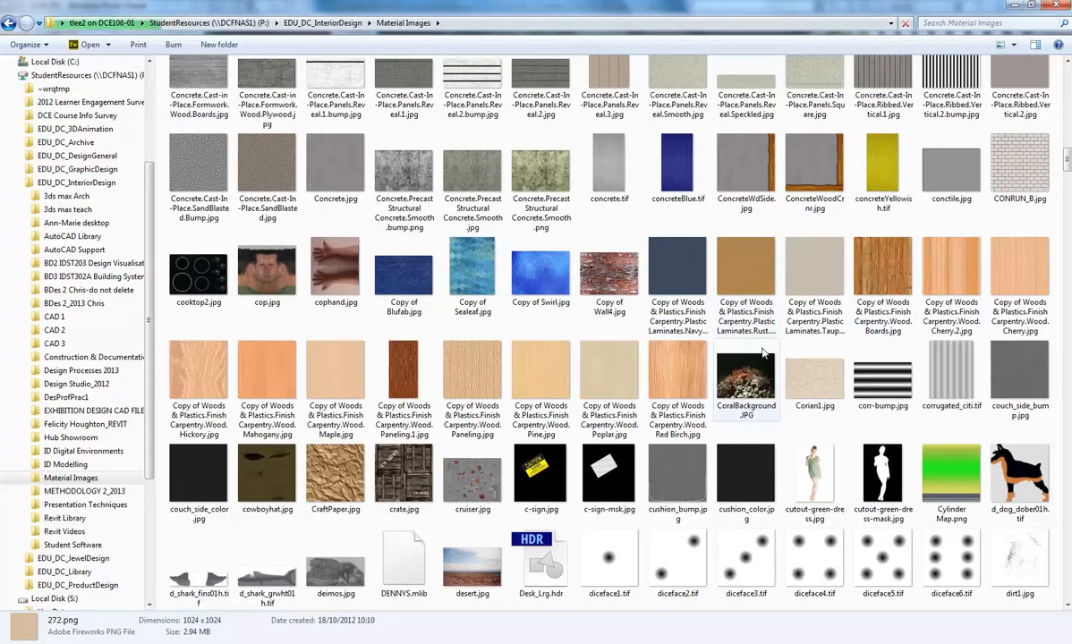
{"action": "scroll", "coordinate": [764, 385], "scroll_direction": "down", "scroll_amount": 6}
{"action": "scroll", "coordinate": [764, 354], "scroll_direction": "down", "scroll_amount": 6}
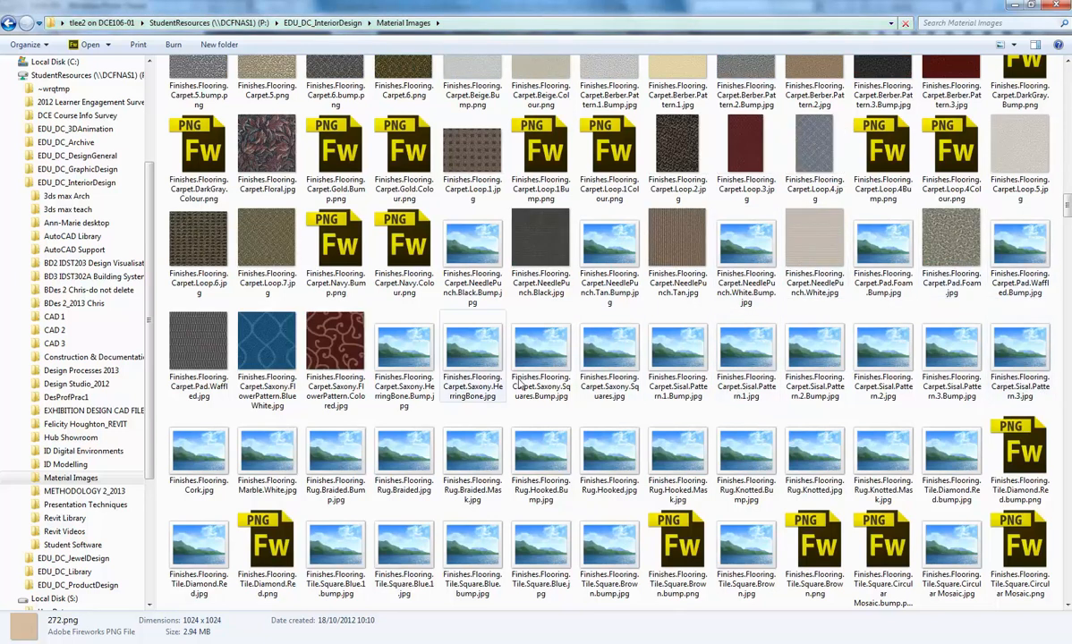
{"action": "scroll", "coordinate": [540, 384], "scroll_direction": "down", "scroll_amount": 3}
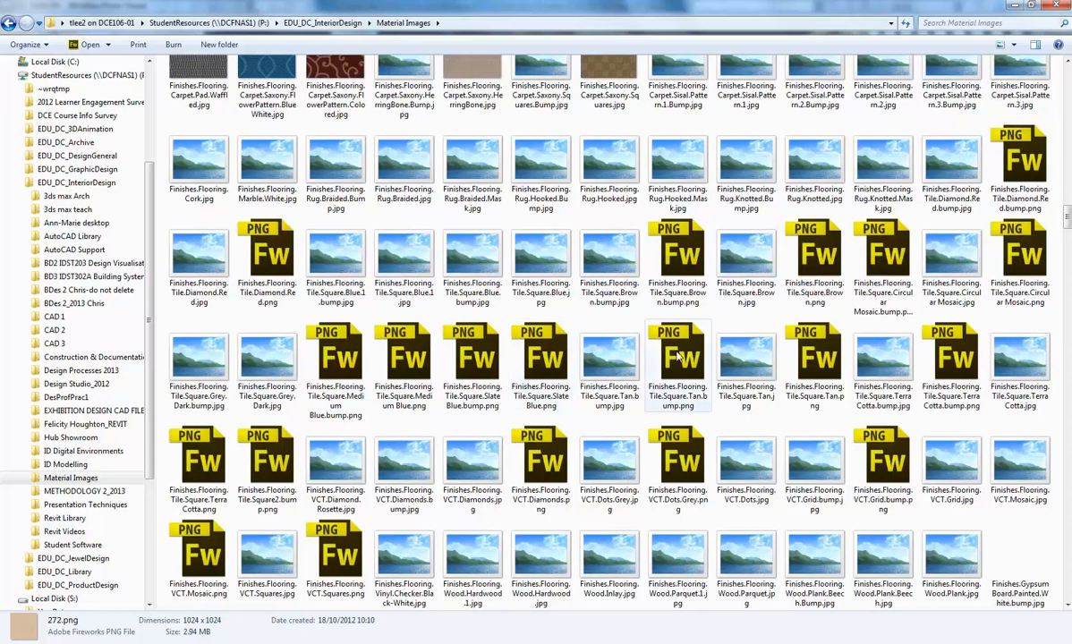
{"action": "scroll", "coordinate": [670, 372], "scroll_direction": "down", "scroll_amount": 3}
{"action": "scroll", "coordinate": [669, 371], "scroll_direction": "down", "scroll_amount": 3}
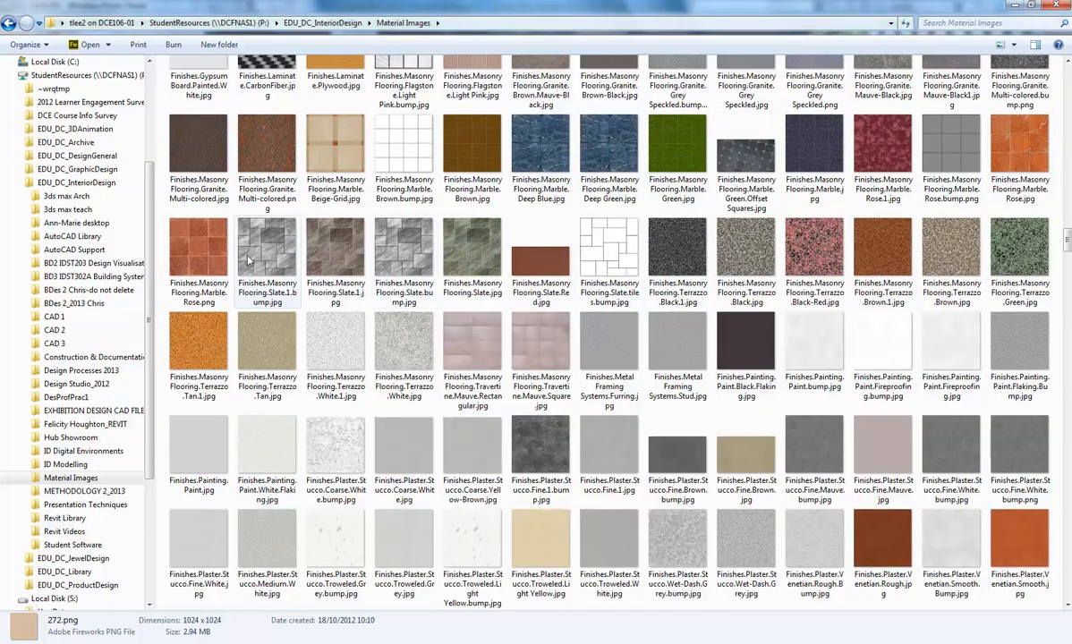
- Compare the Deep Blue and Deep Green marble flooring images and select Finishes.Masonry Flooring.Marble.Deep Green.jpg
{"action": "scroll", "coordinate": [447, 206], "scroll_direction": "down", "scroll_amount": 5}
{"action": "scroll", "coordinate": [627, 171], "scroll_direction": "up", "scroll_amount": 4}
{"action": "scroll", "coordinate": [667, 164], "scroll_direction": "up", "scroll_amount": 3}
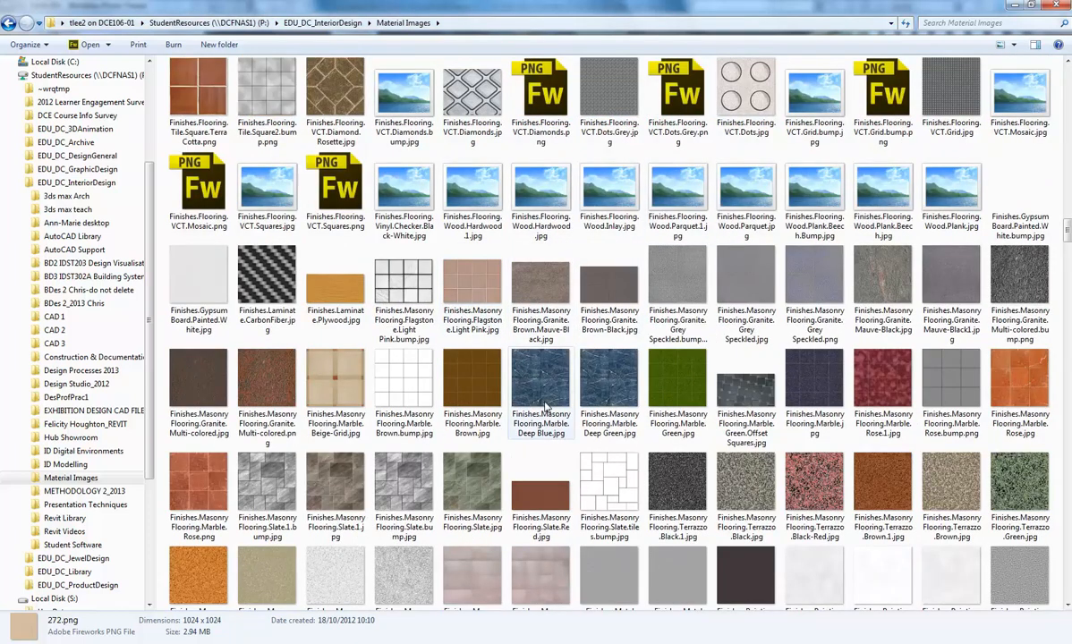
{"action": "left_click", "coordinate": [597, 392]}
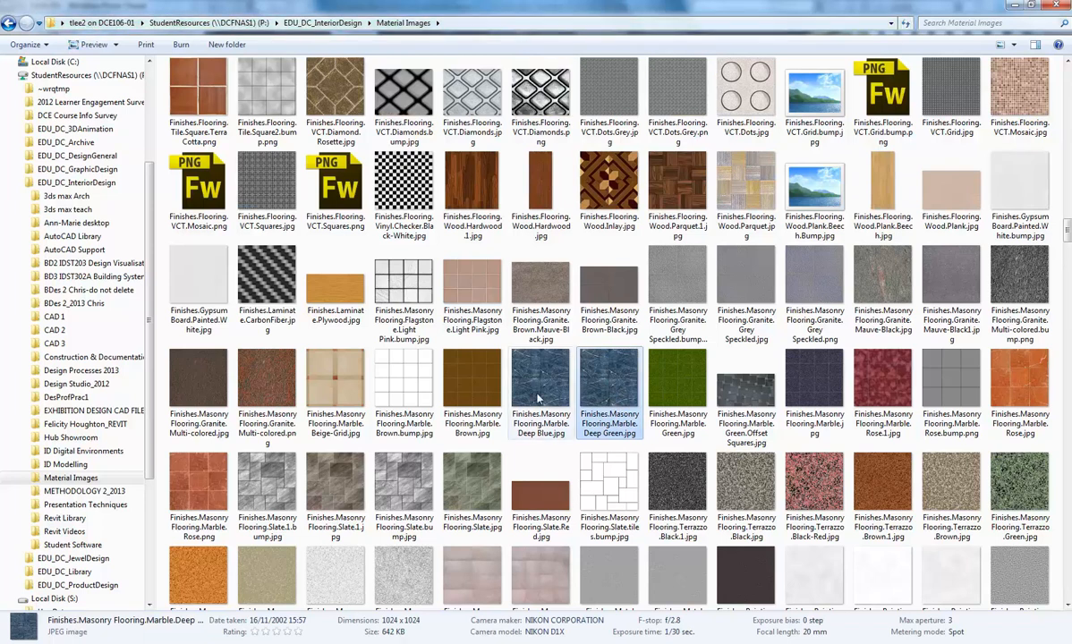
{"action": "left_click", "coordinate": [539, 399]}
{"action": "left_click", "coordinate": [616, 394]}
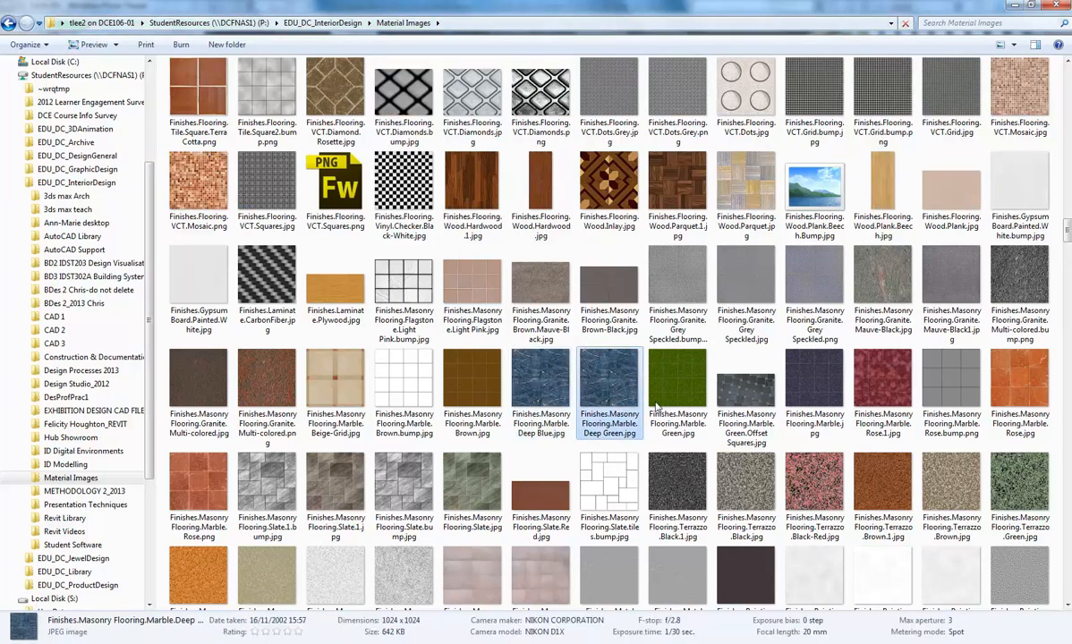
- Examine the remaining texture thumbnails through to the end of the folder, and review them again back up to the files starting with G and H
{"action": "scroll", "coordinate": [607, 391], "scroll_direction": "down", "scroll_amount": 3}
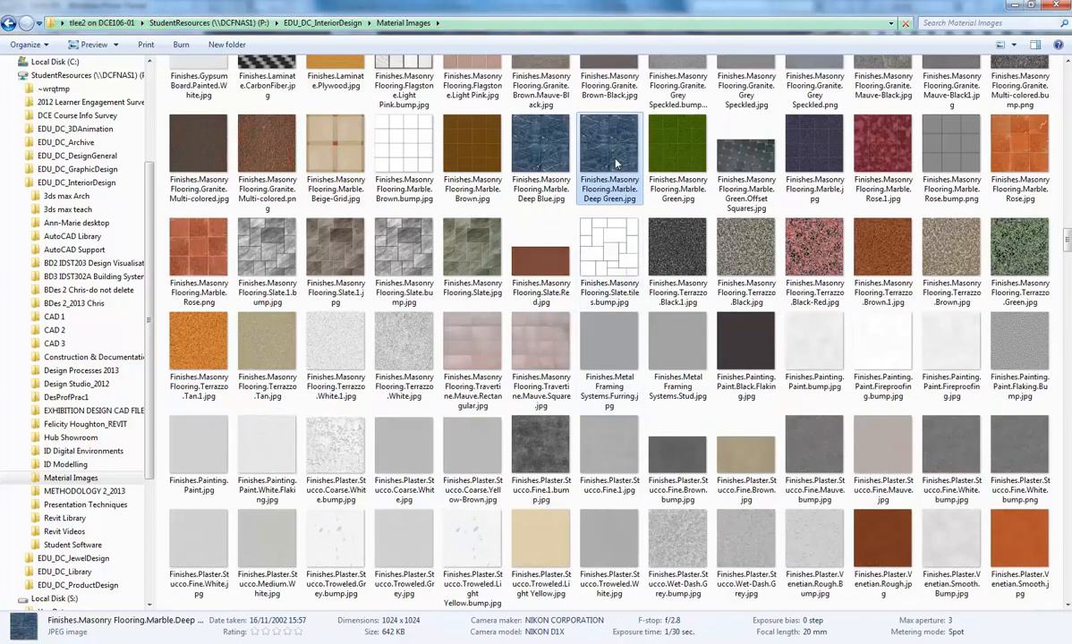
{"action": "scroll", "coordinate": [608, 347], "scroll_direction": "down", "scroll_amount": 10}
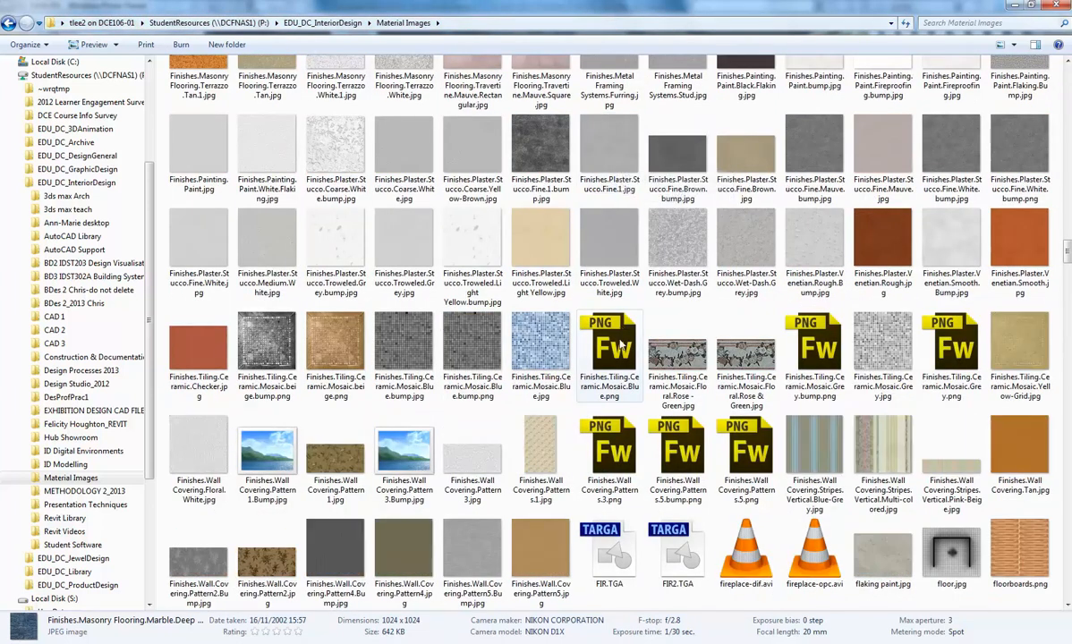
{"action": "scroll", "coordinate": [609, 347], "scroll_direction": "down", "scroll_amount": 15}
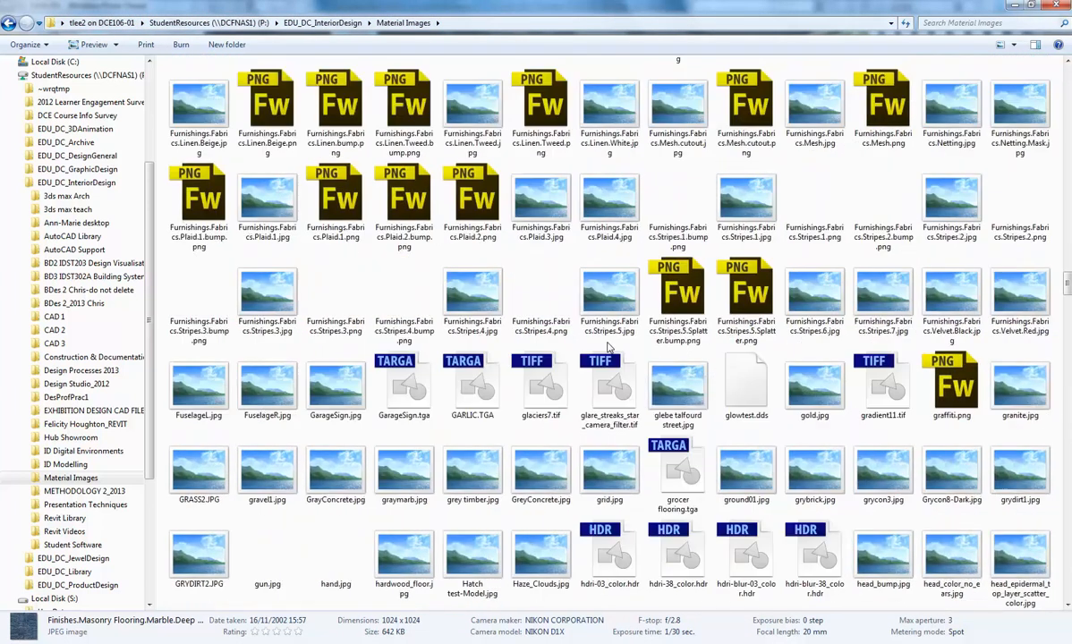
{"action": "scroll", "coordinate": [607, 347], "scroll_direction": "down", "scroll_amount": 3}
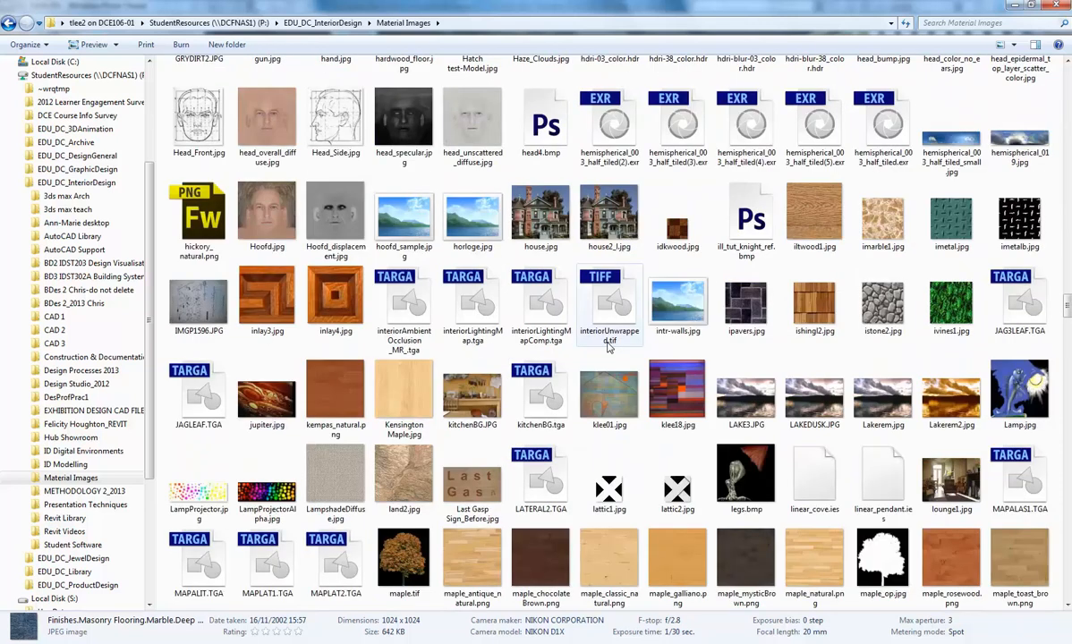
{"action": "scroll", "coordinate": [603, 351], "scroll_direction": "down", "scroll_amount": 4}
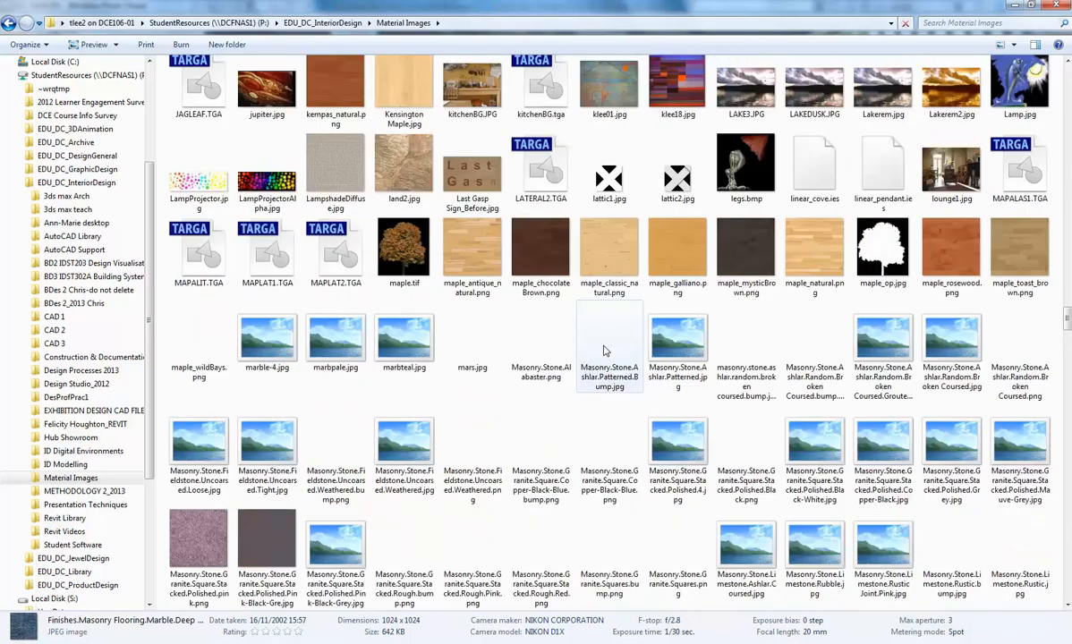
{"action": "scroll", "coordinate": [604, 351], "scroll_direction": "down", "scroll_amount": 10}
{"action": "scroll", "coordinate": [605, 351], "scroll_direction": "down", "scroll_amount": 3}
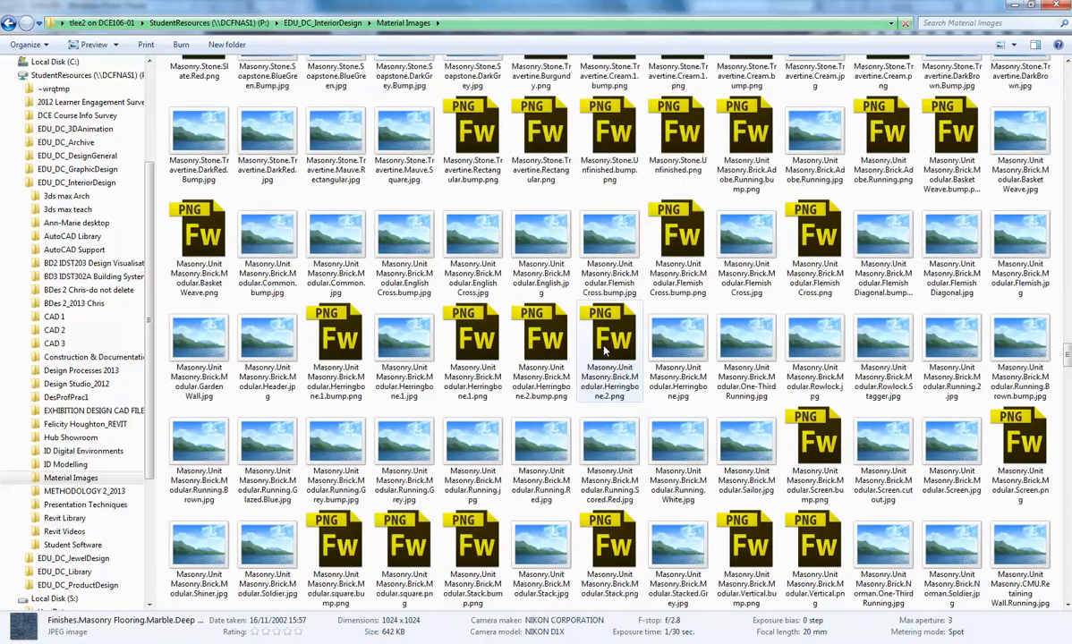
{"action": "scroll", "coordinate": [605, 351], "scroll_direction": "down", "scroll_amount": 3}
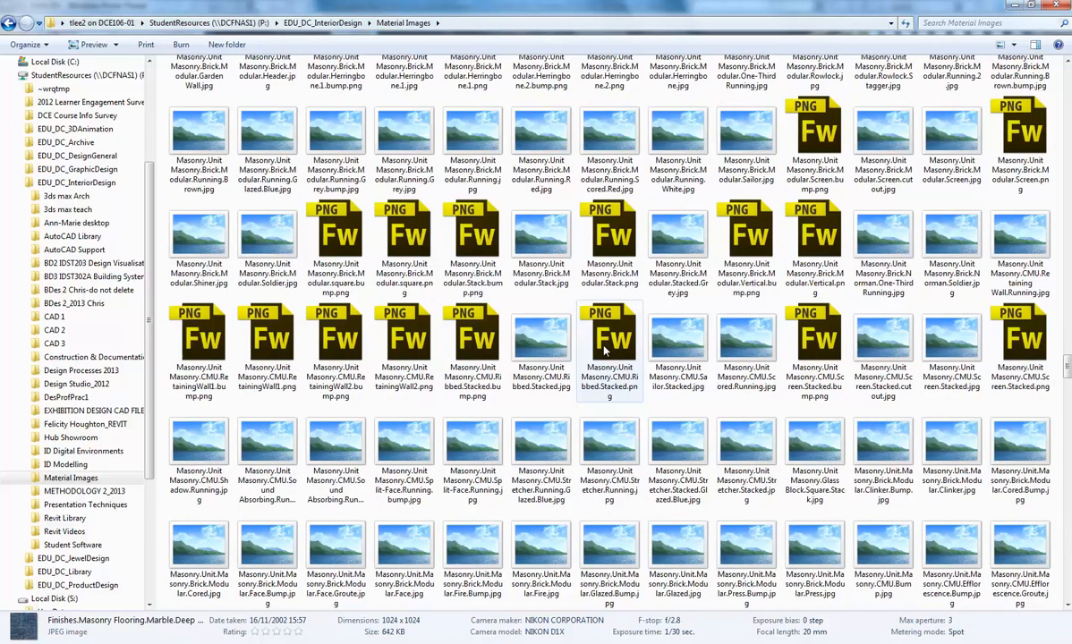
{"action": "scroll", "coordinate": [605, 350], "scroll_direction": "down", "scroll_amount": 5}
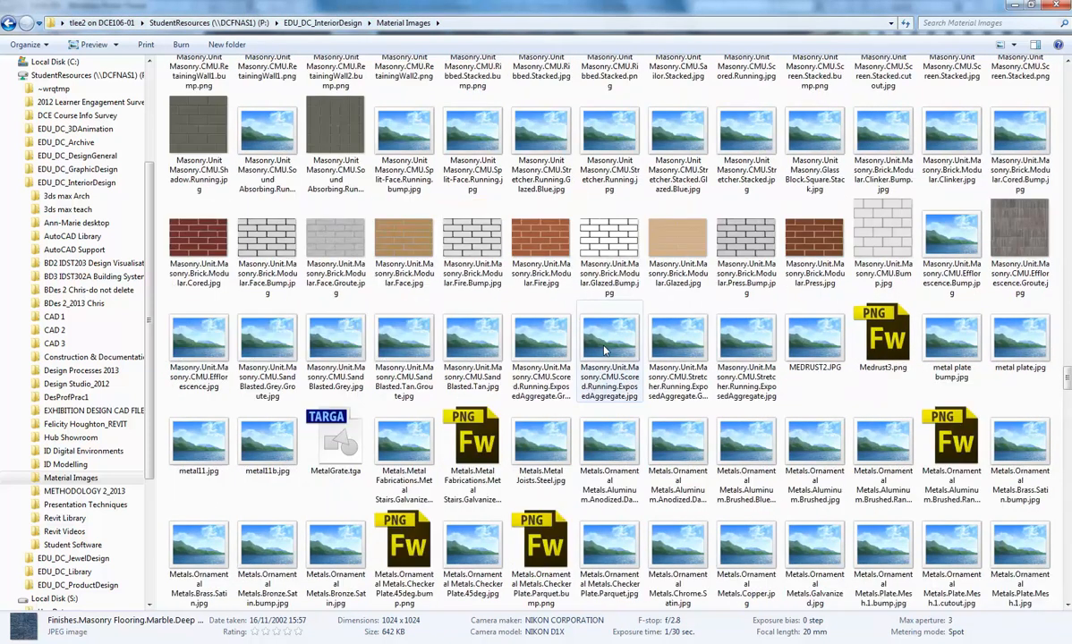
{"action": "scroll", "coordinate": [605, 351], "scroll_direction": "down", "scroll_amount": 2}
{"action": "scroll", "coordinate": [605, 351], "scroll_direction": "down", "scroll_amount": 15}
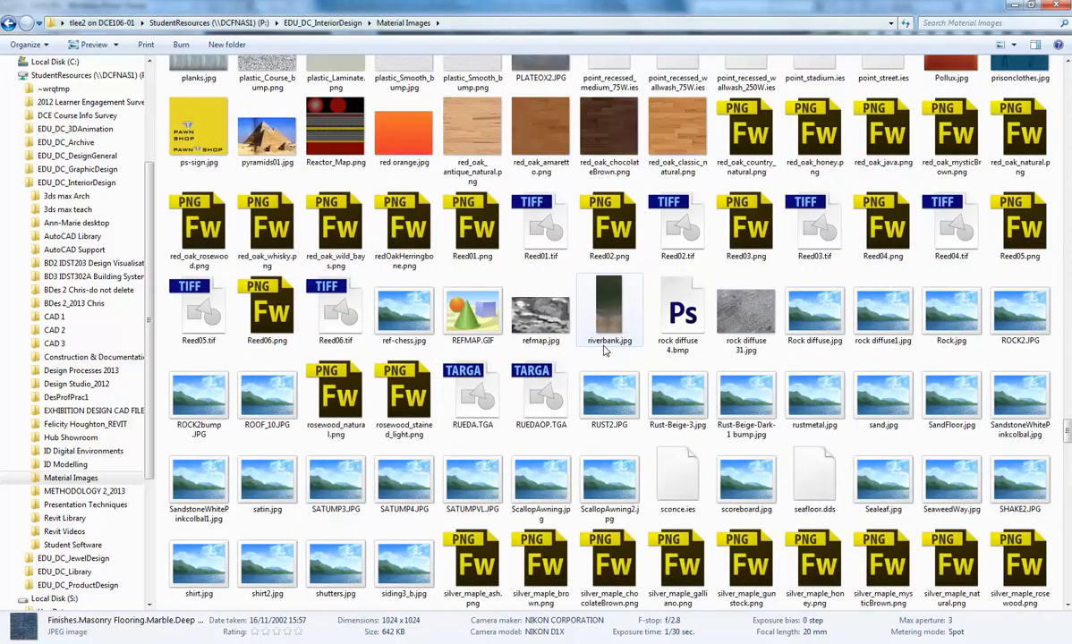
{"action": "scroll", "coordinate": [605, 351], "scroll_direction": "down", "scroll_amount": 3}
{"action": "scroll", "coordinate": [605, 351], "scroll_direction": "down", "scroll_amount": 10}
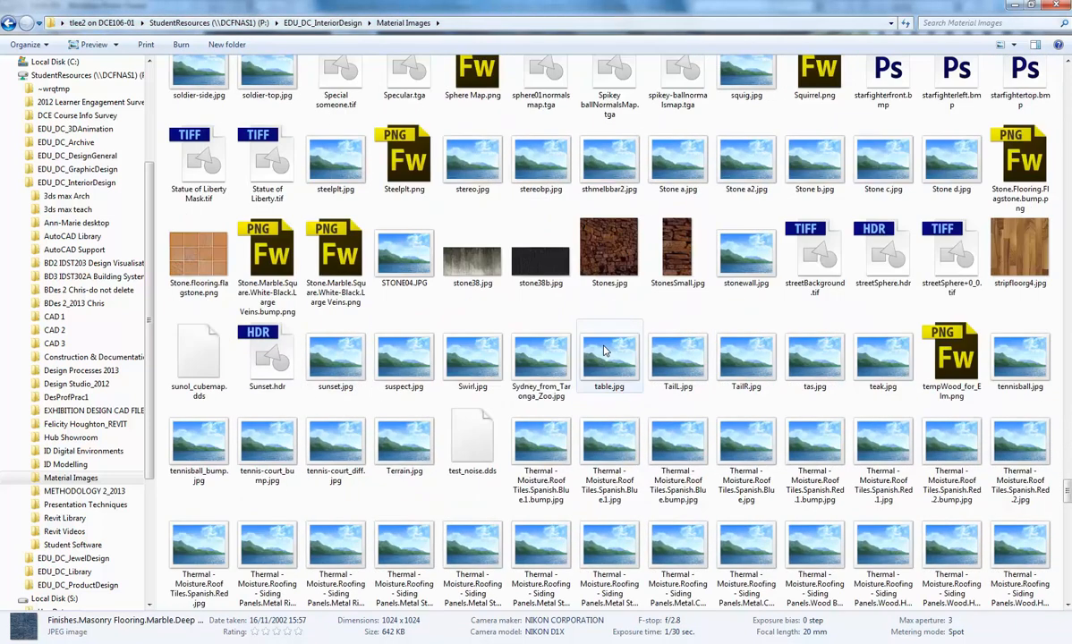
{"action": "scroll", "coordinate": [605, 351], "scroll_direction": "down", "scroll_amount": 3}
{"action": "scroll", "coordinate": [605, 351], "scroll_direction": "down", "scroll_amount": 3}
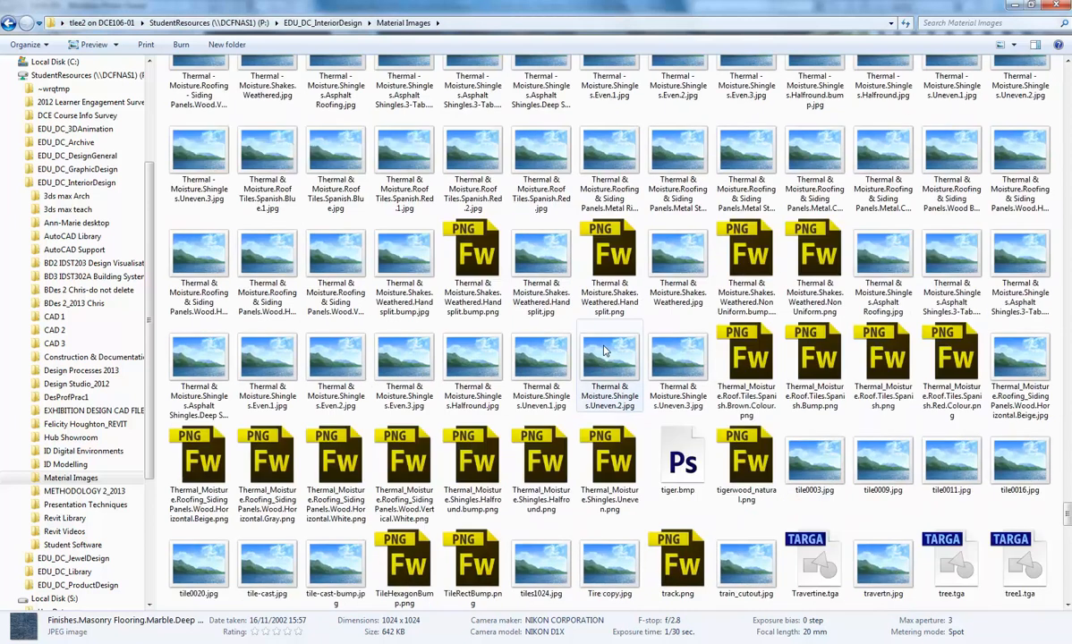
{"action": "scroll", "coordinate": [606, 351], "scroll_direction": "down", "scroll_amount": 5}
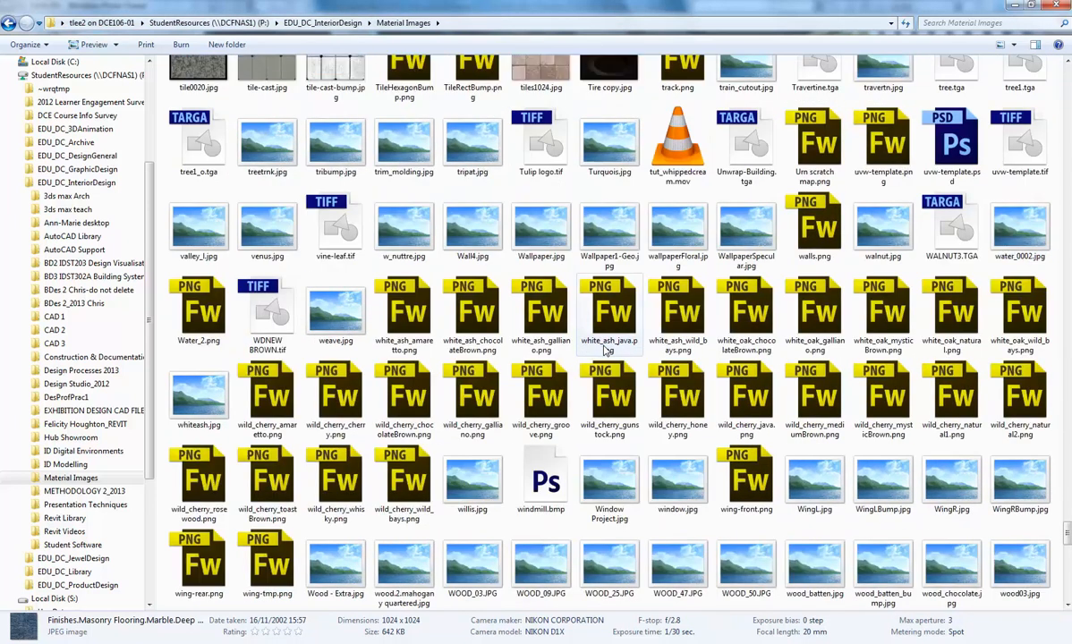
{"action": "scroll", "coordinate": [605, 351], "scroll_direction": "down", "scroll_amount": 10}
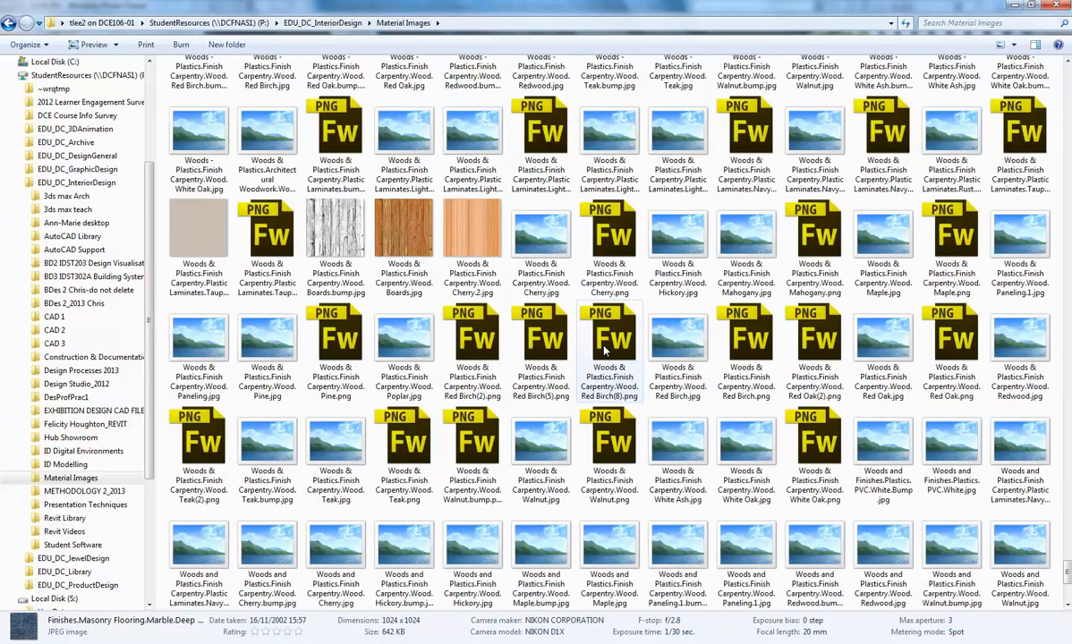
{"action": "scroll", "coordinate": [605, 351], "scroll_direction": "down", "scroll_amount": 3}
{"action": "scroll", "coordinate": [605, 351], "scroll_direction": "down", "scroll_amount": 3}
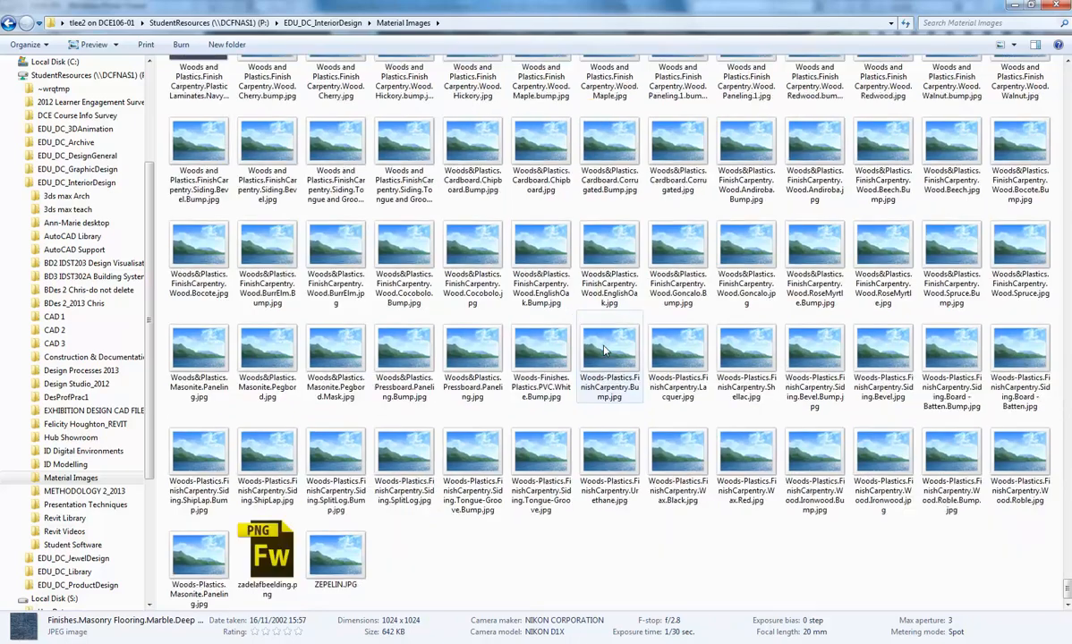
{"action": "scroll", "coordinate": [605, 351], "scroll_direction": "up", "scroll_amount": 12}
{"action": "scroll", "coordinate": [605, 351], "scroll_direction": "up", "scroll_amount": 15}
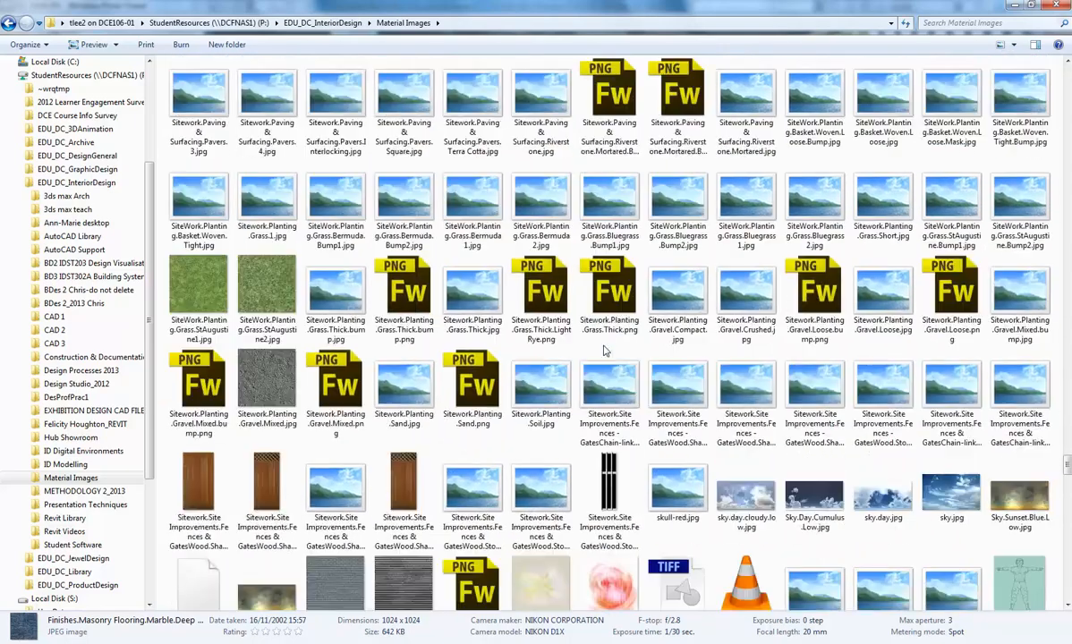
{"action": "scroll", "coordinate": [588, 243], "scroll_direction": "up", "scroll_amount": 15}
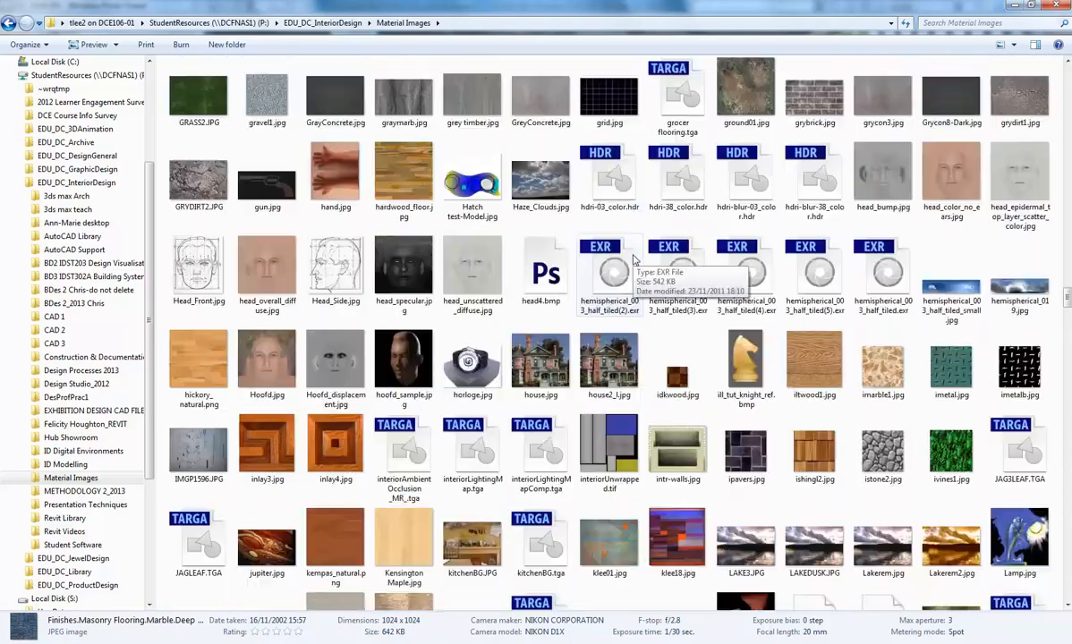
- Find marbteal.jpg among the texture thumbnails in the Material Images folder and copy it
{"action": "scroll", "coordinate": [617, 386], "scroll_direction": "down", "scroll_amount": 5}
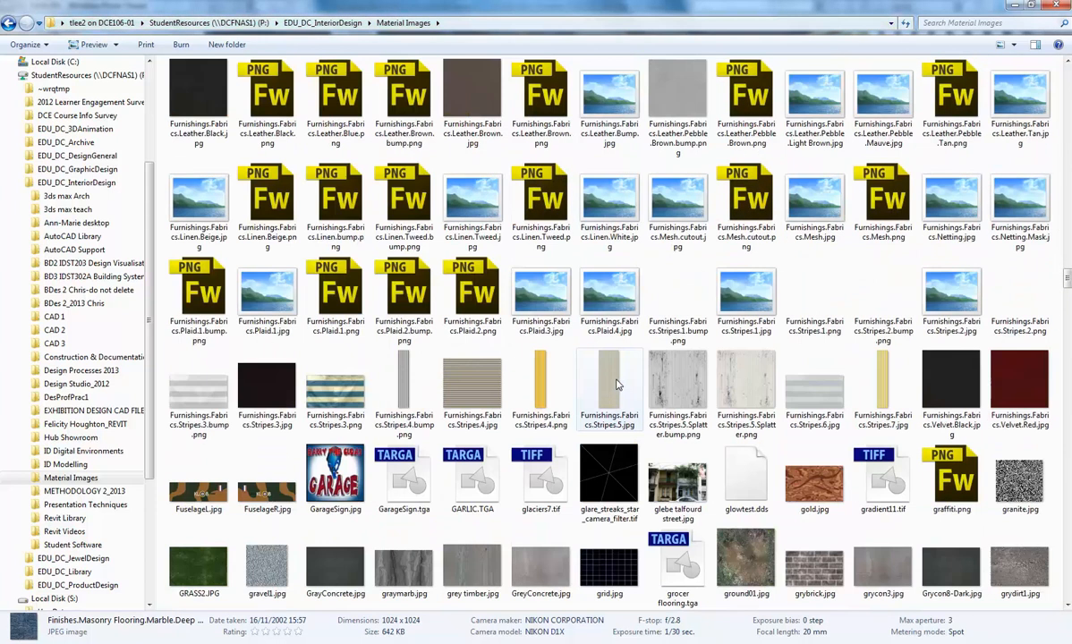
{"action": "scroll", "coordinate": [618, 376], "scroll_direction": "down", "scroll_amount": 10}
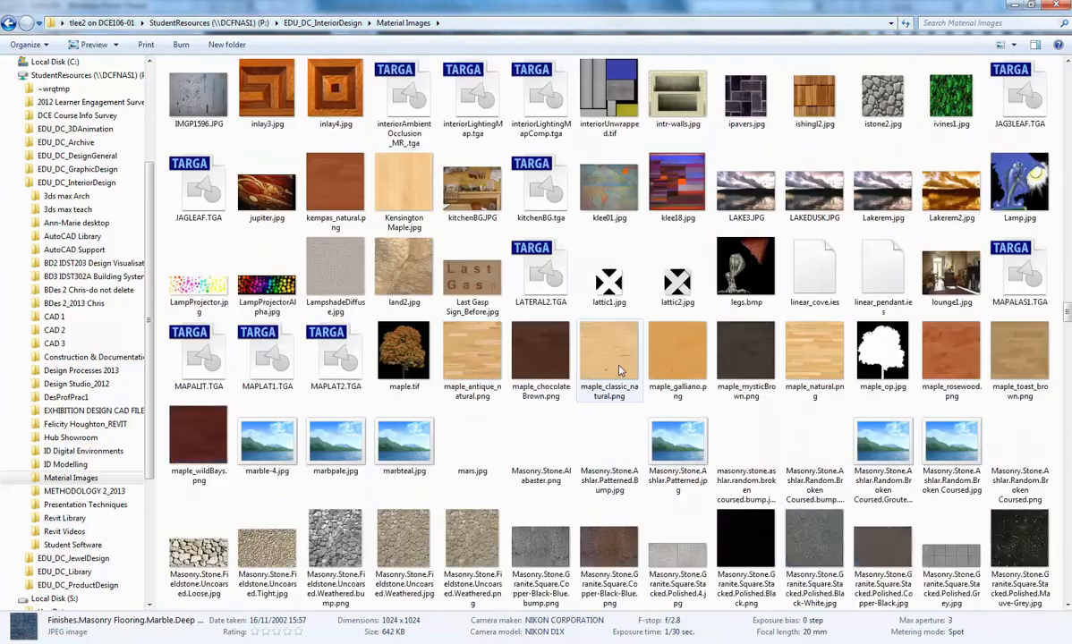
{"action": "scroll", "coordinate": [619, 385], "scroll_direction": "down", "scroll_amount": 3}
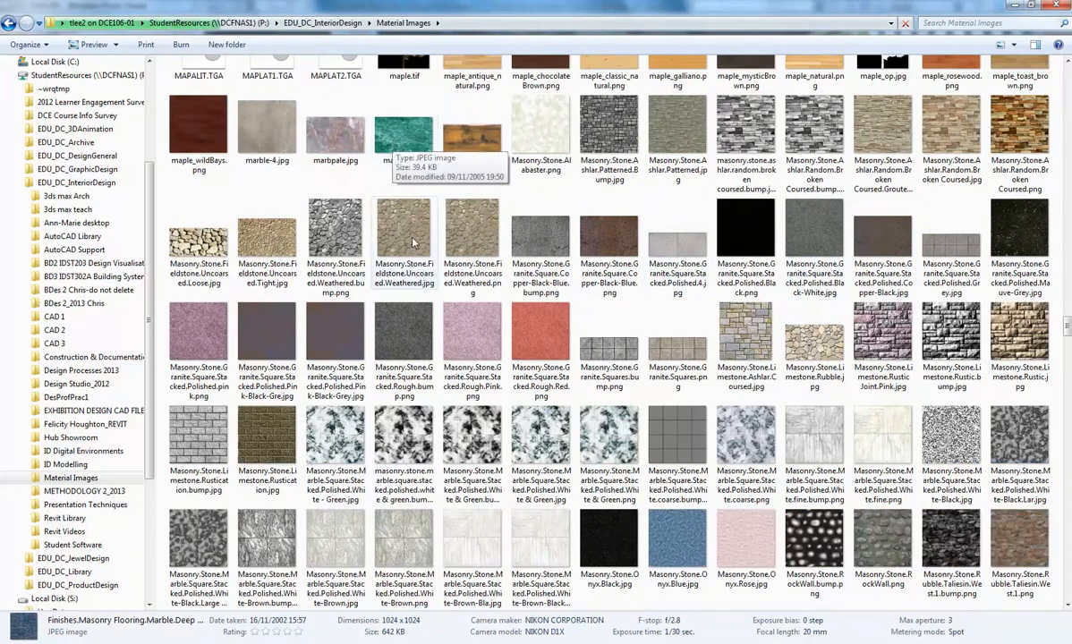
{"action": "left_click", "coordinate": [402, 149]}
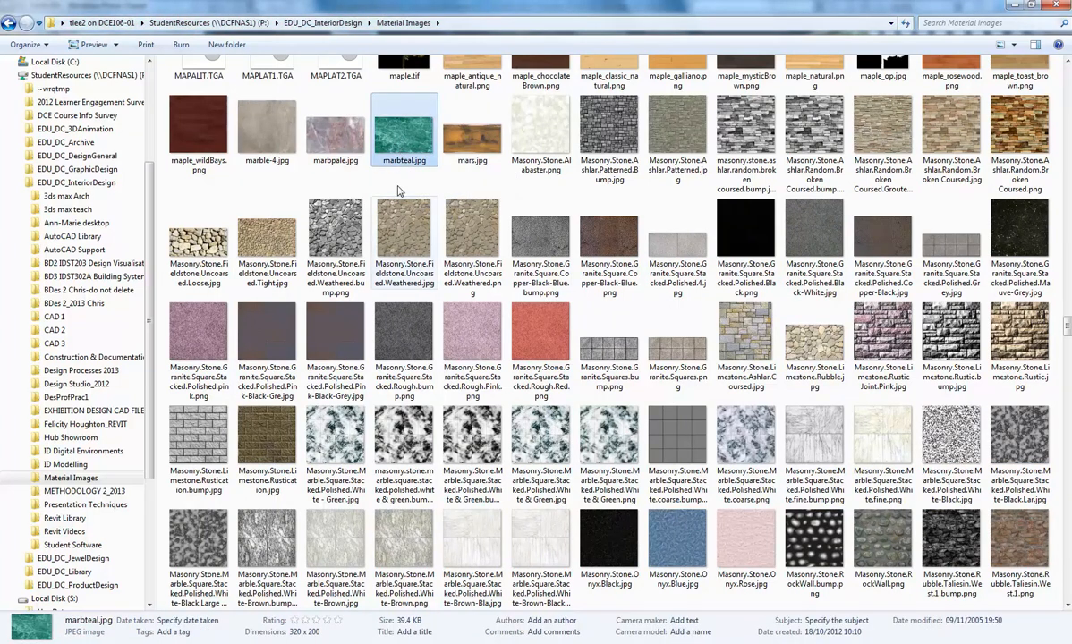
{"action": "right_click", "coordinate": [397, 133]}
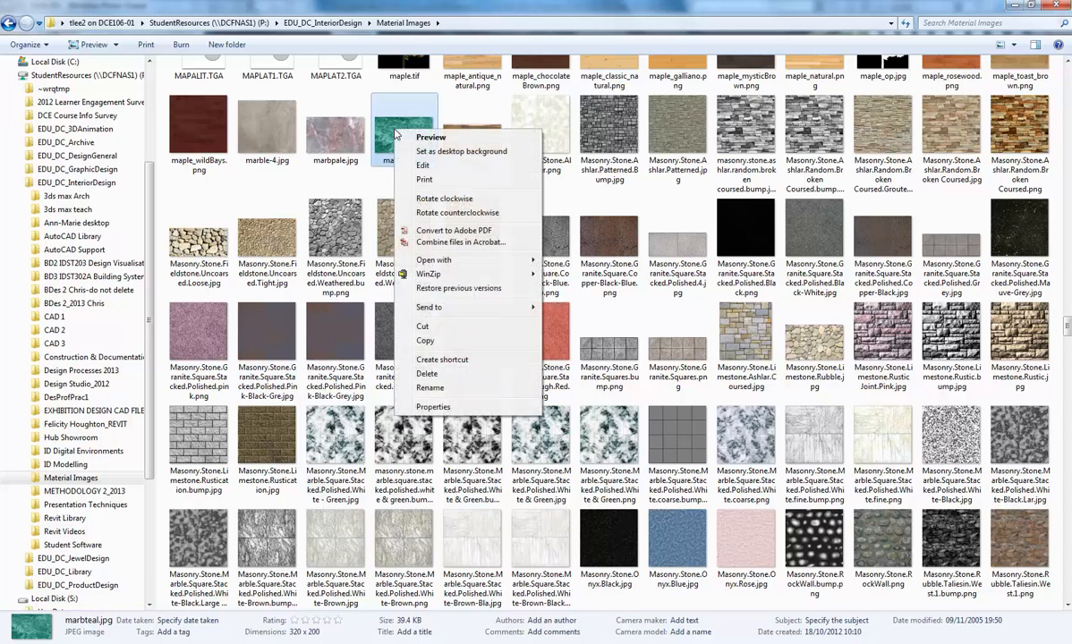
{"action": "left_click", "coordinate": [425, 341]}
{"action": "left_click", "coordinate": [383, 179]}
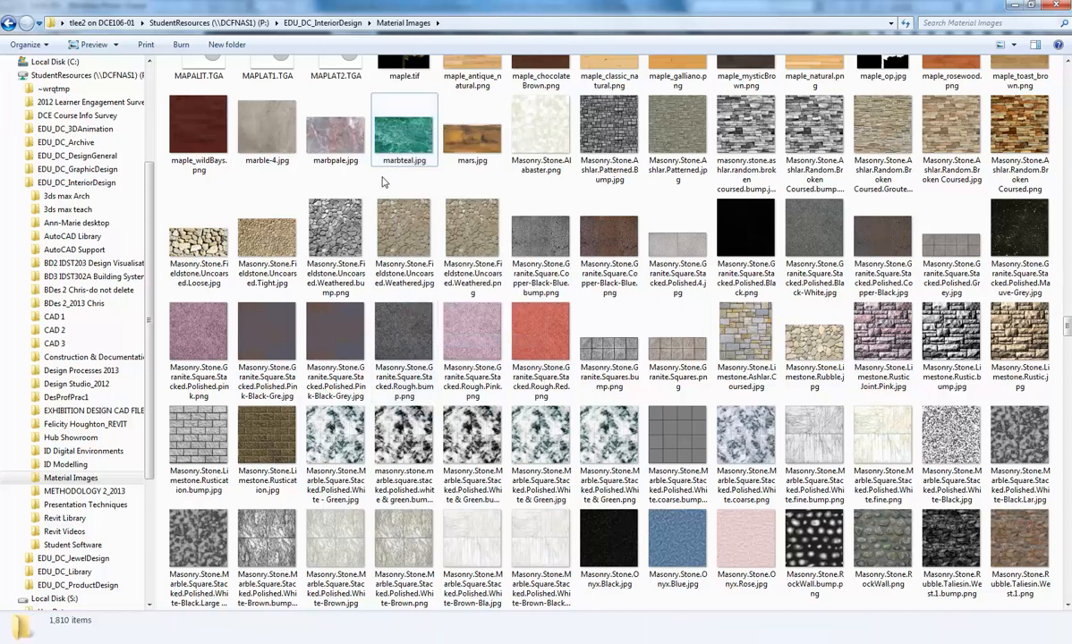
{"action": "scroll", "coordinate": [405, 200], "scroll_direction": "up", "scroll_amount": 3}
- Switch to Revit with the Andrew Boy Charleton Pool project and open the program's Options dialog
{"action": "left_click", "coordinate": [375, 345]}
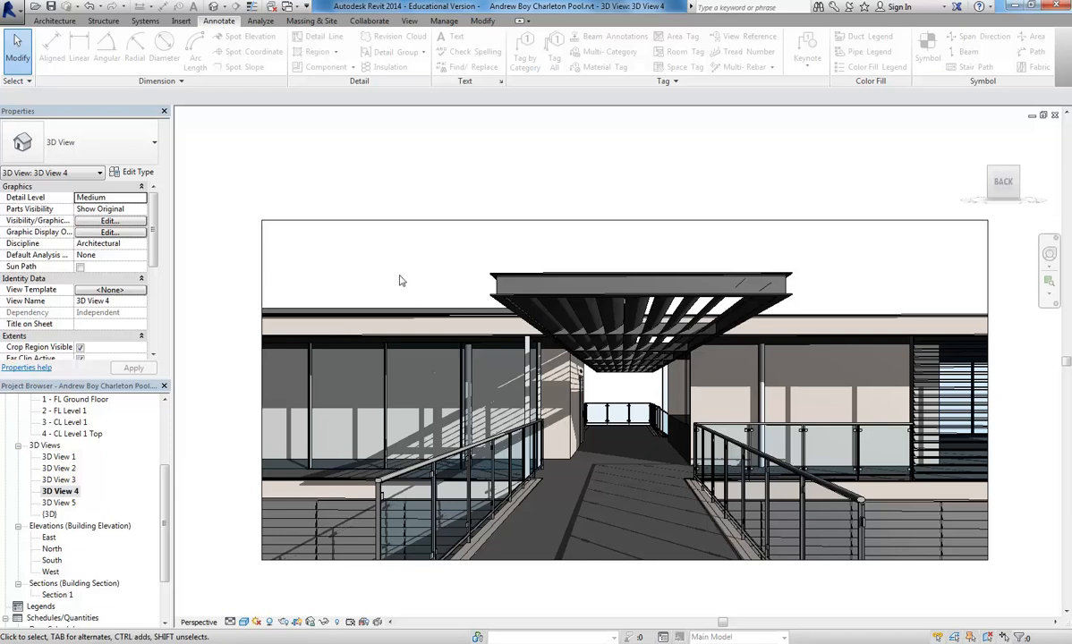
{"action": "left_click", "coordinate": [11, 9]}
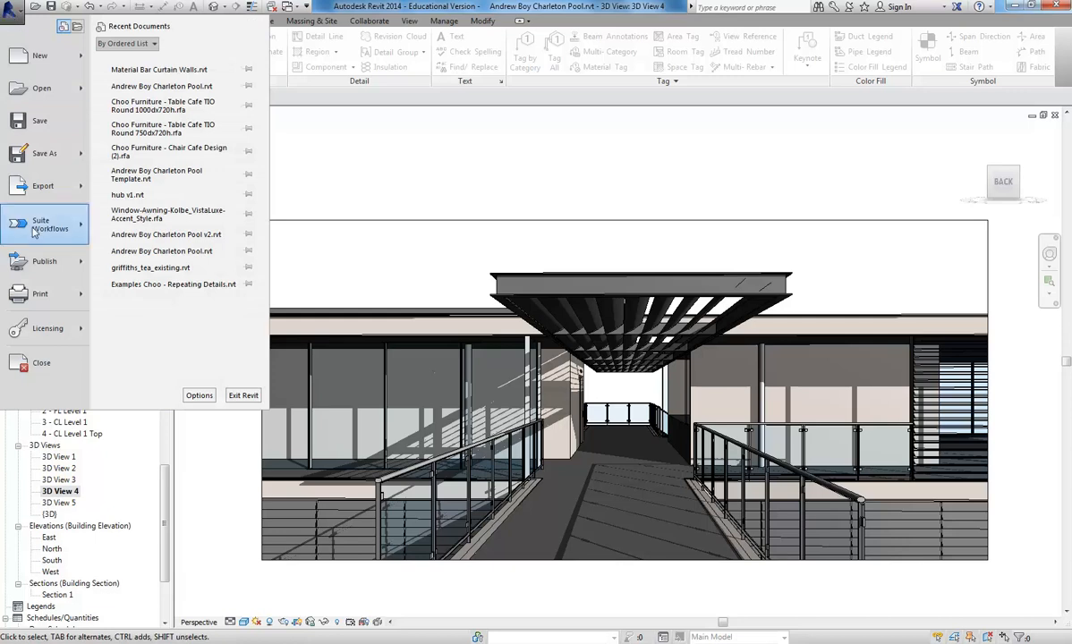
{"action": "left_click", "coordinate": [12, 12]}
{"action": "left_click", "coordinate": [13, 12]}
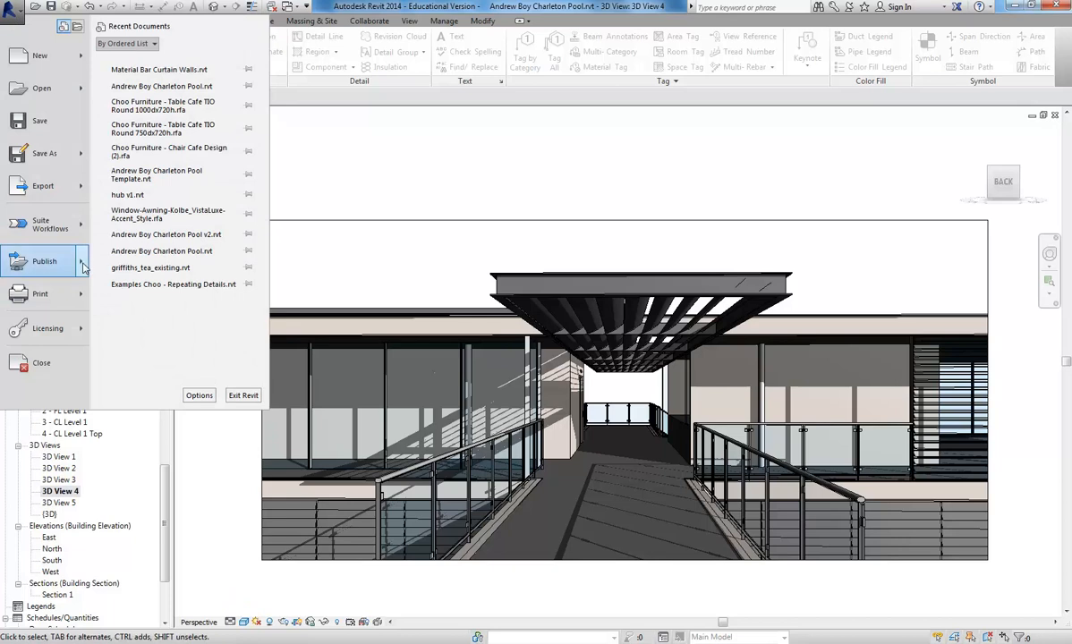
{"action": "mouse_move", "coordinate": [83, 263]}
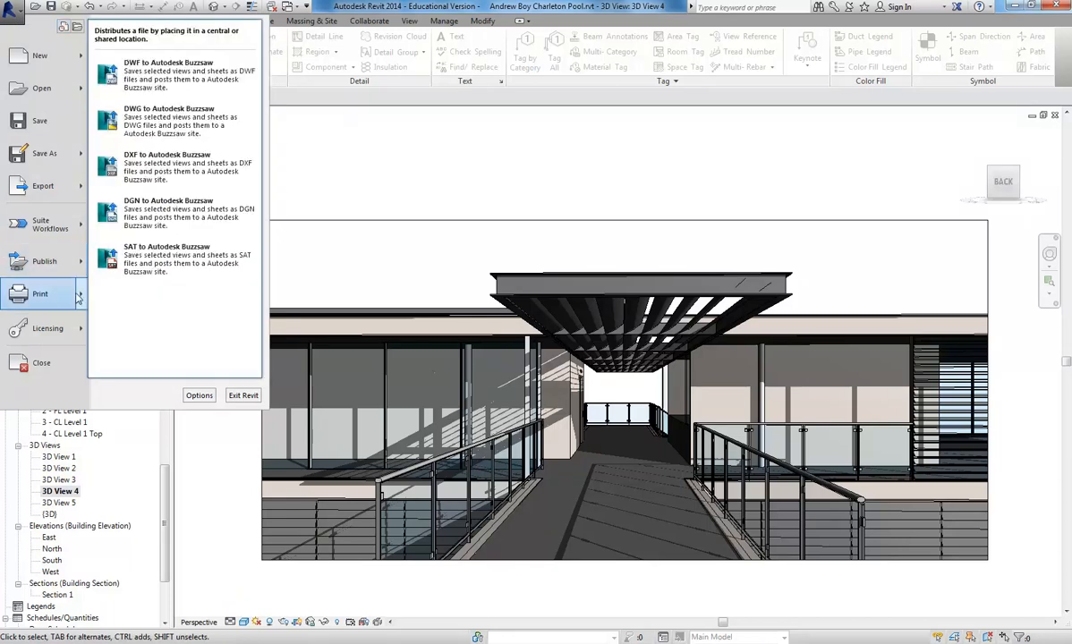
{"action": "mouse_move", "coordinate": [75, 339]}
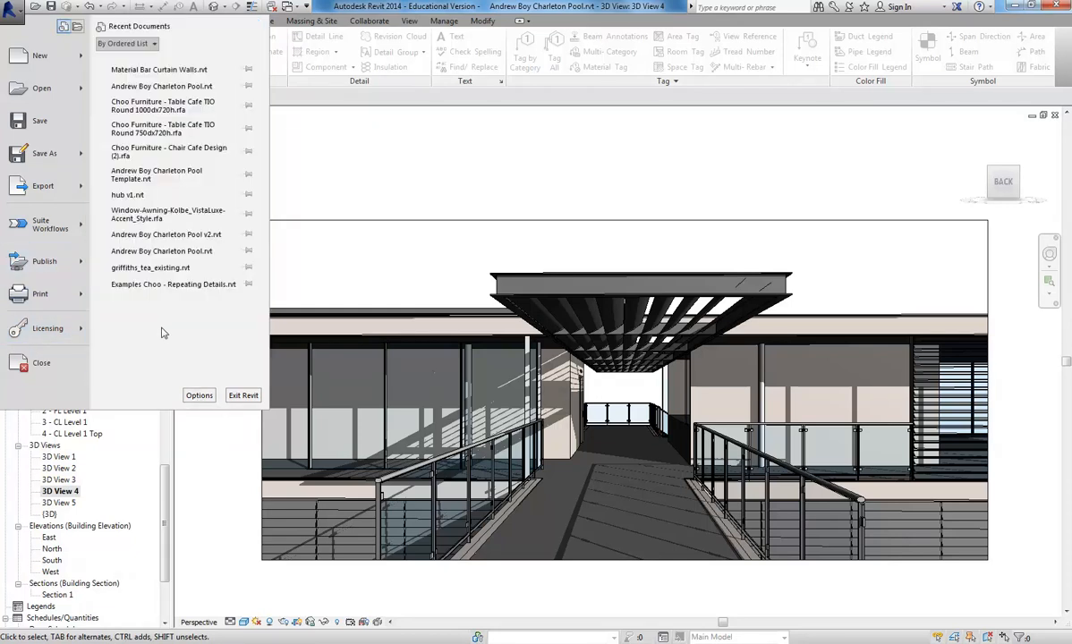
{"action": "left_click", "coordinate": [199, 396]}
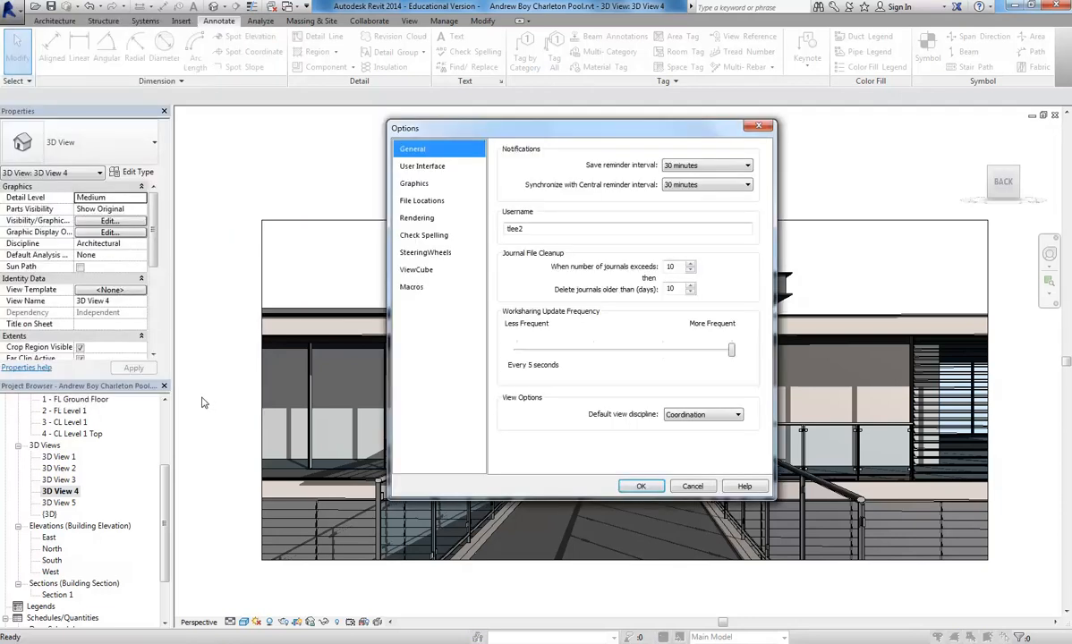
- Review the File Locations options and the library places defined there, leaving the Places dialog without changes
{"action": "left_click", "coordinate": [424, 202]}
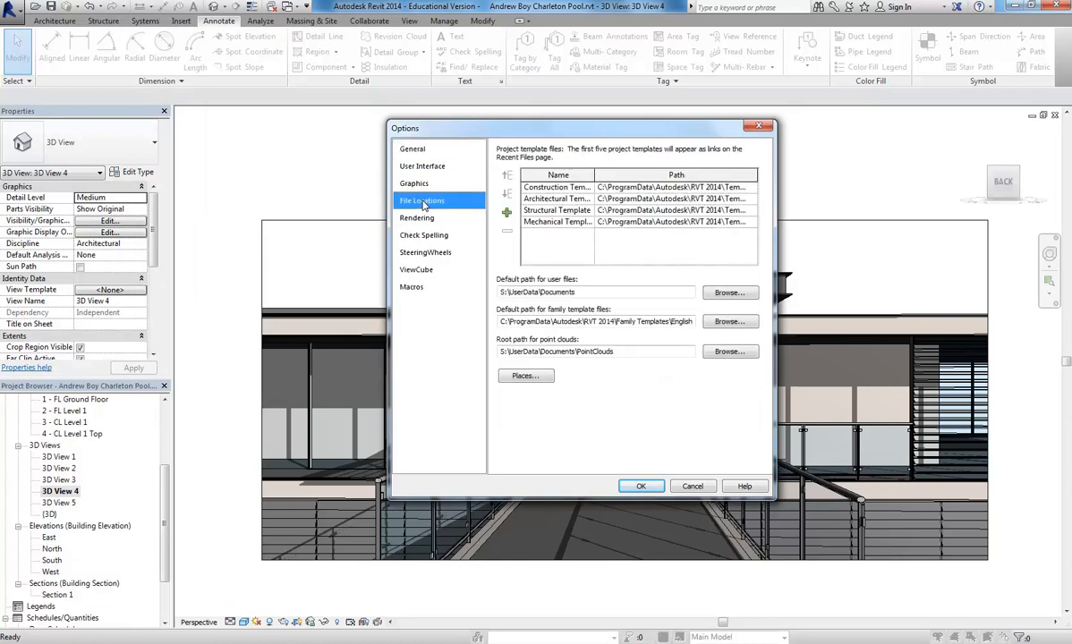
{"action": "left_click", "coordinate": [525, 376]}
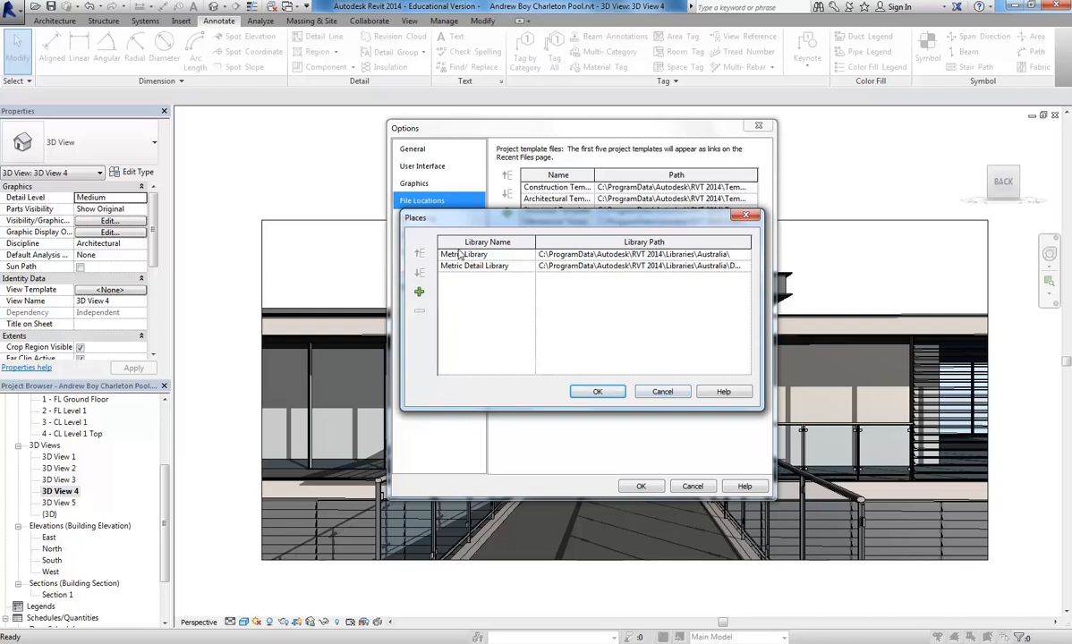
{"action": "left_click", "coordinate": [678, 395]}
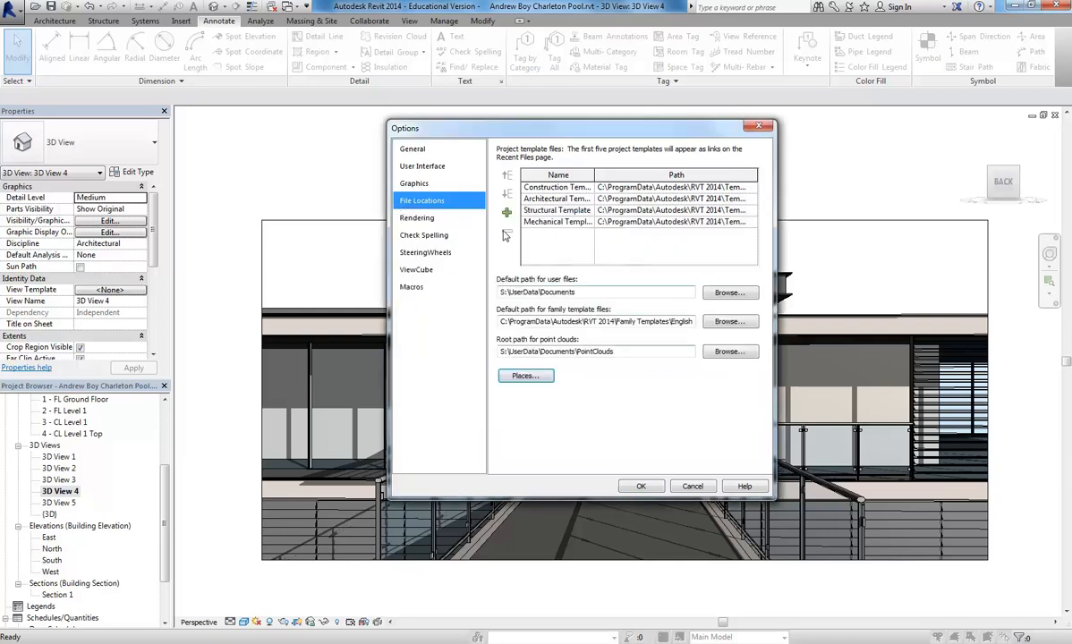
- Add an entry to the Additional Render Appearance Paths in the Rendering options and browse to the U: home drive
{"action": "left_click", "coordinate": [421, 218]}
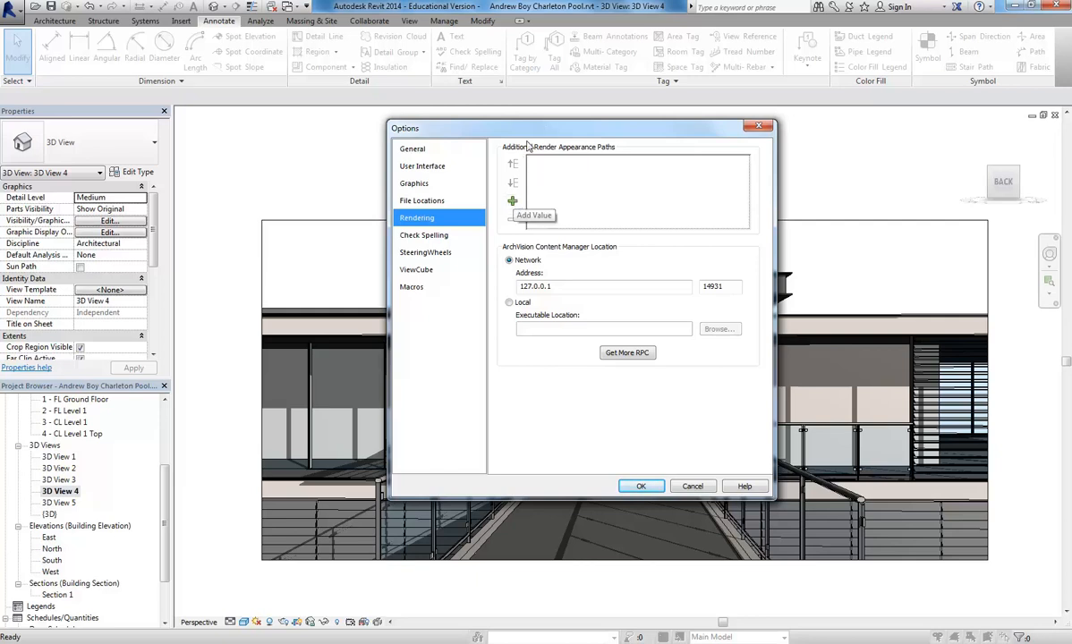
{"action": "left_click", "coordinate": [513, 202]}
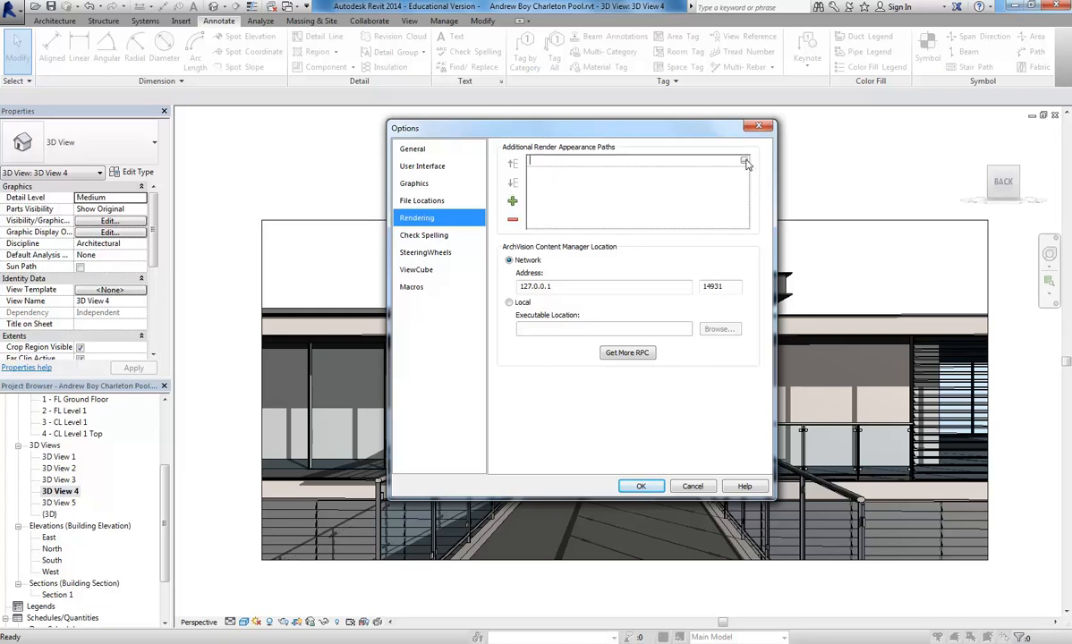
{"action": "left_click", "coordinate": [744, 162]}
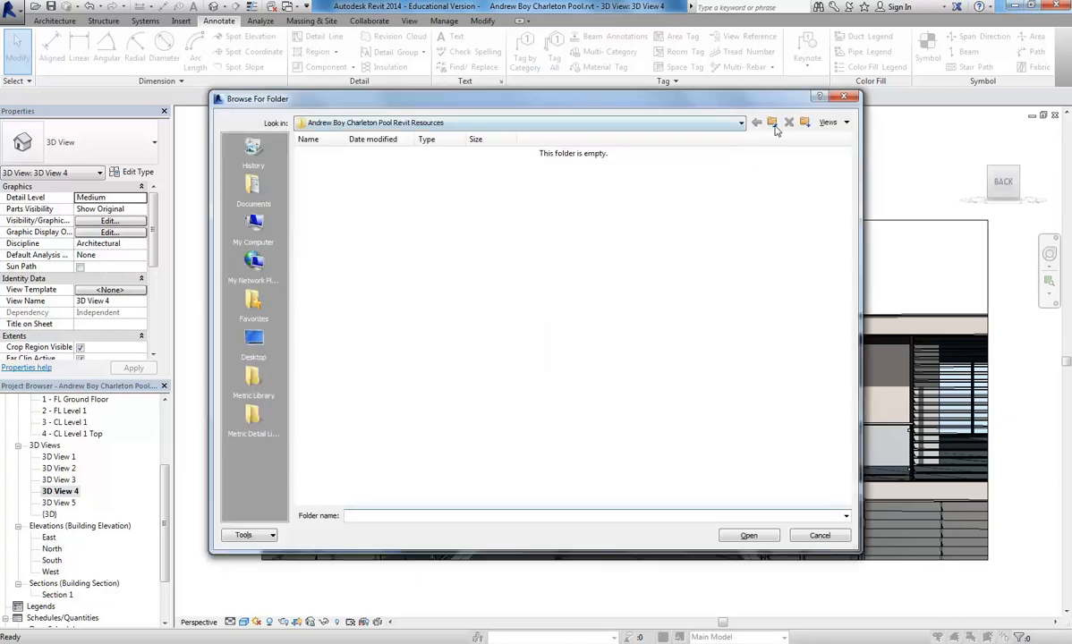
{"action": "left_click", "coordinate": [741, 123]}
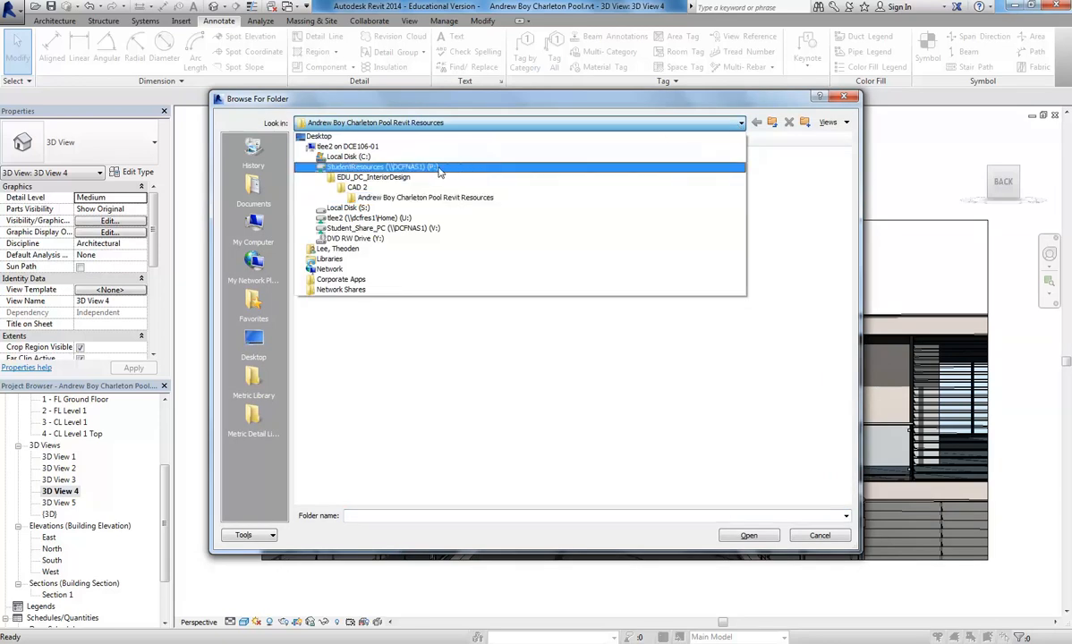
{"action": "left_click", "coordinate": [412, 221]}
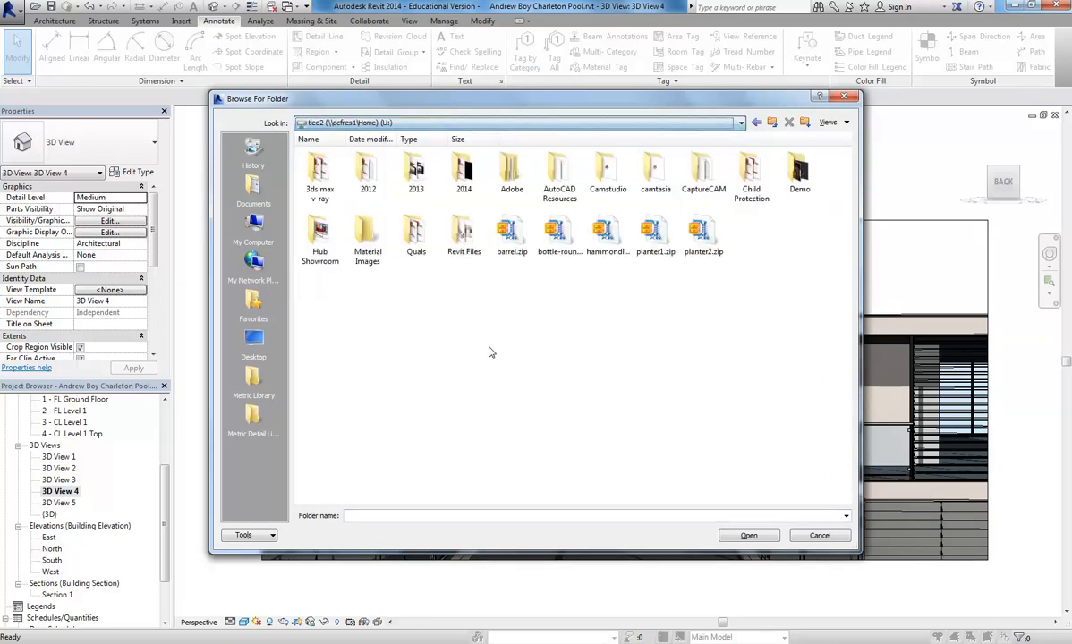
- Create a folder named Revit Material Images on the U: drive
{"action": "right_click", "coordinate": [441, 316]}
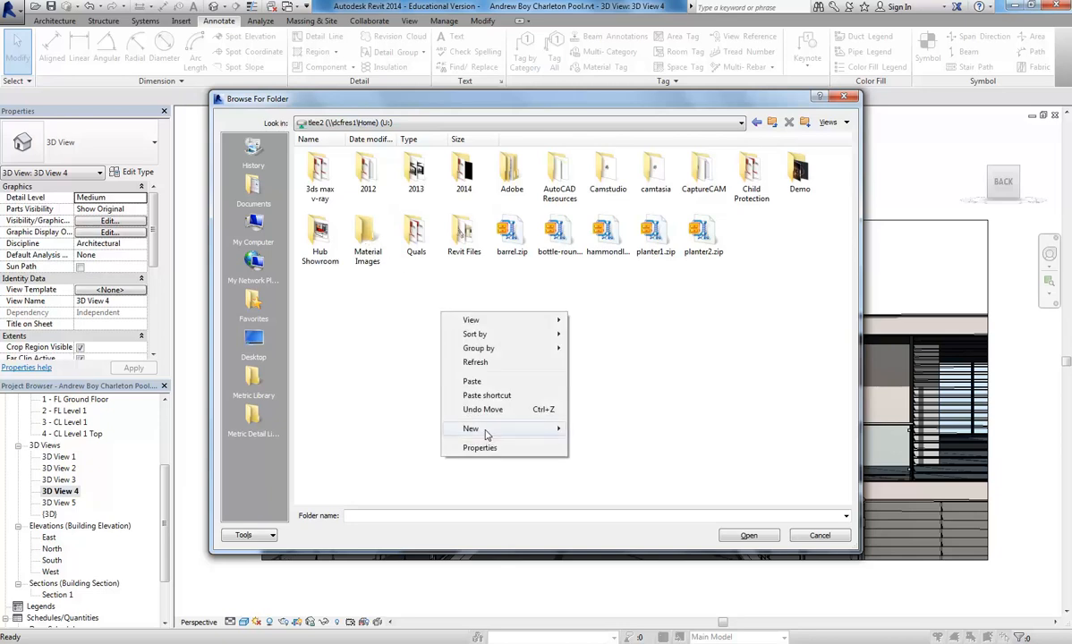
{"action": "mouse_move", "coordinate": [489, 431]}
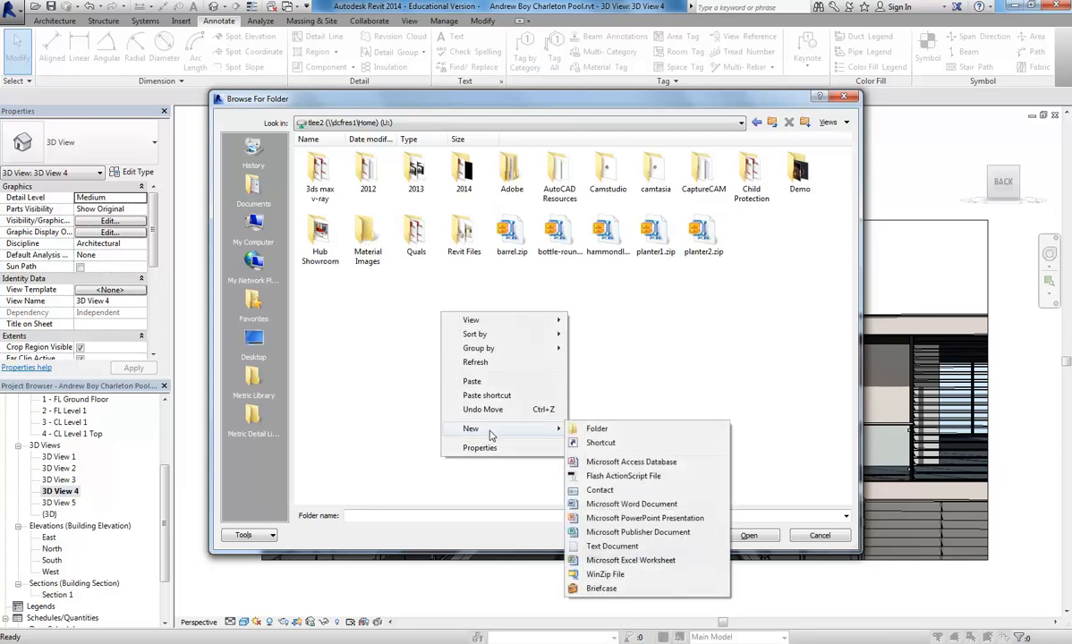
{"action": "left_click", "coordinate": [597, 429]}
{"action": "type", "text": "Revit Materi"}
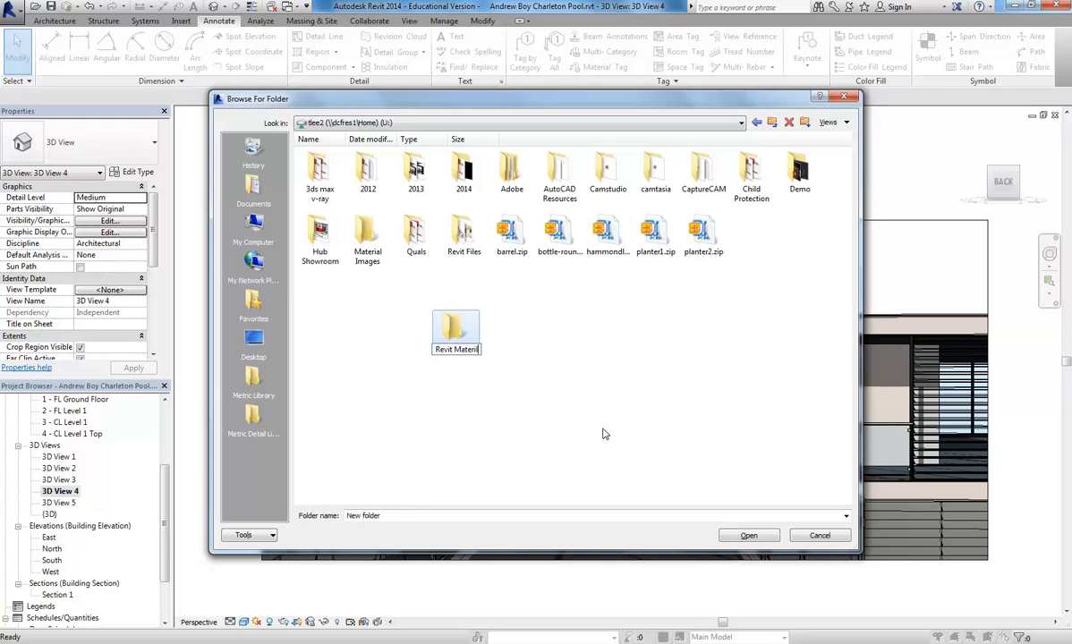
{"action": "type", "text": "al"}
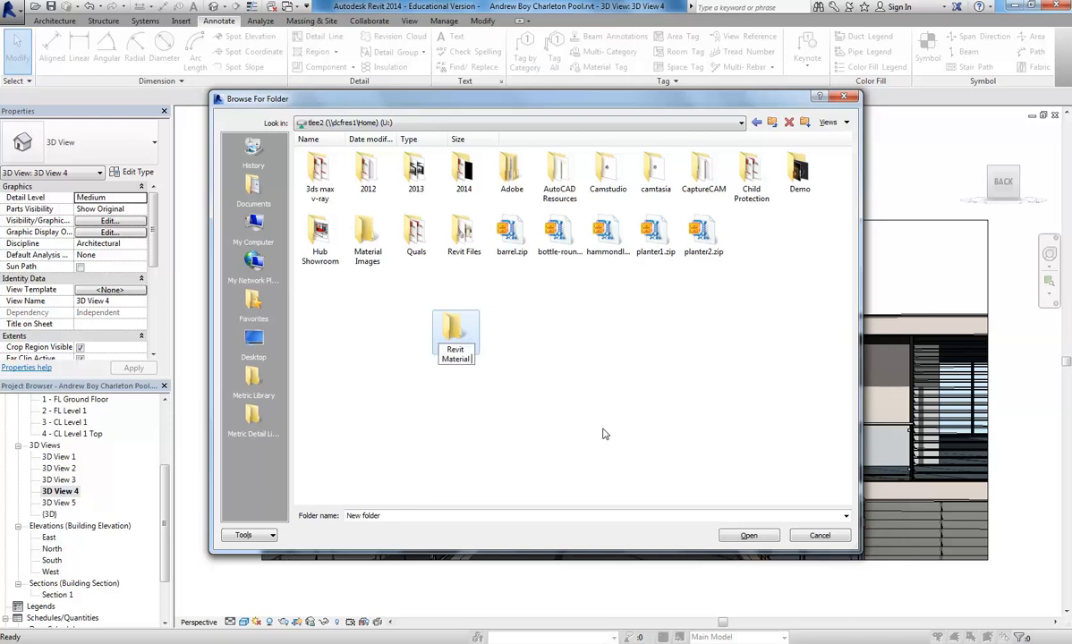
{"action": "type", "text": " Images"}
{"action": "key", "text": "Return"}
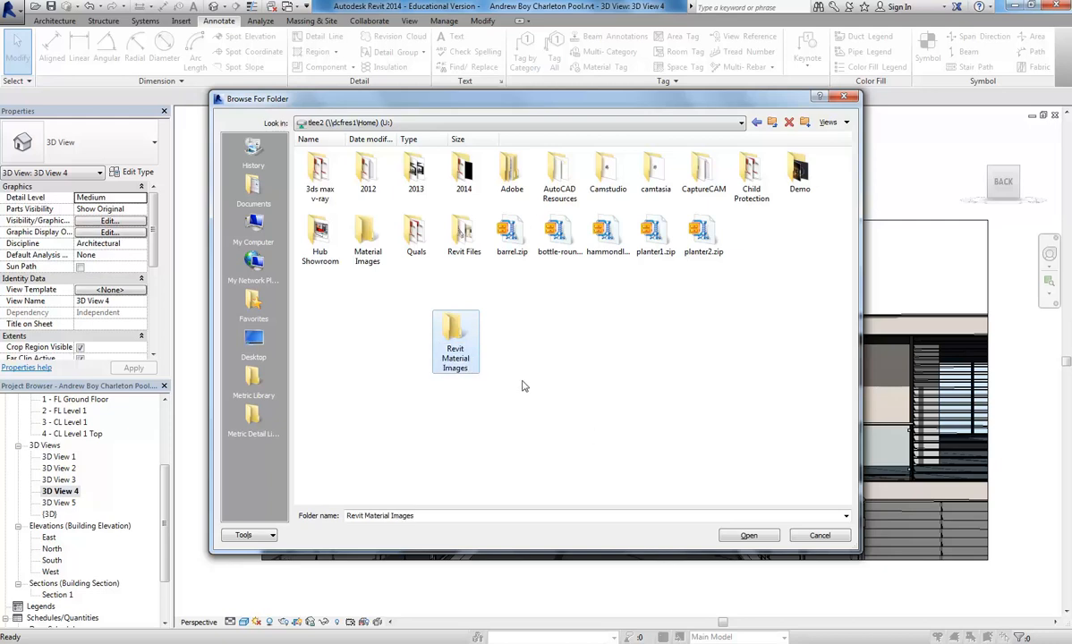
- Paste the copied texture into the Revit Material Images folder, set that folder as the additional render appearance path, and accept the options
{"action": "double_click", "coordinate": [452, 329]}
{"action": "right_click", "coordinate": [394, 185]}
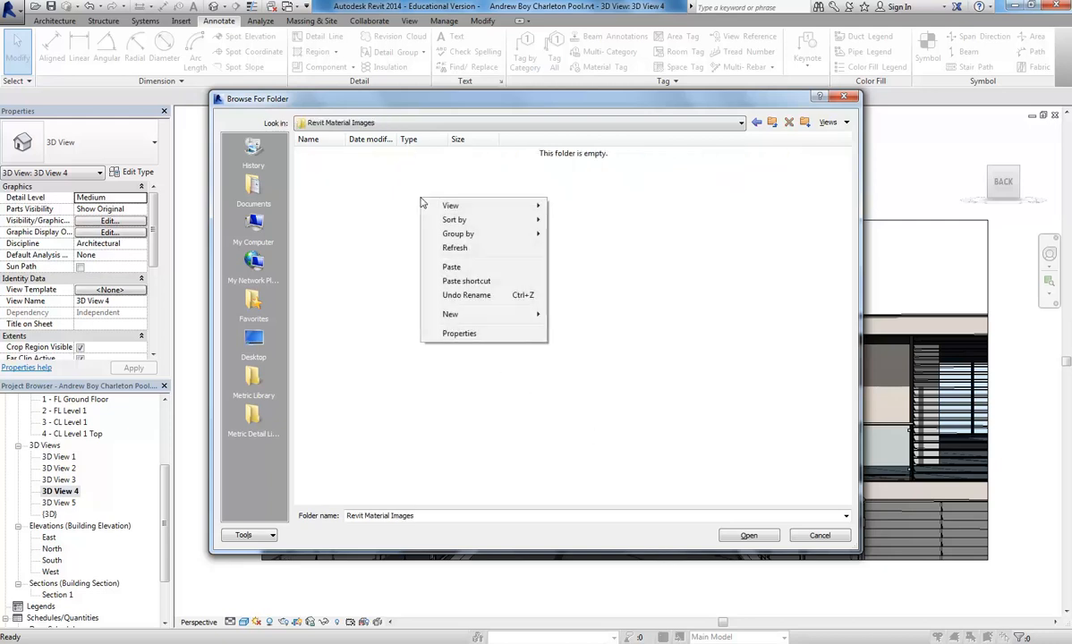
{"action": "left_click", "coordinate": [443, 255]}
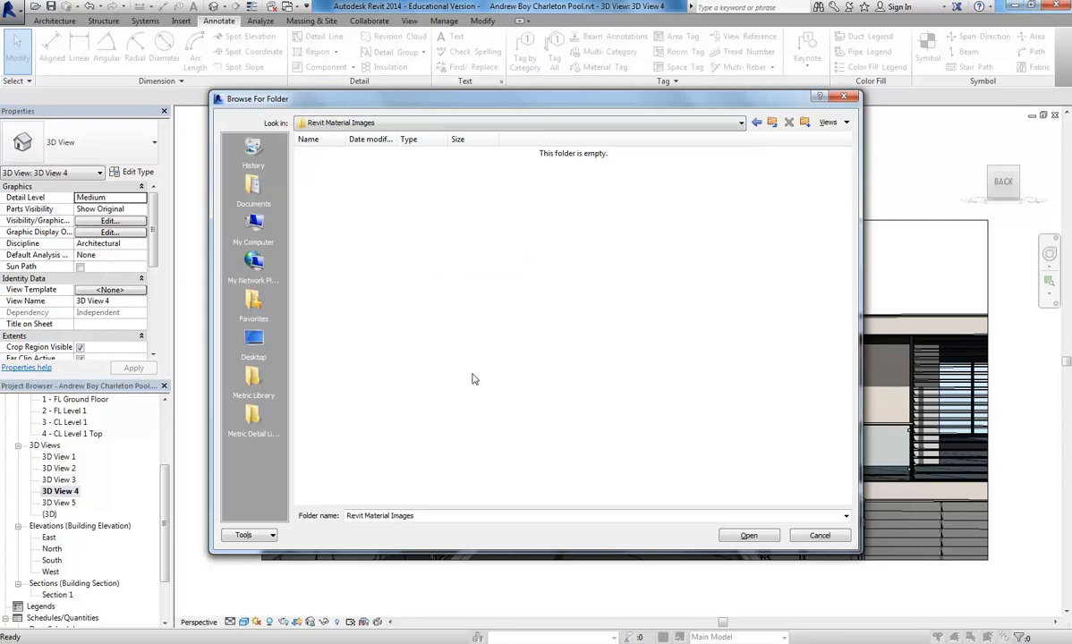
{"action": "right_click", "coordinate": [449, 214]}
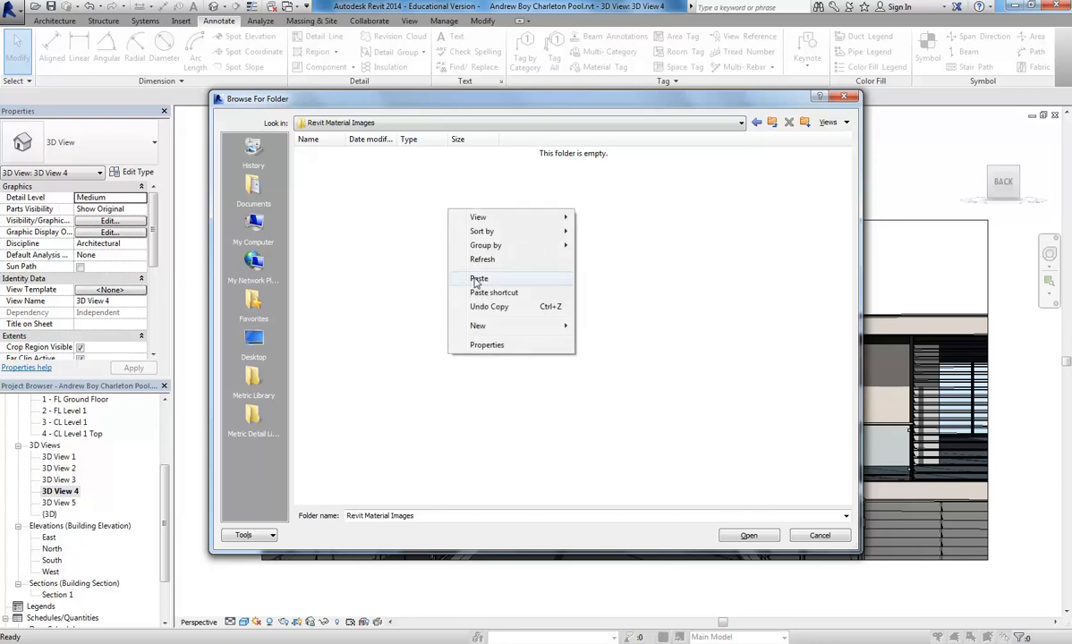
{"action": "left_click", "coordinate": [377, 279]}
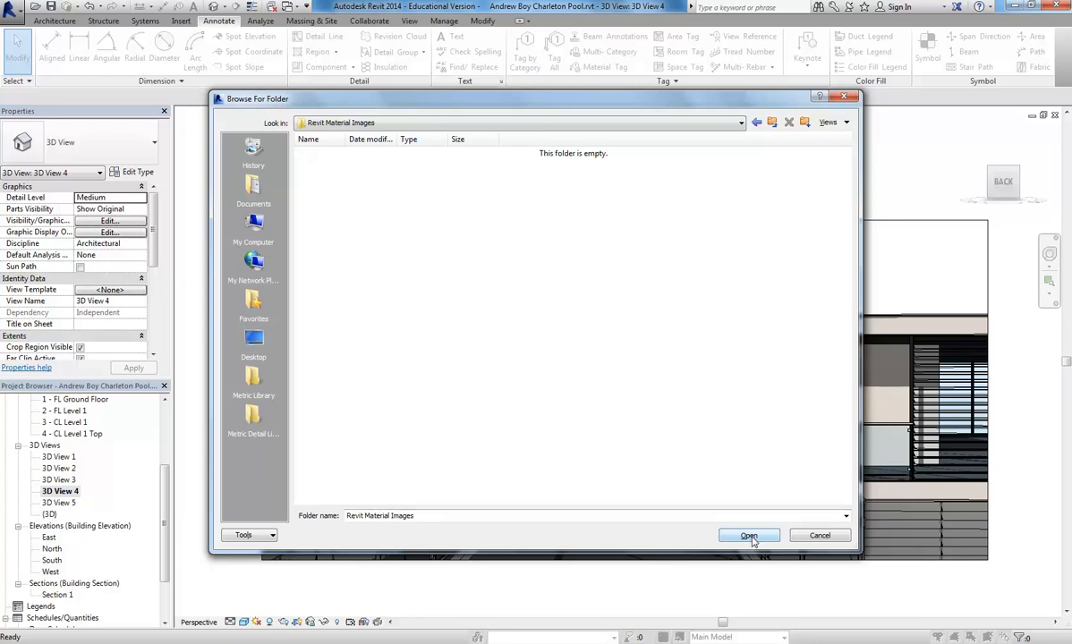
{"action": "left_click", "coordinate": [748, 537]}
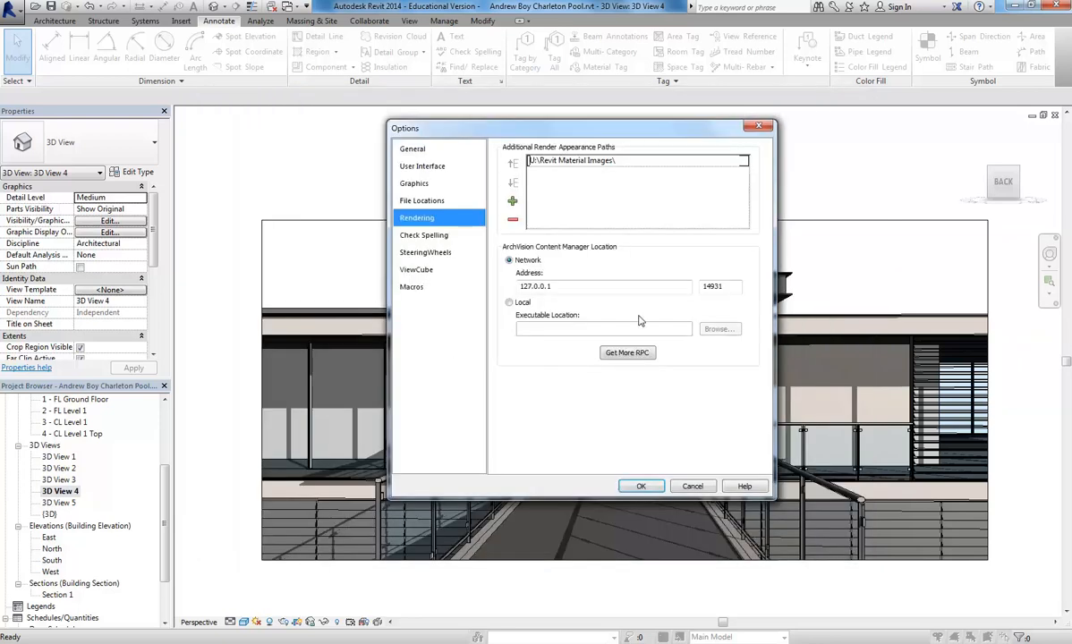
{"action": "left_click", "coordinate": [639, 486]}
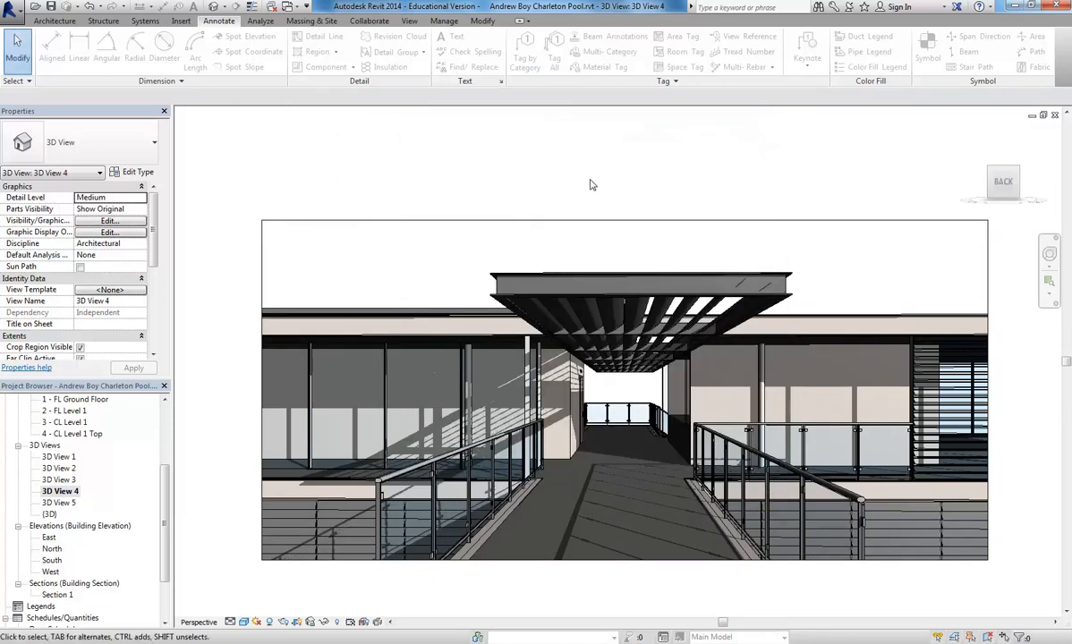
- Open the project's Material Browser, dismissing the save reminder without saving, and select the Masonry material
{"action": "left_click", "coordinate": [444, 21]}
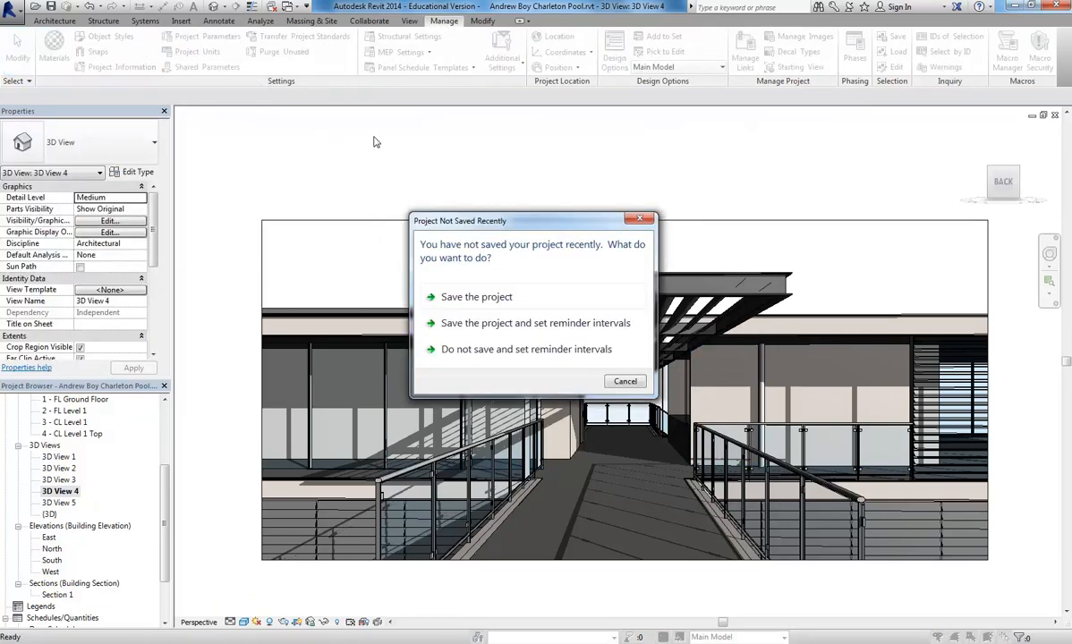
{"action": "left_click", "coordinate": [625, 382]}
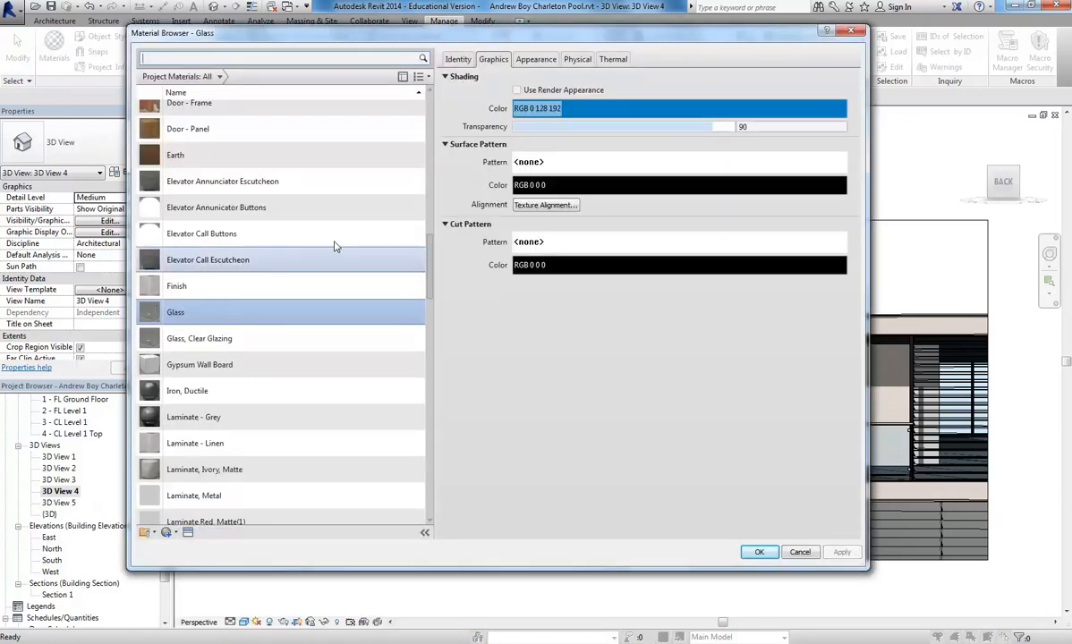
{"action": "left_click_drag", "start_coordinate": [430, 278], "coordinate": [428, 330]}
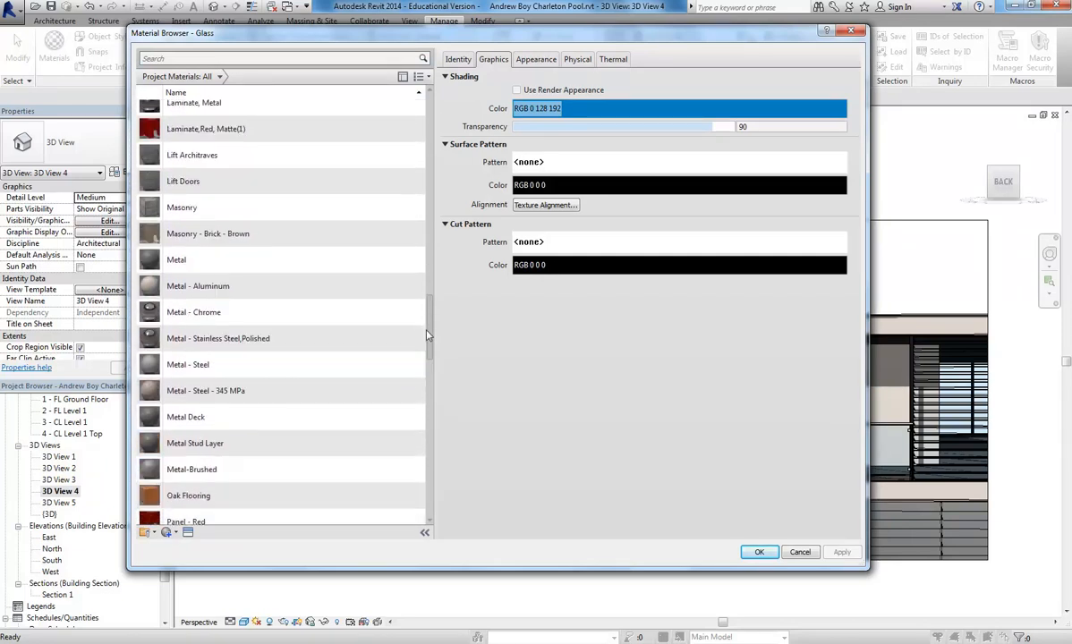
{"action": "left_click", "coordinate": [199, 209]}
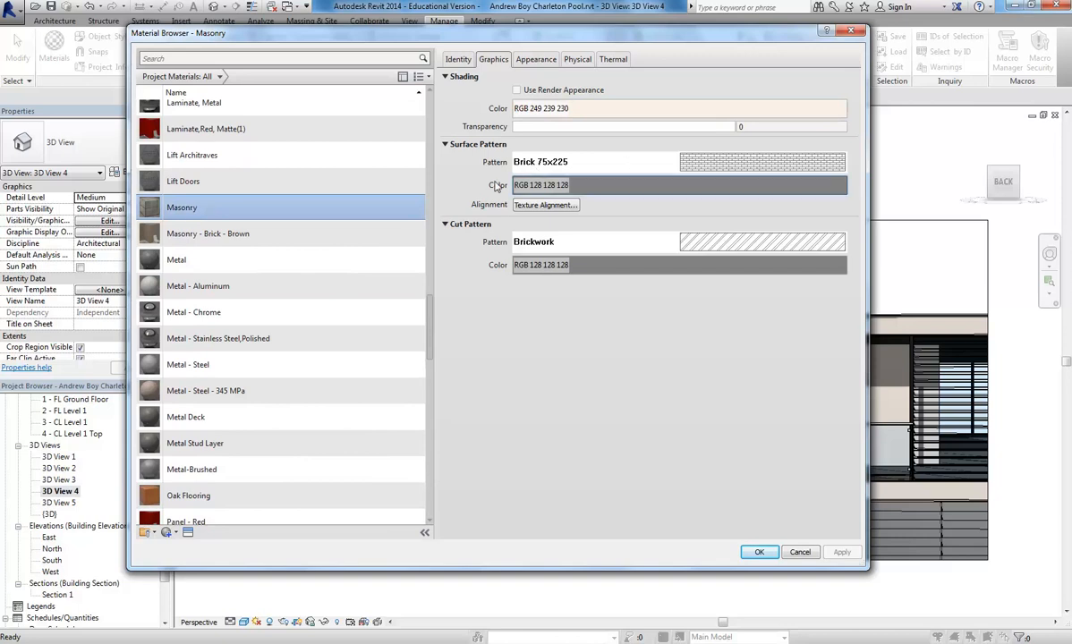
- Duplicate the Masonry material and name the copy Masonry - Marble
{"action": "right_click", "coordinate": [186, 208]}
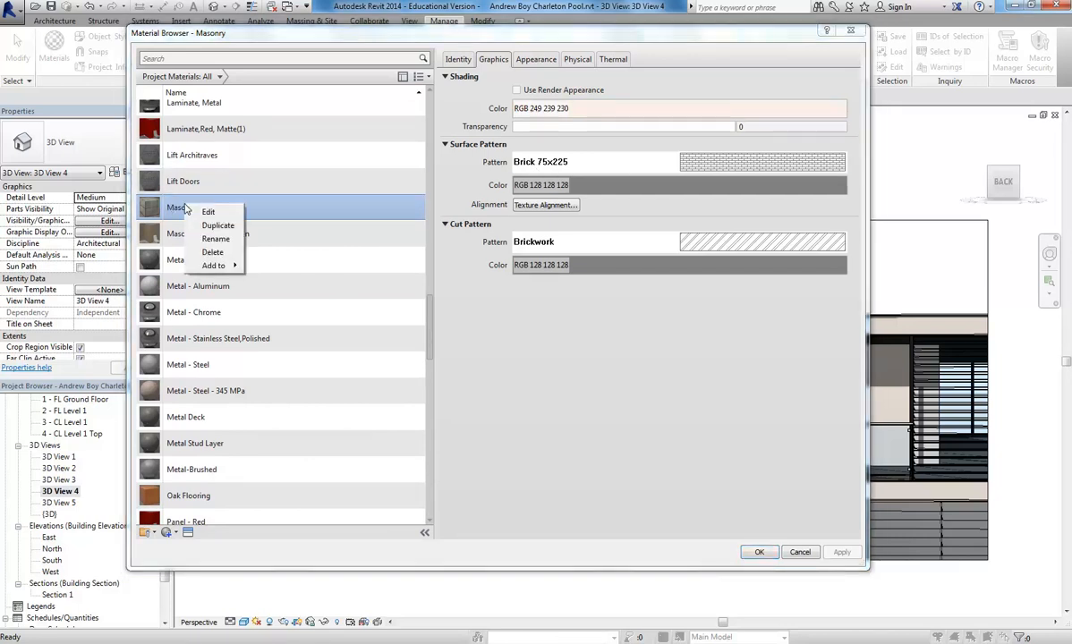
{"action": "left_click", "coordinate": [218, 225]}
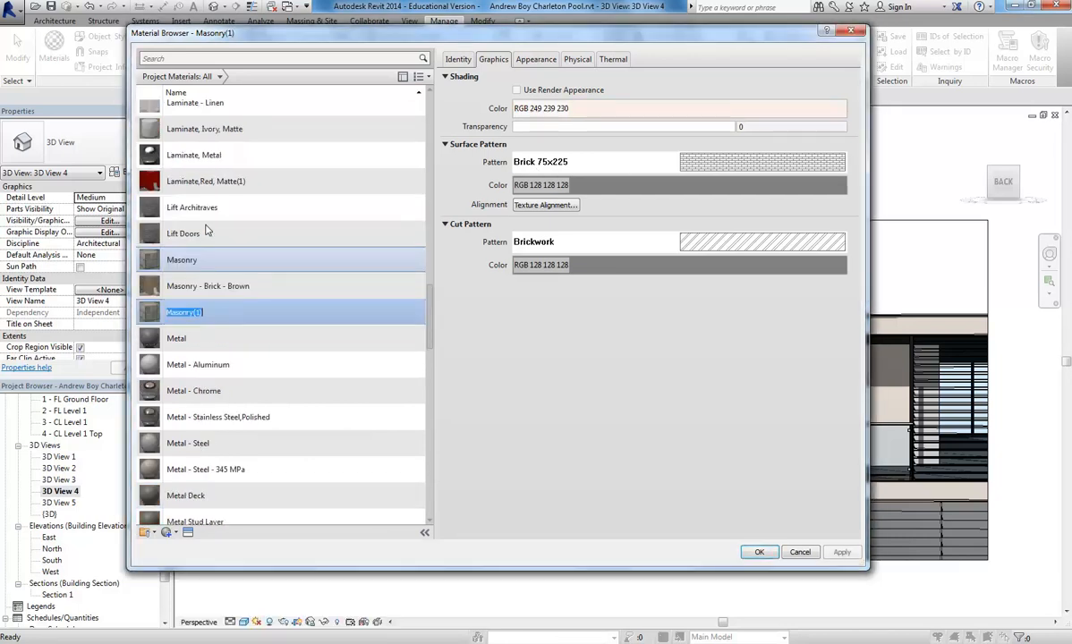
{"action": "left_click_drag", "start_coordinate": [205, 312], "coordinate": [195, 313]}
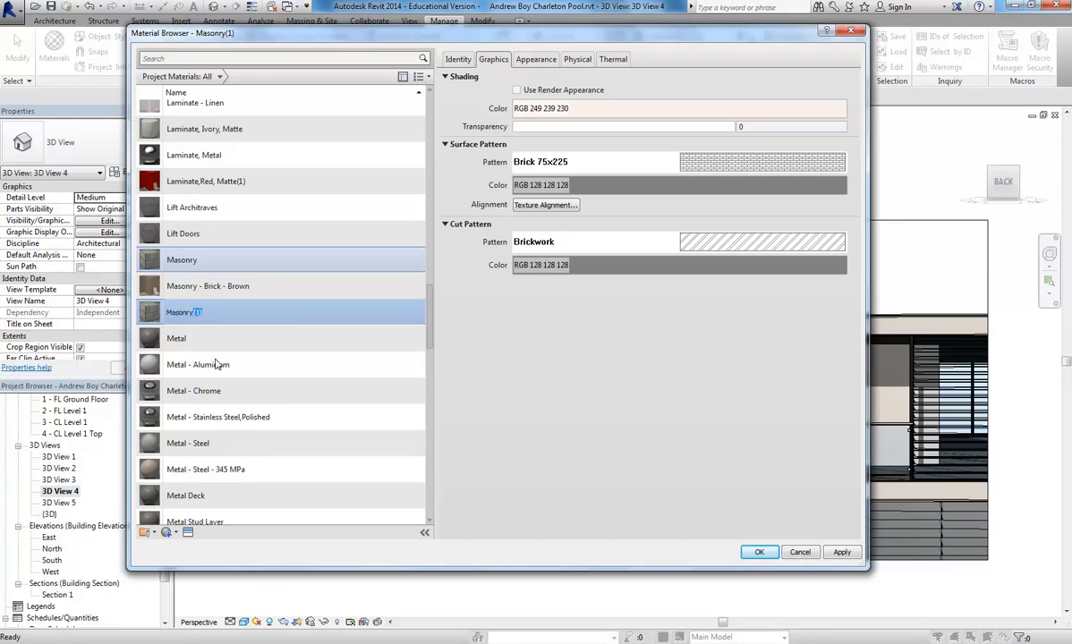
{"action": "type", "text": "- Marble"}
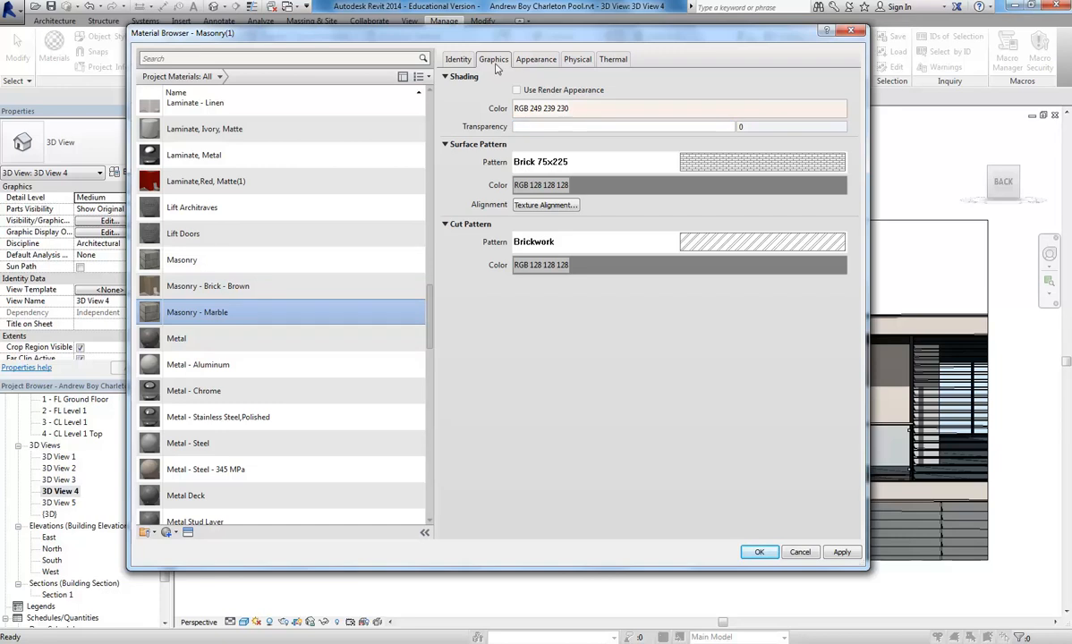
- Replace the appearance asset of Masonry - Marble with Coarse Polished - White from the Stone assets and use the render appearance for shading
{"action": "left_click", "coordinate": [537, 59]}
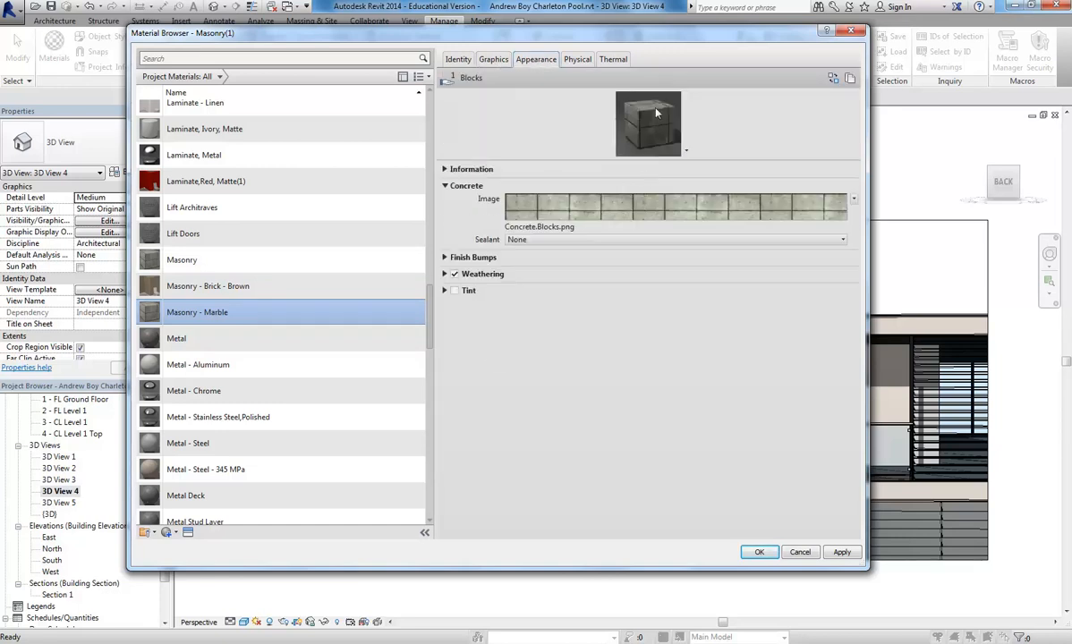
{"action": "left_click", "coordinate": [834, 80]}
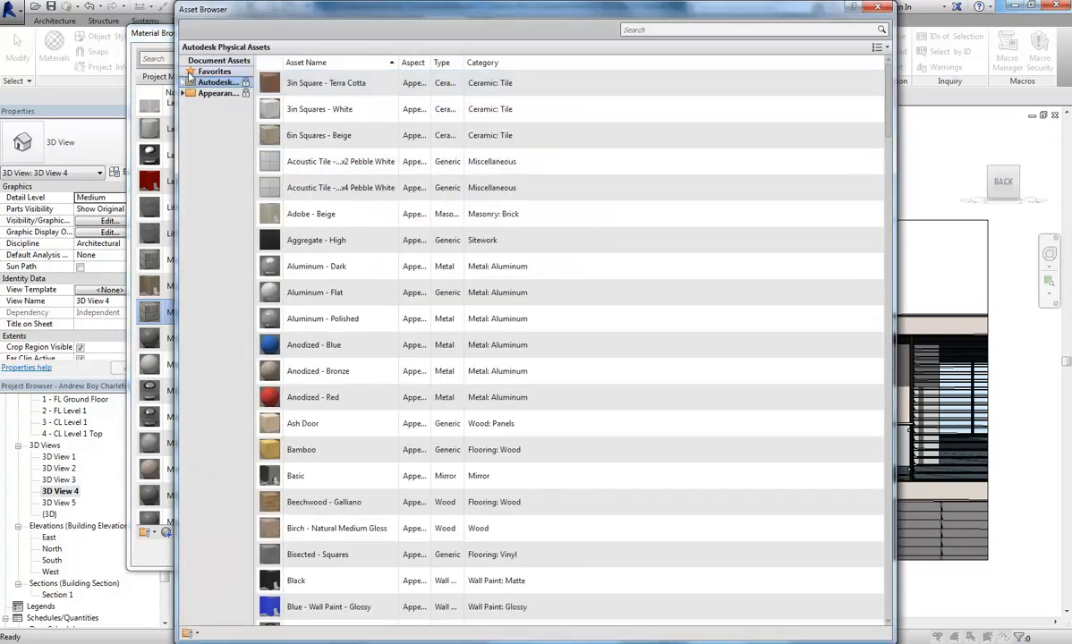
{"action": "left_click", "coordinate": [184, 83]}
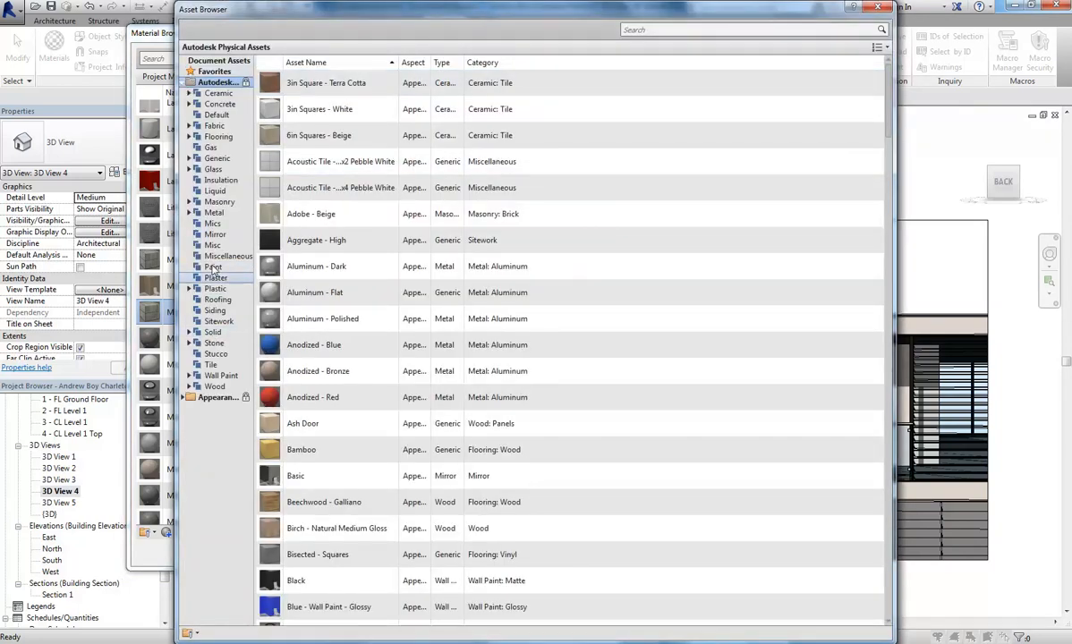
{"action": "left_click", "coordinate": [214, 343]}
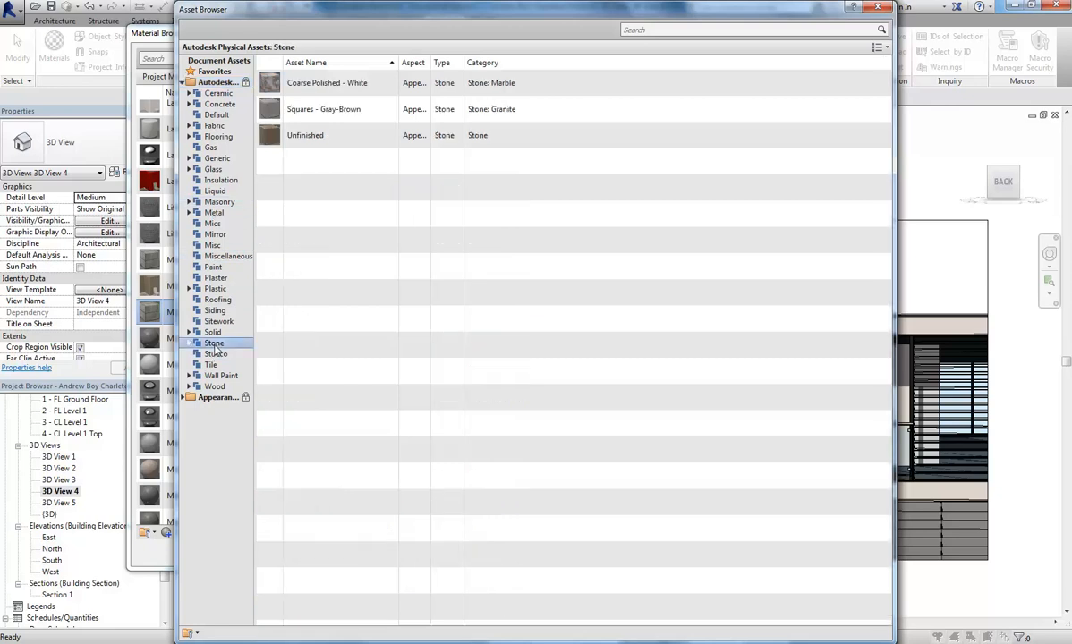
{"action": "left_click", "coordinate": [190, 343]}
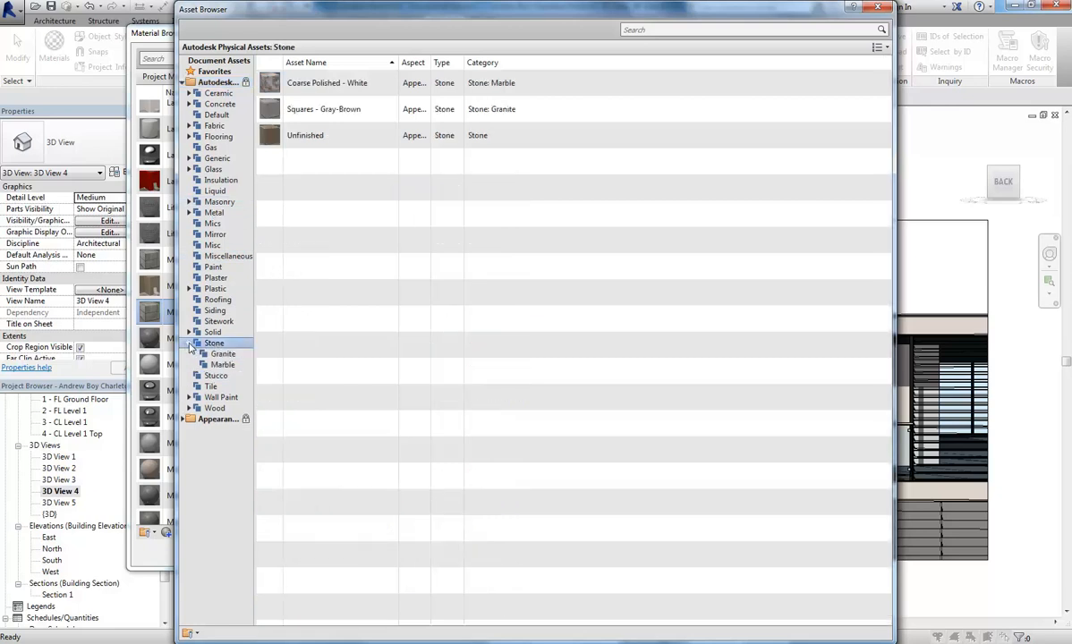
{"action": "left_click", "coordinate": [219, 365]}
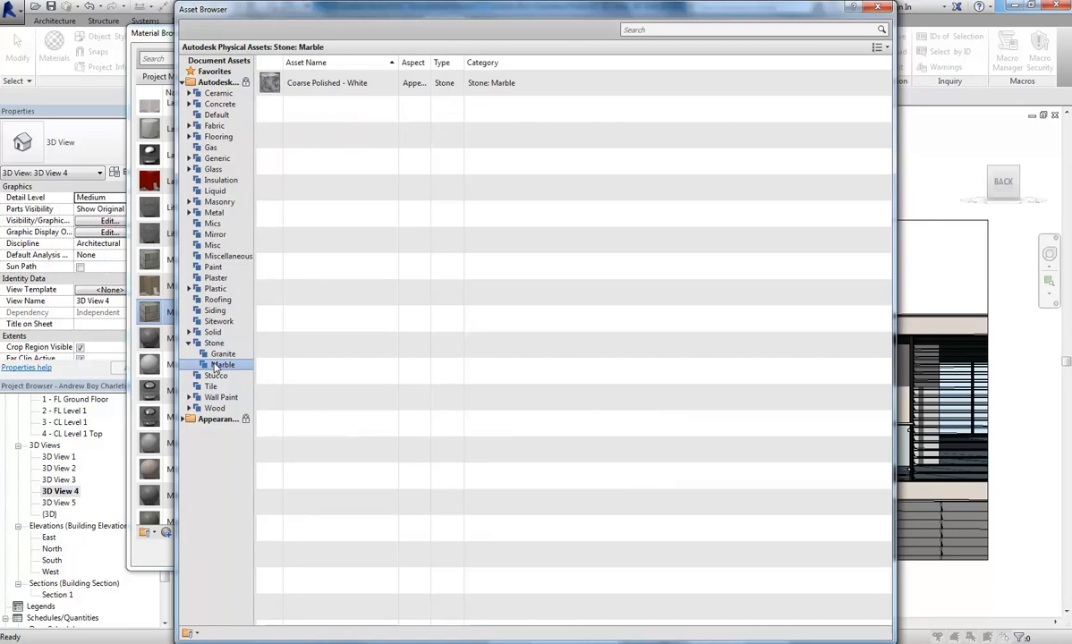
{"action": "left_click", "coordinate": [214, 344]}
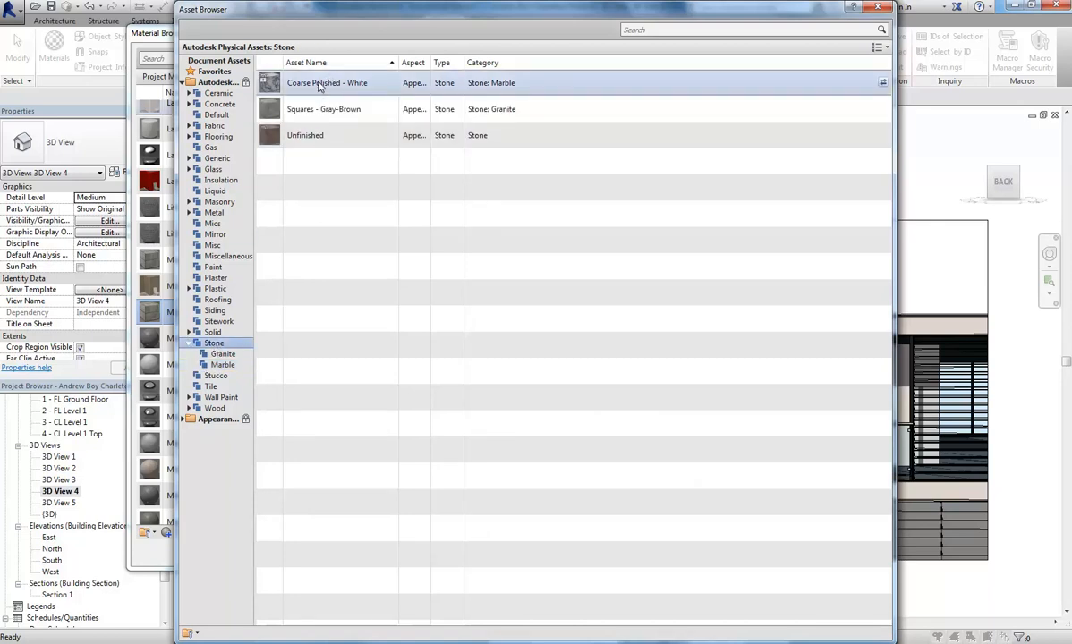
{"action": "left_click", "coordinate": [877, 7]}
{"action": "mouse_move", "coordinate": [694, 219]}
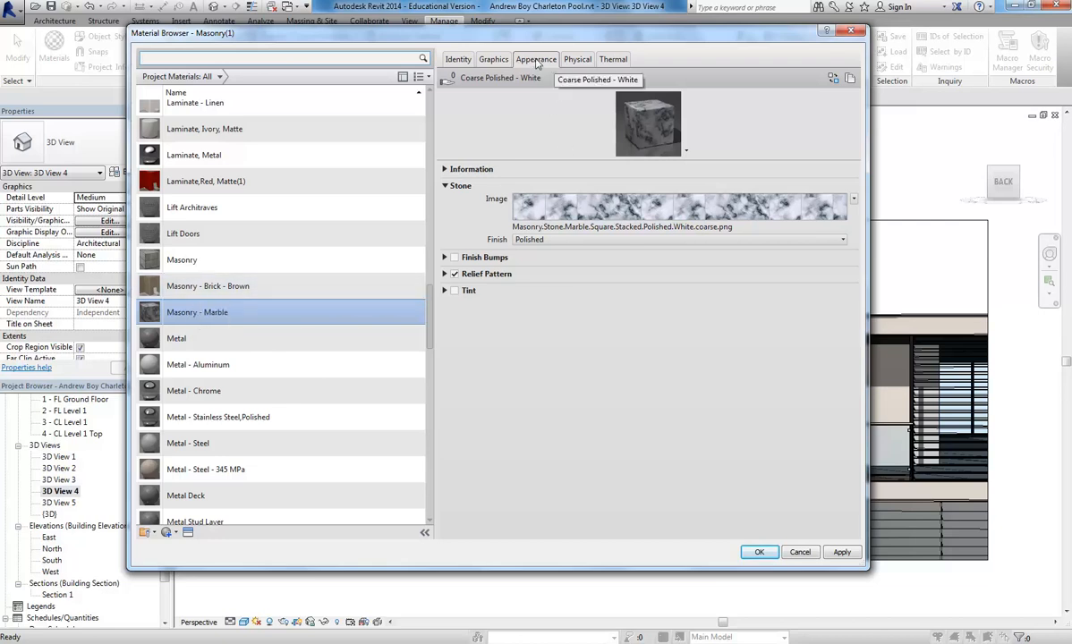
{"action": "left_click", "coordinate": [494, 59]}
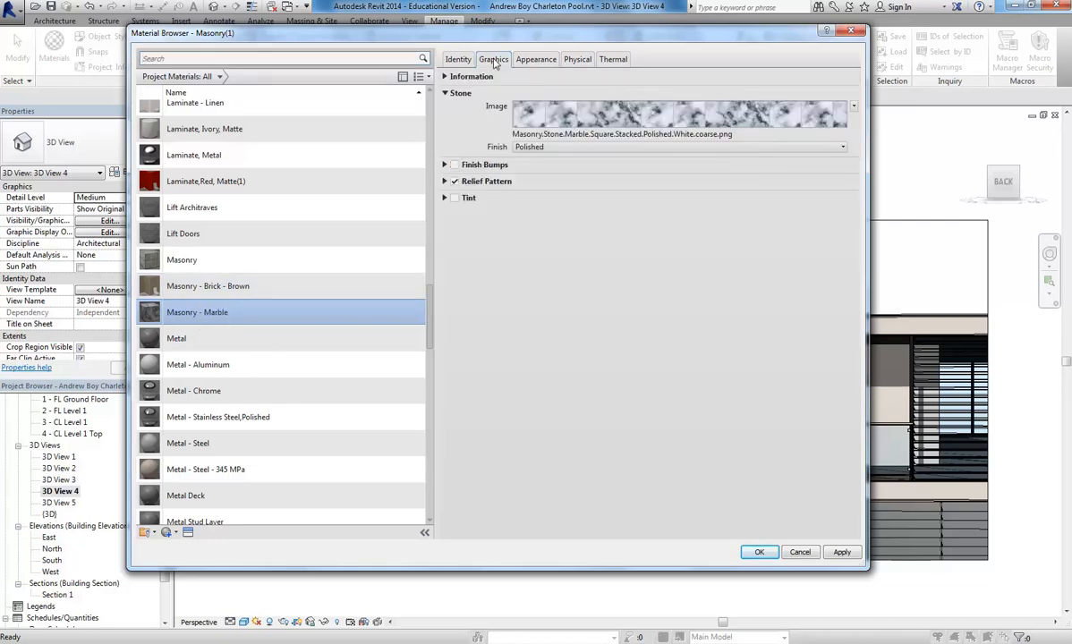
{"action": "left_click", "coordinate": [517, 90]}
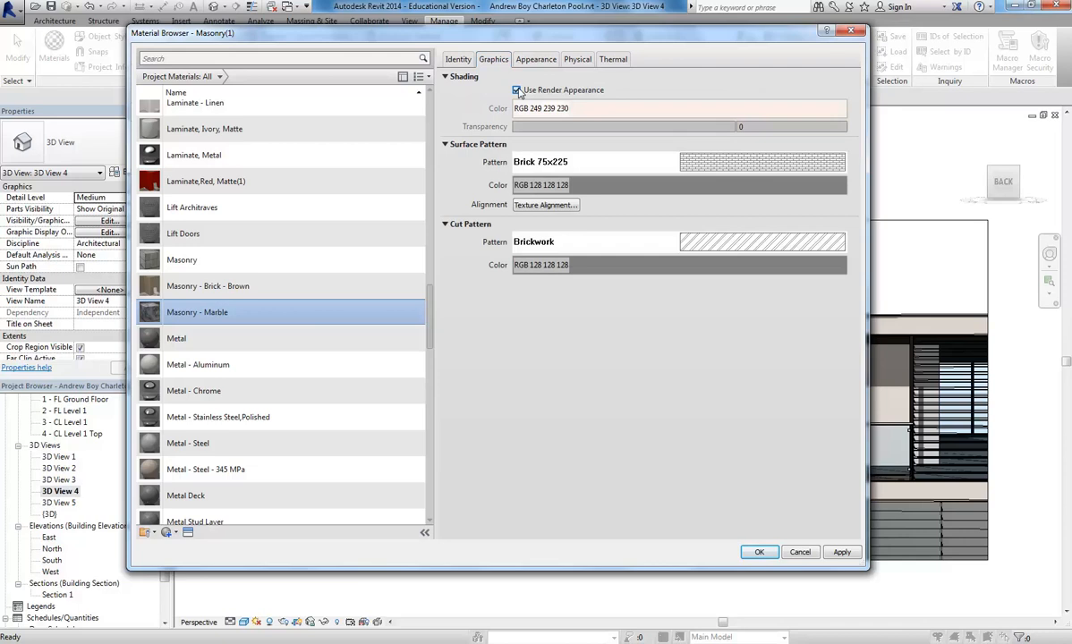
- Replace the Stone image of Masonry - Marble with marbteal.jpg from the Revit Material Images folder on the U: drive
{"action": "left_click", "coordinate": [528, 59]}
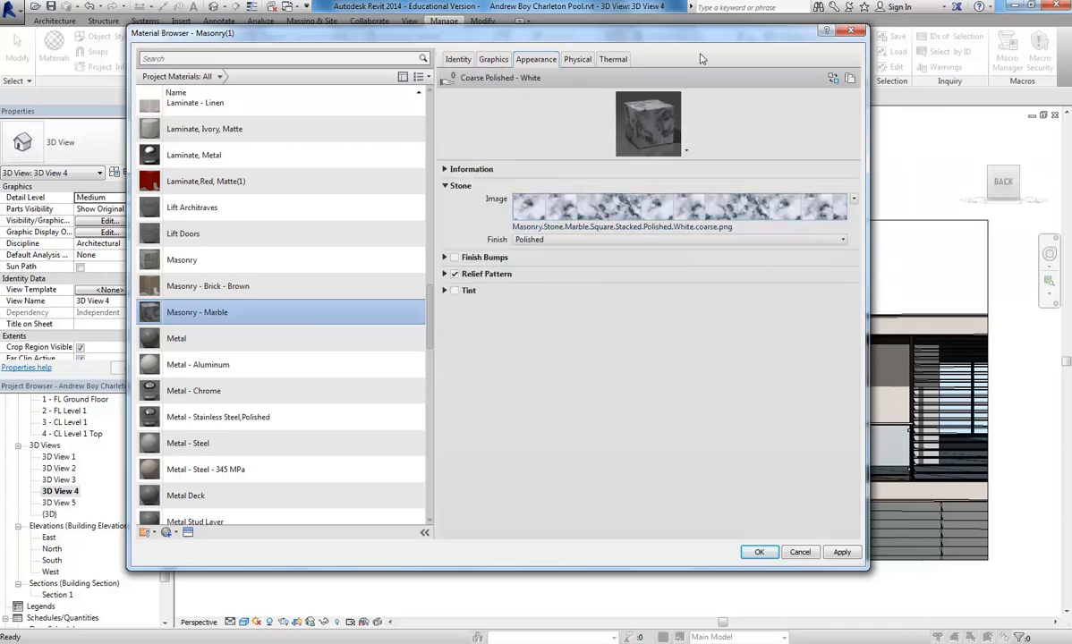
{"action": "left_click", "coordinate": [604, 229]}
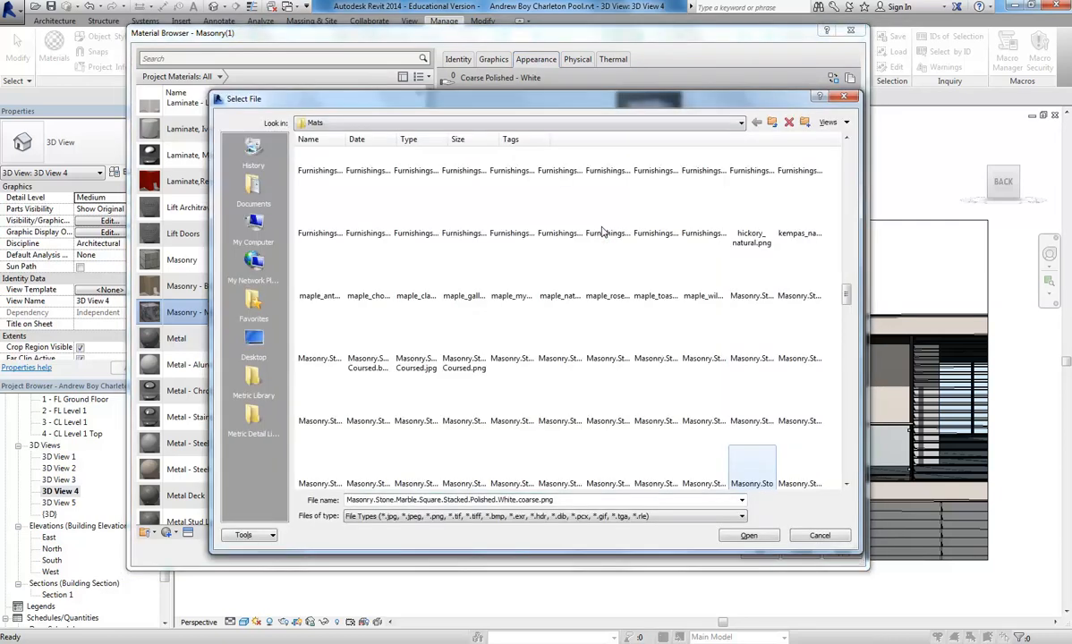
{"action": "left_click", "coordinate": [559, 123]}
{"action": "left_click", "coordinate": [414, 260]}
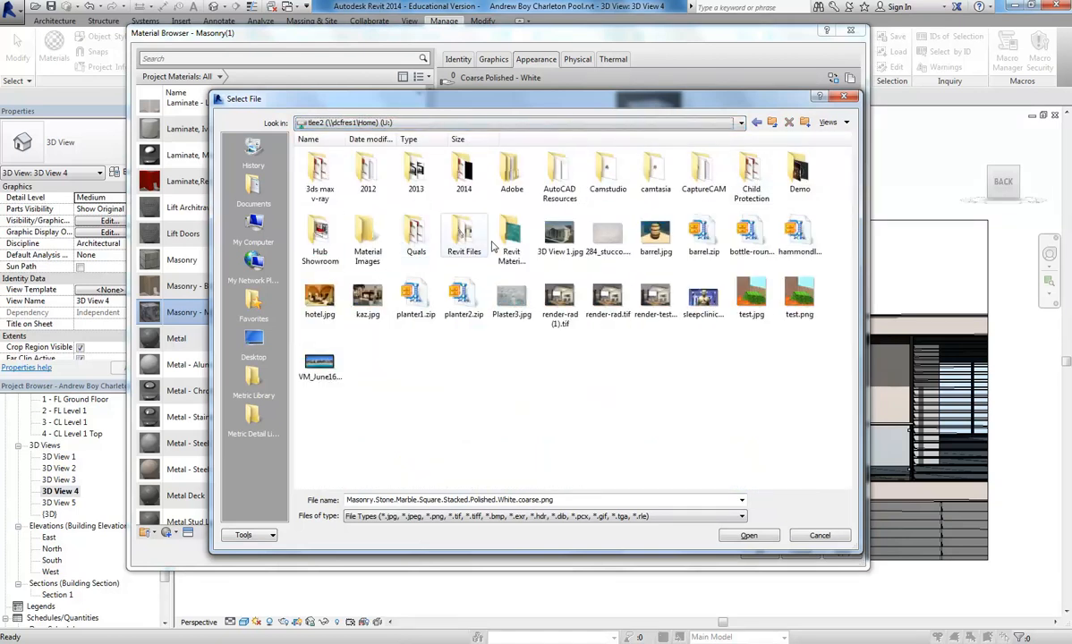
{"action": "double_click", "coordinate": [512, 237]}
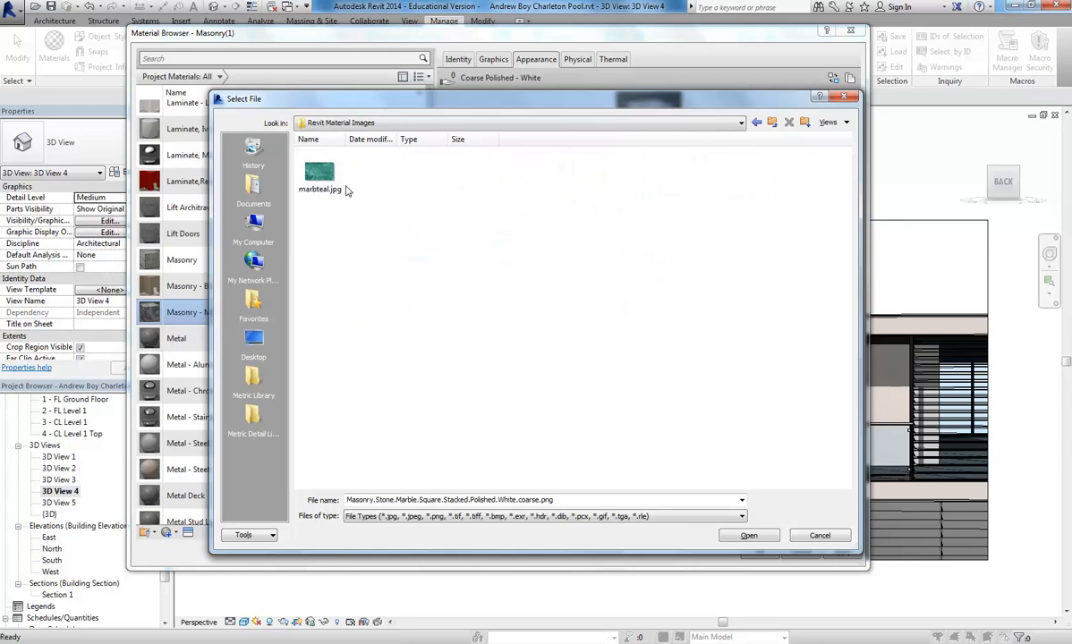
{"action": "left_click", "coordinate": [329, 179]}
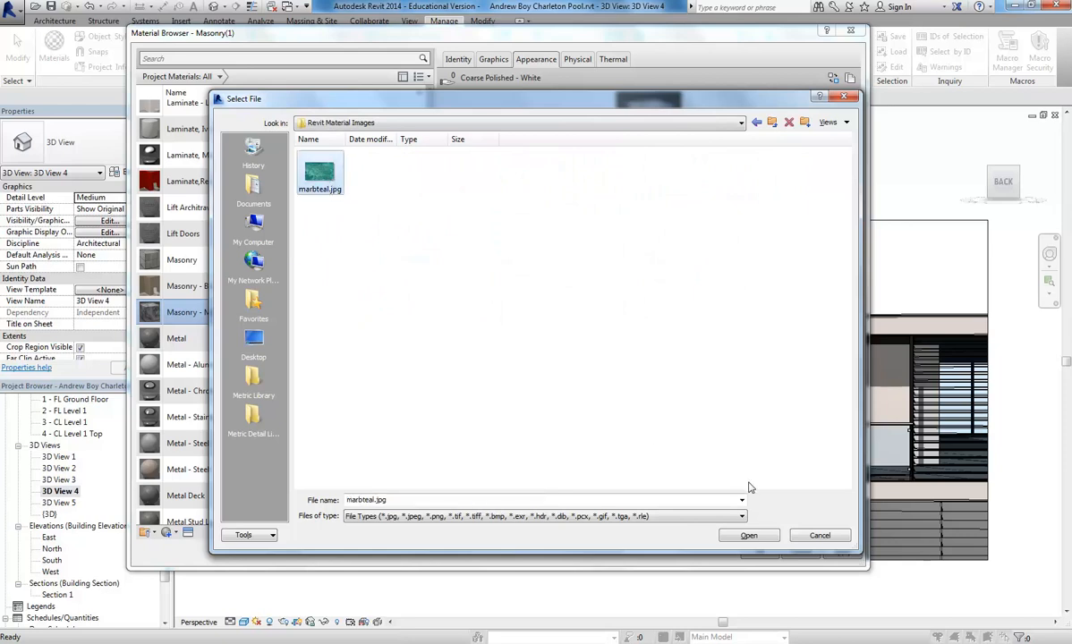
{"action": "left_click", "coordinate": [749, 536]}
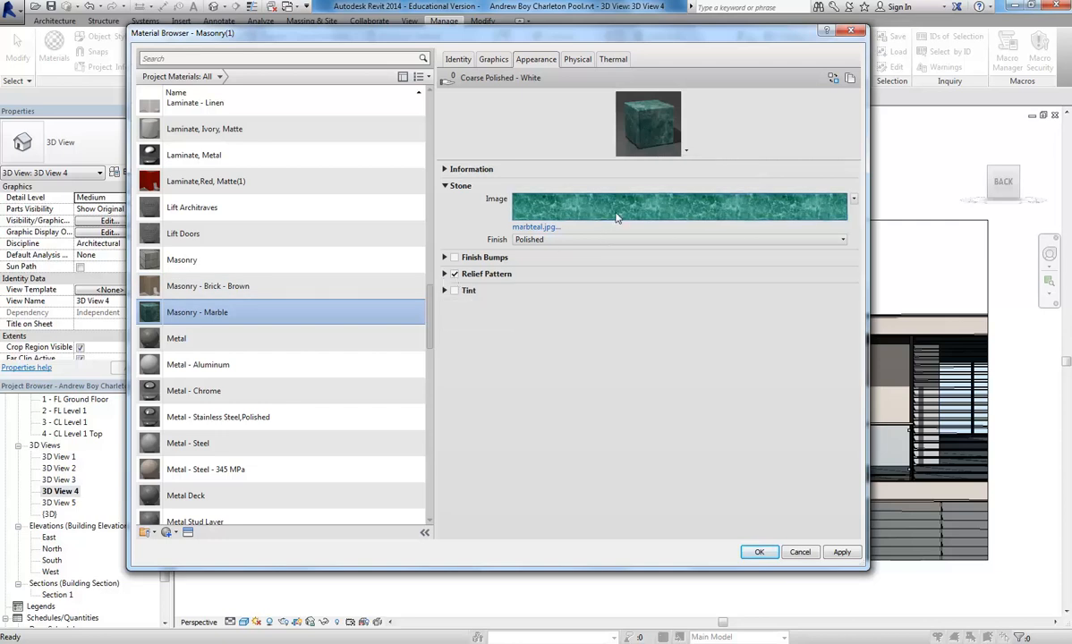
- Review the sample size of the marbteal.jpg texture in the Texture Editor and accept the material changes
{"action": "mouse_move", "coordinate": [616, 217]}
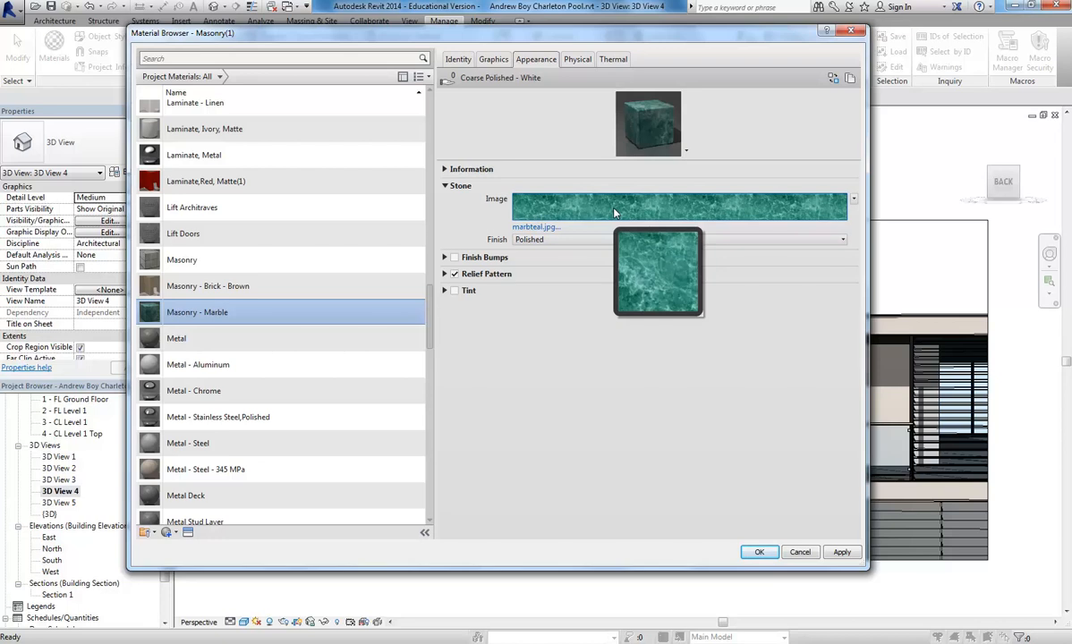
{"action": "left_click", "coordinate": [615, 212]}
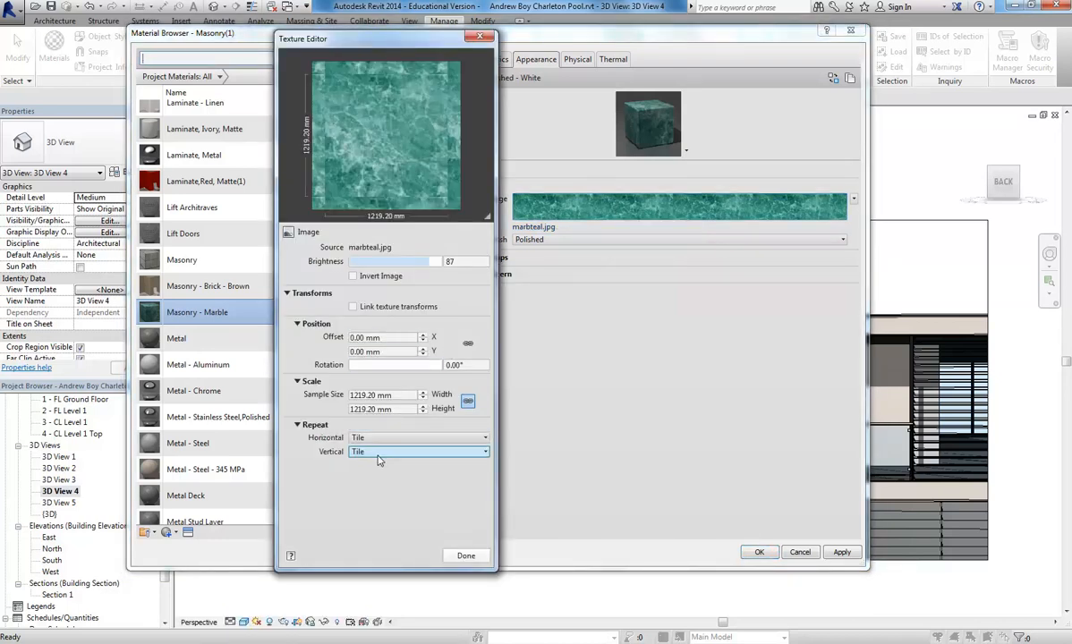
{"action": "left_click", "coordinate": [394, 395]}
{"action": "left_click", "coordinate": [400, 410]}
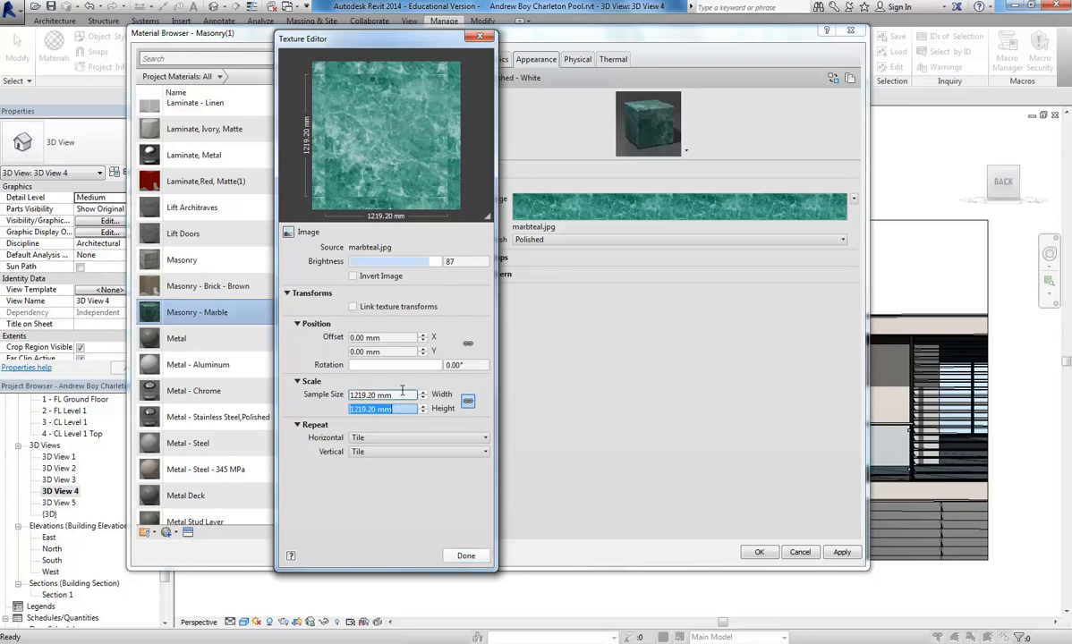
{"action": "left_click", "coordinate": [397, 396]}
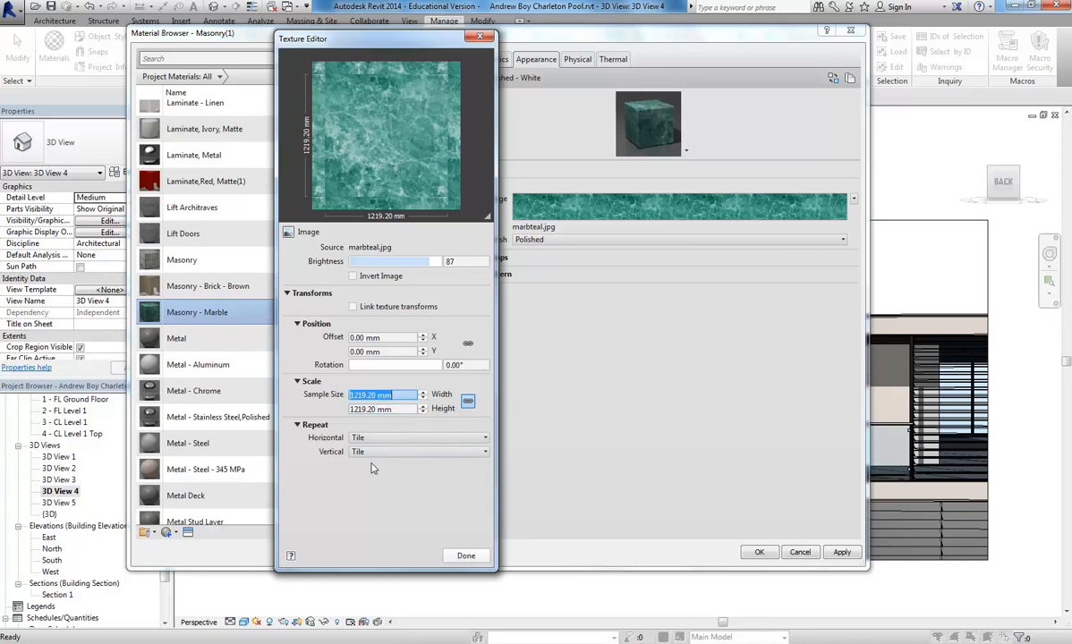
{"action": "left_click", "coordinate": [380, 409]}
{"action": "left_click", "coordinate": [405, 394]}
{"action": "left_click", "coordinate": [464, 555]}
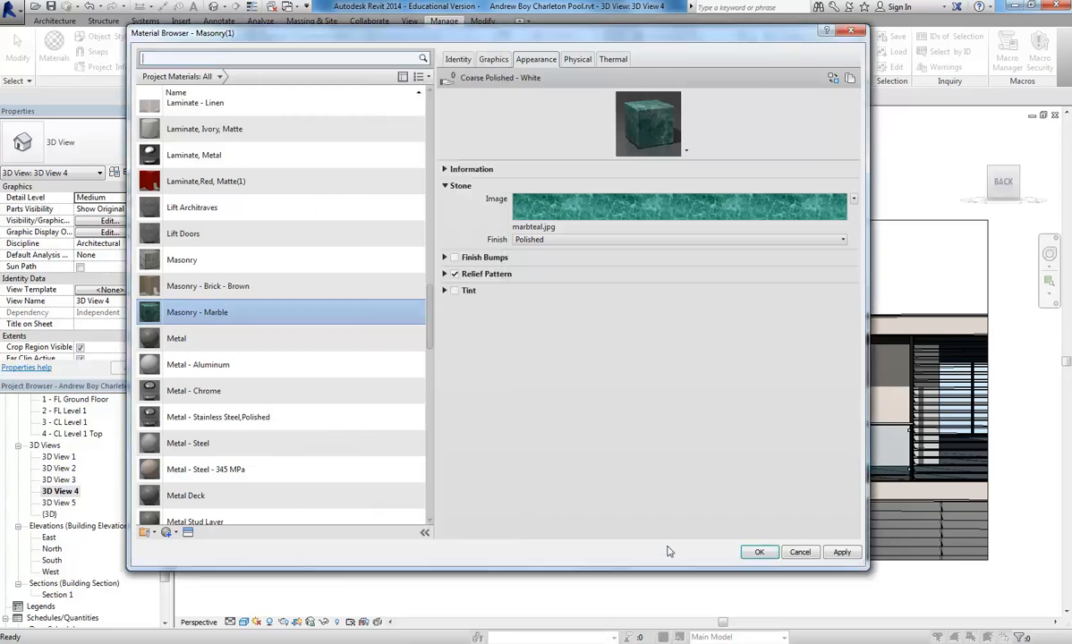
{"action": "left_click", "coordinate": [759, 554]}
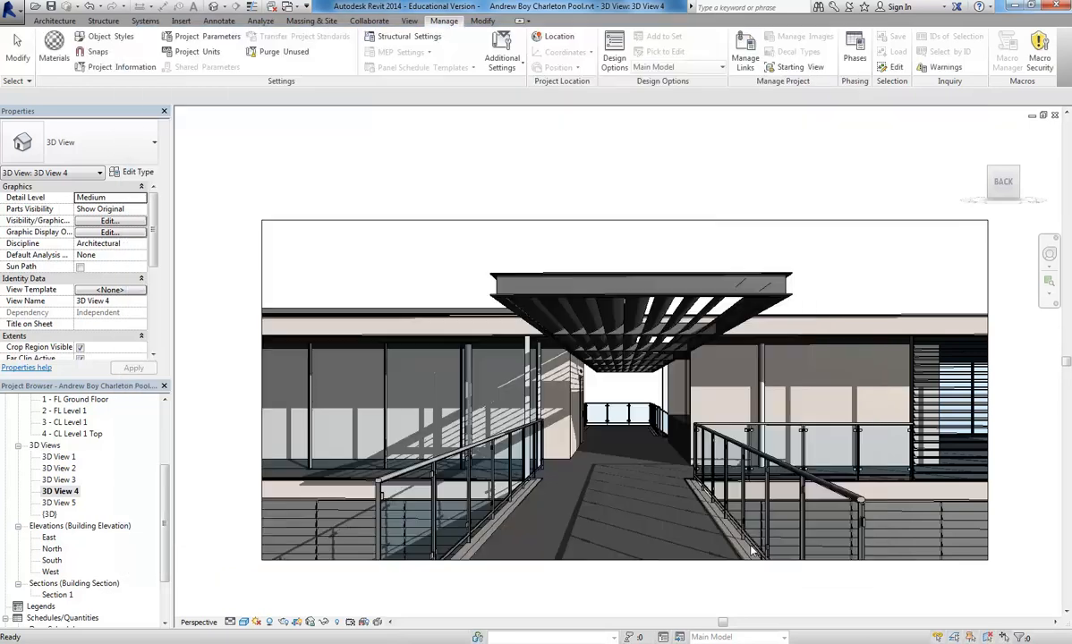
- Reopen the Masonry - Marble material and set the marbteal.jpg texture's sample size to 1000 mm in width and height
{"action": "left_click", "coordinate": [54, 63]}
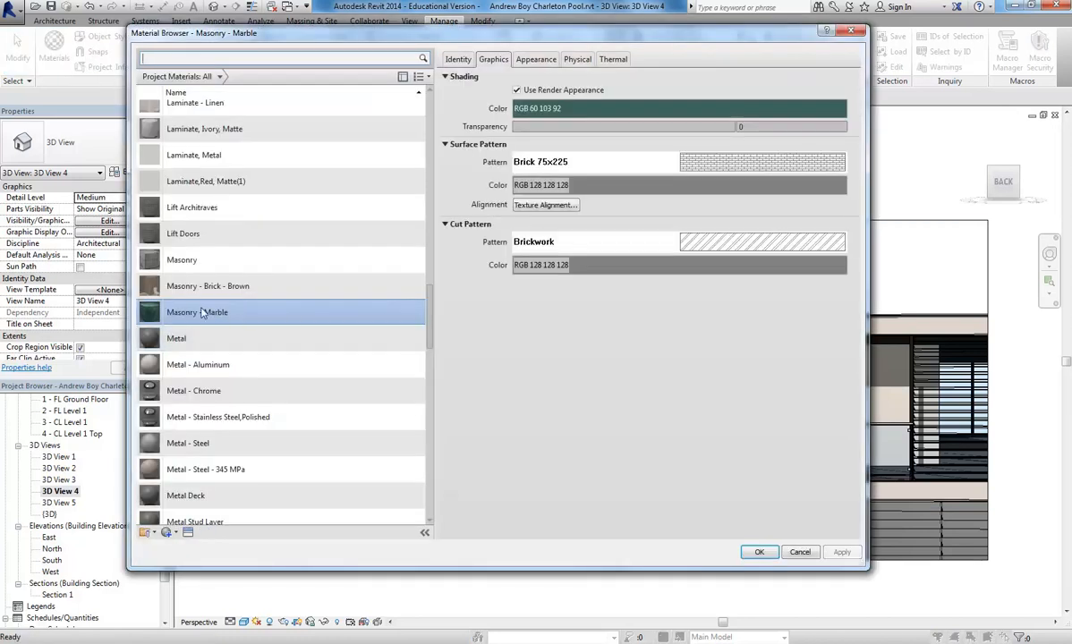
{"action": "left_click", "coordinate": [538, 61]}
{"action": "left_click", "coordinate": [575, 193]}
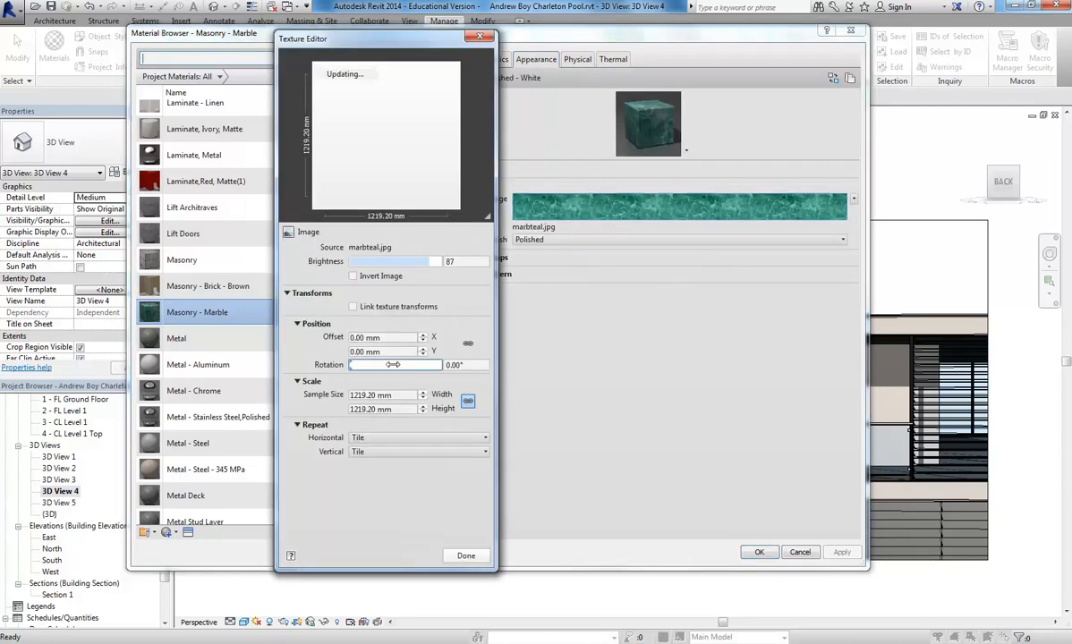
{"action": "key", "text": "Tab"}
{"action": "key", "text": "Tab"}
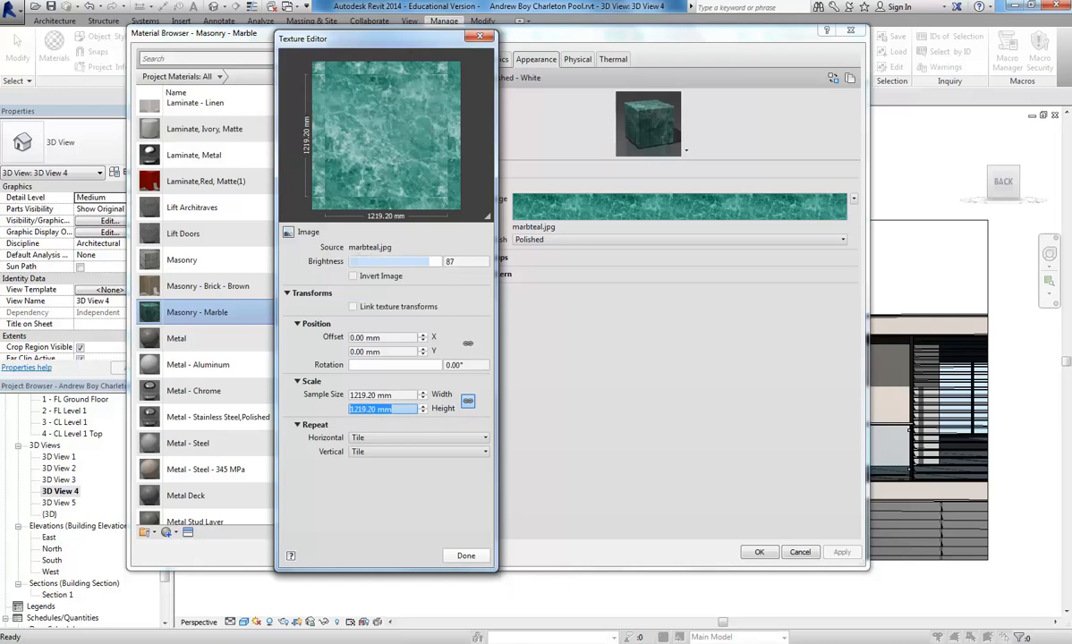
{"action": "key", "text": "alt+Tab"}
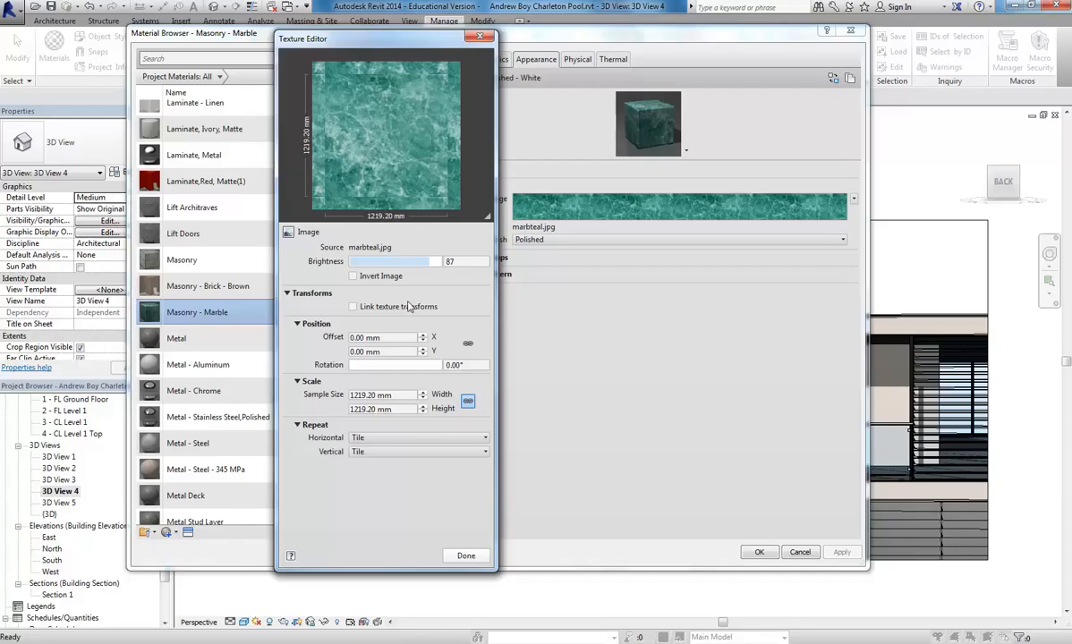
{"action": "left_click", "coordinate": [363, 394]}
{"action": "type", "text": "1"}
{"action": "key", "text": "Tab"}
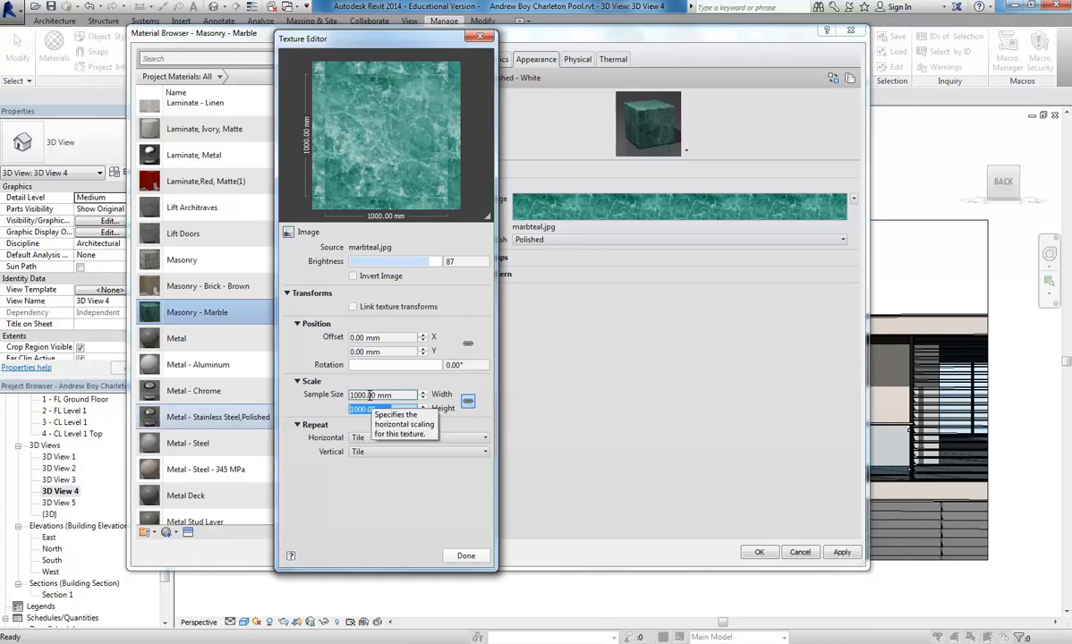
{"action": "key", "text": "shift+Tab"}
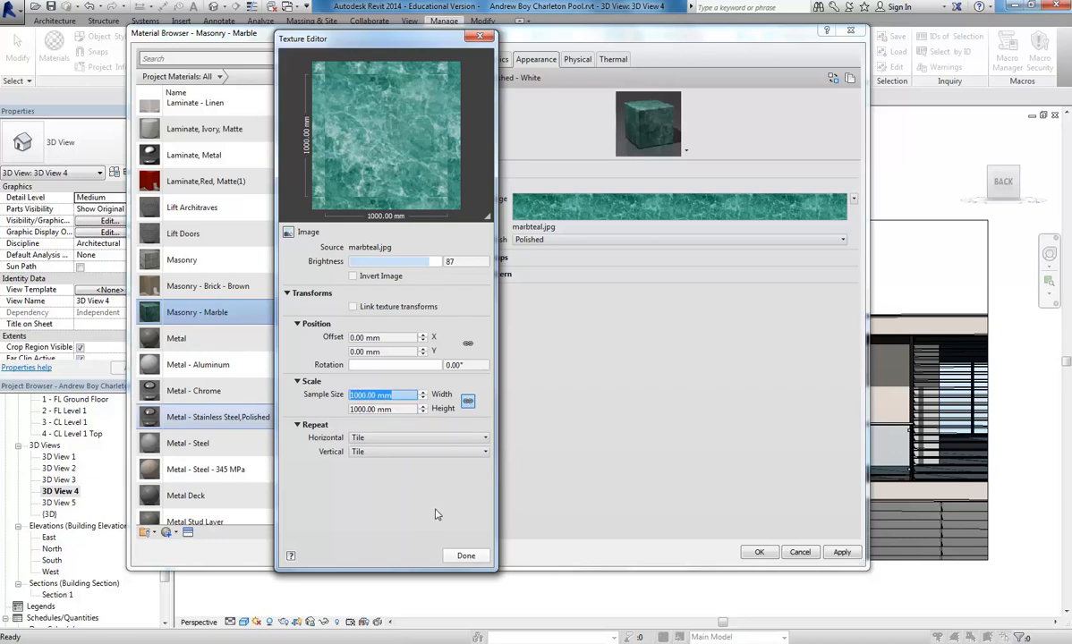
{"action": "left_click", "coordinate": [466, 556]}
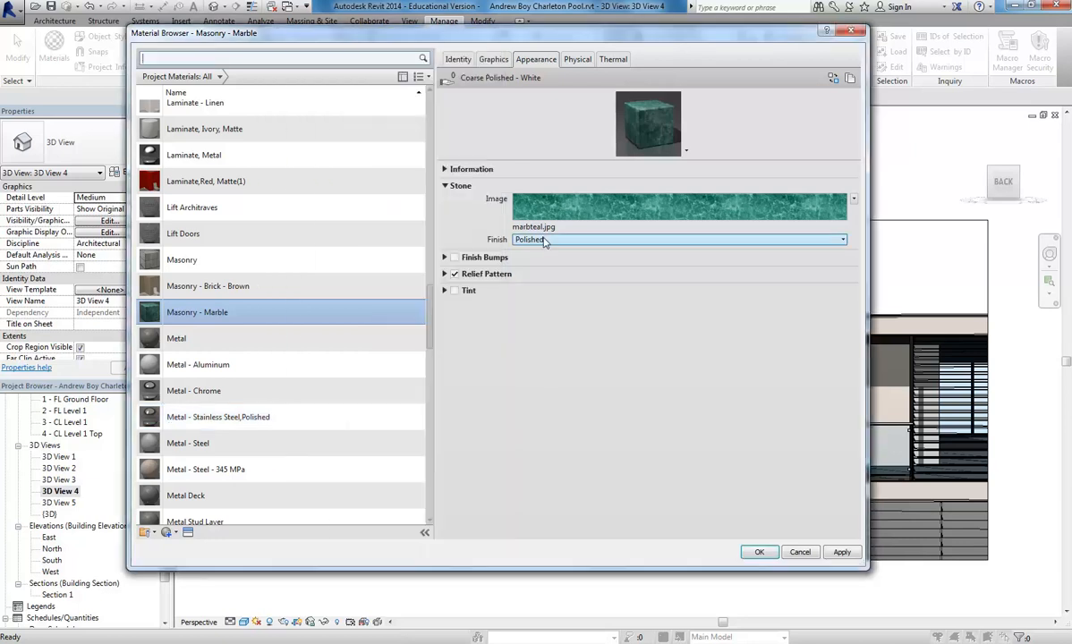
- Set the sample size of the Relief Pattern bump image of Masonry - Marble to 4000 mm in width and height
{"action": "left_click", "coordinate": [446, 274]}
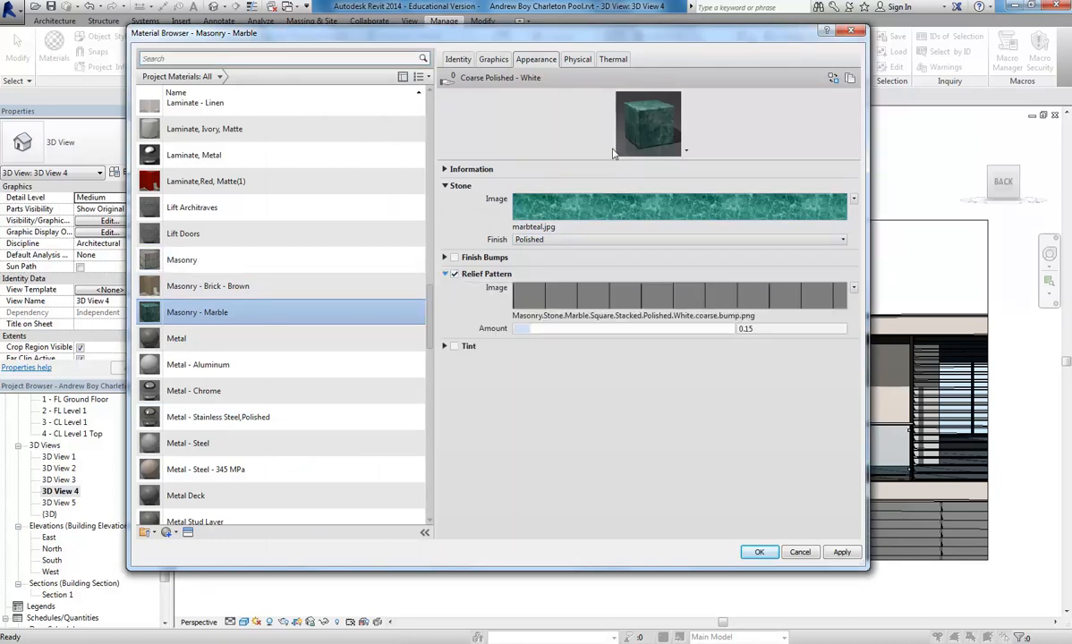
{"action": "mouse_move", "coordinate": [654, 310]}
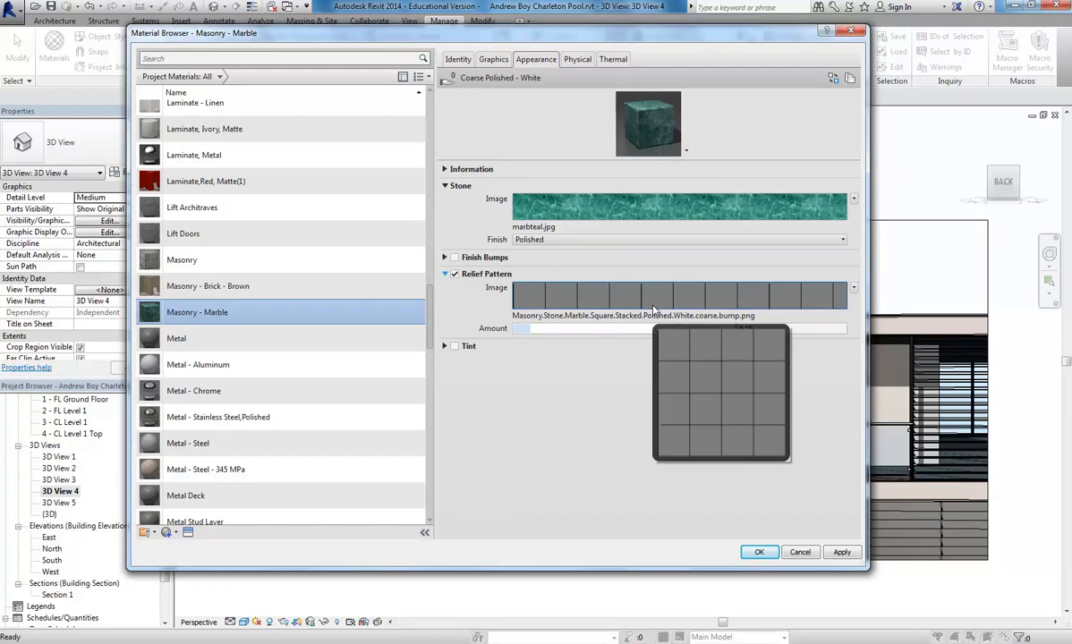
{"action": "left_click", "coordinate": [654, 309]}
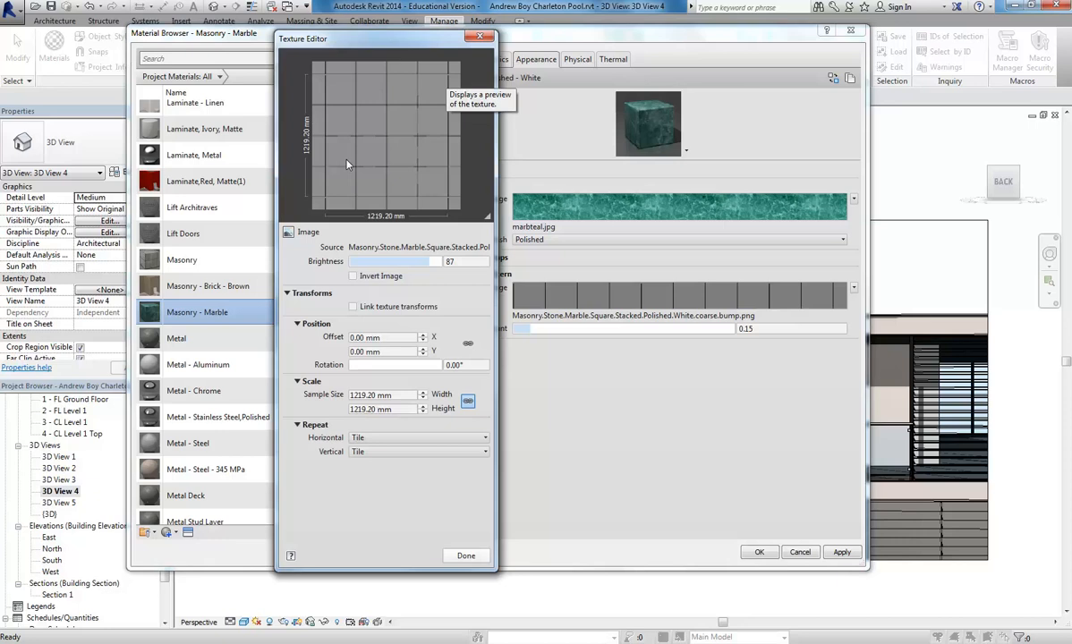
{"action": "left_click", "coordinate": [371, 395]}
{"action": "type", "text": "4000"}
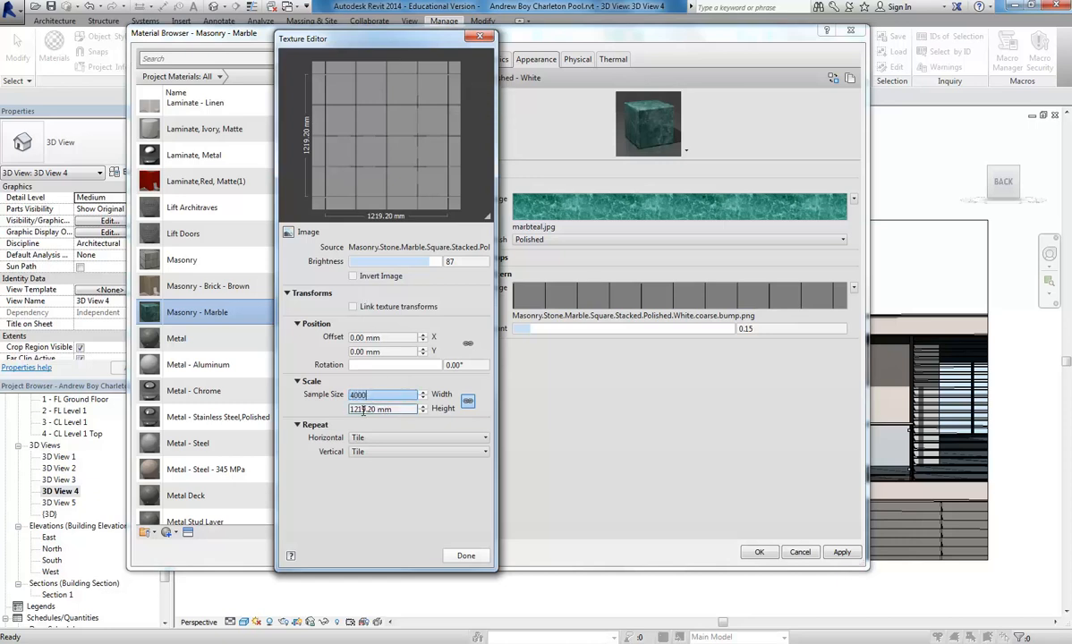
{"action": "left_click", "coordinate": [363, 409]}
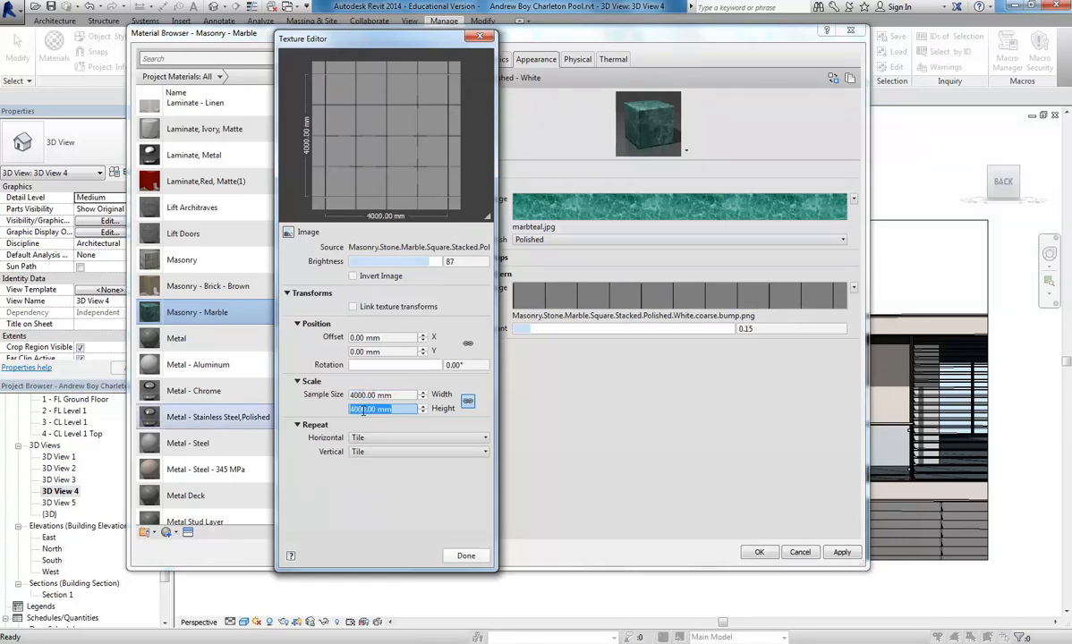
{"action": "left_click", "coordinate": [466, 556]}
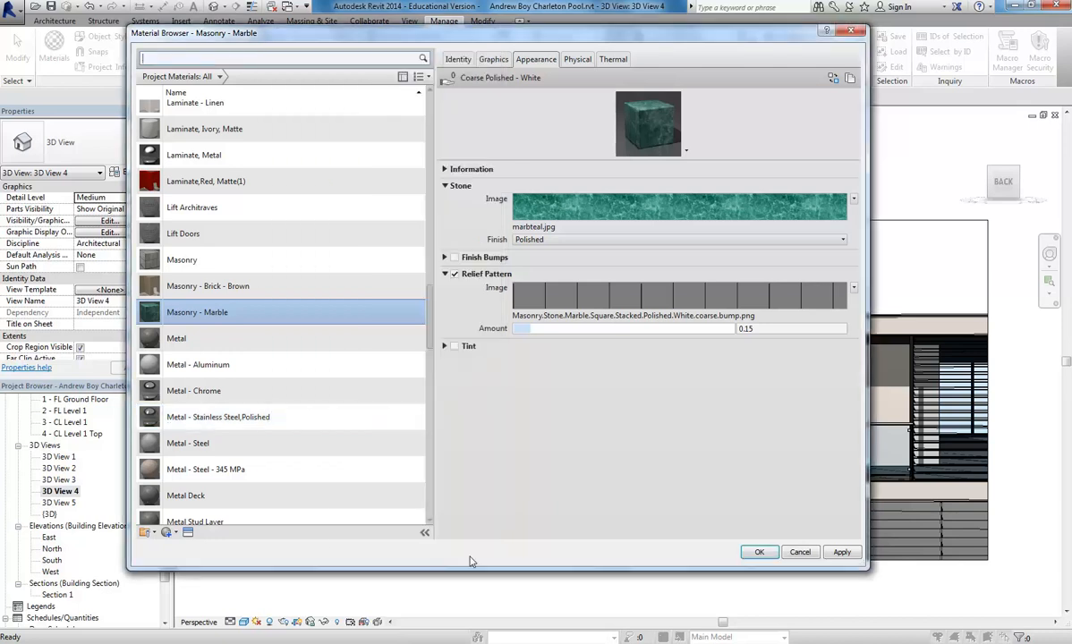
- Preview Masonry - Marble on the Walls scene at mental ray - Production Quality and accept the material changes
{"action": "left_click", "coordinate": [687, 151]}
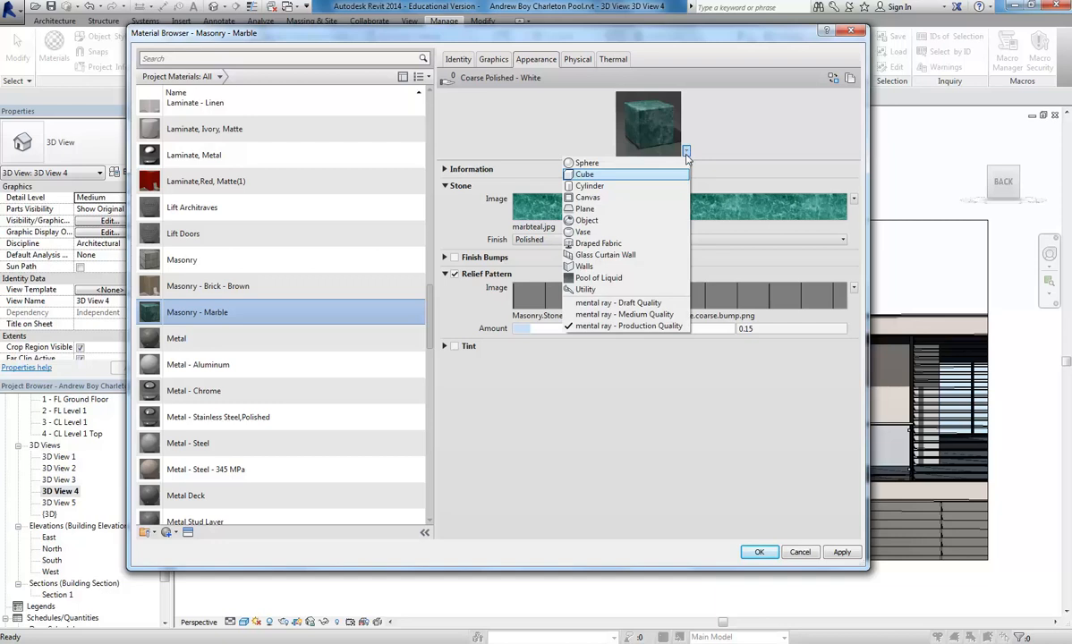
{"action": "left_click", "coordinate": [623, 327]}
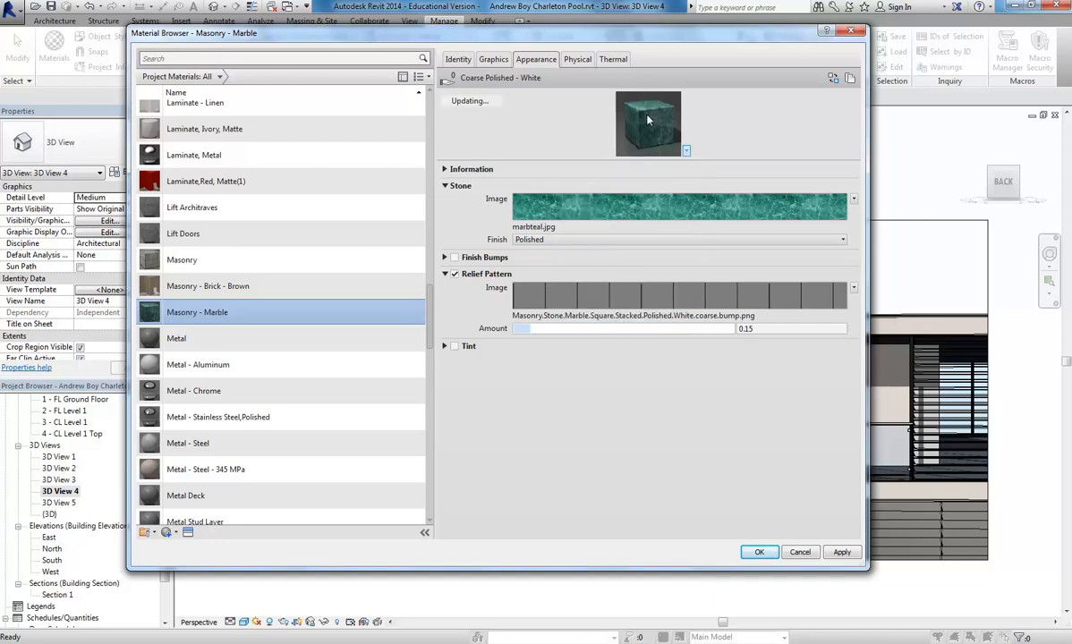
{"action": "left_click", "coordinate": [687, 152]}
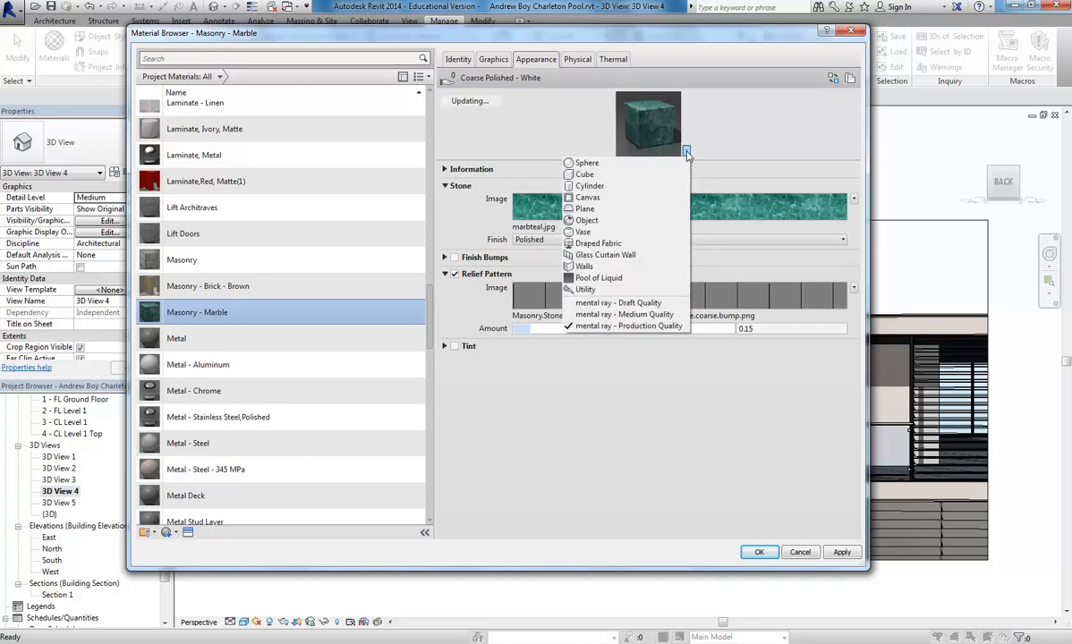
{"action": "left_click", "coordinate": [602, 269]}
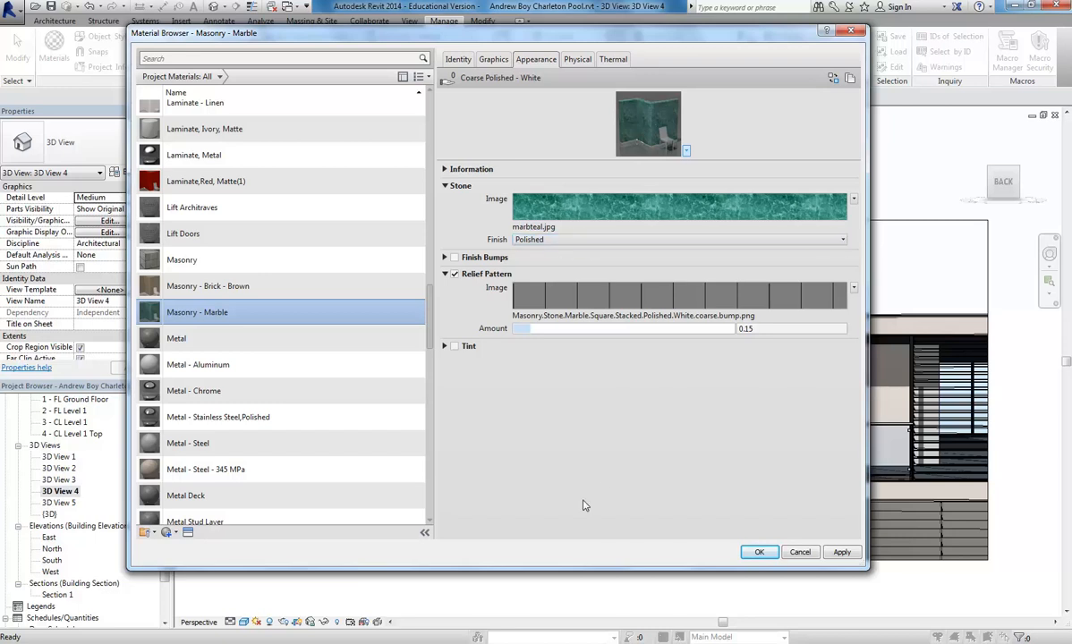
{"action": "left_click", "coordinate": [755, 552]}
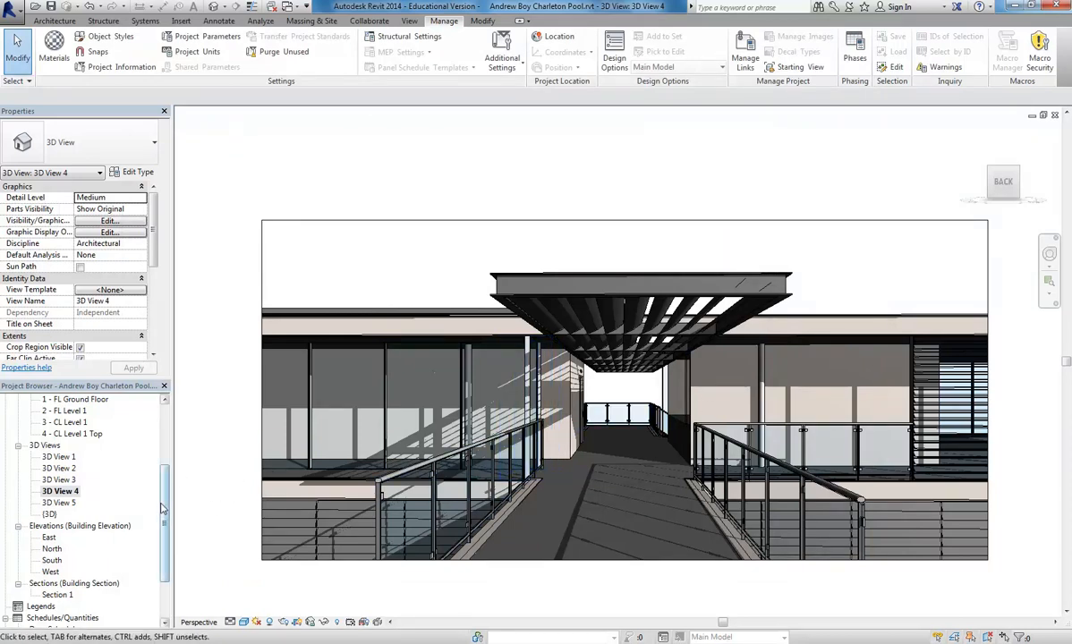
- Open the 2 - FL Level 1 floor plan and display the wall end beside the casework with thin lines
{"action": "scroll", "coordinate": [165, 508], "scroll_direction": "up", "scroll_amount": 5}
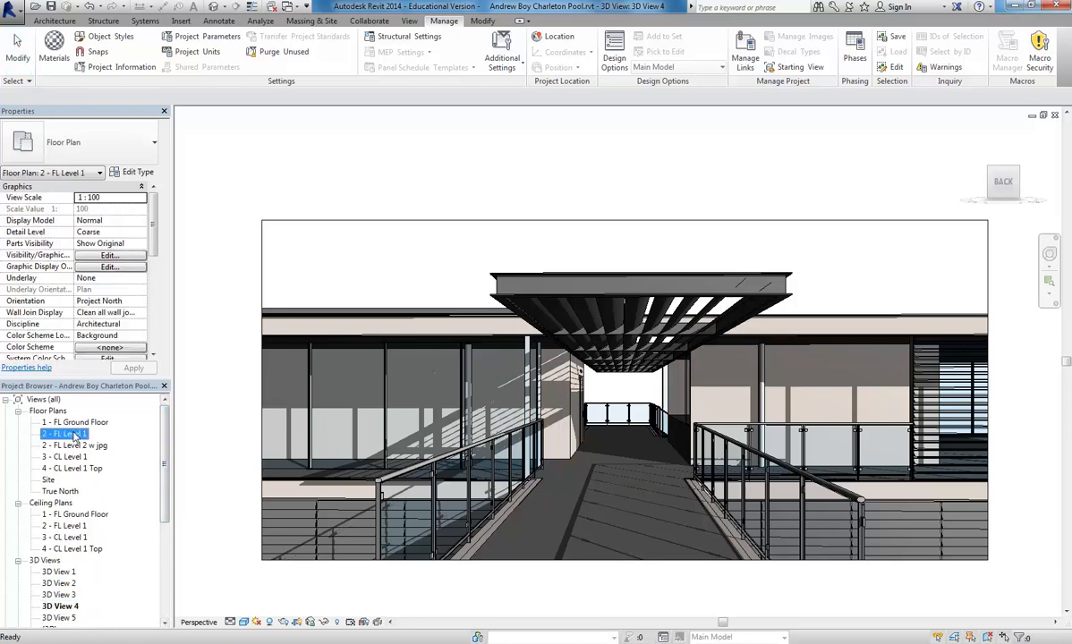
{"action": "double_click", "coordinate": [76, 435]}
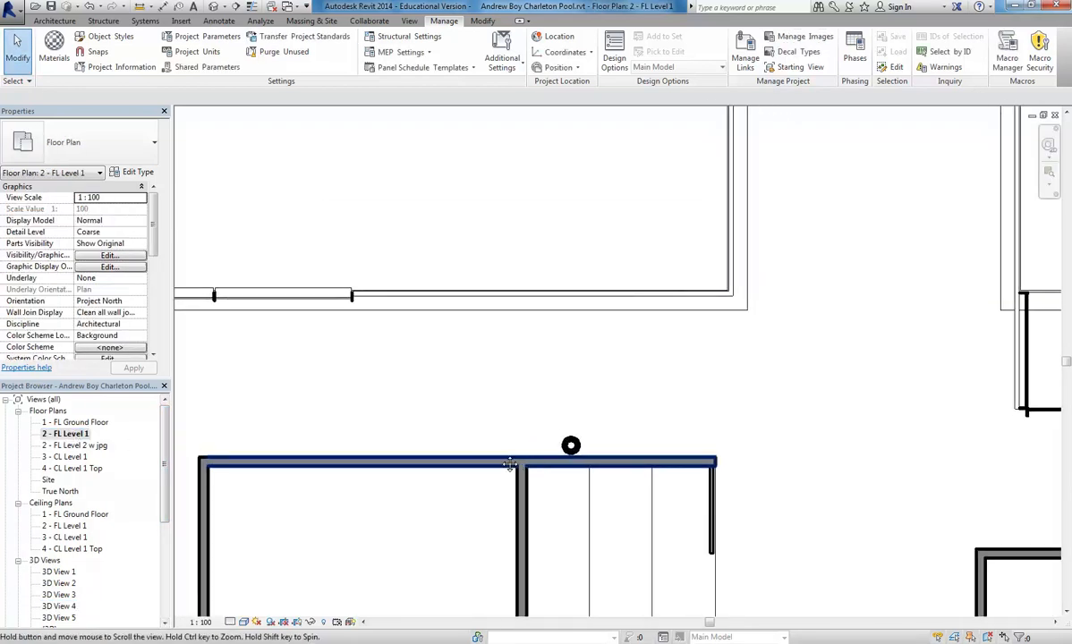
{"action": "scroll", "coordinate": [706, 443], "scroll_direction": "up", "scroll_amount": 3}
{"action": "scroll", "coordinate": [731, 443], "scroll_direction": "up", "scroll_amount": 5}
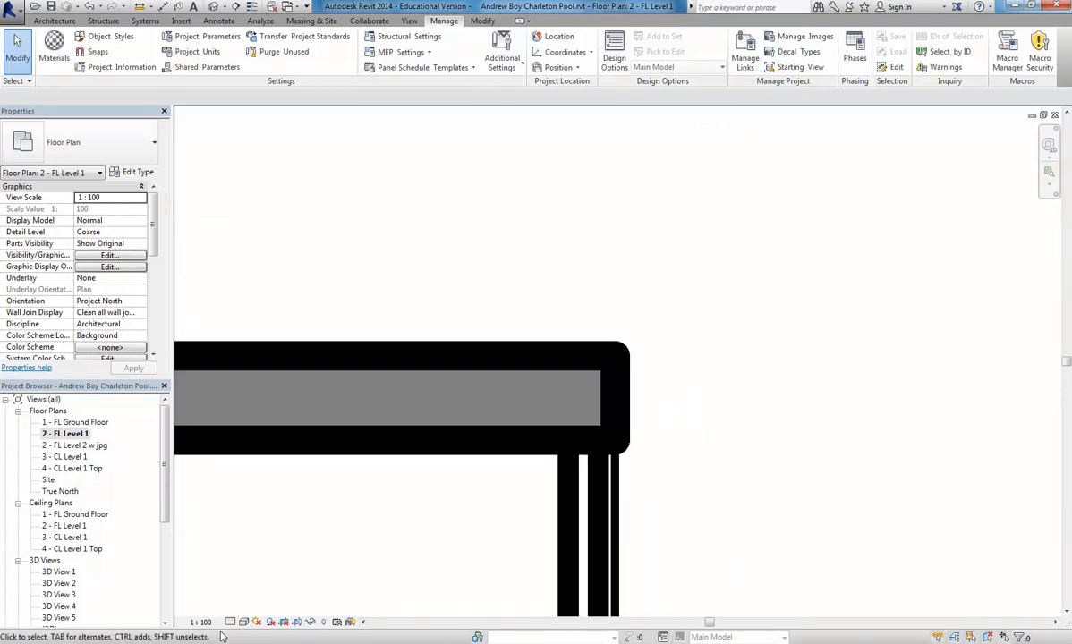
{"action": "left_click", "coordinate": [254, 7]}
{"action": "scroll", "coordinate": [604, 389], "scroll_direction": "up", "scroll_amount": 2}
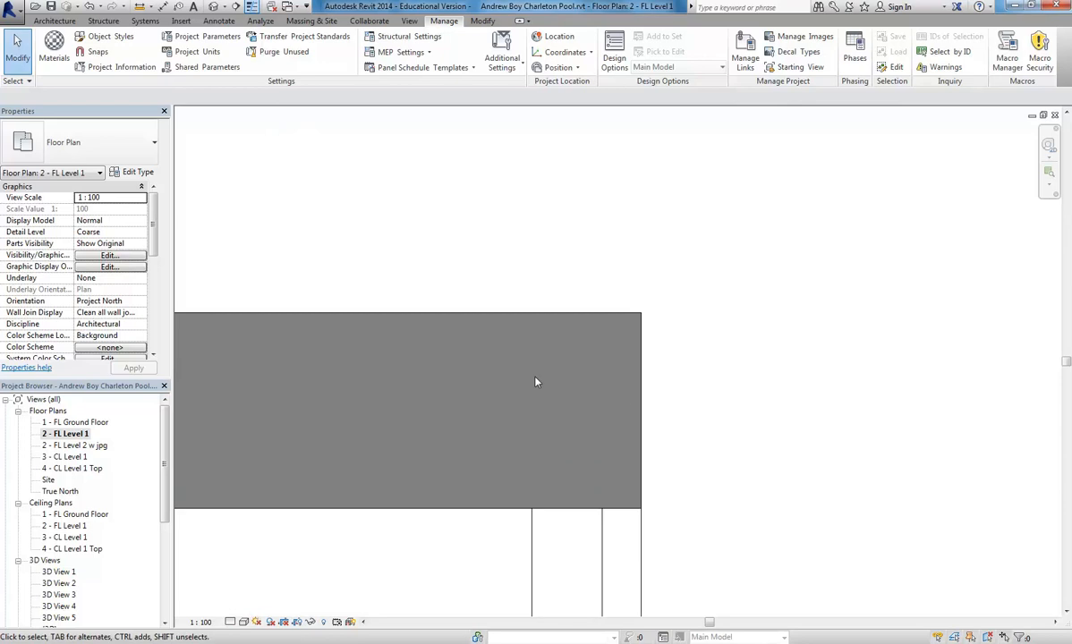
{"action": "left_click", "coordinate": [441, 319]}
{"action": "scroll", "coordinate": [555, 328], "scroll_direction": "down", "scroll_amount": 1}
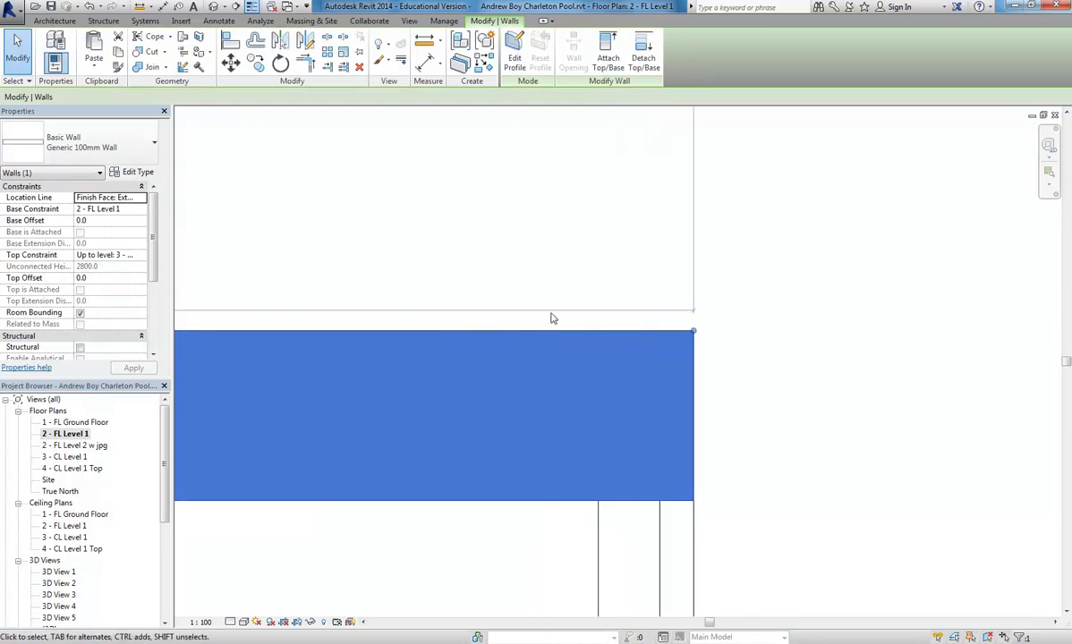
{"action": "middle_click_drag", "start_coordinate": [762, 357], "coordinate": [814, 334]}
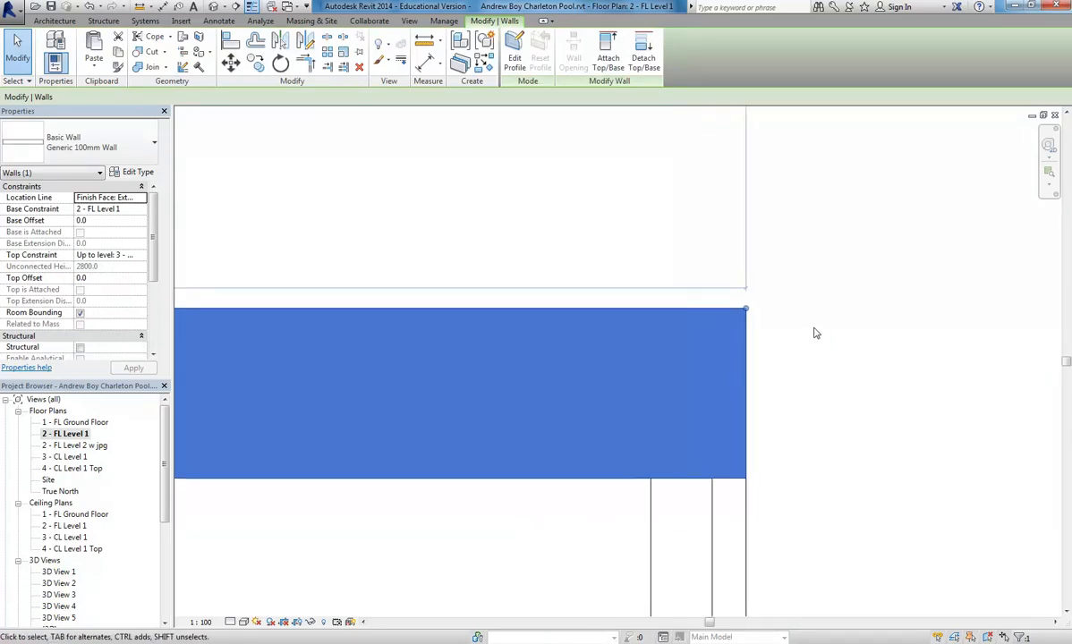
{"action": "left_click", "coordinate": [815, 333]}
{"action": "scroll", "coordinate": [838, 358], "scroll_direction": "down", "scroll_amount": 1}
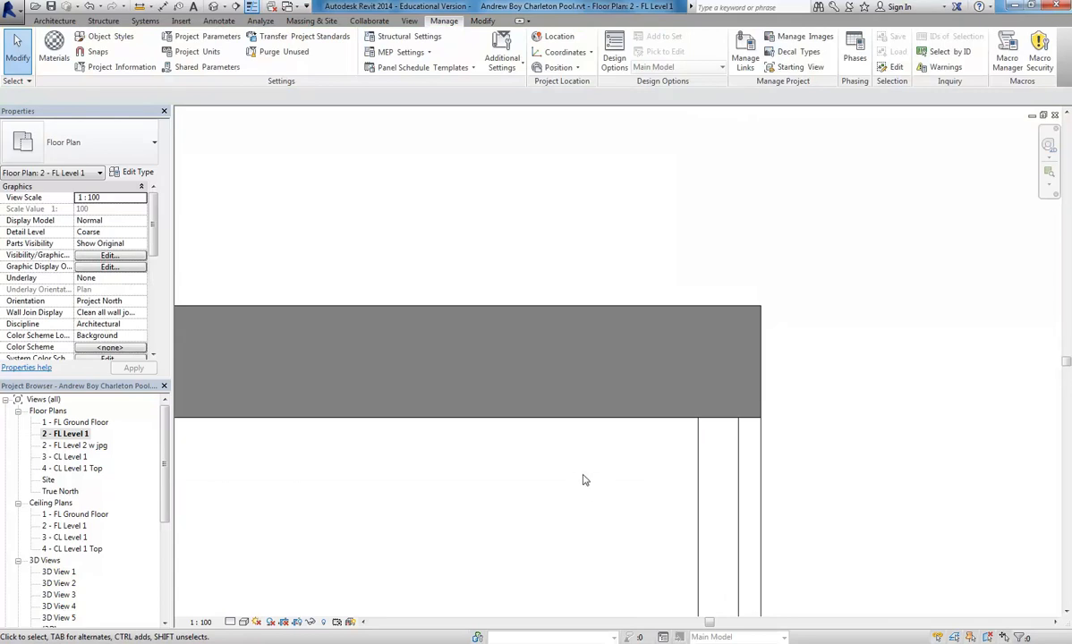
{"action": "left_click", "coordinate": [583, 422]}
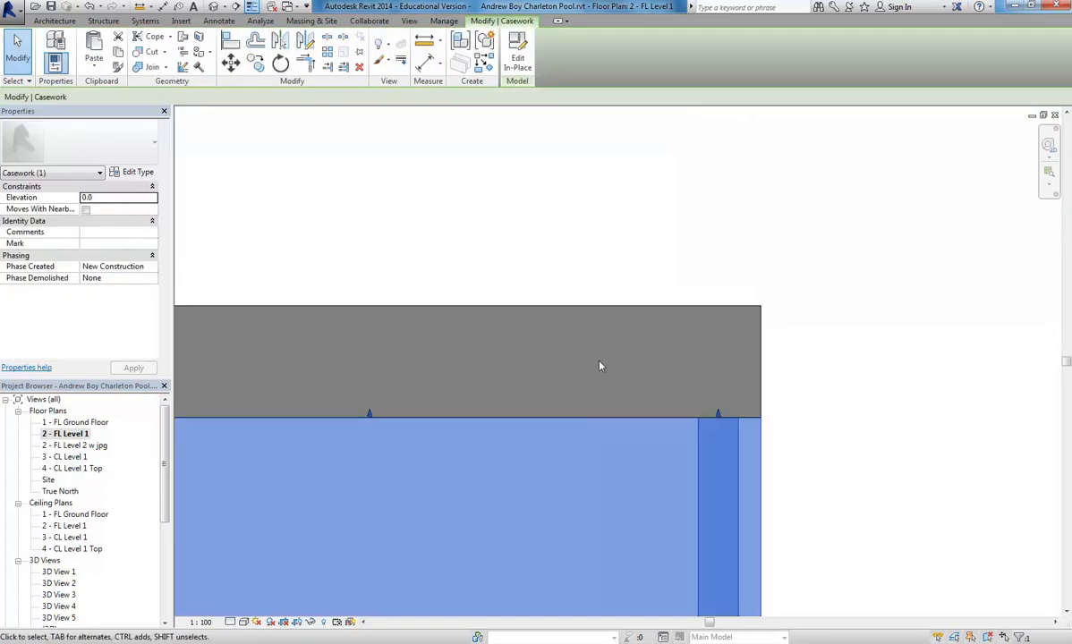
- Edit the structure of the Generic 100mm Wall type and set the Finish layer's thickness to 80 mm
{"action": "left_click", "coordinate": [479, 313]}
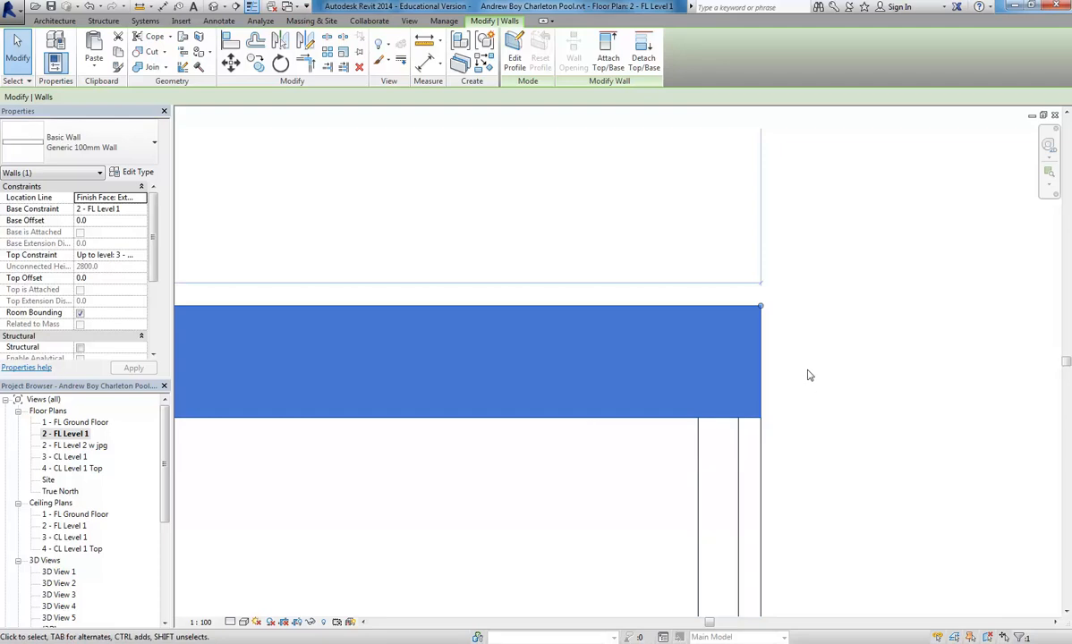
{"action": "left_click", "coordinate": [136, 172]}
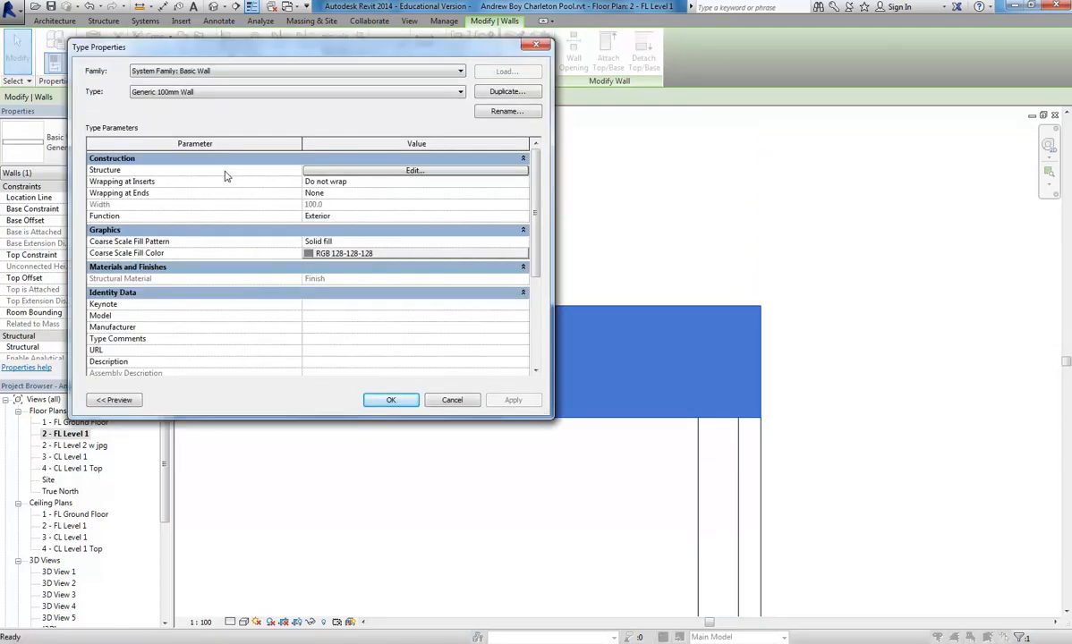
{"action": "left_click", "coordinate": [390, 174]}
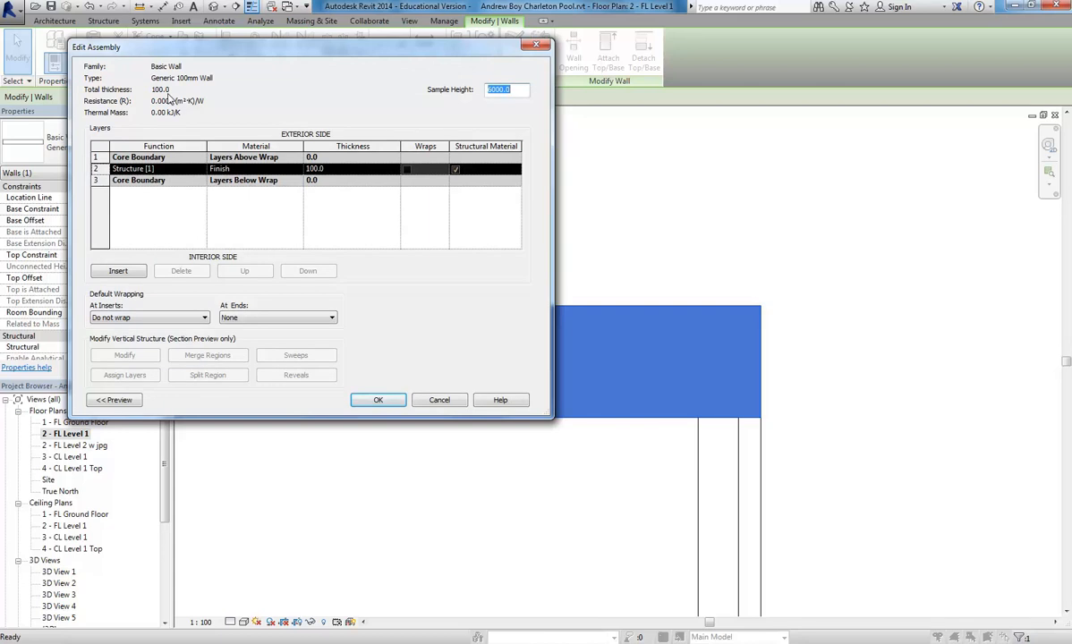
{"action": "left_click", "coordinate": [337, 169]}
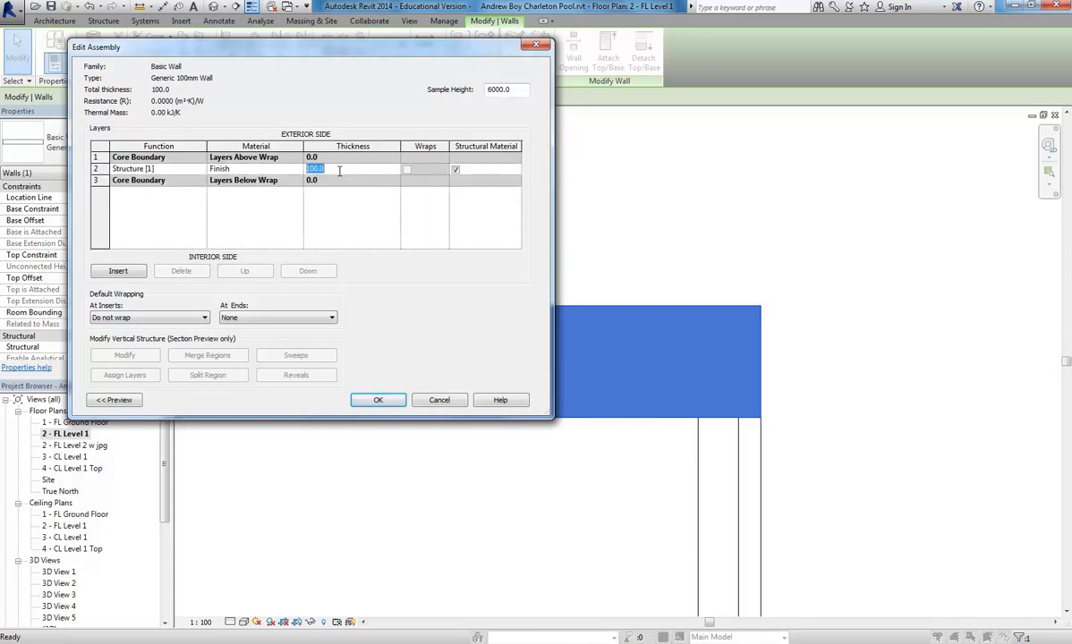
{"action": "type", "text": "8"}
- Insert a 10 mm structure layer outside the core boundary on the exterior side of the wall assembly
{"action": "left_click", "coordinate": [260, 170]}
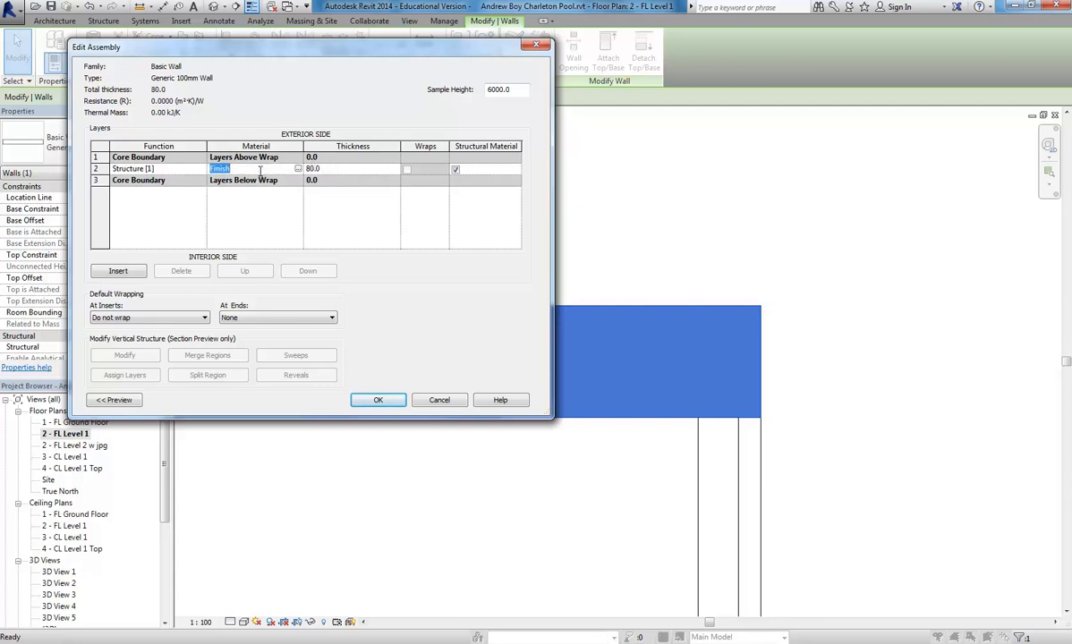
{"action": "left_click", "coordinate": [119, 270]}
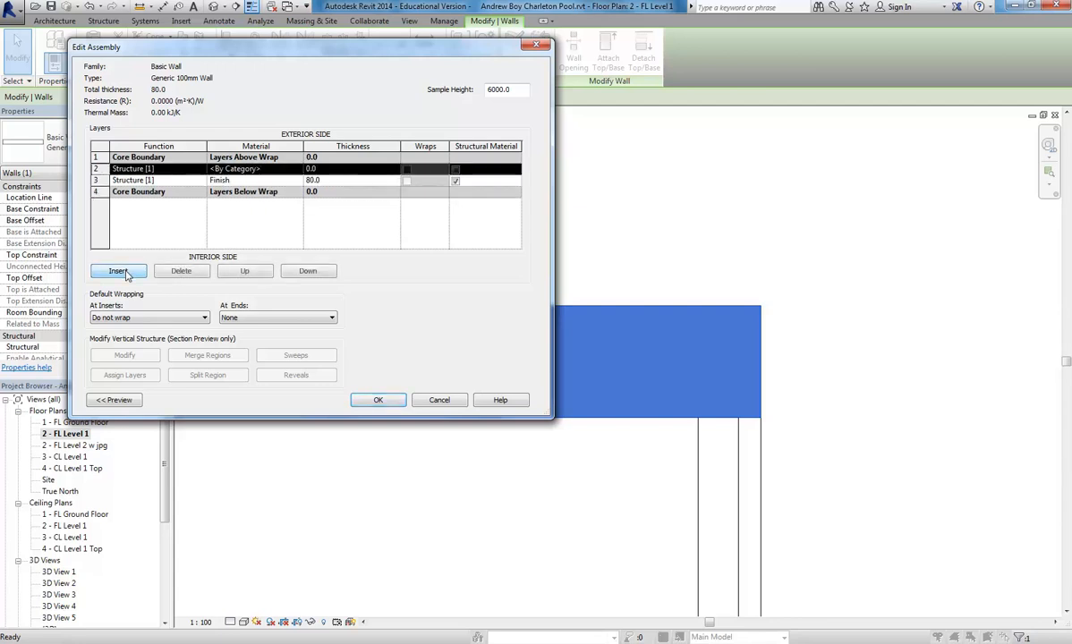
{"action": "left_click", "coordinate": [246, 273]}
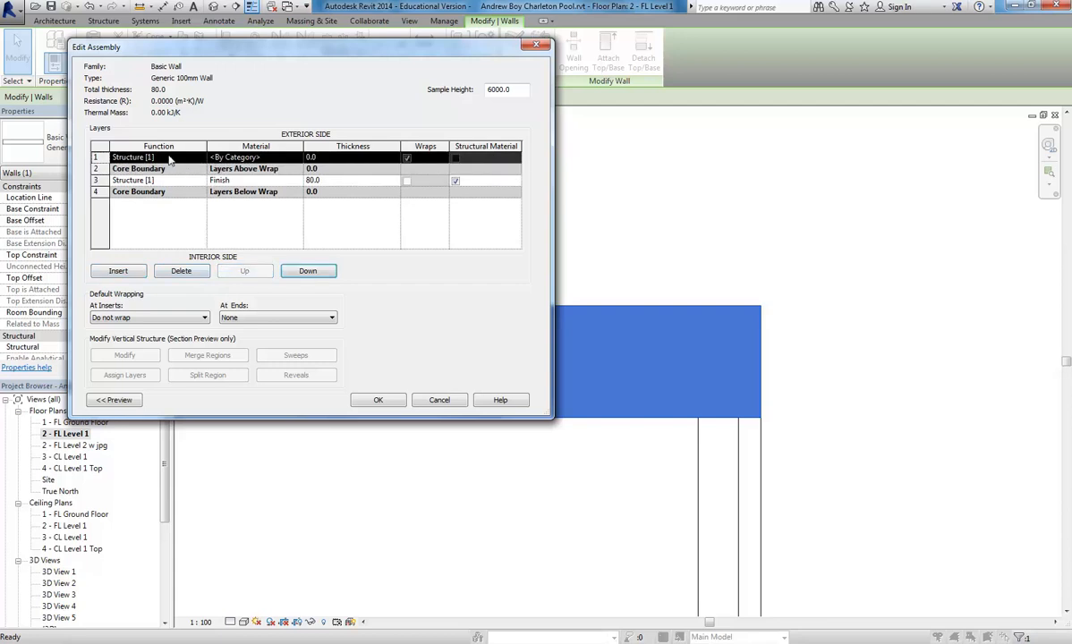
{"action": "left_click", "coordinate": [332, 156]}
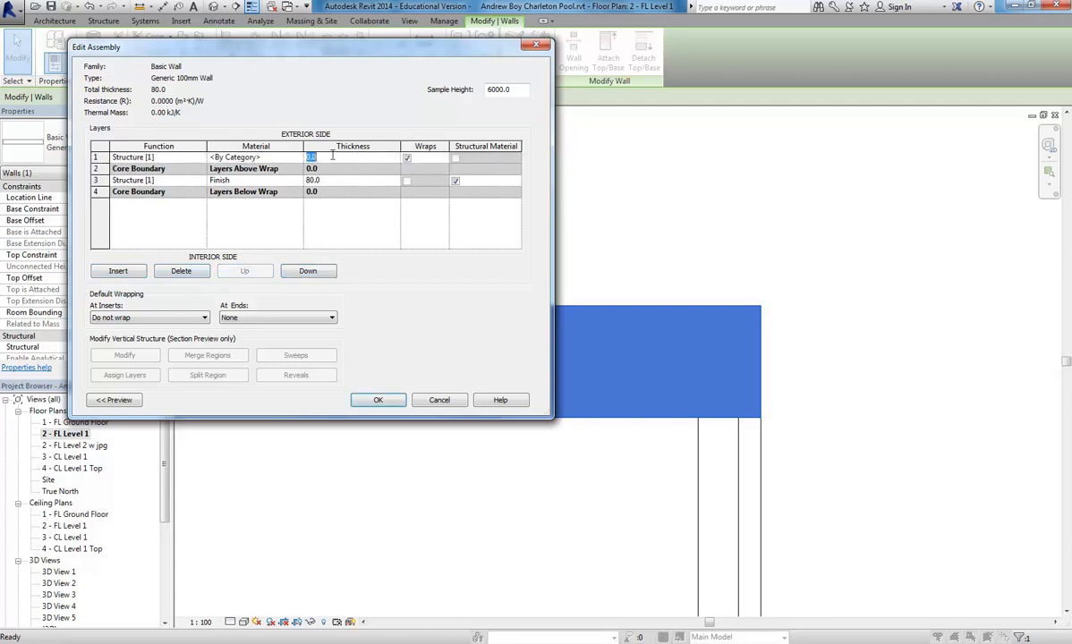
{"action": "type", "text": "10"}
- Show the wall assembly preview and insert a 10 mm structure layer outside the core boundary on the interior side
{"action": "left_click", "coordinate": [332, 181]}
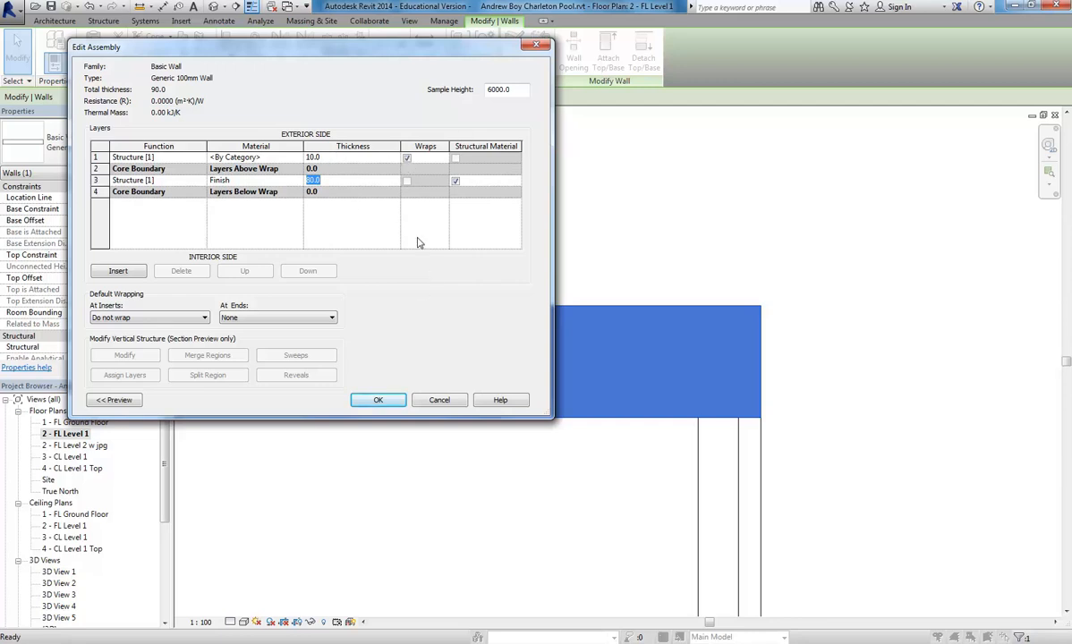
{"action": "left_click_drag", "start_coordinate": [357, 49], "coordinate": [496, 66]}
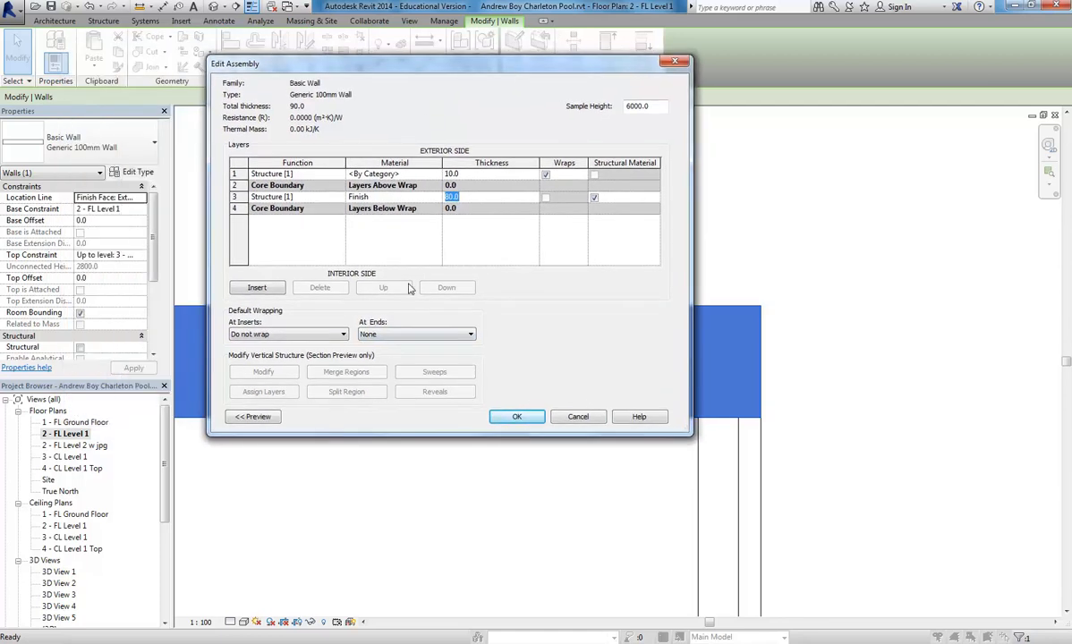
{"action": "left_click", "coordinate": [252, 417]}
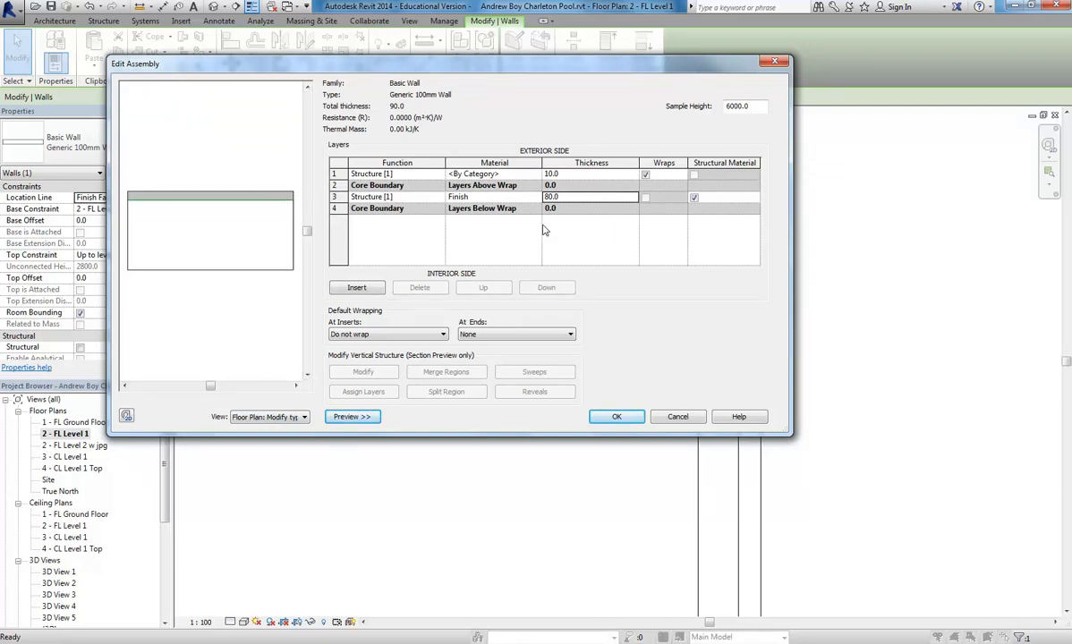
{"action": "left_click", "coordinate": [358, 288]}
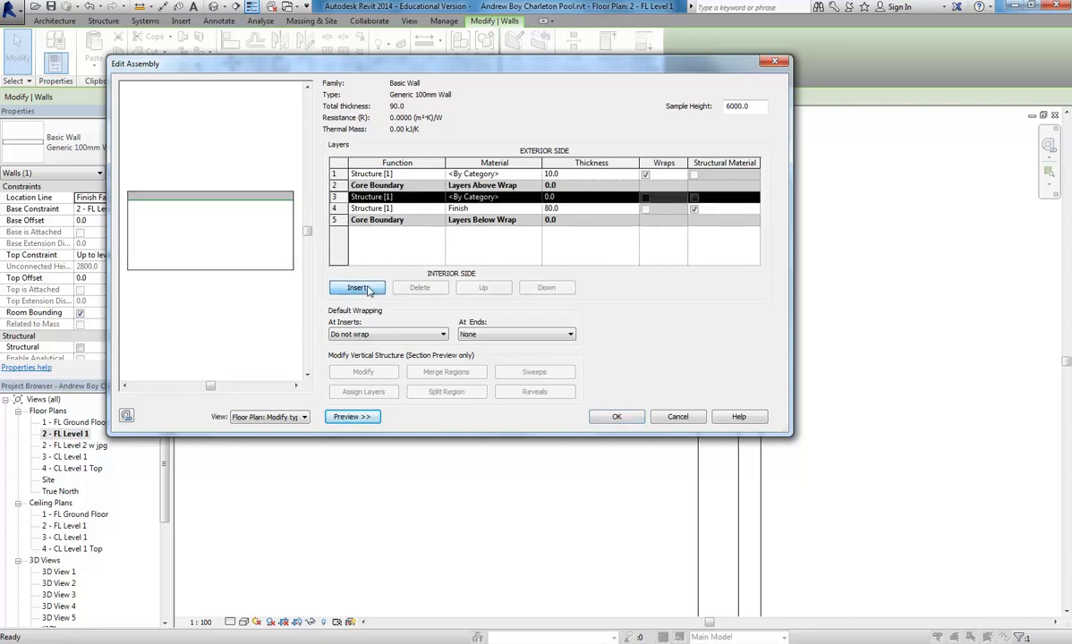
{"action": "left_click", "coordinate": [547, 287]}
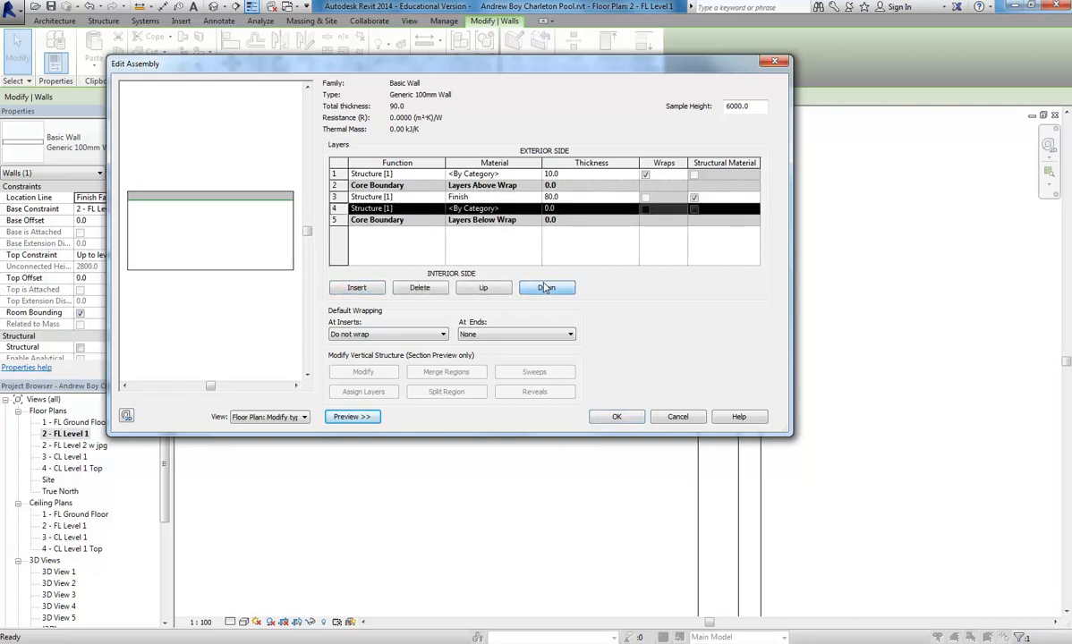
{"action": "left_click", "coordinate": [547, 287]}
{"action": "left_click", "coordinate": [576, 220]}
{"action": "type", "text": "10"}
- Set the function of the 10 mm layer on the wall's exterior side to Finish 1 [4]
{"action": "left_click", "coordinate": [573, 197]}
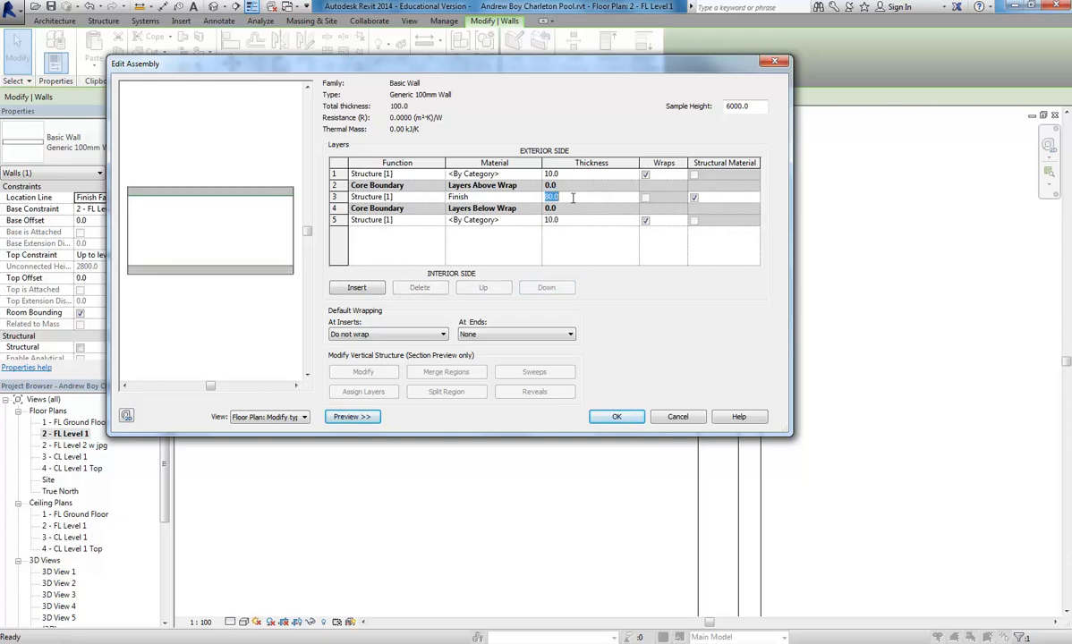
{"action": "left_click", "coordinate": [577, 175]}
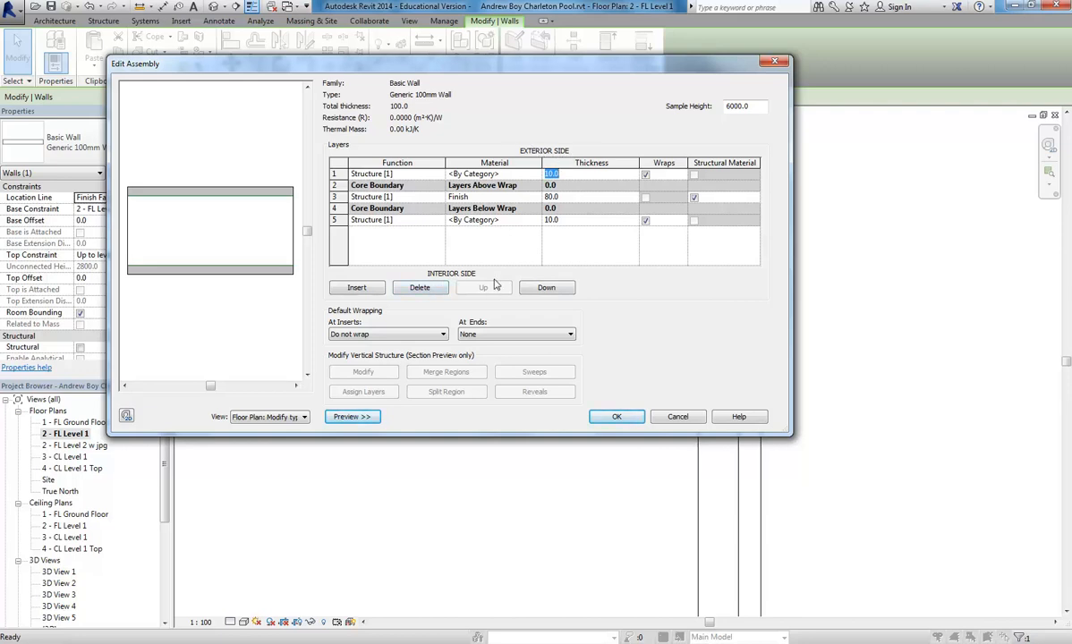
{"action": "left_click", "coordinate": [489, 173]}
{"action": "left_click", "coordinate": [518, 221]}
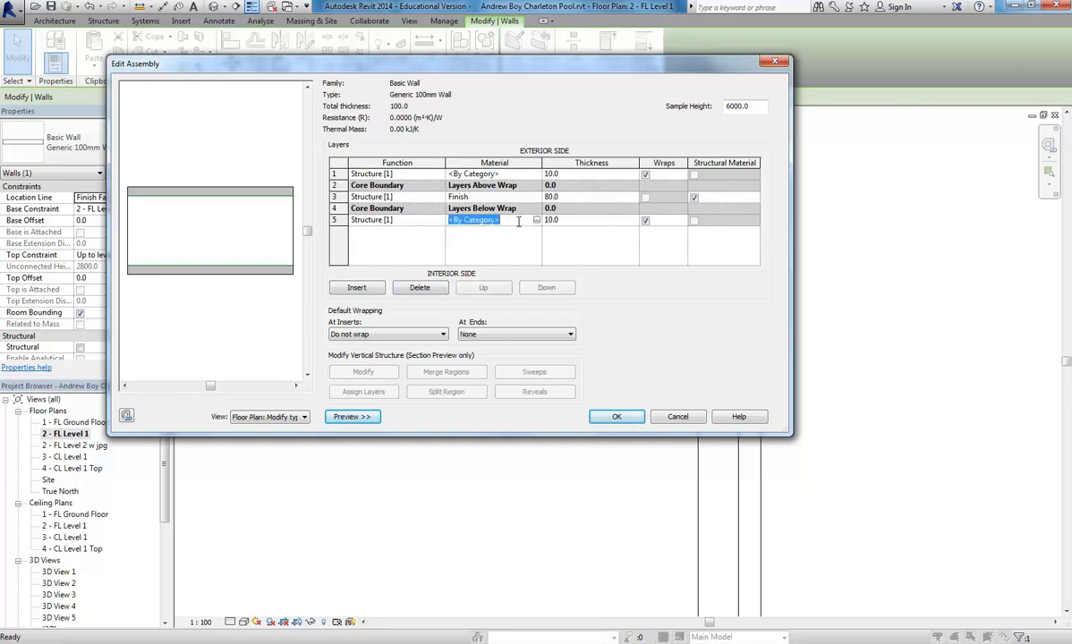
{"action": "left_click", "coordinate": [423, 173]}
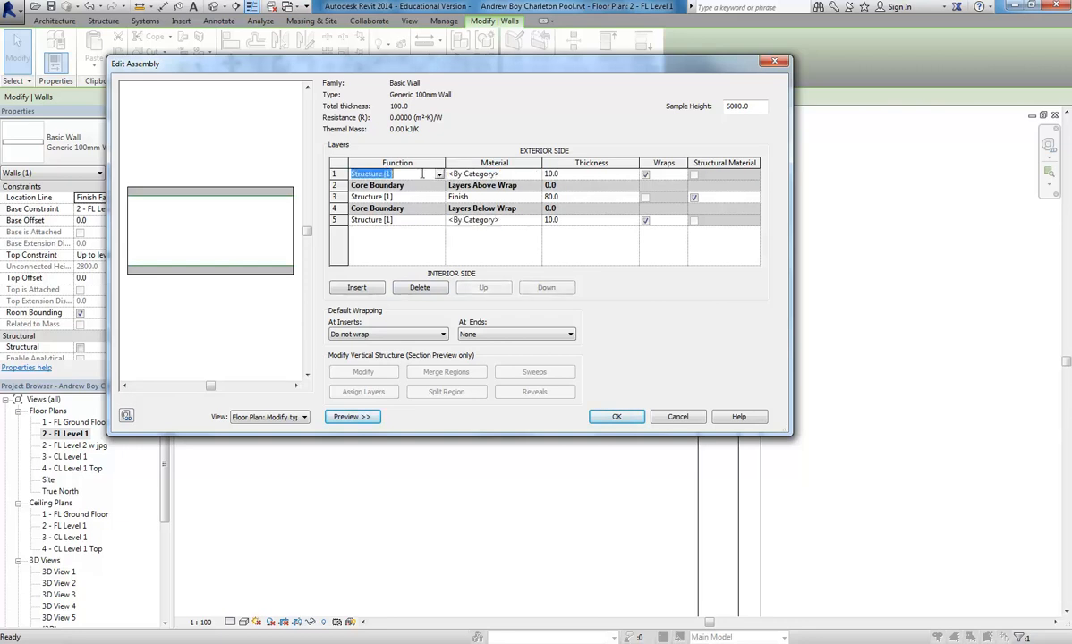
{"action": "left_click", "coordinate": [439, 174]}
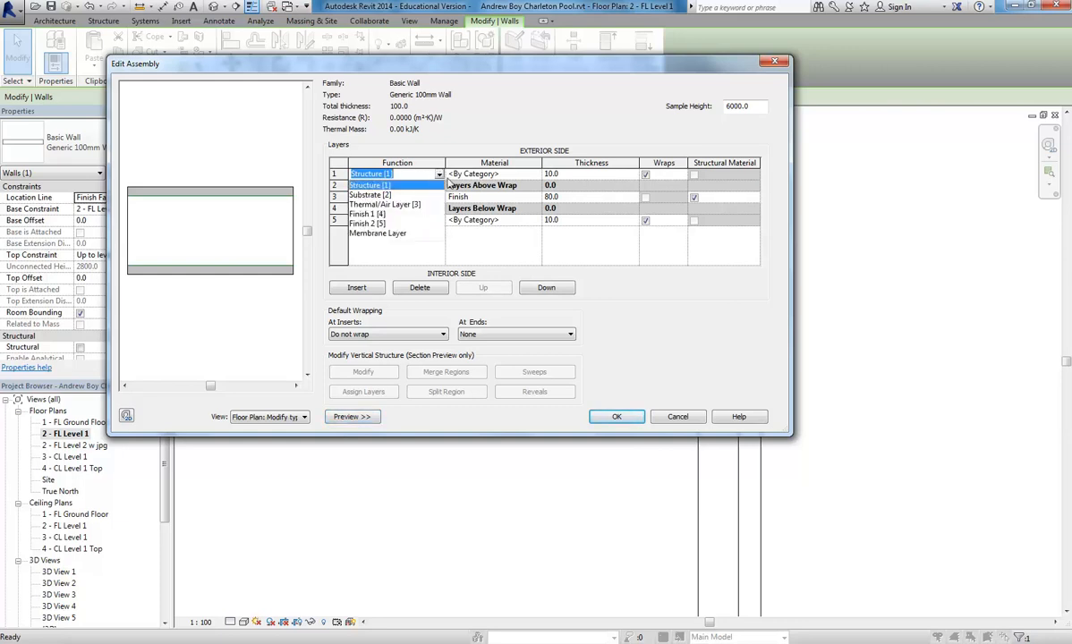
{"action": "left_click", "coordinate": [377, 214]}
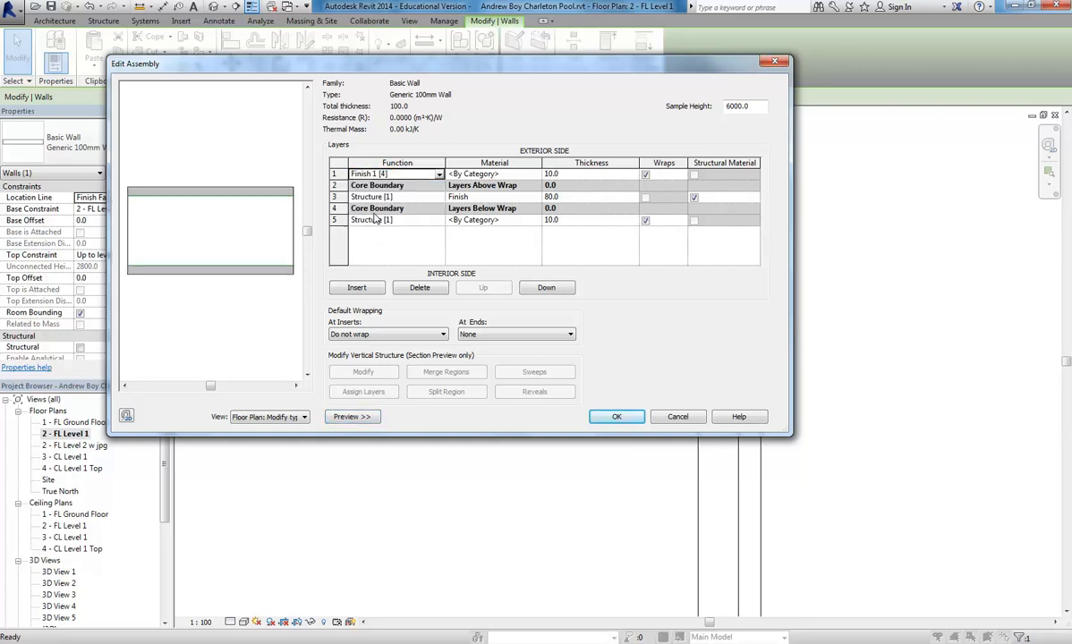
{"action": "left_click", "coordinate": [408, 175]}
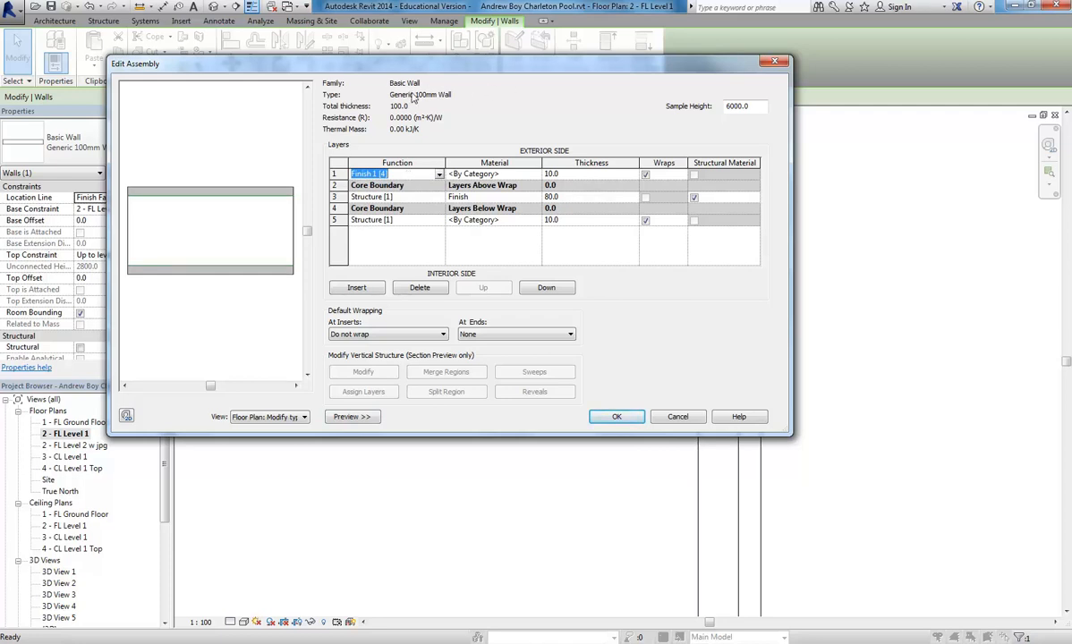
{"action": "left_click_drag", "start_coordinate": [424, 63], "coordinate": [458, 100]}
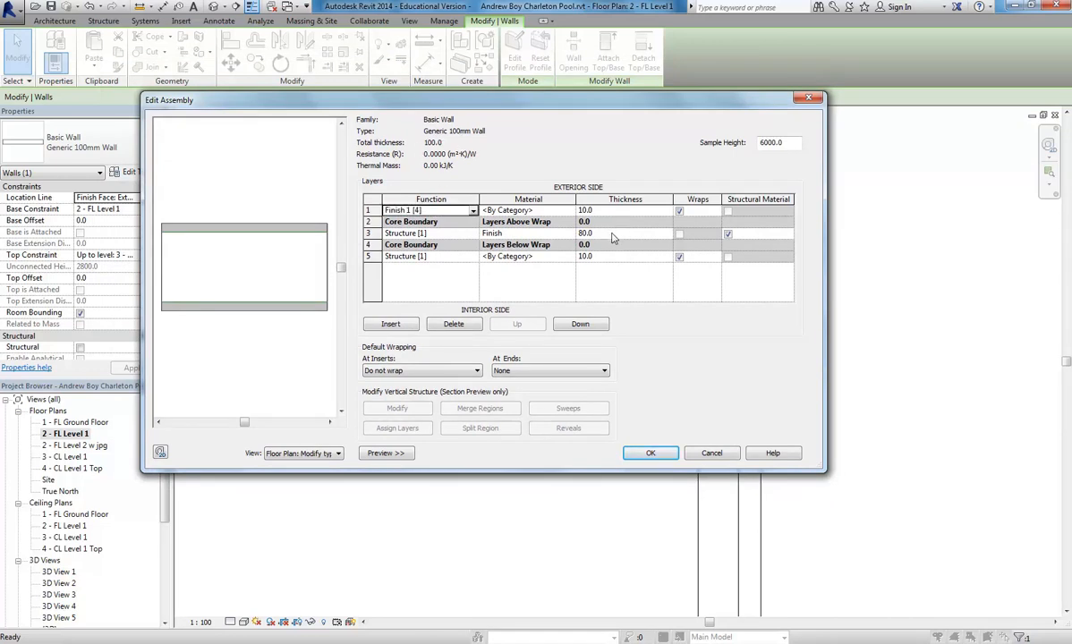
- Set the function of the 10 mm layer on the wall's interior side to Finish 2 [5]
{"action": "left_click", "coordinate": [614, 233]}
{"action": "left_click", "coordinate": [538, 232]}
{"action": "left_click", "coordinate": [516, 210]}
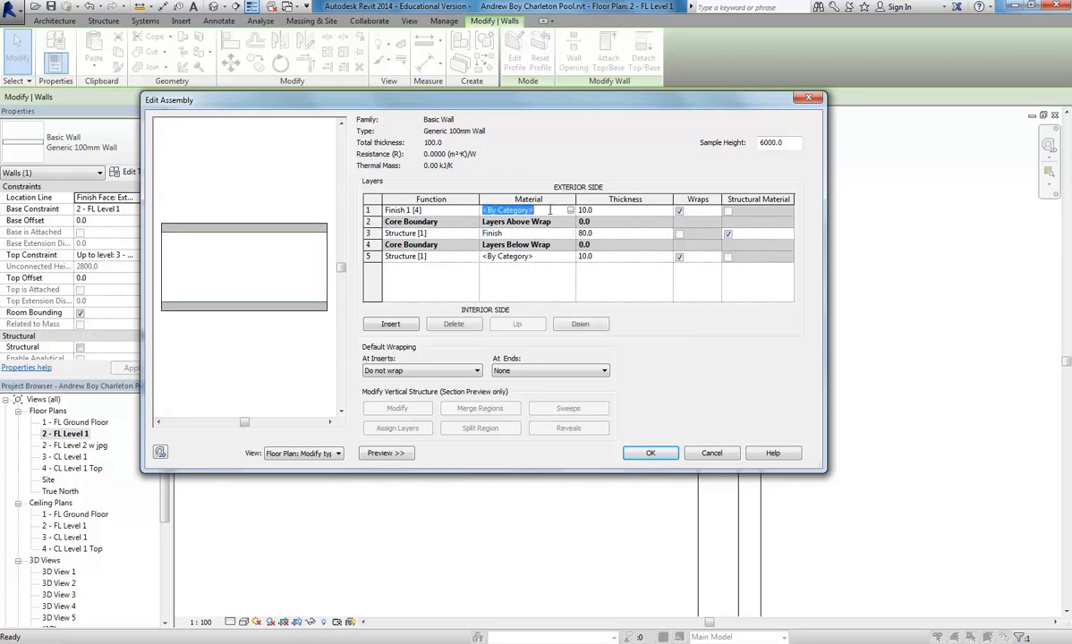
{"action": "left_click", "coordinate": [434, 258]}
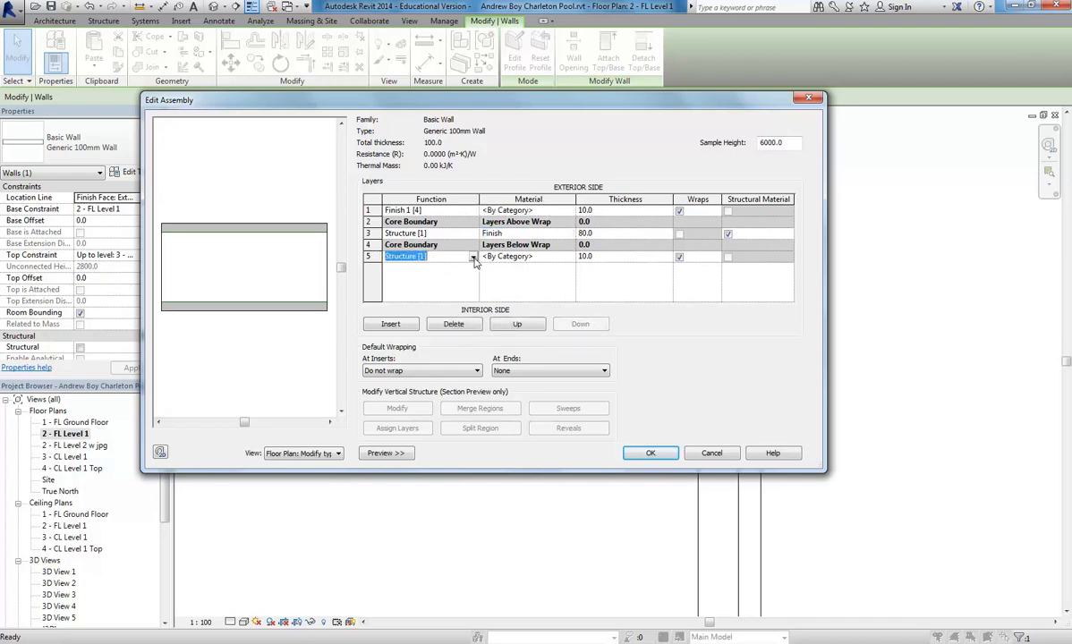
{"action": "left_click", "coordinate": [440, 256]}
{"action": "left_click", "coordinate": [385, 296]}
{"action": "left_click", "coordinate": [437, 257]}
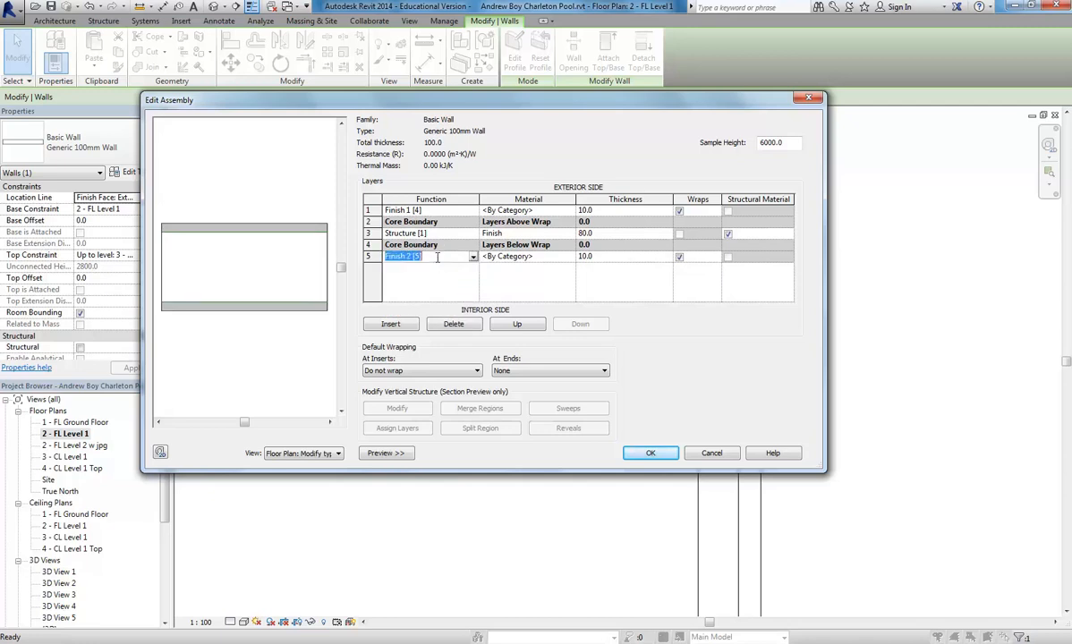
{"action": "left_click", "coordinate": [440, 234]}
{"action": "left_click", "coordinate": [440, 211]}
{"action": "left_click", "coordinate": [442, 234]}
{"action": "left_click", "coordinate": [442, 259]}
{"action": "left_click", "coordinate": [441, 259]}
{"action": "left_click", "coordinate": [473, 257]}
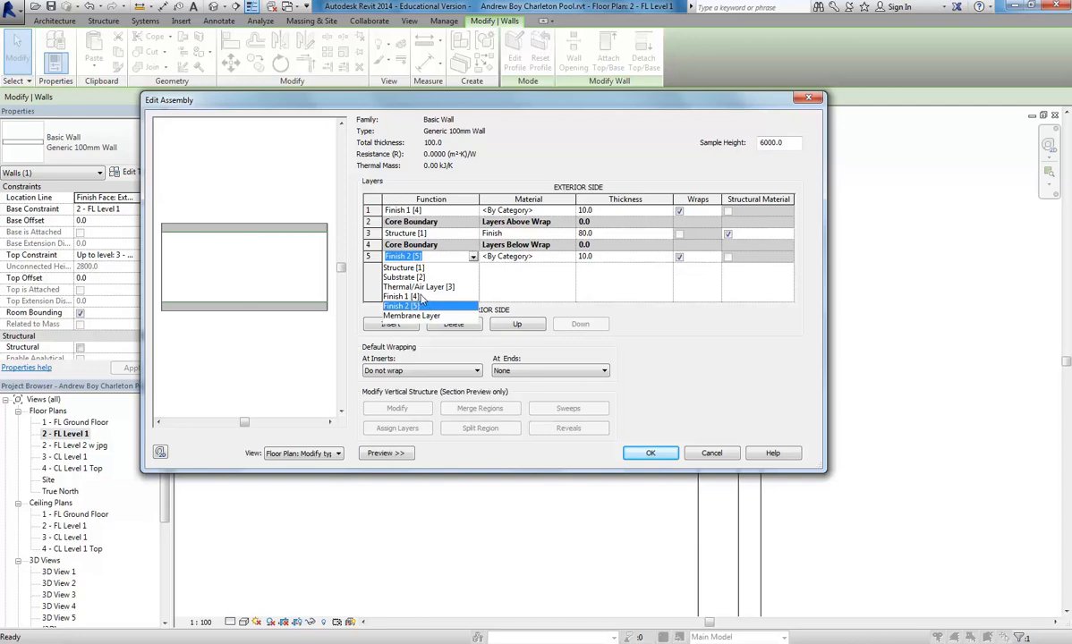
{"action": "left_click", "coordinate": [445, 256]}
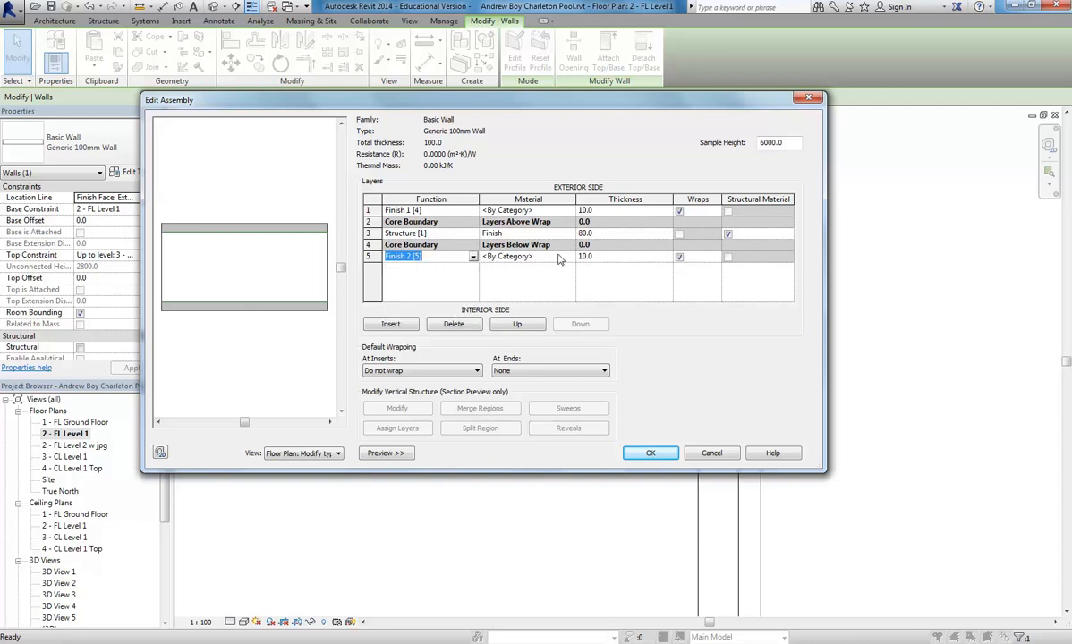
- Assign the Masonry - Marble material to the exterior Finish 1 [4] layer
{"action": "left_click", "coordinate": [562, 259]}
{"action": "left_click", "coordinate": [521, 211]}
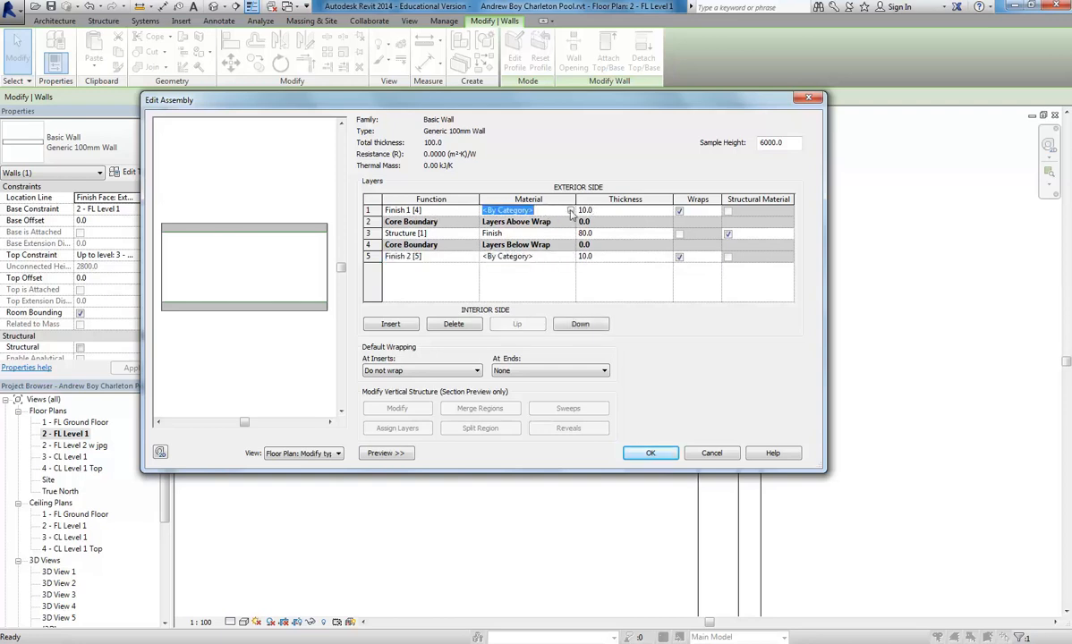
{"action": "left_click", "coordinate": [571, 211]}
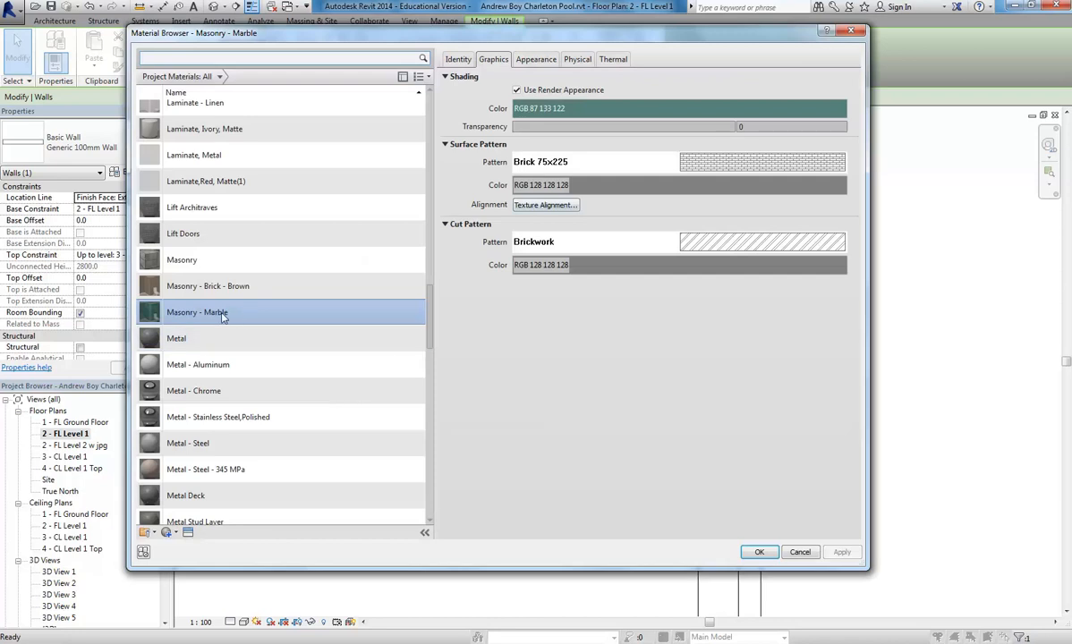
{"action": "left_click", "coordinate": [760, 552]}
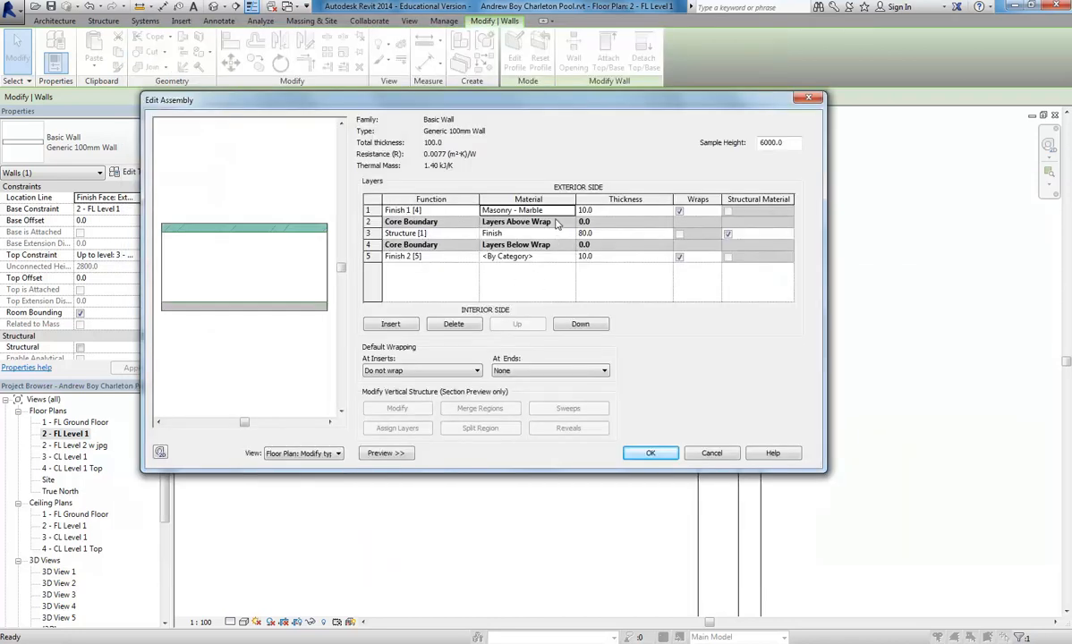
- For the interior Finish 2 [5] layer, duplicate the Plastic material and name the copy Plasterboard
{"action": "left_click", "coordinate": [514, 256]}
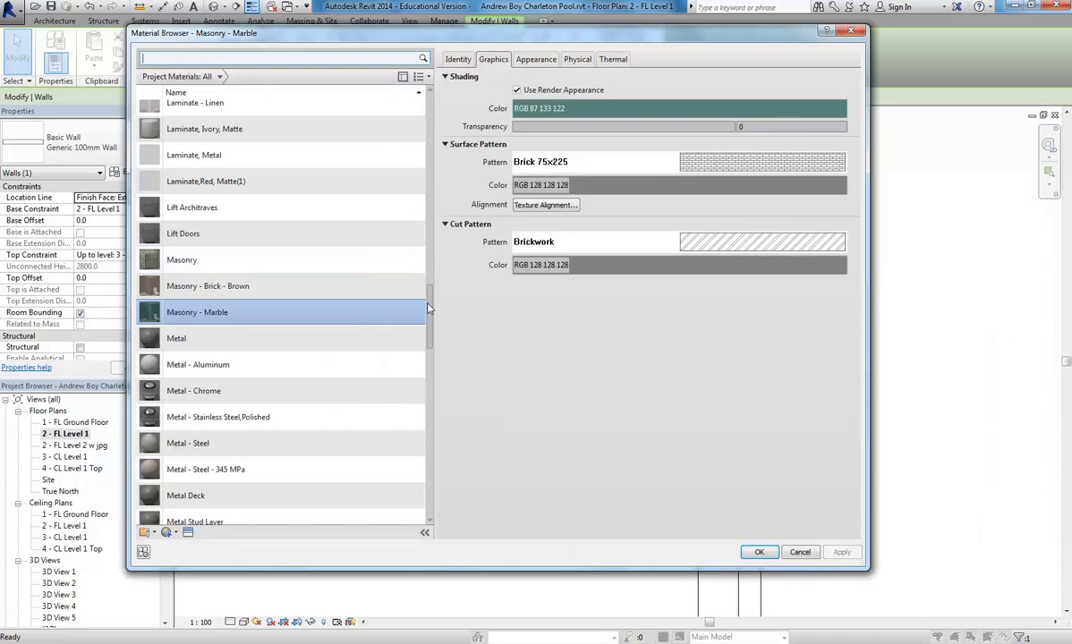
{"action": "left_click_drag", "start_coordinate": [428, 309], "coordinate": [424, 385]}
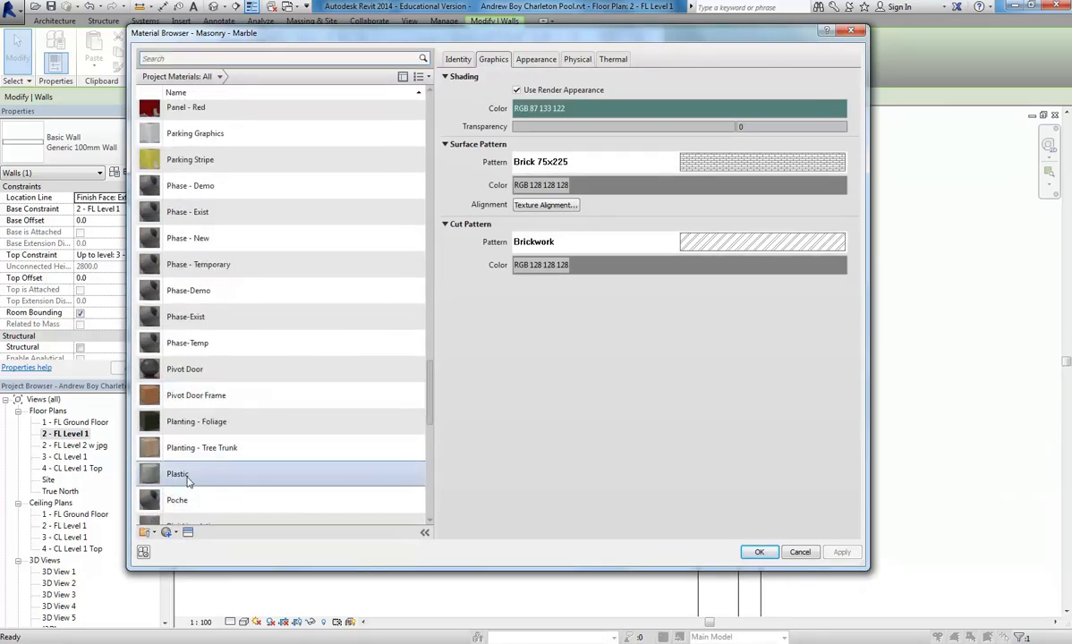
{"action": "left_click", "coordinate": [181, 474]}
{"action": "right_click", "coordinate": [182, 475]}
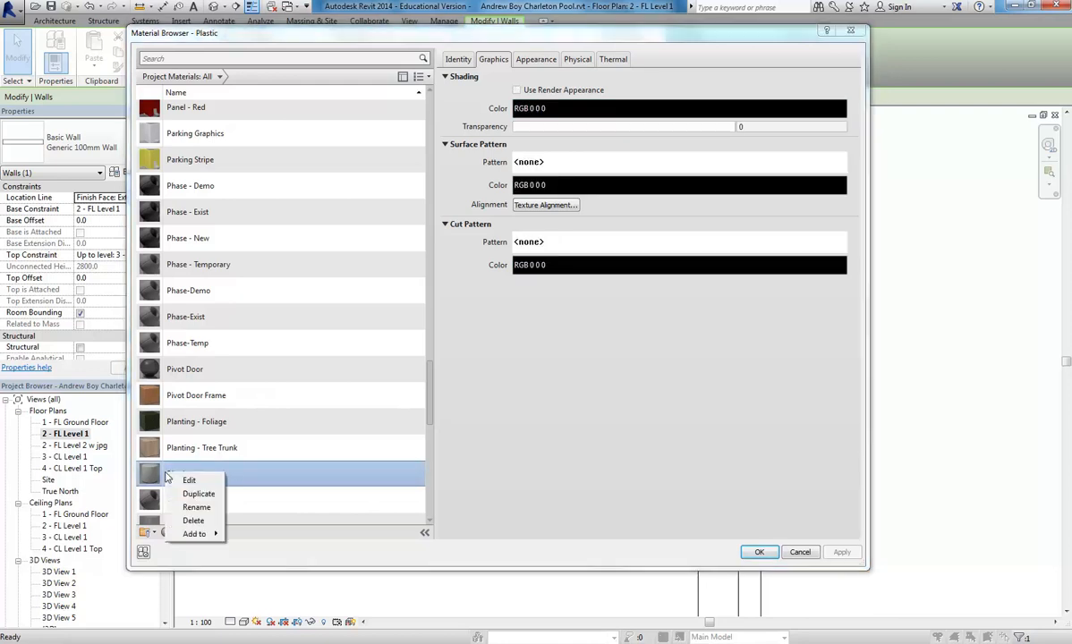
{"action": "left_click", "coordinate": [198, 495]}
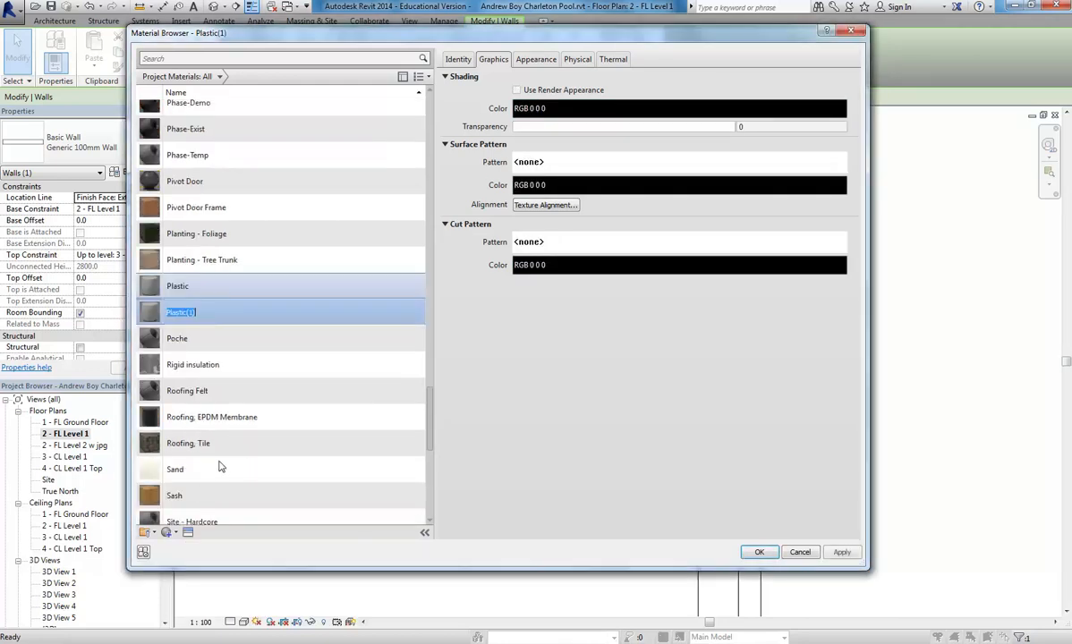
{"action": "left_click", "coordinate": [204, 314]}
{"action": "key", "text": "BackSpace"}
{"action": "key", "text": "BackSpace"}
{"action": "key", "text": "BackSpace"}
{"action": "key", "text": "BackSpace"}
{"action": "type", "text": "erboard"}
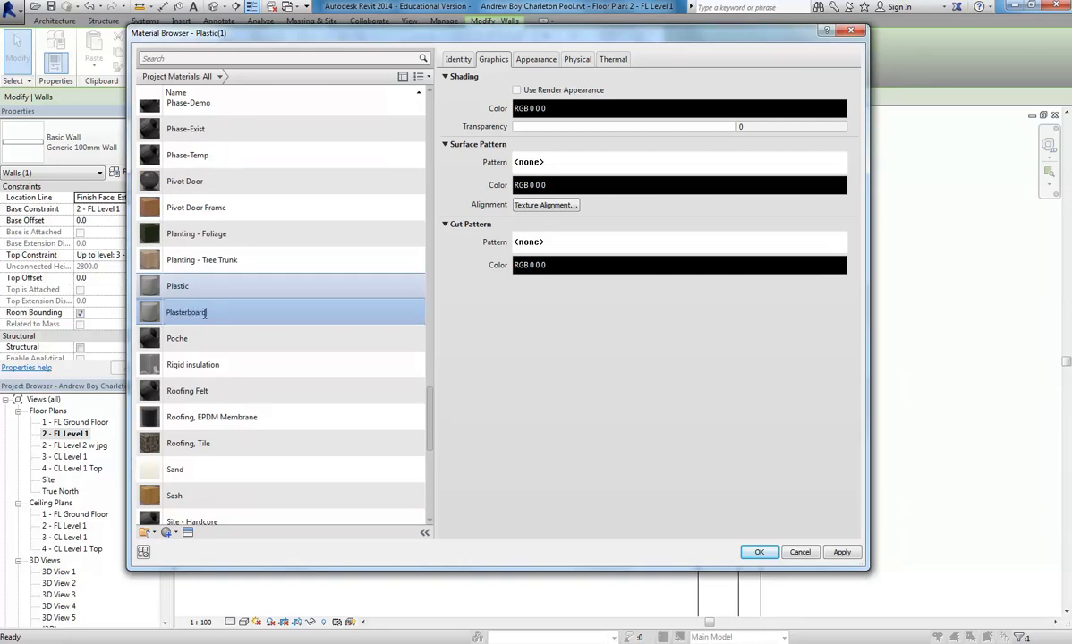
{"action": "key", "text": "Return"}
- Replace the Plasterboard material's appearance with the White asset from the Paint category of the Appearance Library
{"action": "left_click", "coordinate": [536, 59]}
{"action": "left_click", "coordinate": [789, 77]}
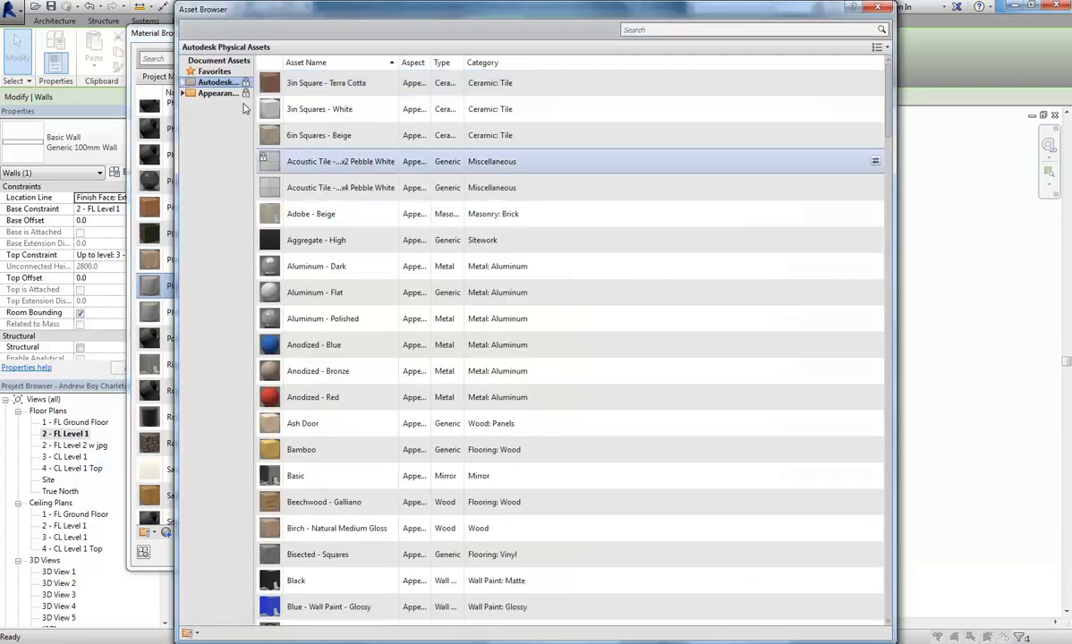
{"action": "left_click", "coordinate": [182, 93]}
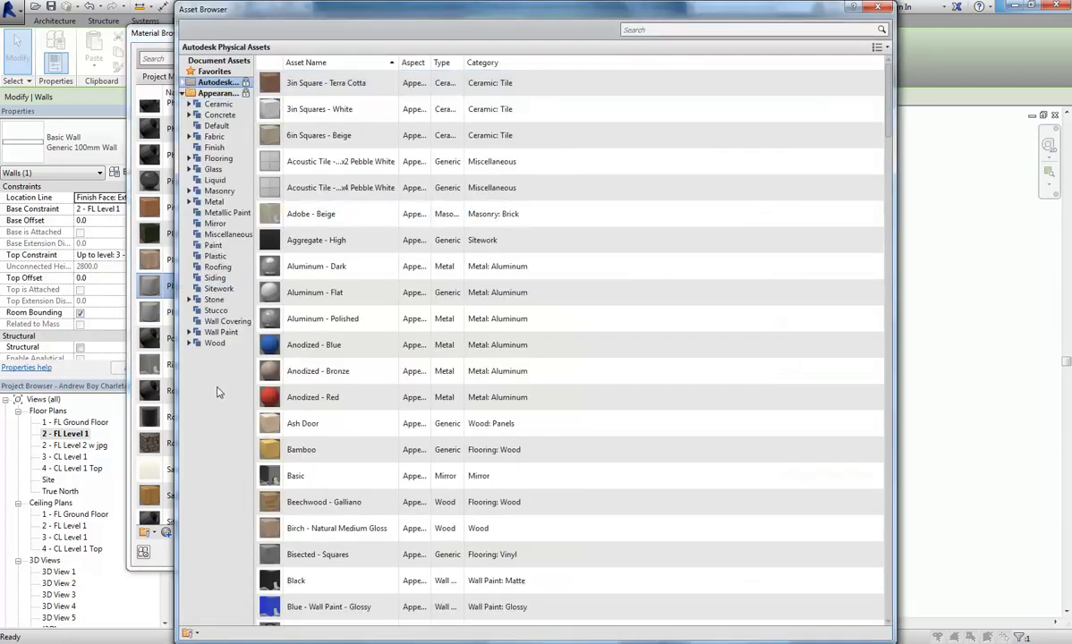
{"action": "left_click", "coordinate": [213, 245]}
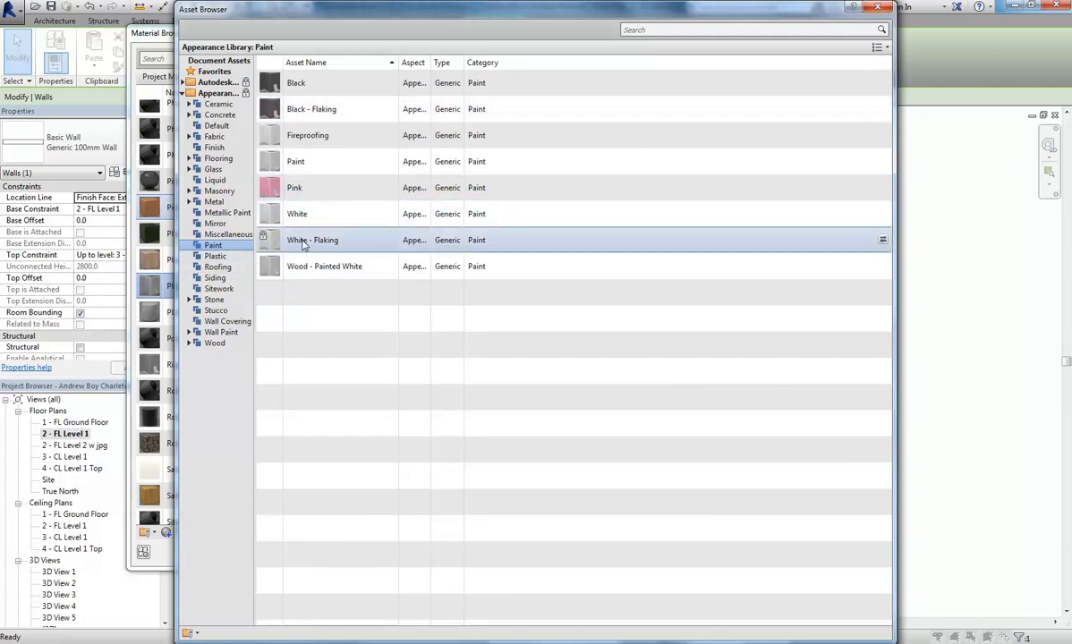
{"action": "left_click", "coordinate": [878, 7]}
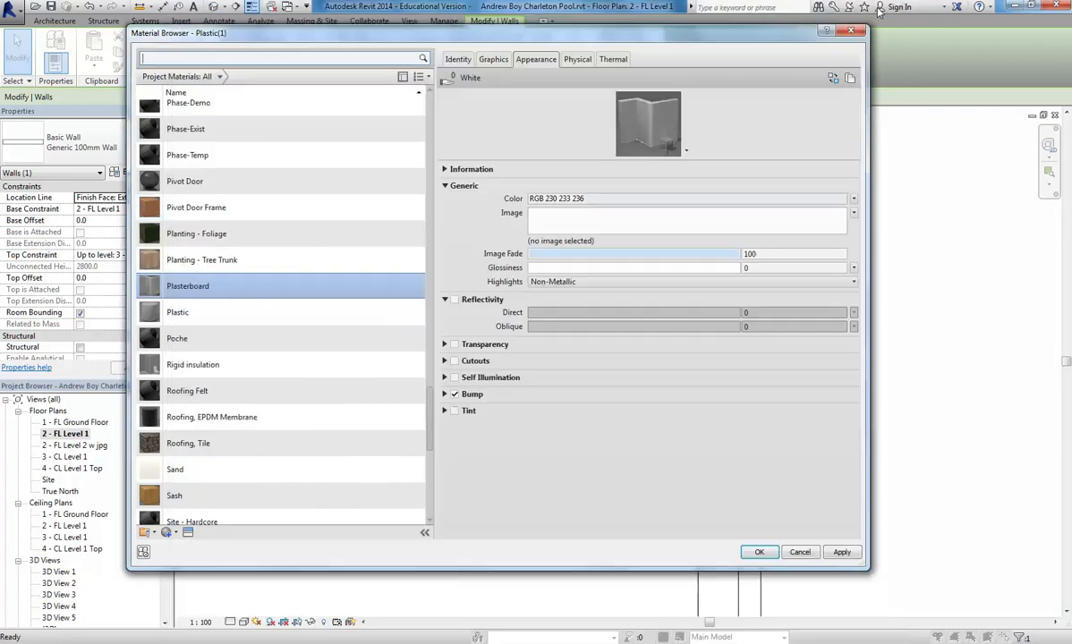
- Use the render appearance for Plasterboard's shading and assign the material to the interior Finish 2 [5] layer
{"action": "left_click", "coordinate": [506, 60]}
{"action": "left_click", "coordinate": [517, 91]}
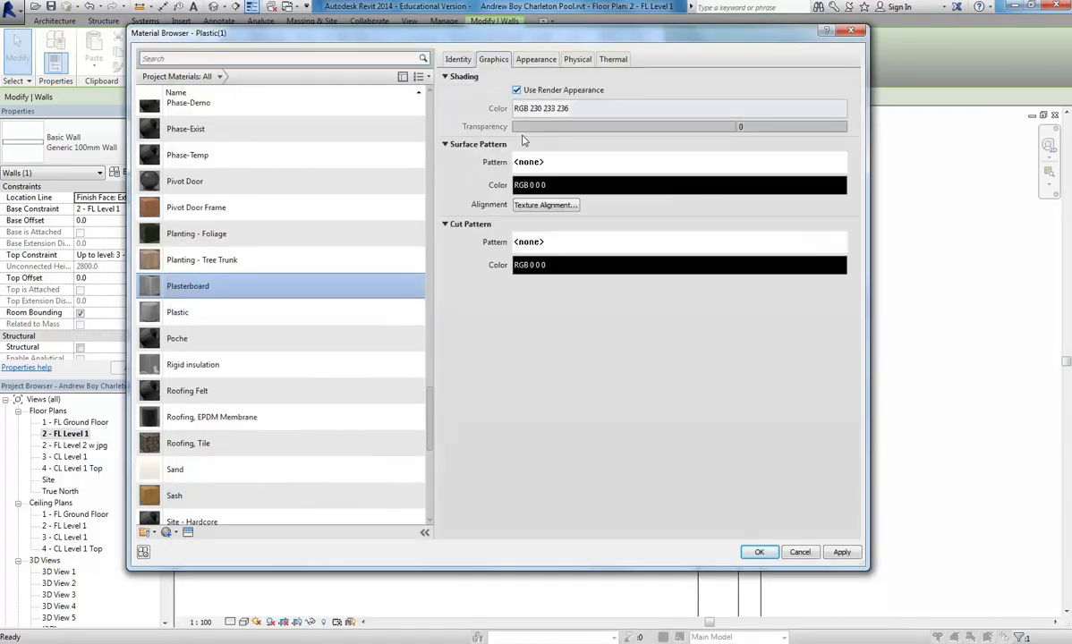
{"action": "left_click", "coordinate": [758, 553]}
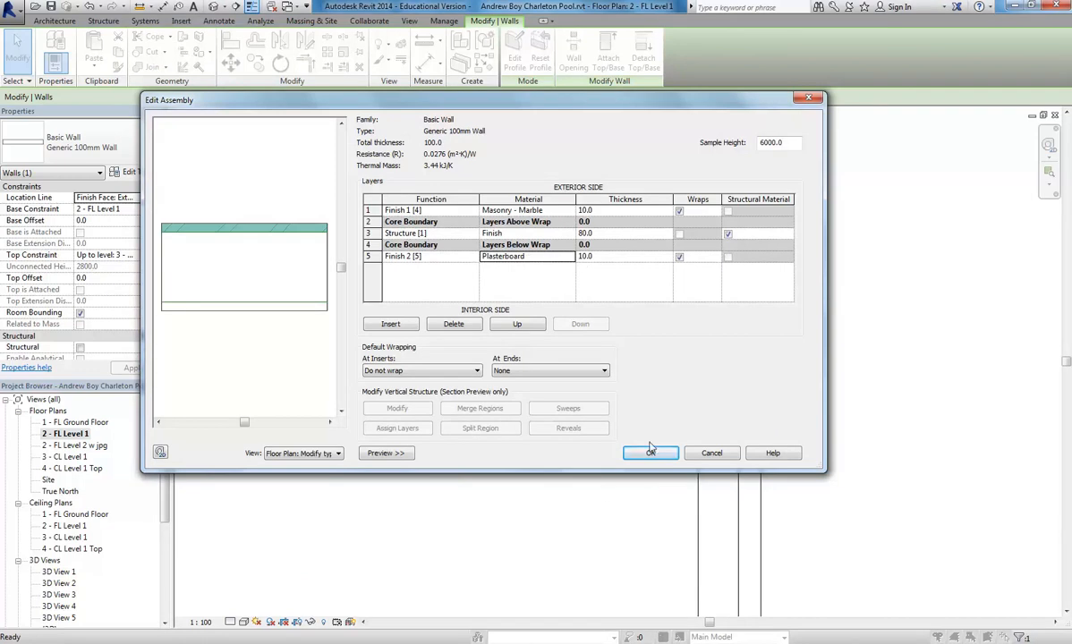
- Turn off wrapping for the Plasterboard layer, set the default wrapping at ends to Exterior, and accept the wall type changes
{"action": "left_click", "coordinate": [412, 210]}
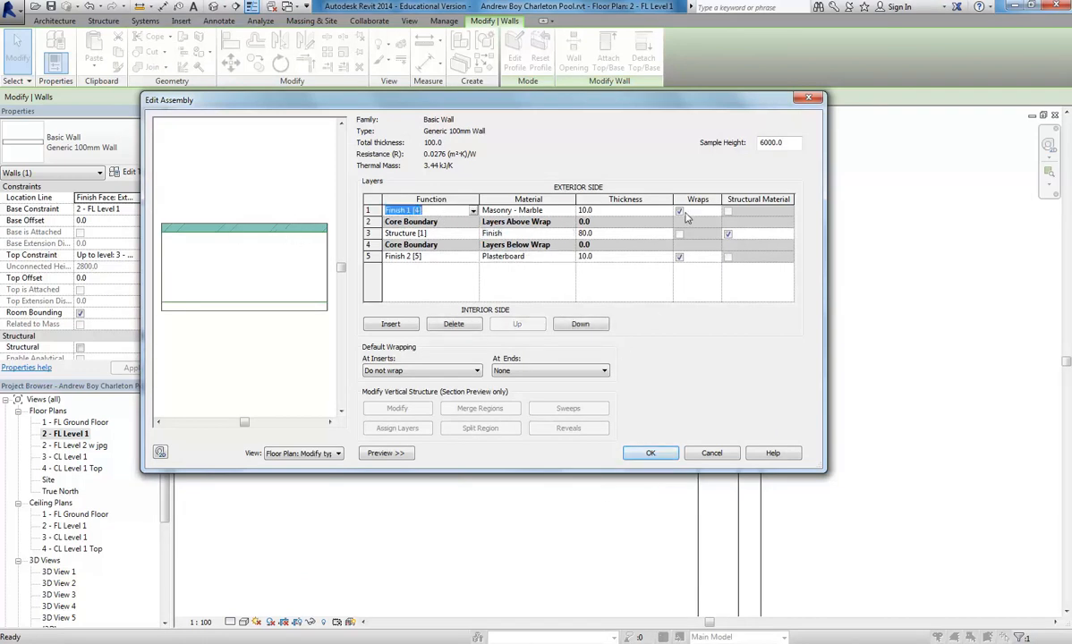
{"action": "left_click", "coordinate": [679, 258]}
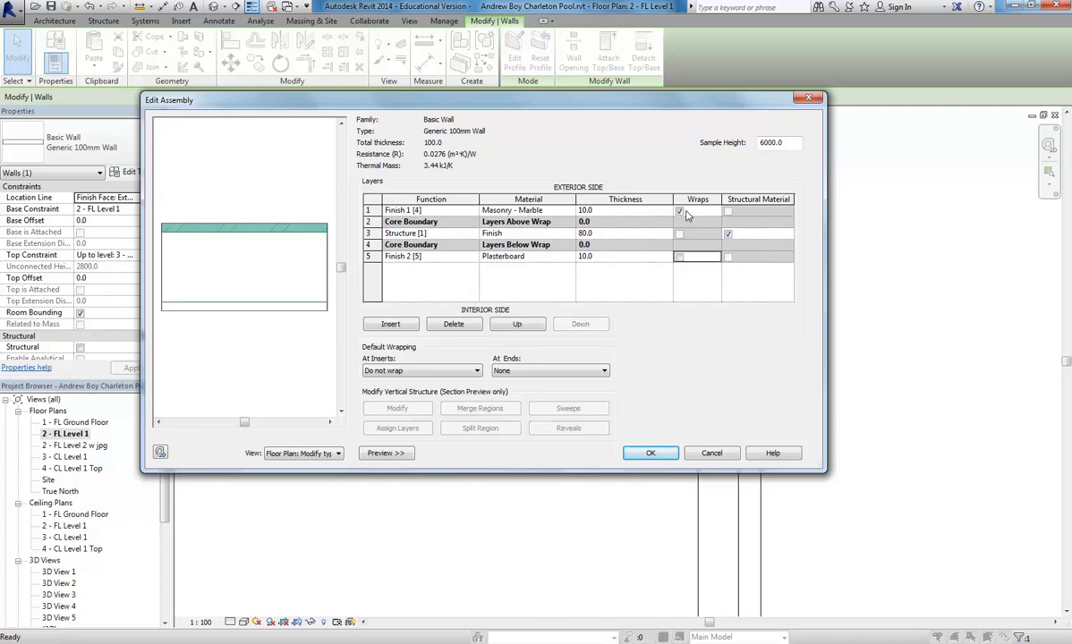
{"action": "left_click", "coordinate": [543, 372]}
{"action": "left_click", "coordinate": [506, 391]}
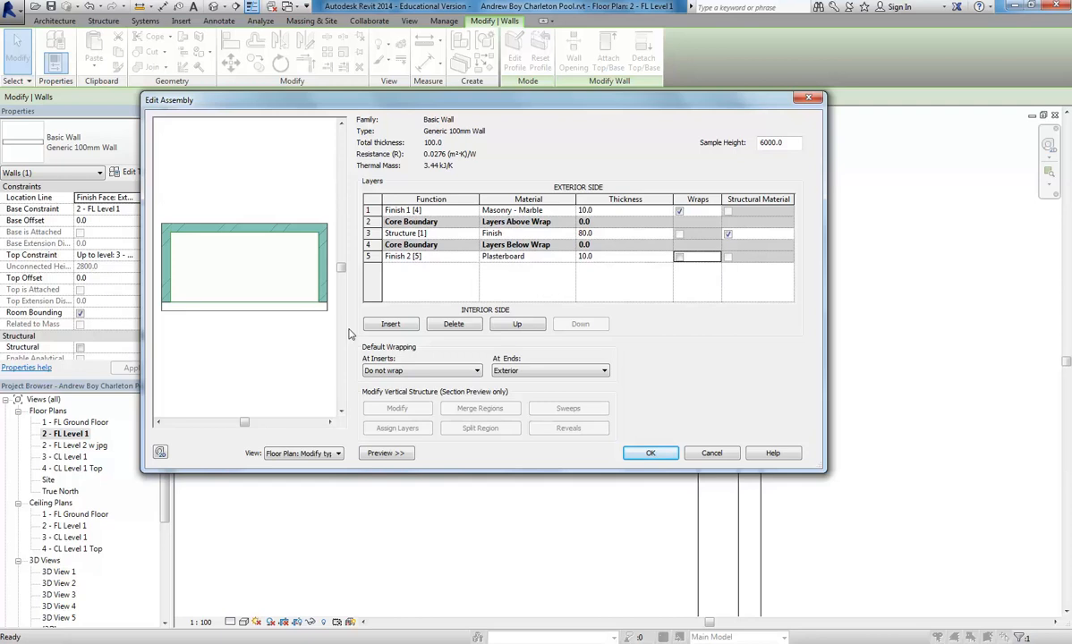
{"action": "left_click", "coordinate": [651, 453]}
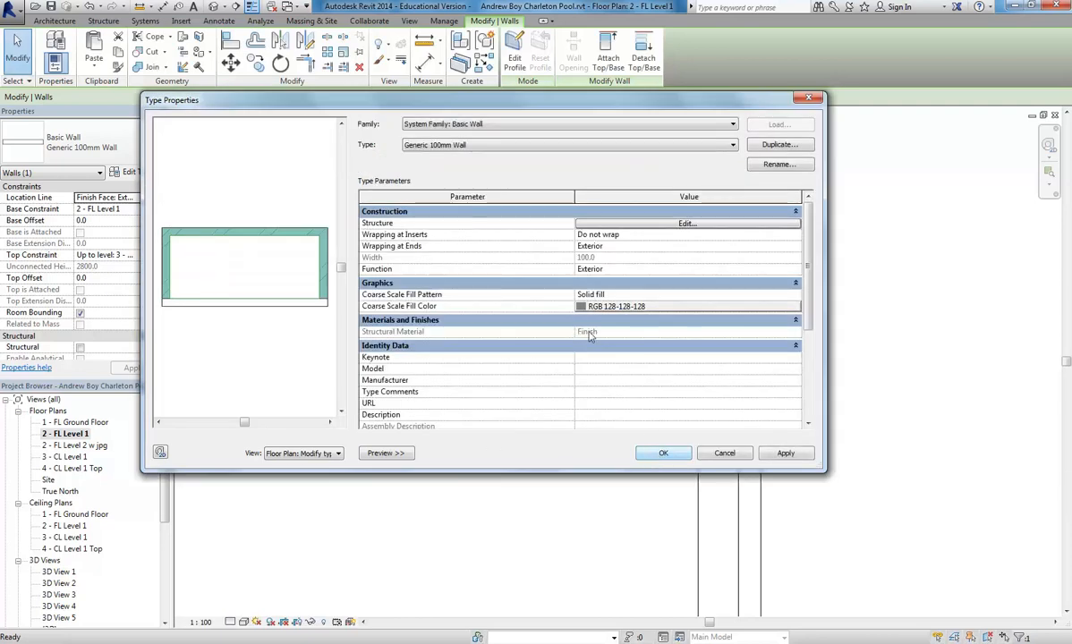
{"action": "left_click", "coordinate": [663, 453]}
- Set the floor plan's detail level to Fine to show the layers at the wall end
{"action": "left_click", "coordinate": [845, 376]}
{"action": "middle_click_drag", "start_coordinate": [845, 378], "coordinate": [765, 391]}
{"action": "scroll", "coordinate": [765, 391], "scroll_direction": "up", "scroll_amount": 1}
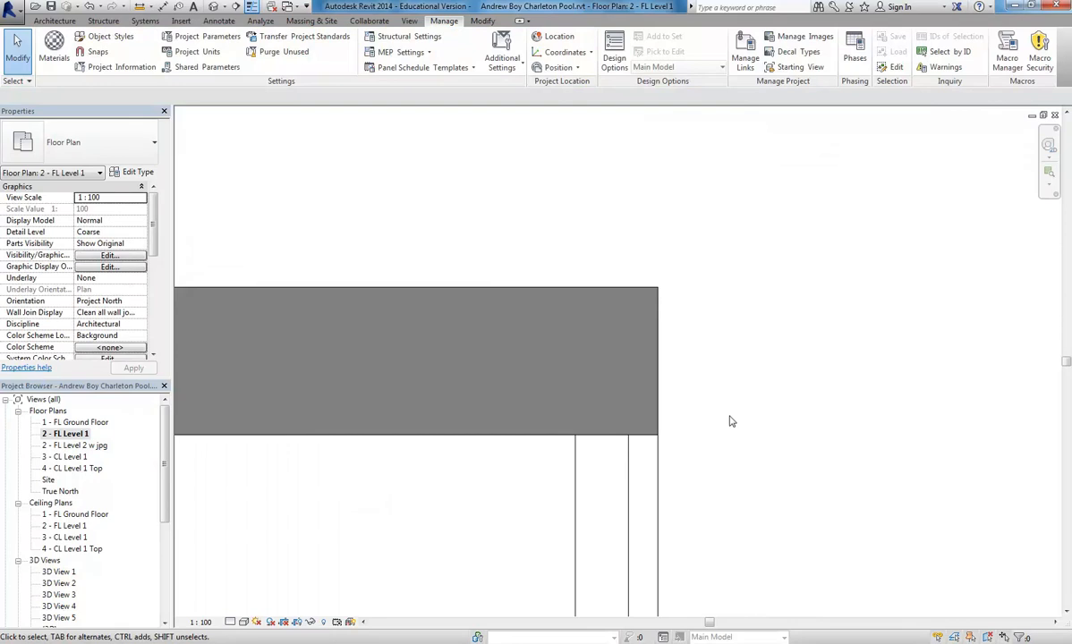
{"action": "left_click", "coordinate": [230, 623]}
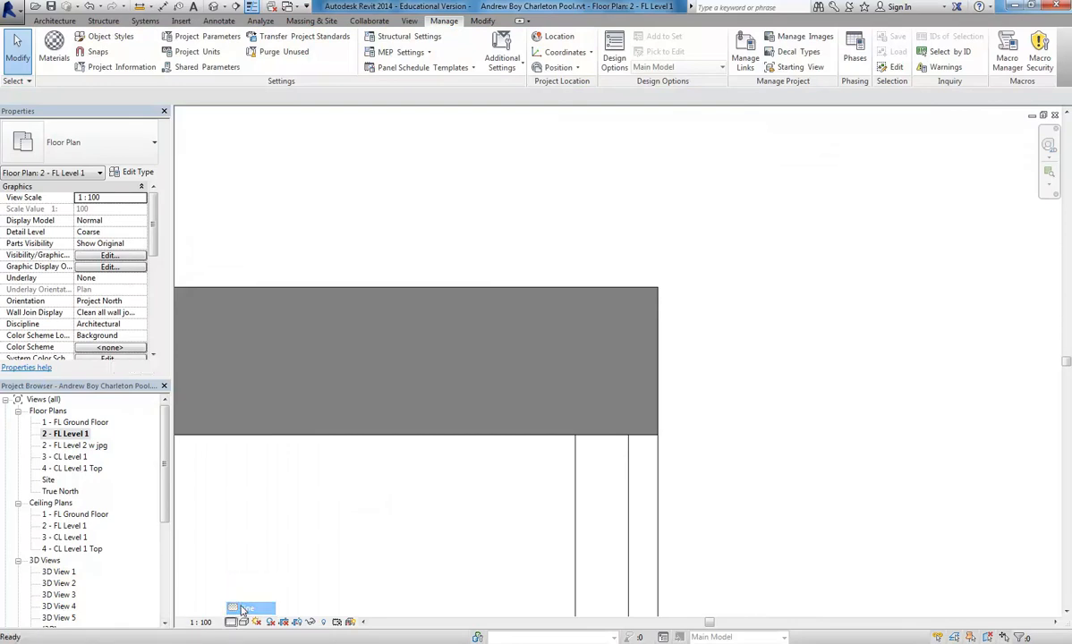
{"action": "left_click", "coordinate": [244, 609]}
{"action": "scroll", "coordinate": [653, 358], "scroll_direction": "up", "scroll_amount": 1}
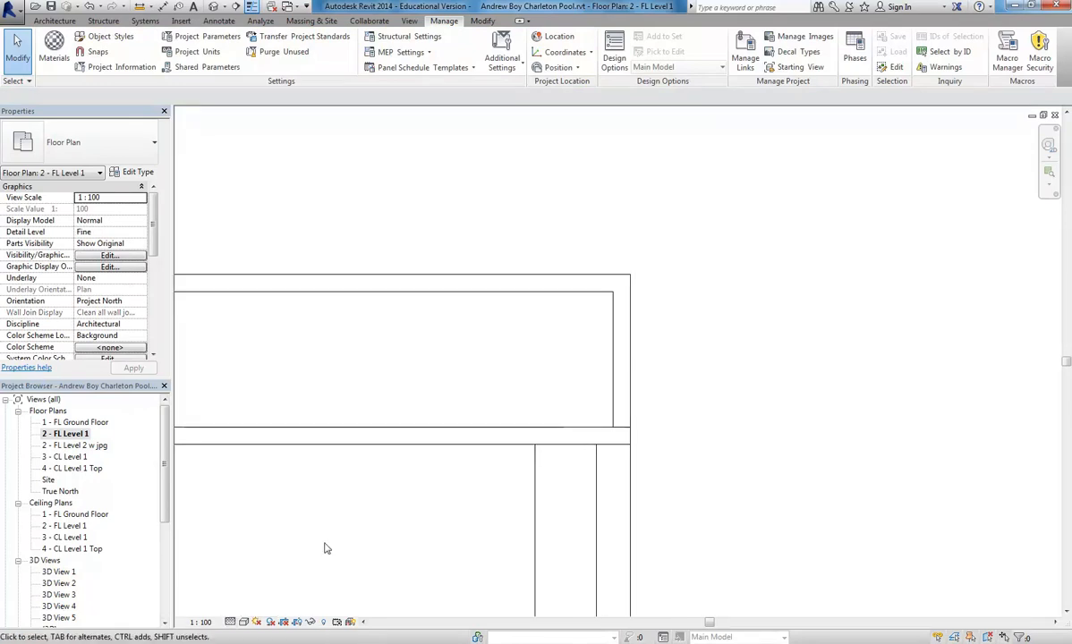
- Set the Level 1 floor plan's visual style to Shaded and inspect the wall layers at the corners
{"action": "left_click", "coordinate": [244, 622]}
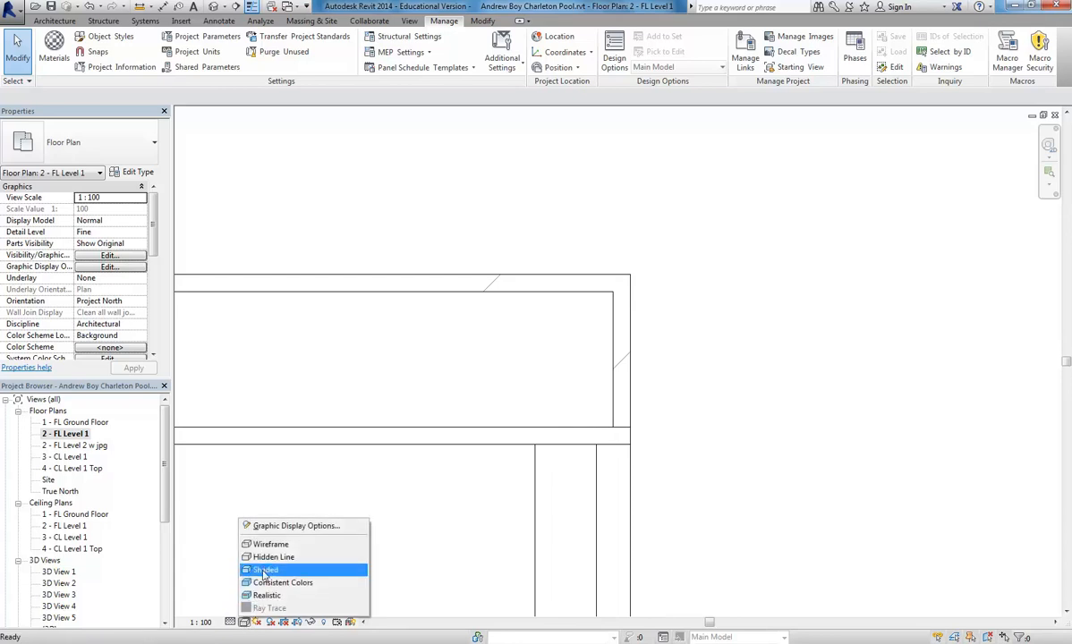
{"action": "left_click", "coordinate": [264, 571]}
{"action": "scroll", "coordinate": [683, 415], "scroll_direction": "down", "scroll_amount": 1}
{"action": "scroll", "coordinate": [674, 390], "scroll_direction": "up", "scroll_amount": 2}
{"action": "scroll", "coordinate": [638, 381], "scroll_direction": "down", "scroll_amount": 1}
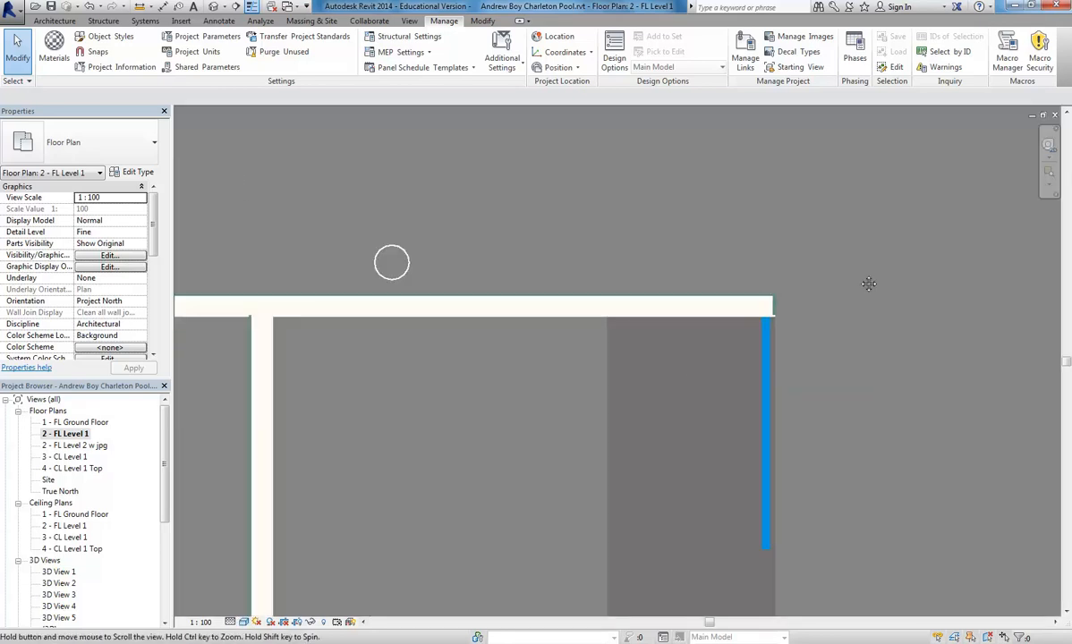
{"action": "scroll", "coordinate": [638, 380], "scroll_direction": "down", "scroll_amount": 1}
{"action": "scroll", "coordinate": [631, 403], "scroll_direction": "up", "scroll_amount": 2}
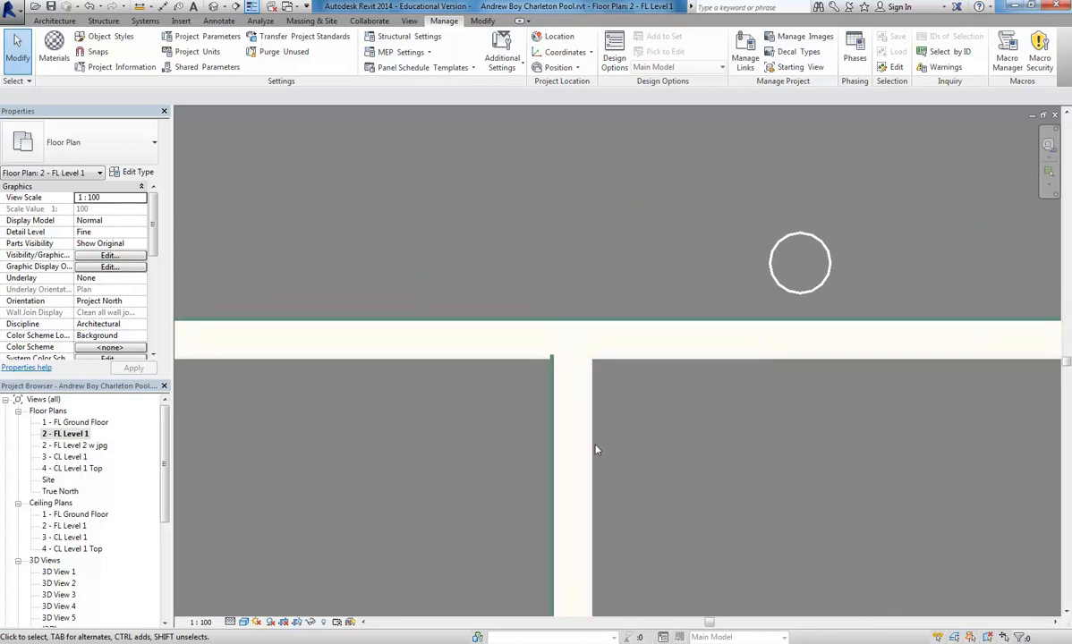
- Rename the Generic 100mm Wall type of the internal wall below the T-junction to Marble Clad Stud Wall
{"action": "scroll", "coordinate": [605, 457], "scroll_direction": "up", "scroll_amount": 2}
{"action": "left_click", "coordinate": [591, 449]}
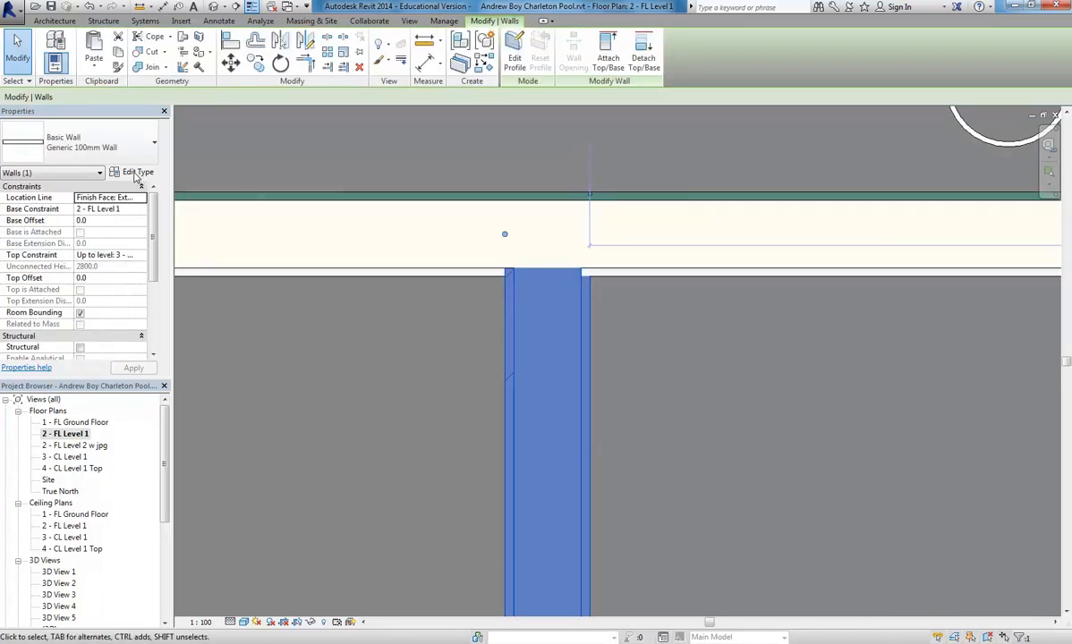
{"action": "left_click", "coordinate": [136, 173]}
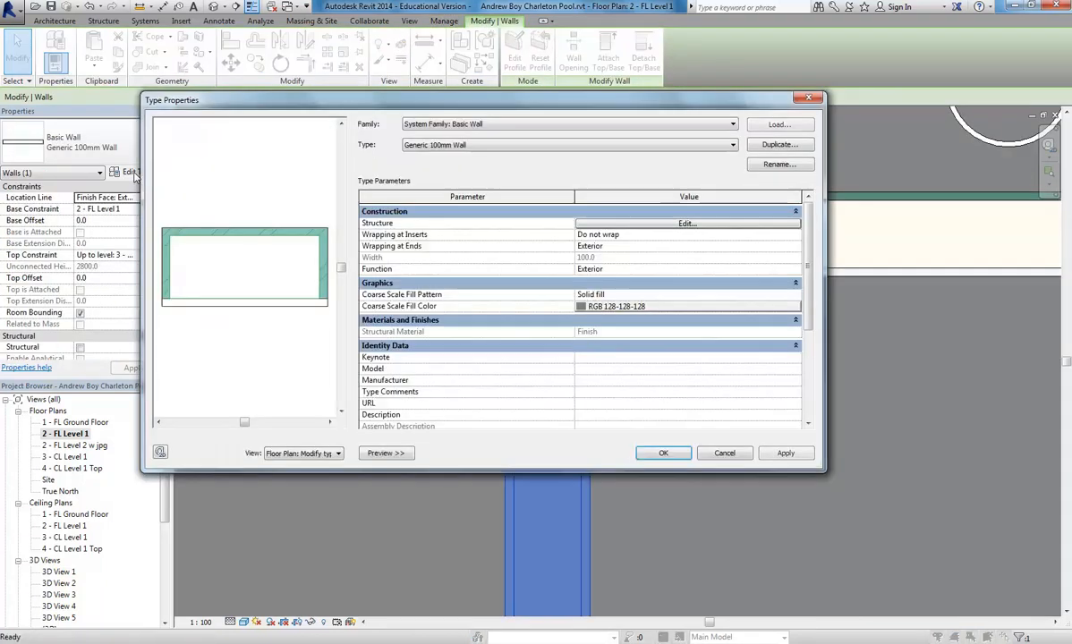
{"action": "left_click", "coordinate": [780, 165]}
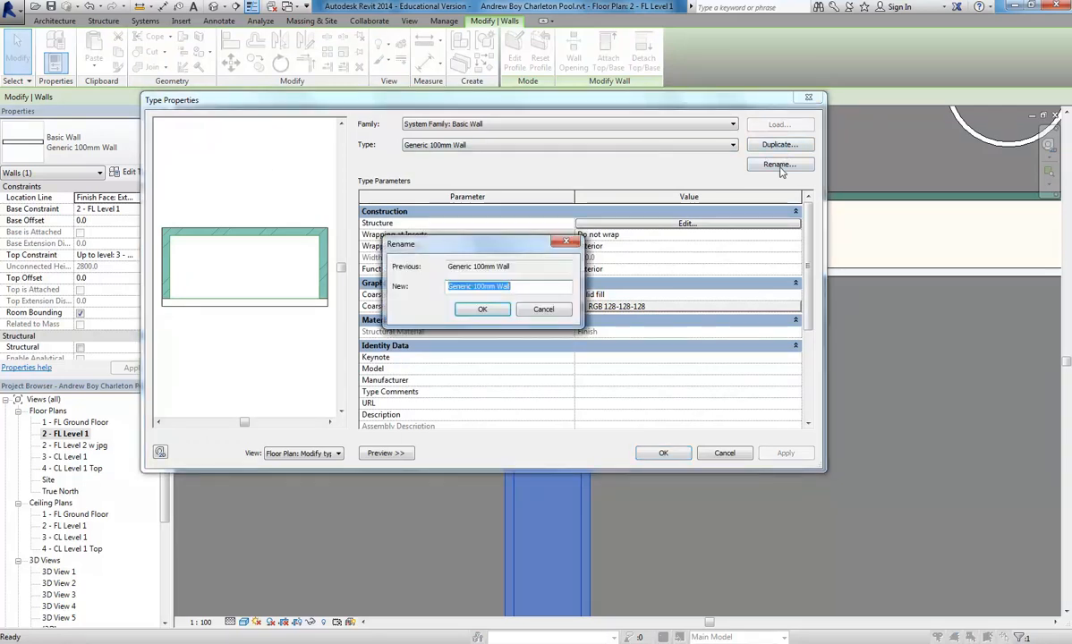
{"action": "type", "text": "Marble Clad S"}
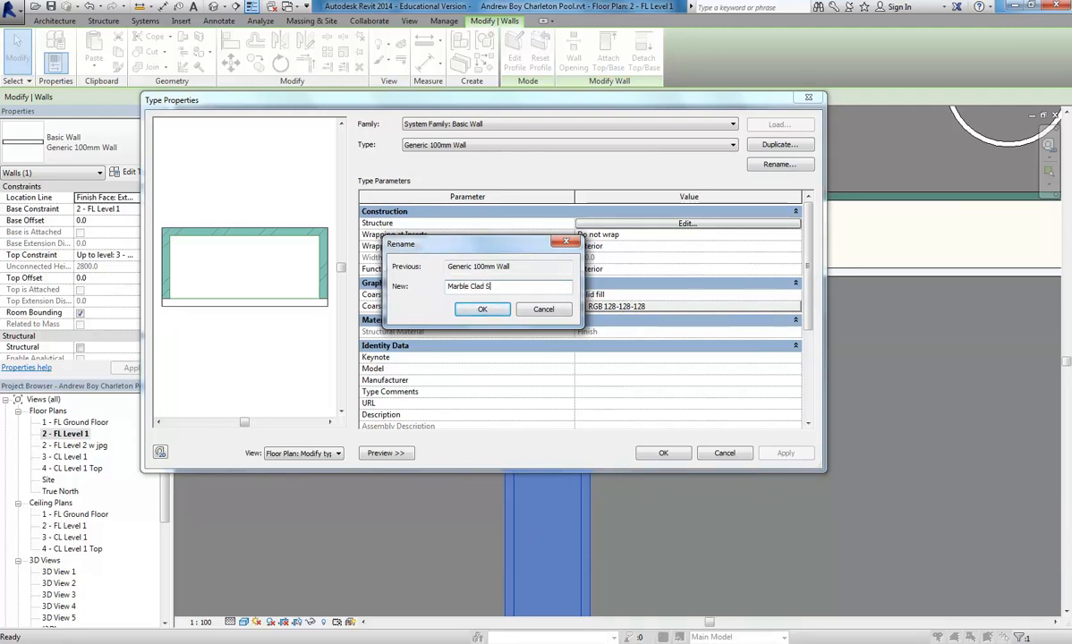
{"action": "type", "text": "tud Wall"}
{"action": "left_click", "coordinate": [473, 311]}
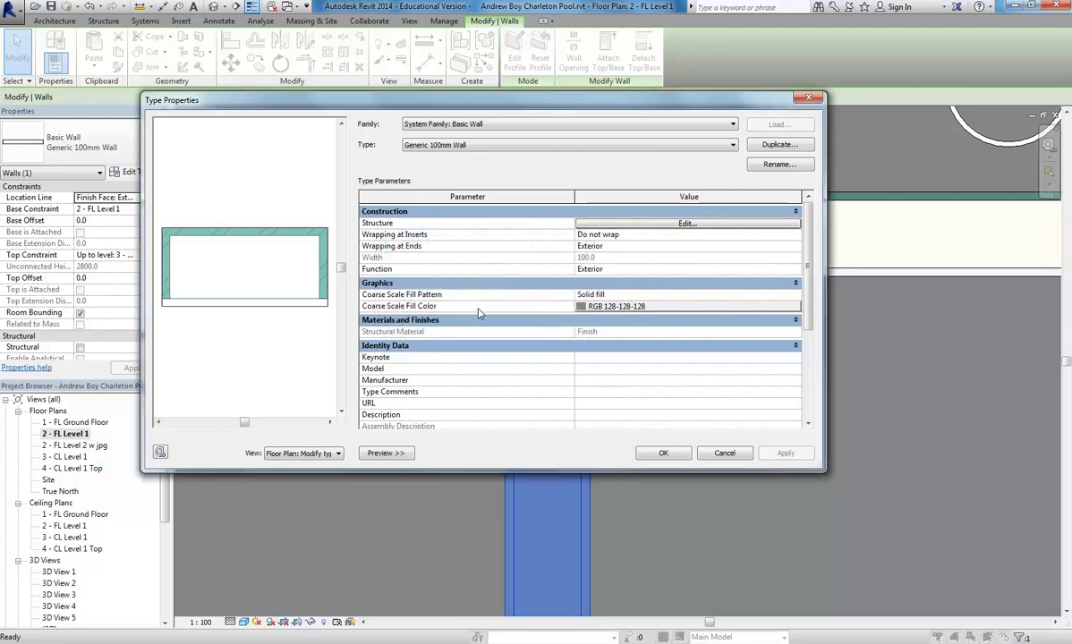
- Duplicate the Marble Clad Stud Wall type under the name Stud Wall
{"action": "left_click", "coordinate": [771, 144]}
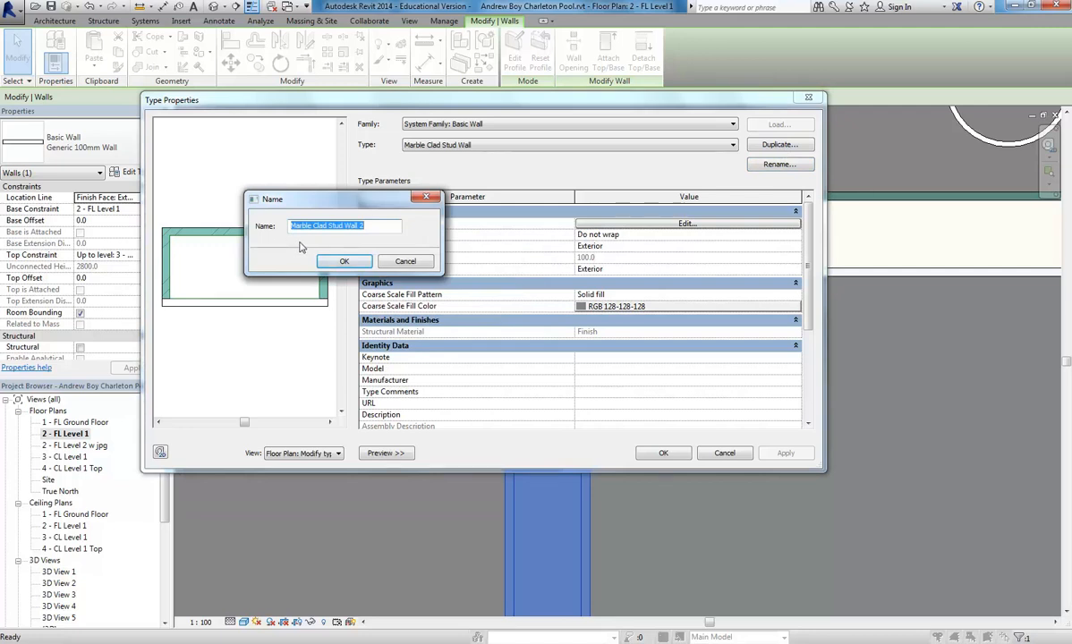
{"action": "left_click", "coordinate": [327, 225]}
{"action": "key", "text": "shift+Home"}
{"action": "key", "text": "BackSpace"}
{"action": "key", "text": "BackSpace"}
{"action": "key", "text": "BackSpace"}
{"action": "left_click", "coordinate": [345, 260]}
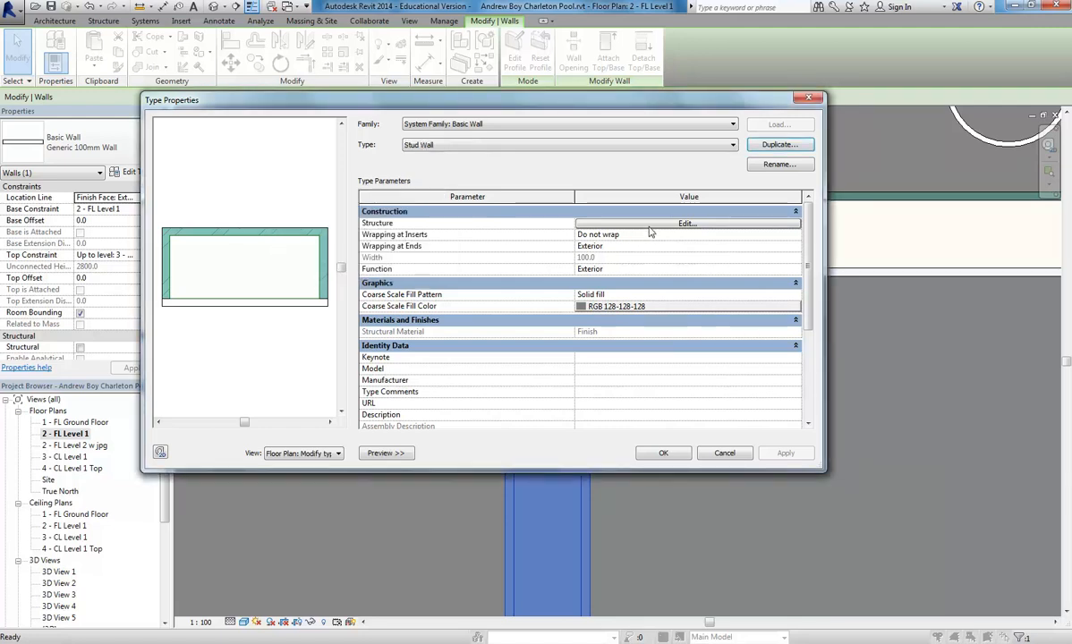
- Assign the Plasterboard material to the exterior Finish 1 [4] layer of the Stud Wall structure
{"action": "left_click", "coordinate": [650, 224]}
{"action": "left_click", "coordinate": [570, 210]}
{"action": "left_click", "coordinate": [571, 211]}
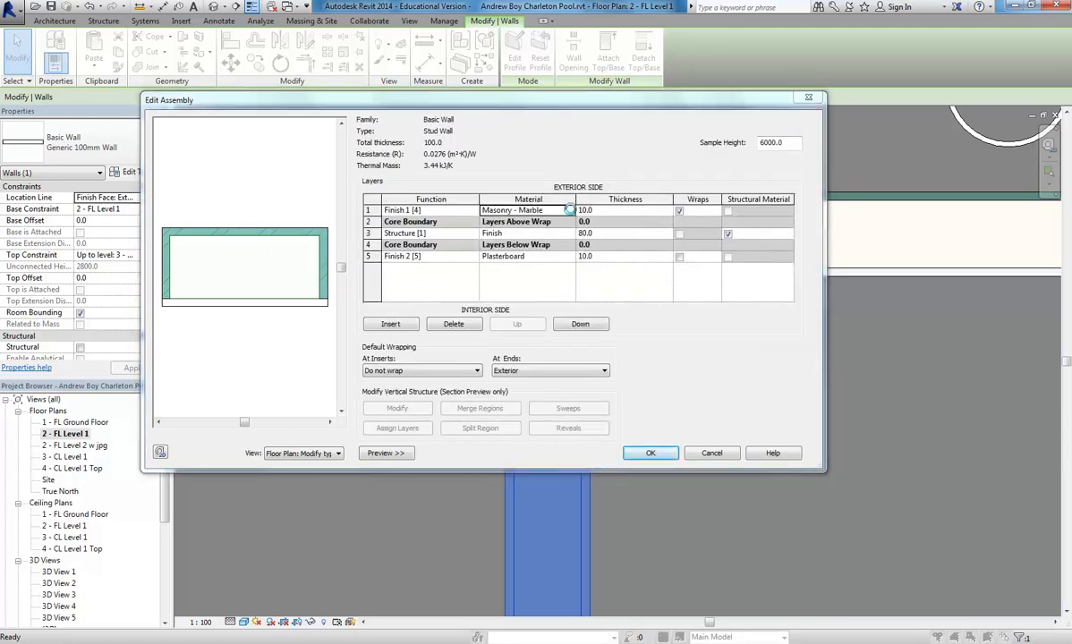
{"action": "left_click_drag", "start_coordinate": [429, 338], "coordinate": [433, 403]}
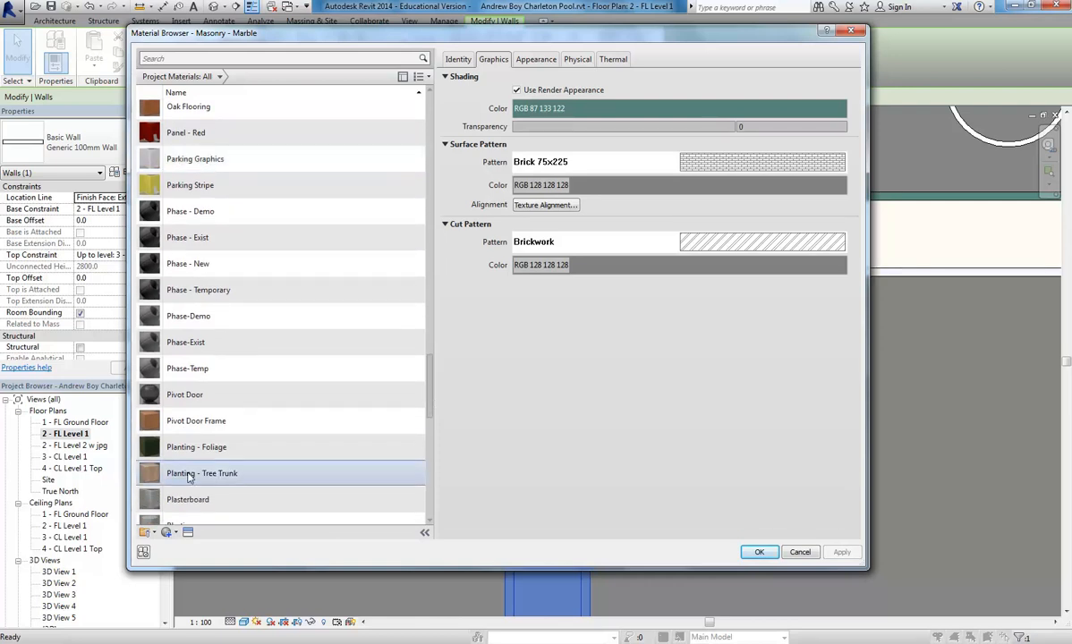
{"action": "left_click", "coordinate": [208, 501]}
{"action": "key", "text": "Return"}
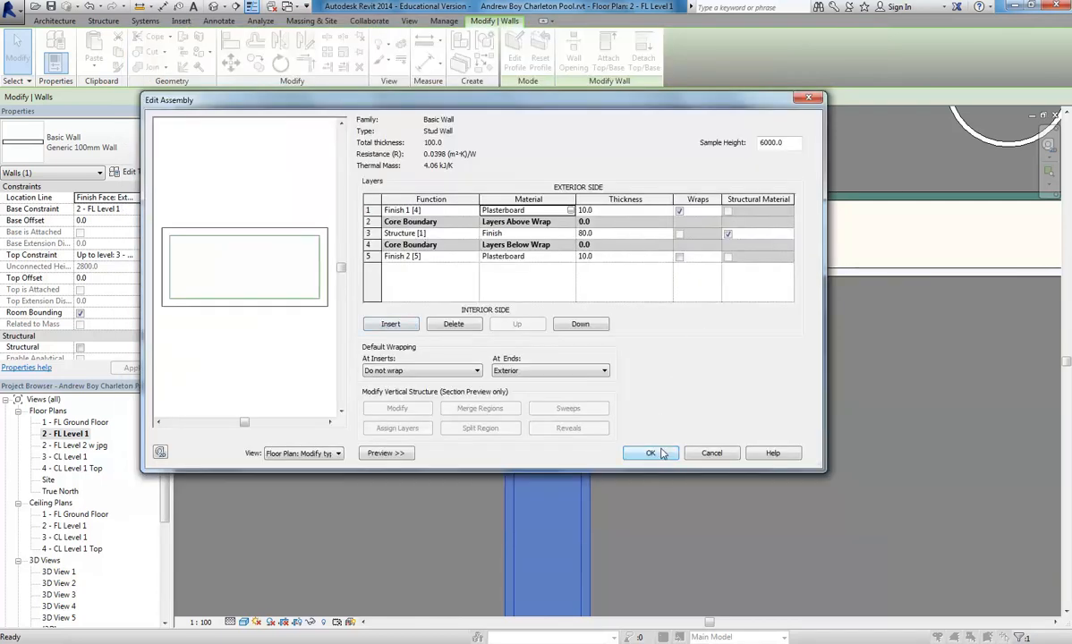
- Set the Stud Wall's default wrapping at ends to None, accept the type changes and deselect the wall
{"action": "left_click", "coordinate": [530, 370]}
{"action": "left_click", "coordinate": [537, 382]}
{"action": "left_click", "coordinate": [648, 452]}
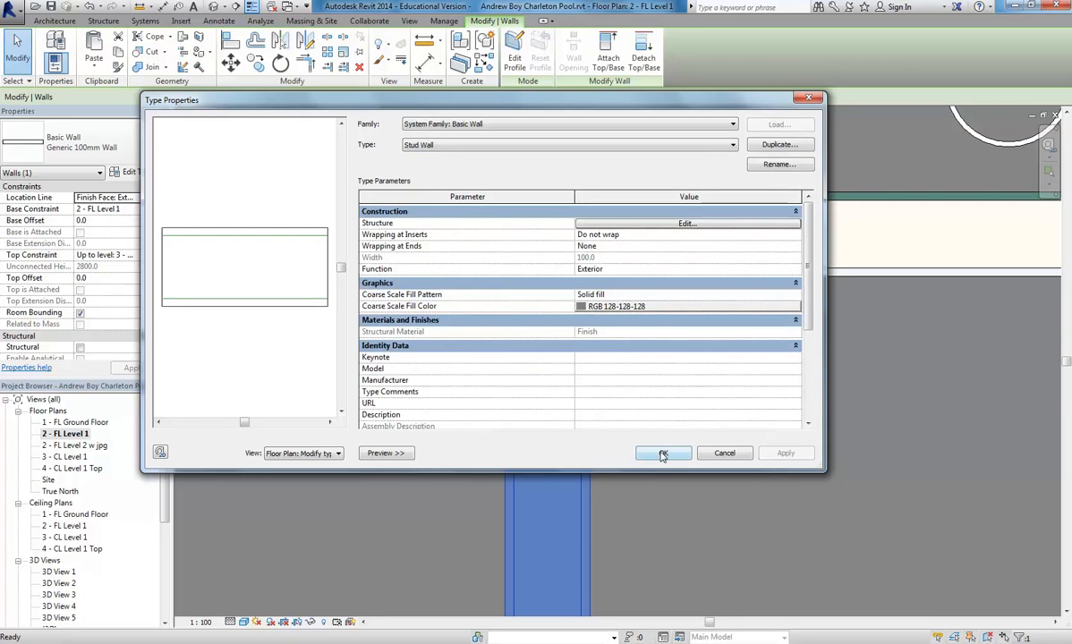
{"action": "left_click", "coordinate": [662, 453]}
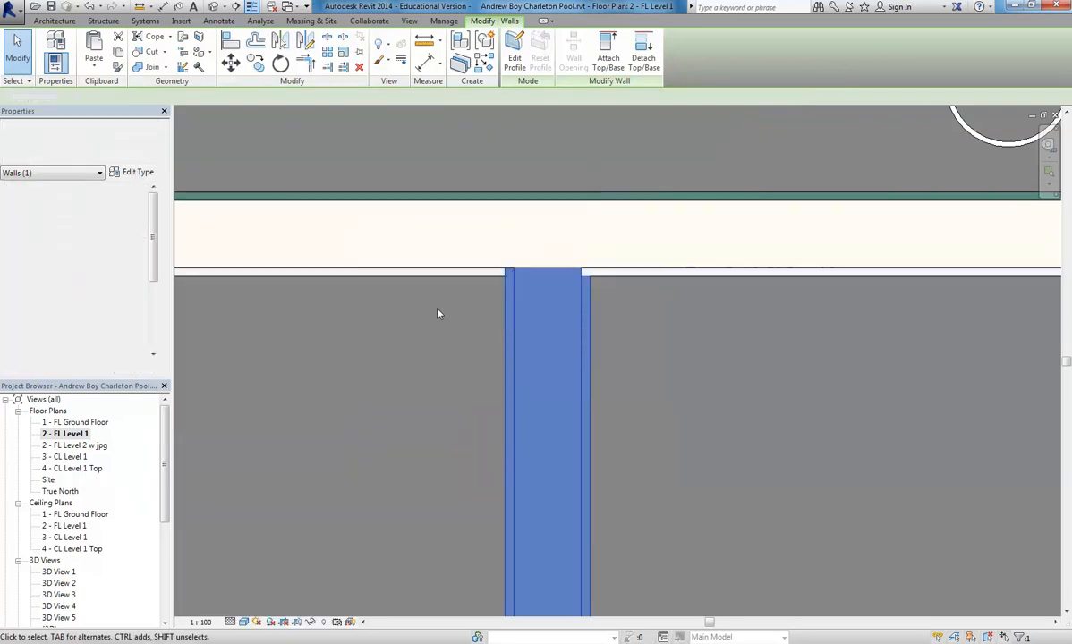
{"action": "left_click", "coordinate": [438, 311]}
- Change the three internal walls around the small lobby with the two doors to the Stud Wall type and deselect them
{"action": "scroll", "coordinate": [437, 313], "scroll_direction": "down", "scroll_amount": 3}
{"action": "scroll", "coordinate": [437, 313], "scroll_direction": "down", "scroll_amount": 4}
{"action": "middle_click_drag", "start_coordinate": [510, 322], "coordinate": [802, 283]}
{"action": "scroll", "coordinate": [802, 283], "scroll_direction": "down", "scroll_amount": 3}
{"action": "middle_click_drag", "start_coordinate": [736, 300], "coordinate": [761, 178]}
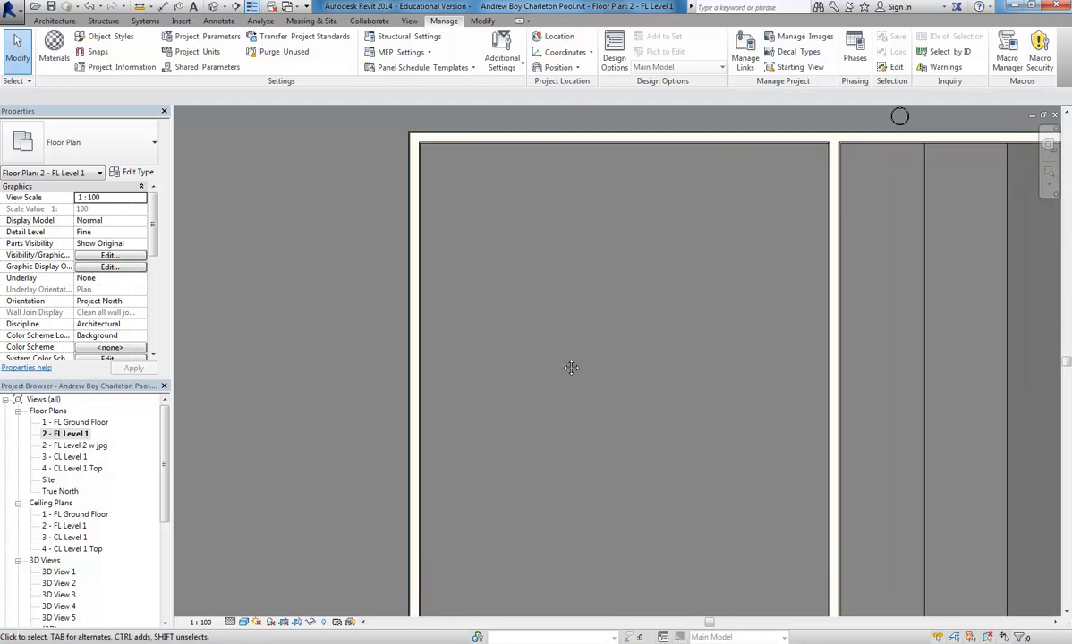
{"action": "middle_click_drag", "start_coordinate": [638, 405], "coordinate": [419, 226]}
{"action": "scroll", "coordinate": [477, 355], "scroll_direction": "down", "scroll_amount": 2}
{"action": "middle_click_drag", "start_coordinate": [476, 355], "coordinate": [466, 378]}
{"action": "scroll", "coordinate": [488, 423], "scroll_direction": "up", "scroll_amount": 1}
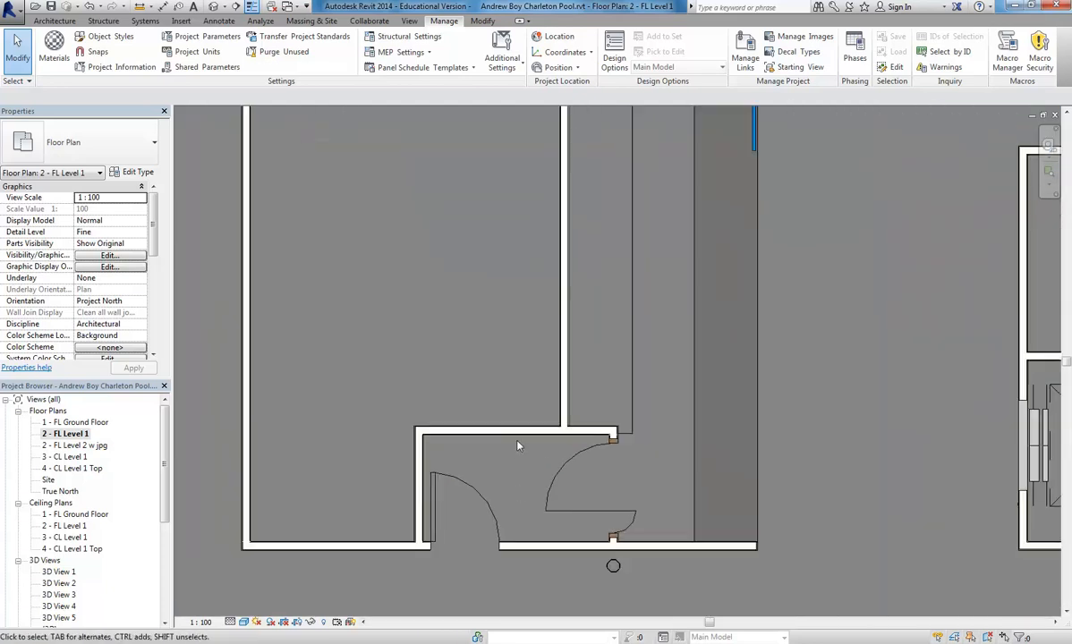
{"action": "left_click", "coordinate": [518, 436]}
{"action": "scroll", "coordinate": [605, 535], "scroll_direction": "up", "scroll_amount": 5}
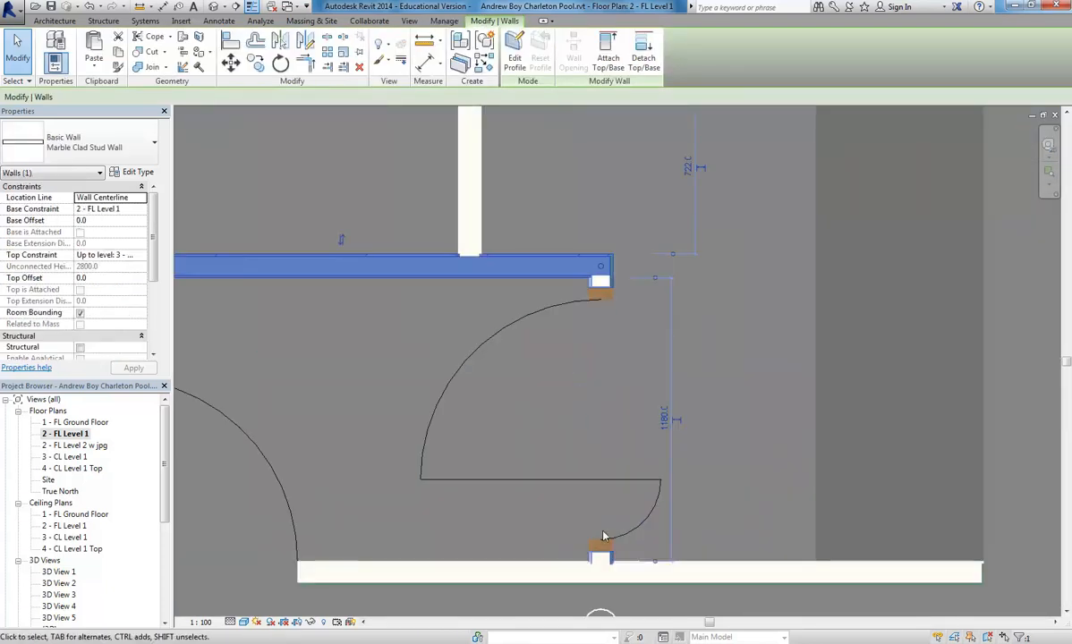
{"action": "scroll", "coordinate": [604, 535], "scroll_direction": "up", "scroll_amount": 3}
{"action": "scroll", "coordinate": [546, 486], "scroll_direction": "down", "scroll_amount": 4}
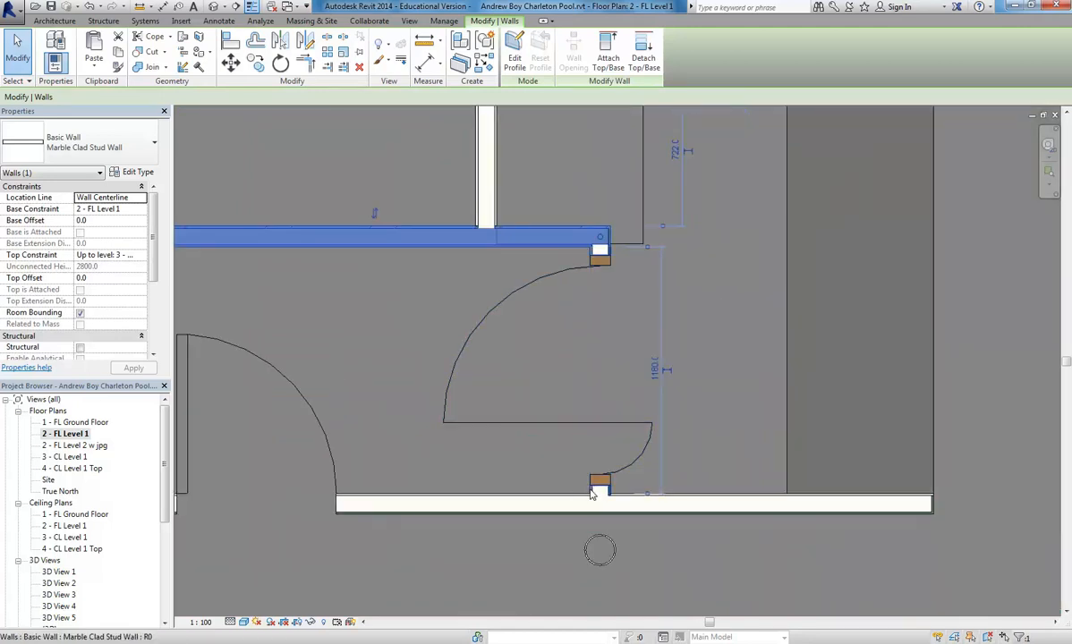
{"action": "scroll", "coordinate": [592, 494], "scroll_direction": "up", "scroll_amount": 4}
{"action": "left_click", "coordinate": [595, 489], "text": "ctrl"}
{"action": "scroll", "coordinate": [515, 438], "scroll_direction": "down", "scroll_amount": 3}
{"action": "scroll", "coordinate": [468, 411], "scroll_direction": "down", "scroll_amount": 3}
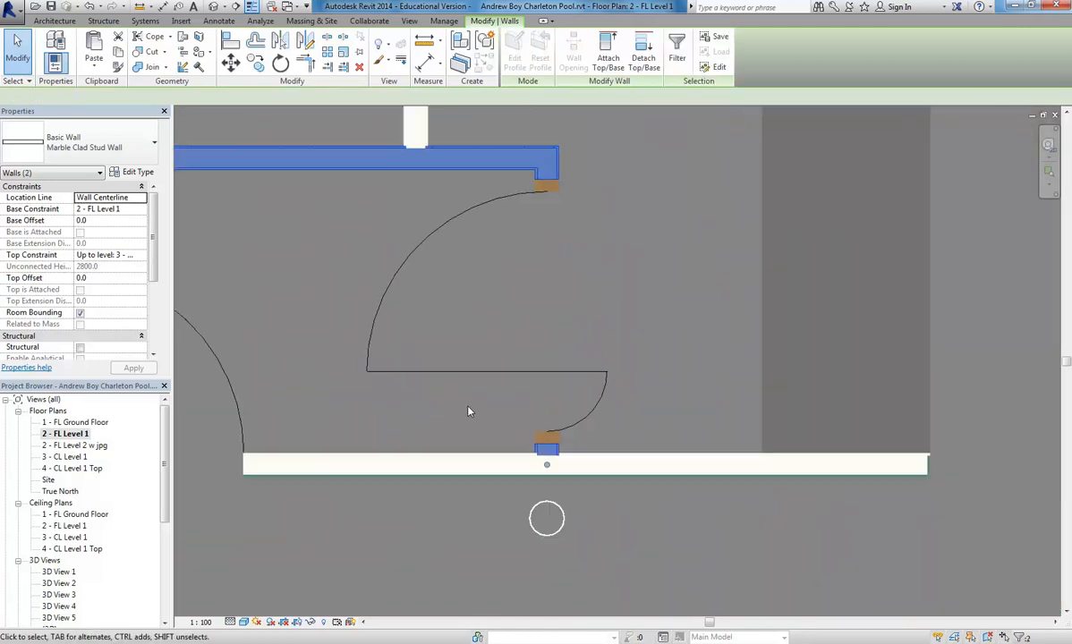
{"action": "scroll", "coordinate": [362, 314], "scroll_direction": "up", "scroll_amount": 1}
{"action": "left_click", "coordinate": [351, 316], "text": "ctrl"}
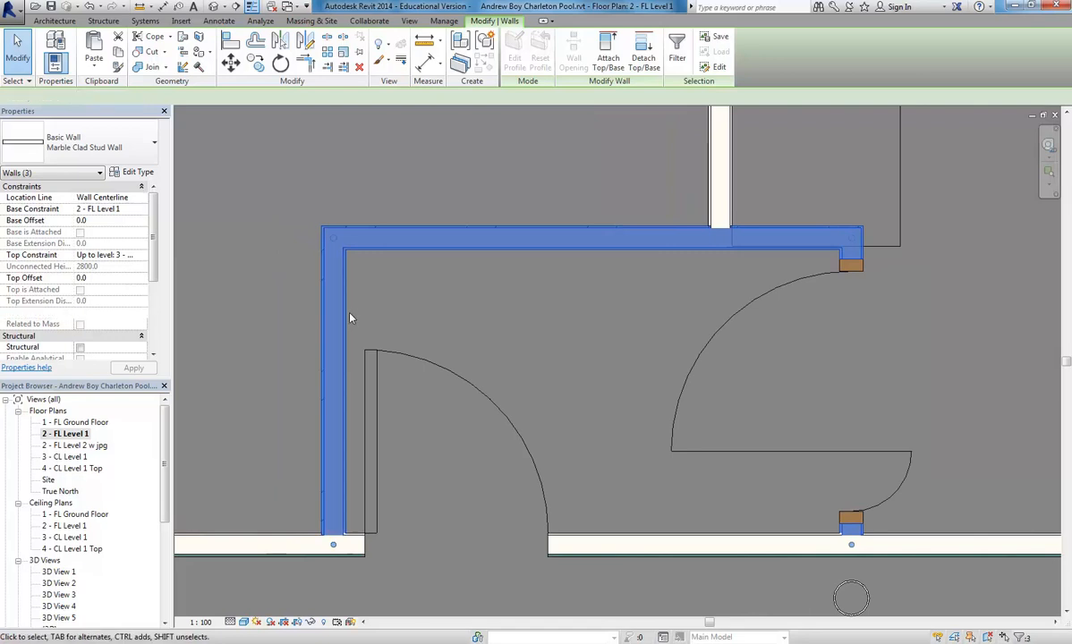
{"action": "left_click", "coordinate": [119, 148]}
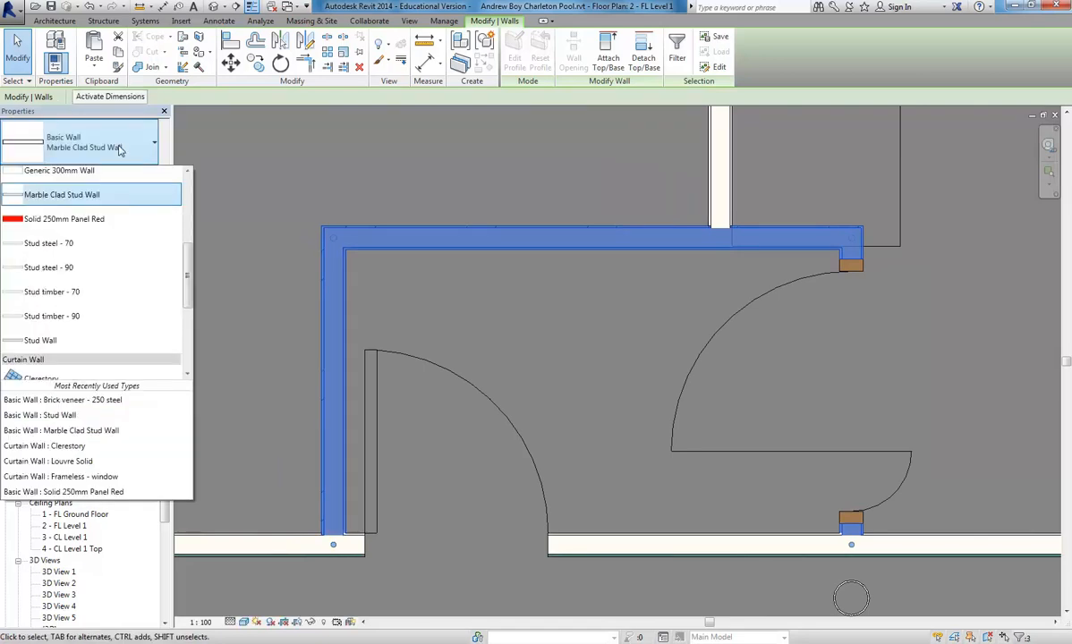
{"action": "scroll", "coordinate": [99, 238], "scroll_direction": "up", "scroll_amount": 1}
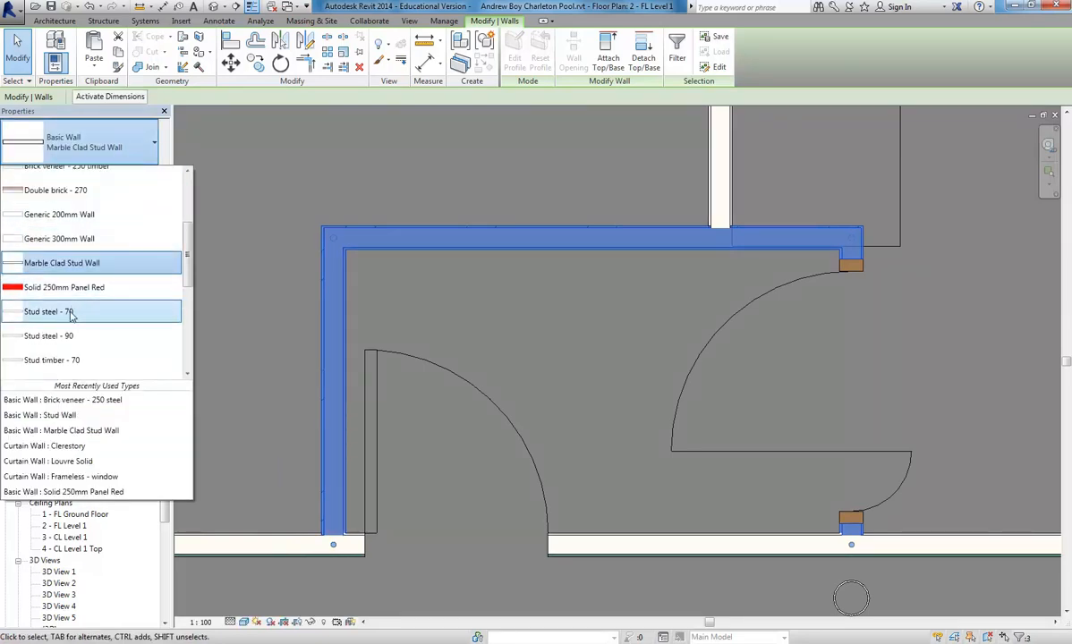
{"action": "scroll", "coordinate": [71, 336], "scroll_direction": "down", "scroll_amount": 1}
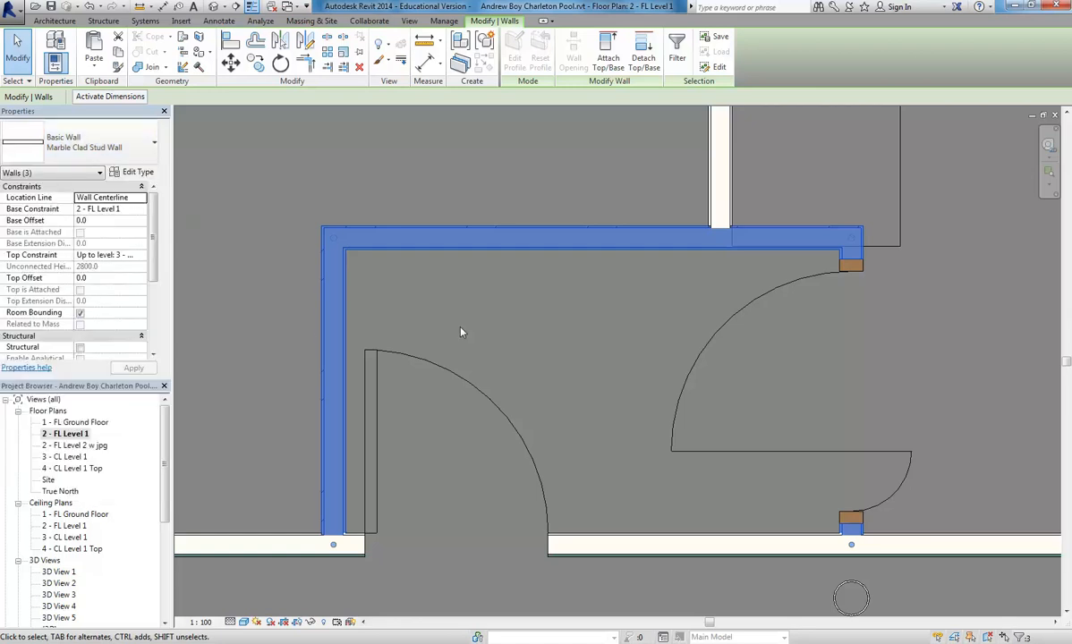
{"action": "left_click", "coordinate": [501, 313]}
- Open the perspective 3D views in turn, ending on 3D View 4, to check the walls' marble finish
{"action": "scroll", "coordinate": [533, 327], "scroll_direction": "down", "scroll_amount": 2}
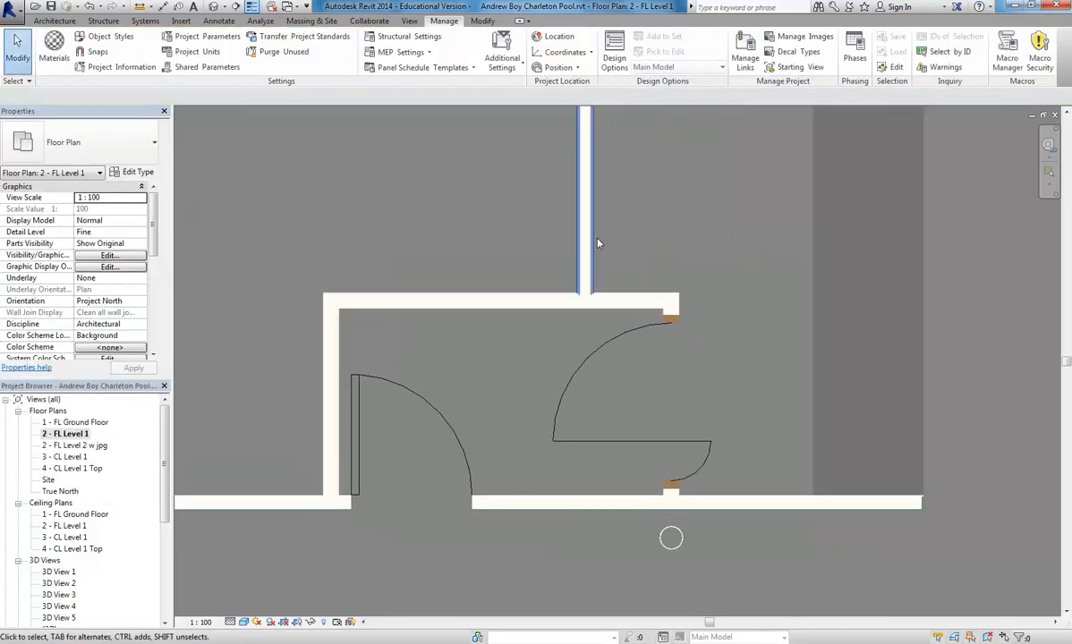
{"action": "middle_click_drag", "start_coordinate": [565, 260], "coordinate": [487, 377]}
{"action": "scroll", "coordinate": [146, 513], "scroll_direction": "down", "scroll_amount": 3}
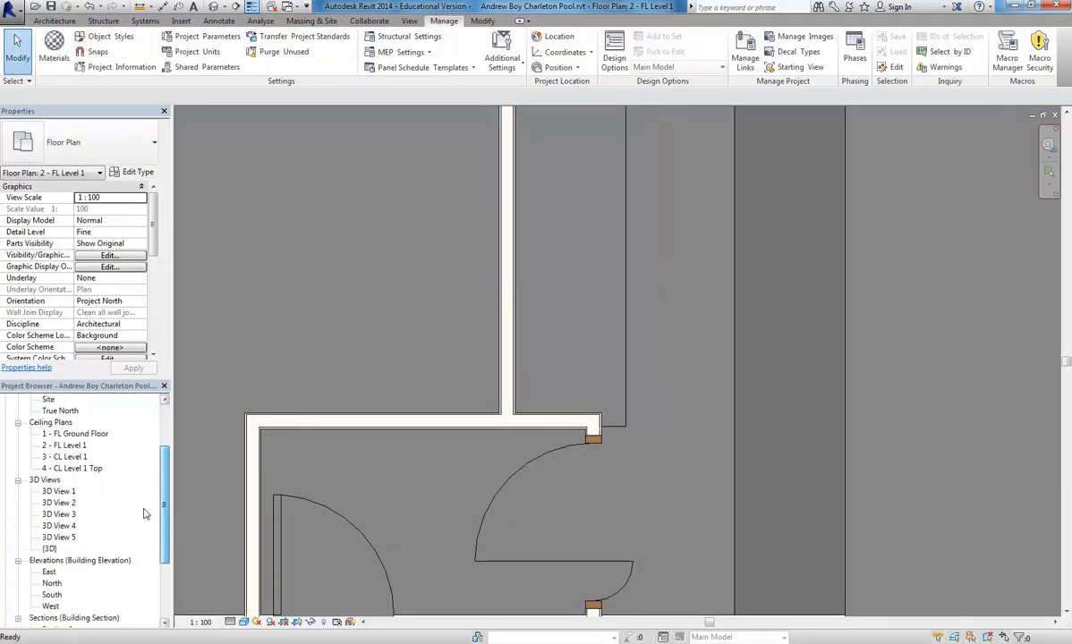
{"action": "double_click", "coordinate": [60, 537]}
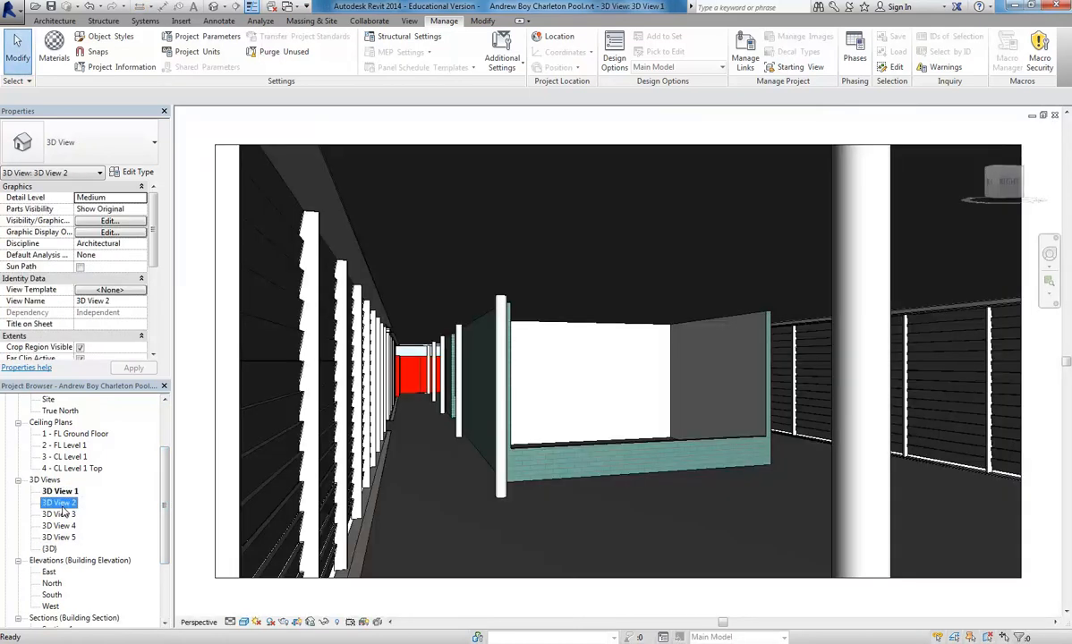
{"action": "double_click", "coordinate": [60, 503]}
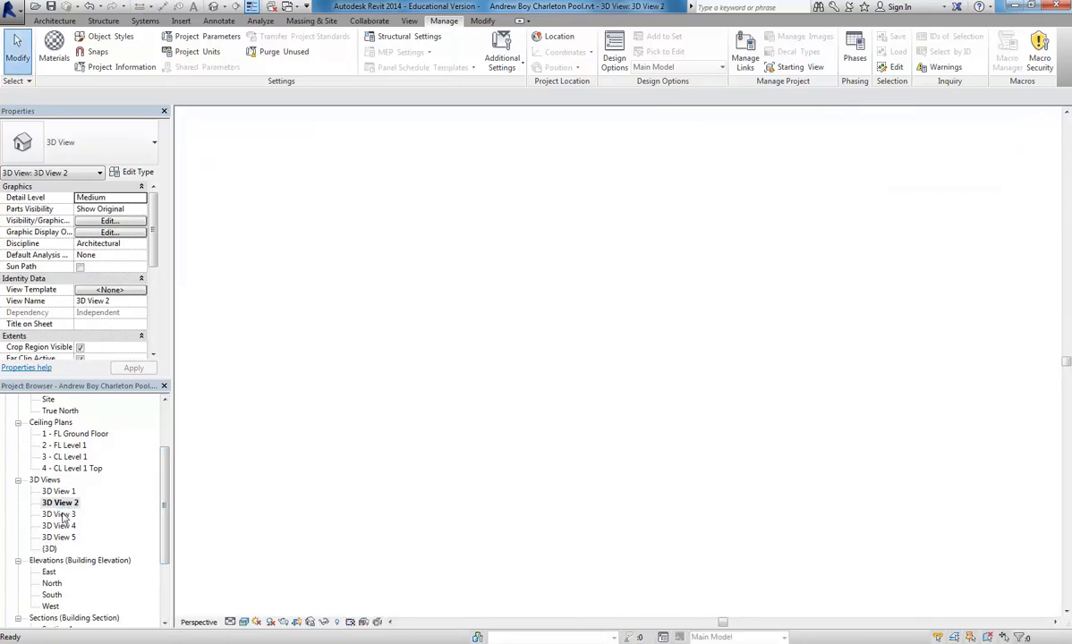
{"action": "double_click", "coordinate": [60, 515]}
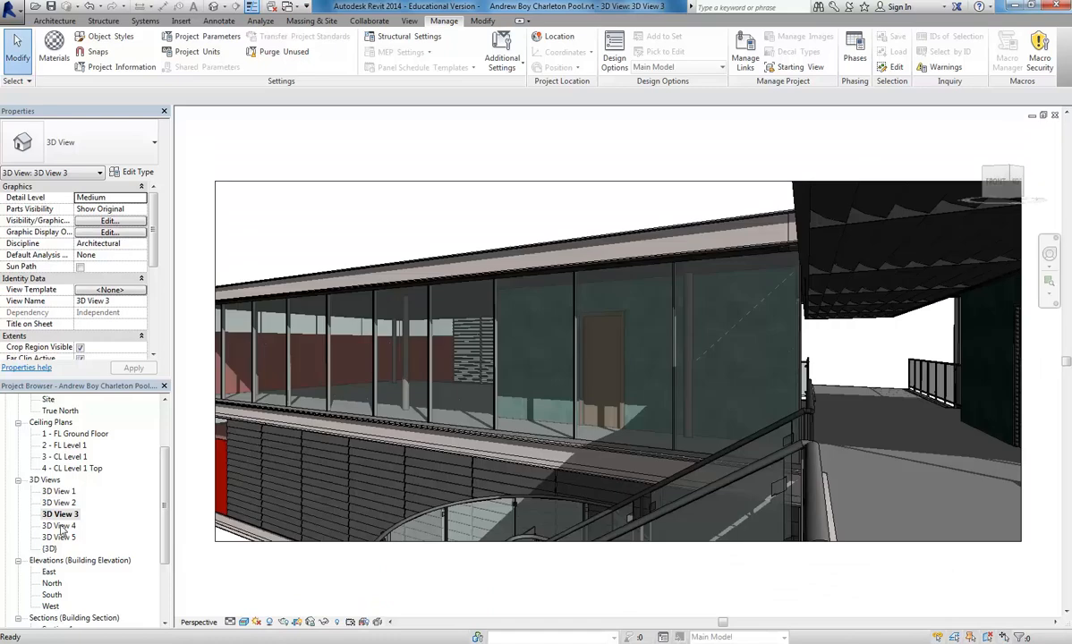
{"action": "double_click", "coordinate": [59, 527]}
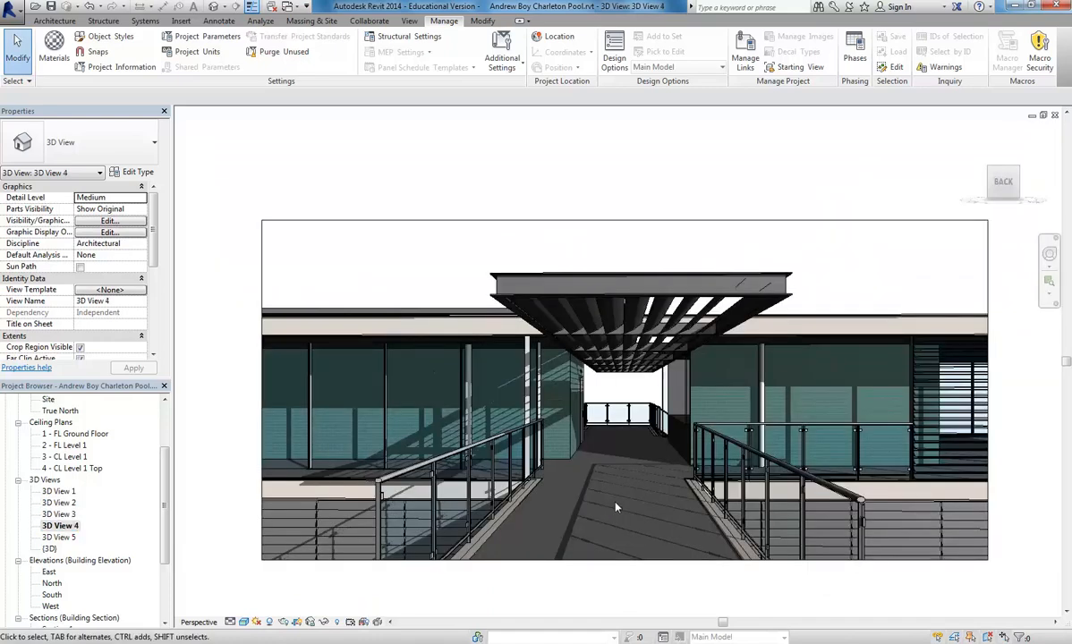
- Set the surface pattern of the Masonry - Marble material to No Pattern and accept the material change
{"action": "scroll", "coordinate": [673, 420], "scroll_direction": "up", "scroll_amount": 4}
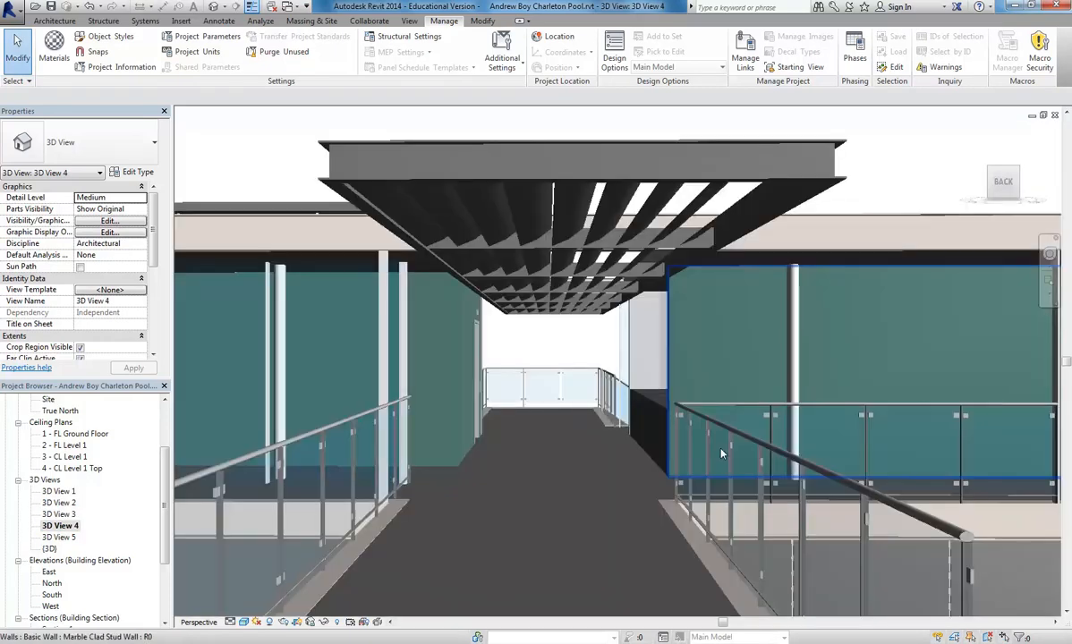
{"action": "scroll", "coordinate": [714, 428], "scroll_direction": "up", "scroll_amount": 5}
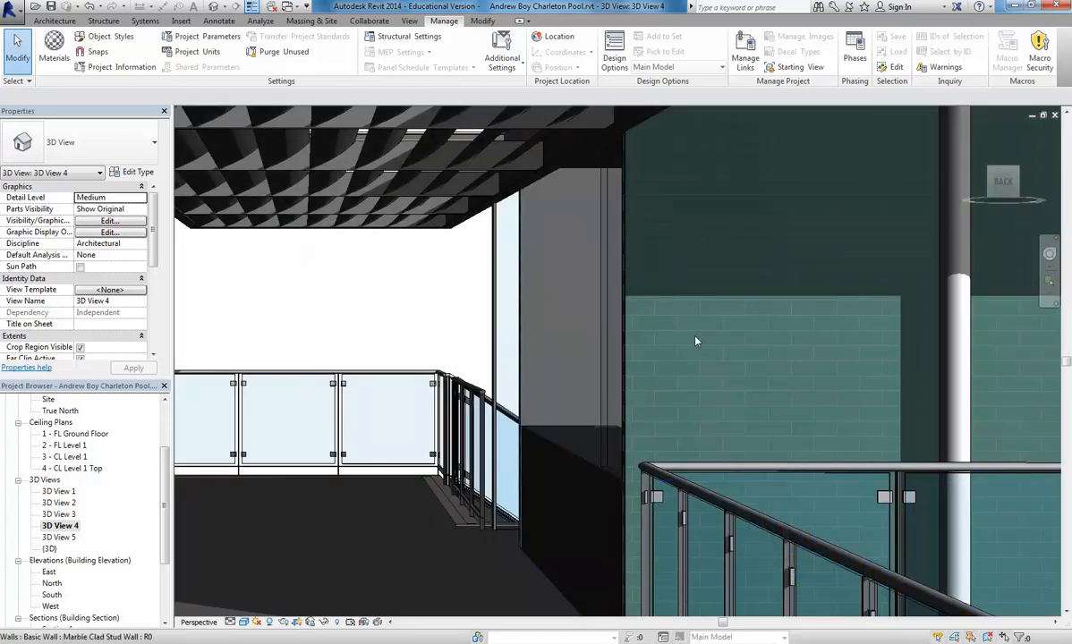
{"action": "scroll", "coordinate": [691, 339], "scroll_direction": "up", "scroll_amount": 2}
{"action": "scroll", "coordinate": [630, 359], "scroll_direction": "up", "scroll_amount": 2}
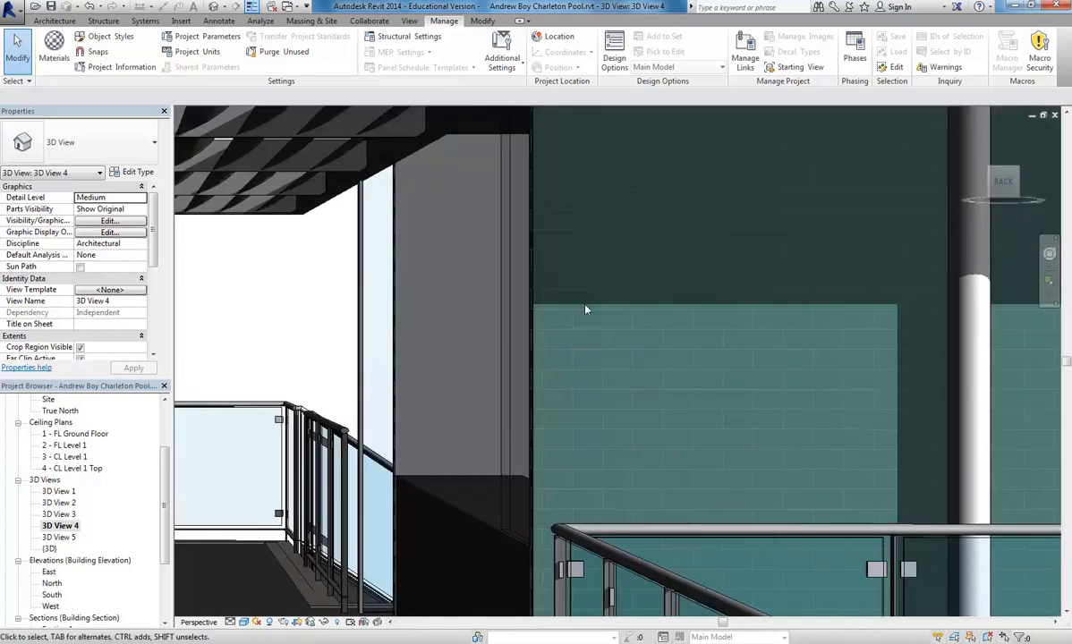
{"action": "scroll", "coordinate": [582, 314], "scroll_direction": "up", "scroll_amount": 2}
{"action": "scroll", "coordinate": [533, 349], "scroll_direction": "up", "scroll_amount": 3}
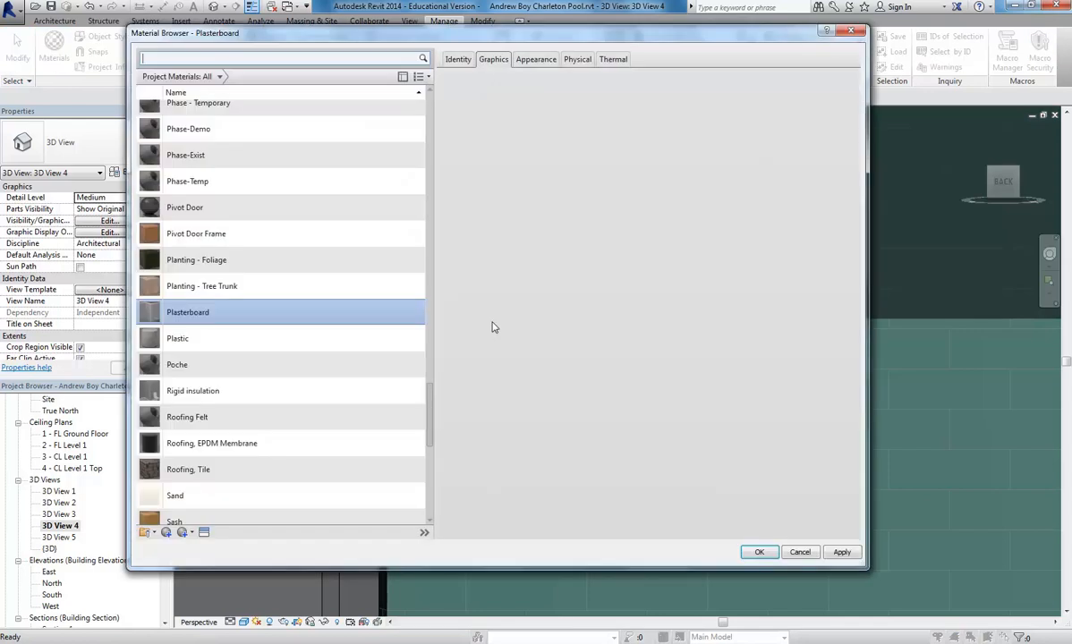
{"action": "left_click_drag", "start_coordinate": [431, 404], "coordinate": [439, 316]}
{"action": "left_click", "coordinate": [246, 248]}
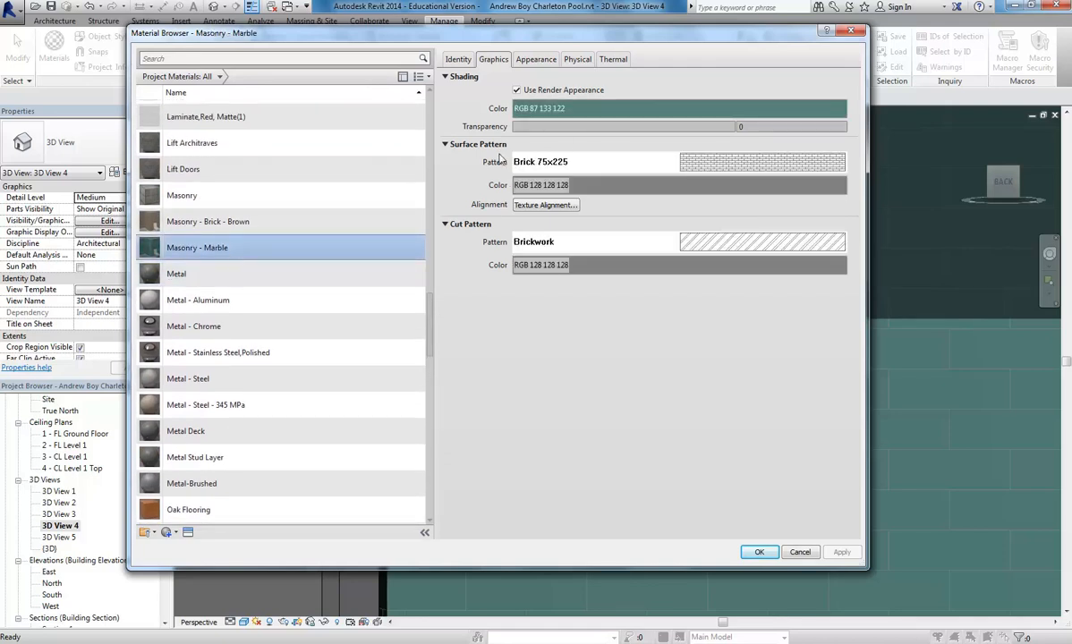
{"action": "left_click", "coordinate": [733, 170]}
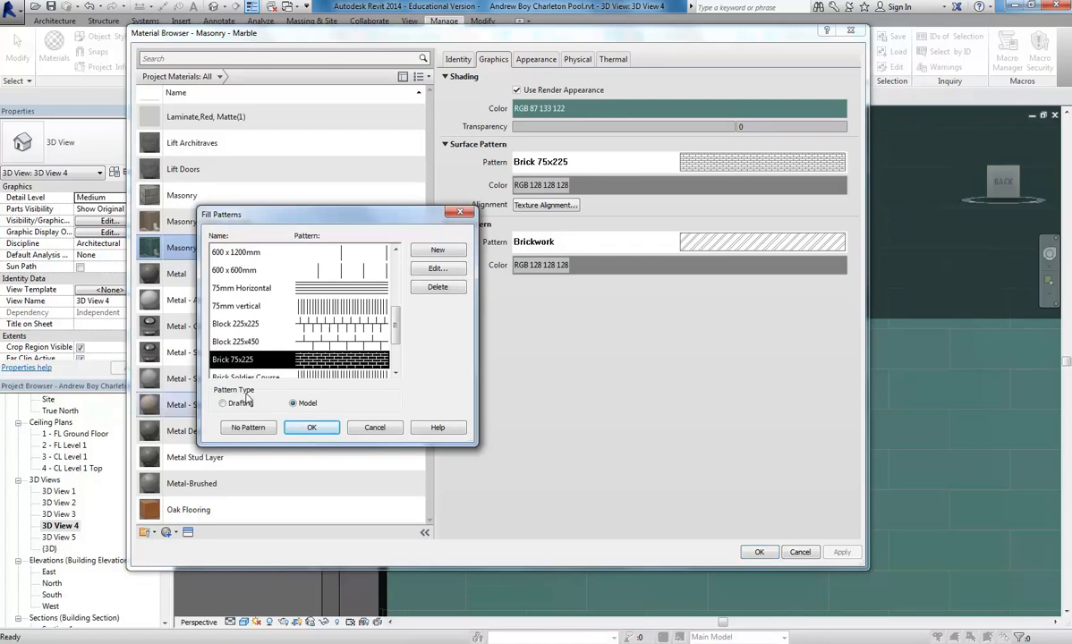
{"action": "left_click", "coordinate": [251, 426]}
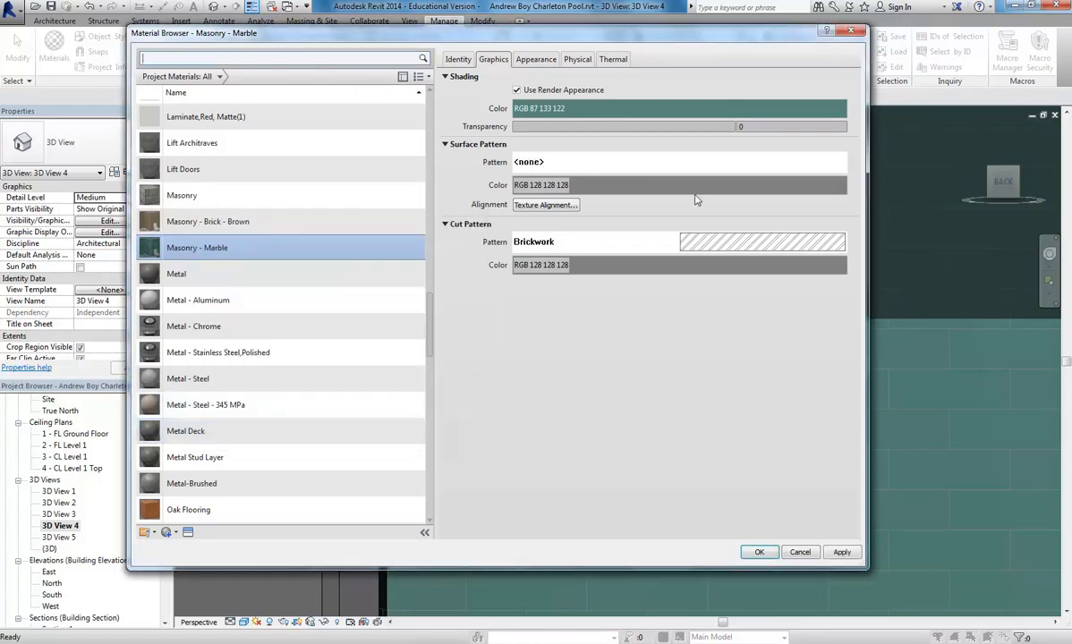
{"action": "left_click", "coordinate": [759, 552]}
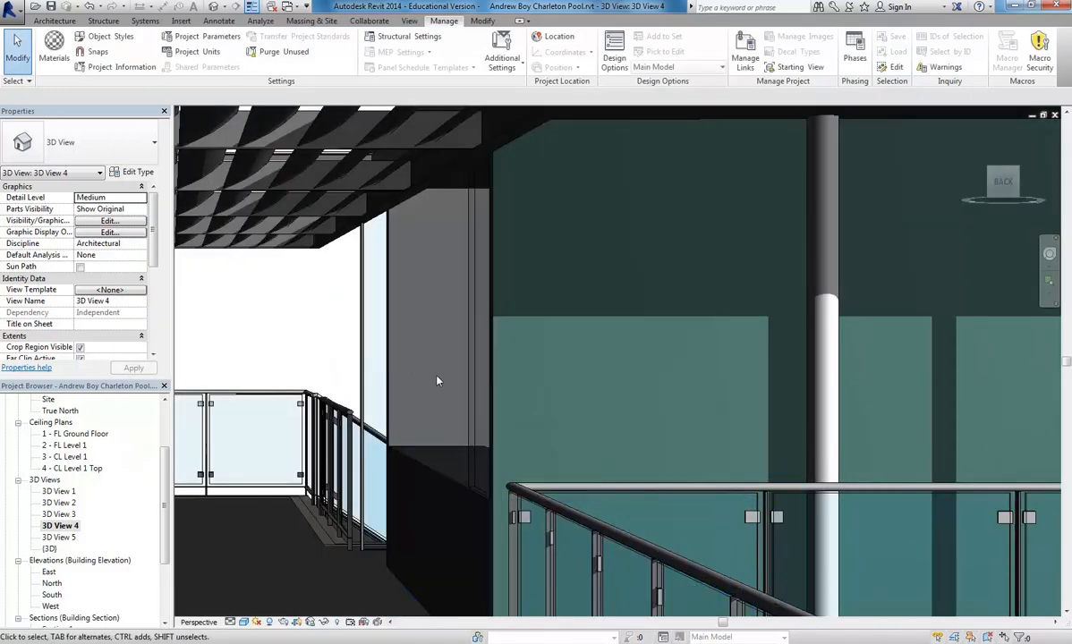
- Change 3D View 4 to the Realistic visual style and check the marble walls beside the entrance walkway
{"action": "left_click", "coordinate": [243, 621]}
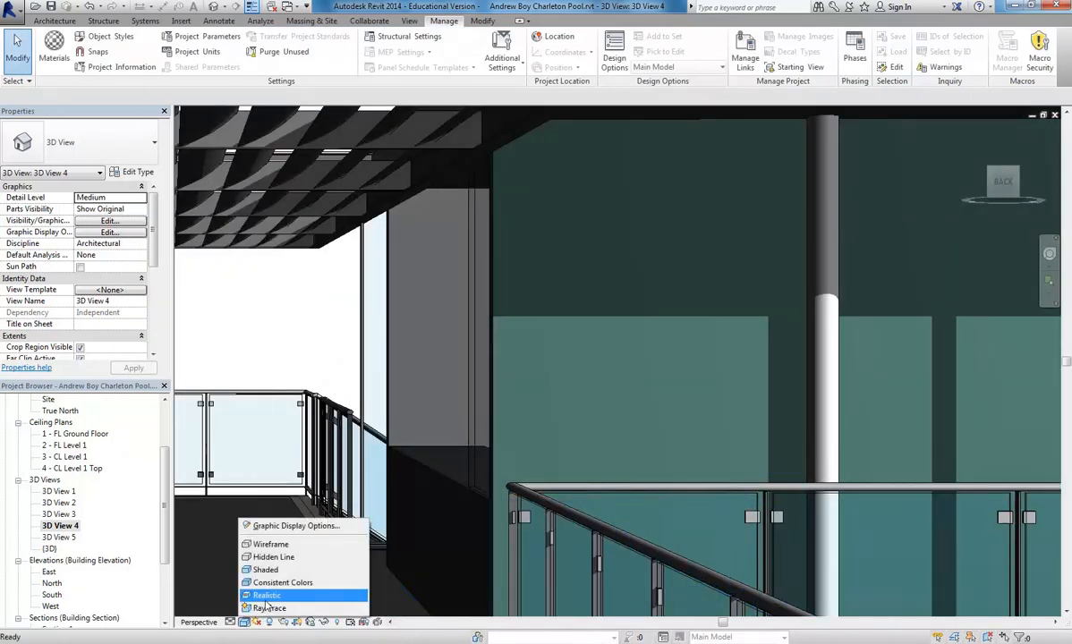
{"action": "left_click", "coordinate": [265, 596]}
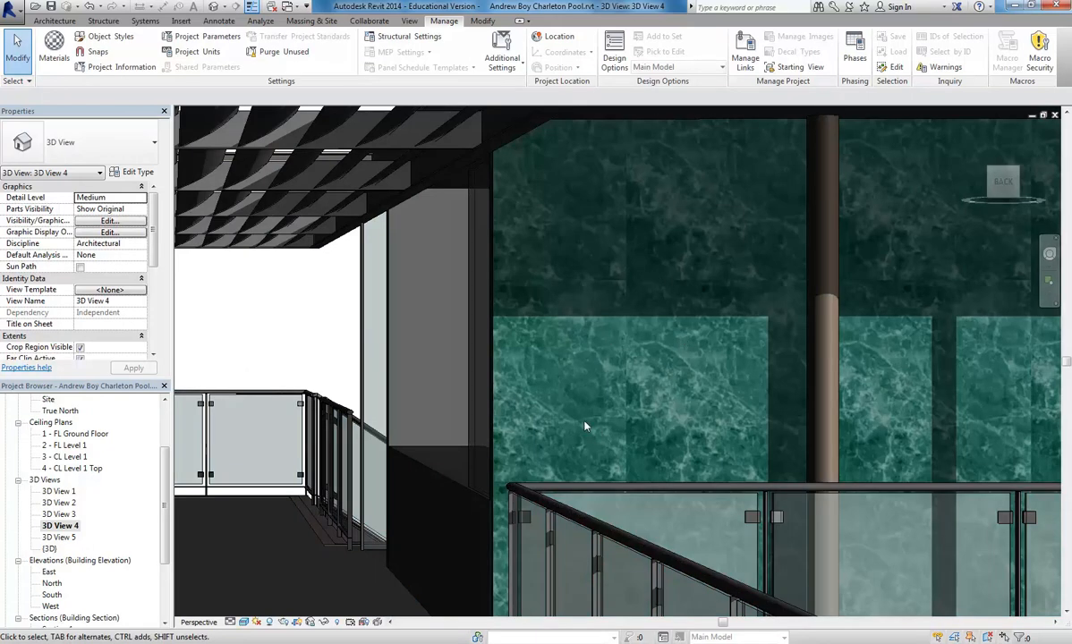
{"action": "middle_click_drag", "start_coordinate": [597, 401], "coordinate": [553, 438]}
{"action": "scroll", "coordinate": [545, 435], "scroll_direction": "down", "scroll_amount": 4}
{"action": "middle_click_drag", "start_coordinate": [415, 442], "coordinate": [673, 398]}
{"action": "scroll", "coordinate": [673, 398], "scroll_direction": "down", "scroll_amount": 1}
{"action": "scroll", "coordinate": [673, 398], "scroll_direction": "down", "scroll_amount": 2}
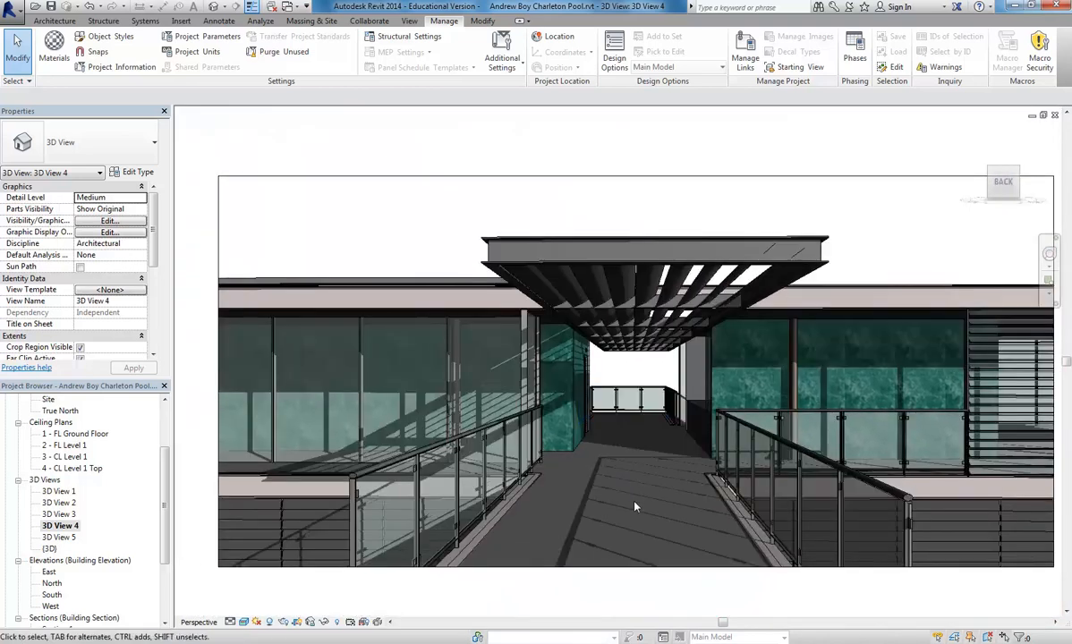
{"action": "scroll", "coordinate": [639, 426], "scroll_direction": "up", "scroll_amount": 3}
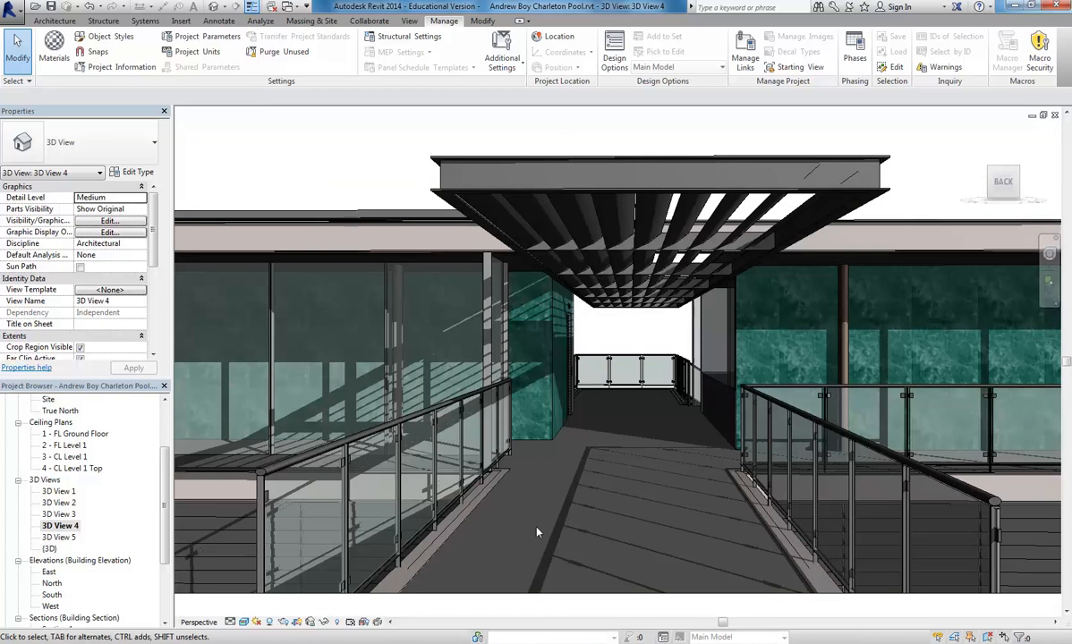
{"action": "scroll", "coordinate": [648, 425], "scroll_direction": "up", "scroll_amount": 2}
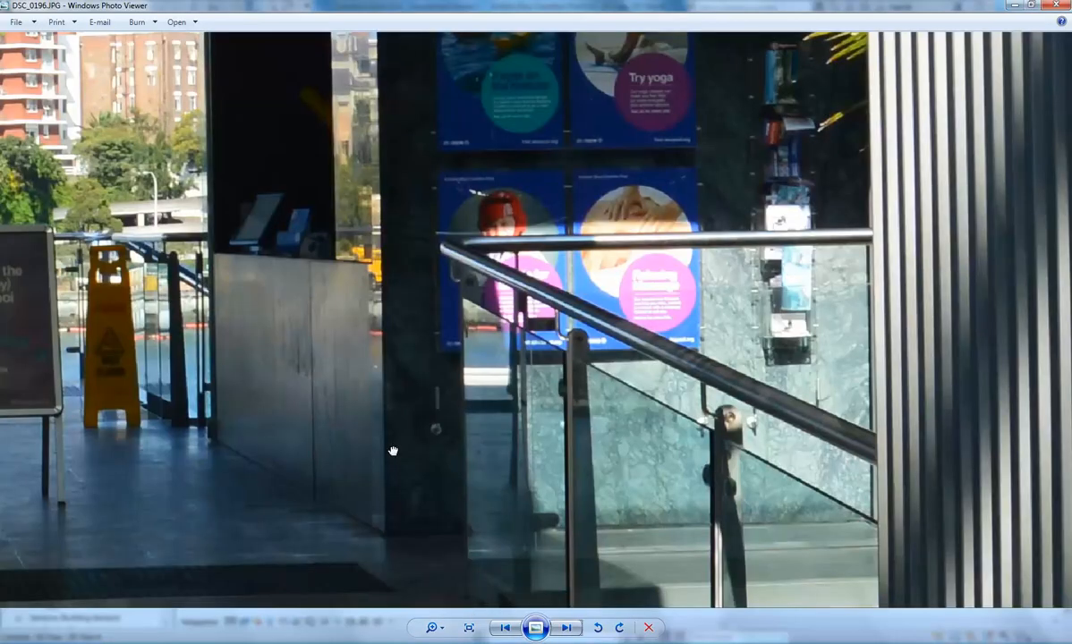
- Examine the marble wall cladding by the entrance in the reference photo DSC_0196.JPG, then minimize the photo to return to the Revit model
{"action": "scroll", "coordinate": [400, 409], "scroll_direction": "down", "scroll_amount": 2}
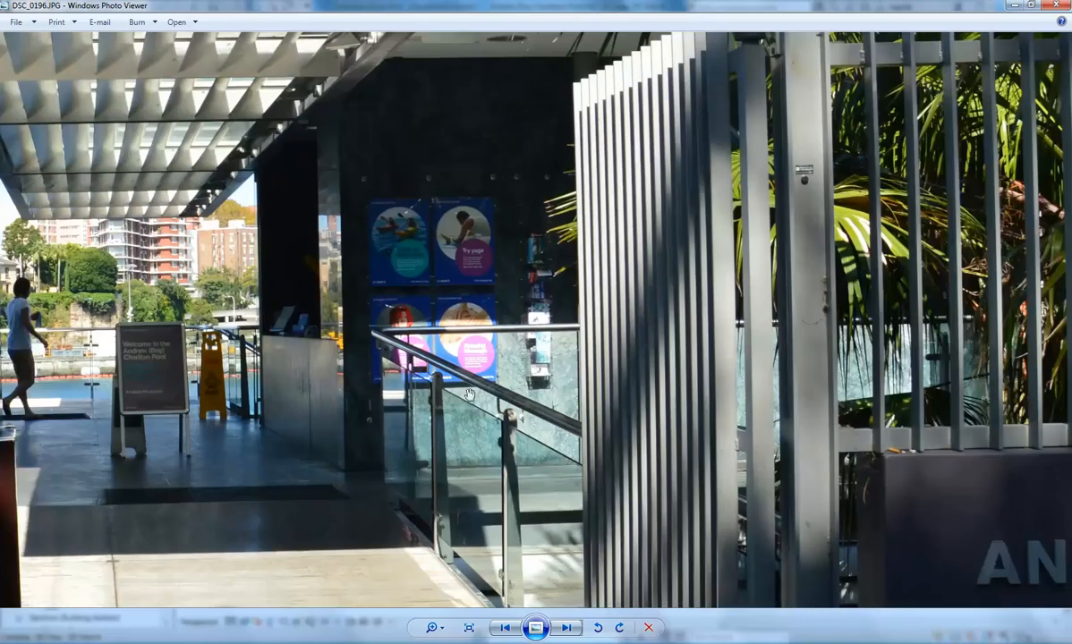
{"action": "scroll", "coordinate": [397, 416], "scroll_direction": "down", "scroll_amount": 2}
{"action": "scroll", "coordinate": [414, 564], "scroll_direction": "up", "scroll_amount": 3}
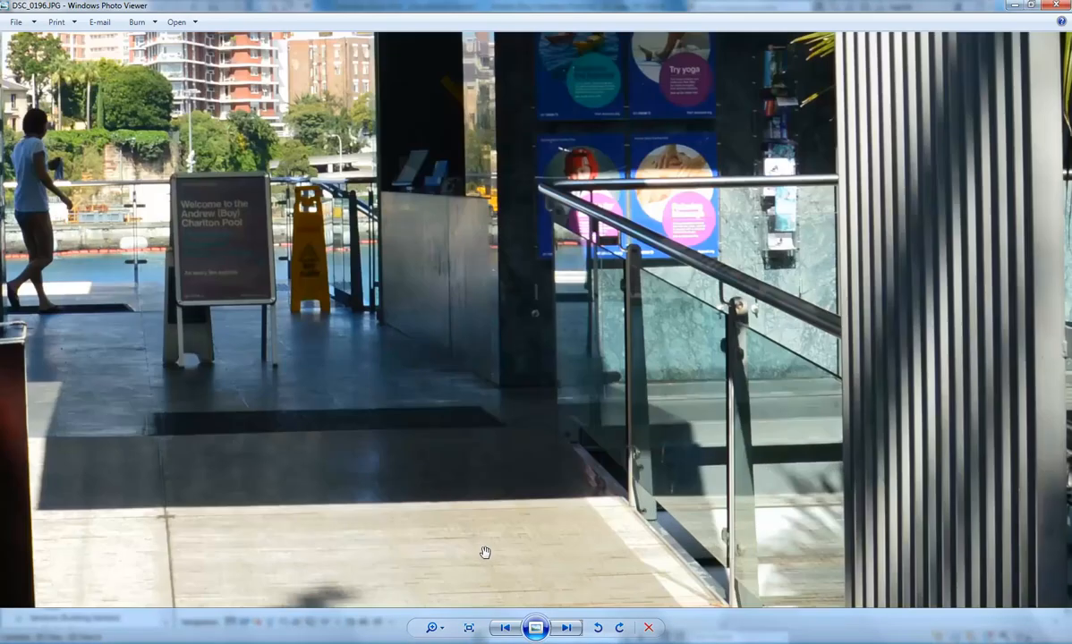
{"action": "scroll", "coordinate": [472, 489], "scroll_direction": "up", "scroll_amount": 2}
{"action": "scroll", "coordinate": [472, 489], "scroll_direction": "down", "scroll_amount": 4}
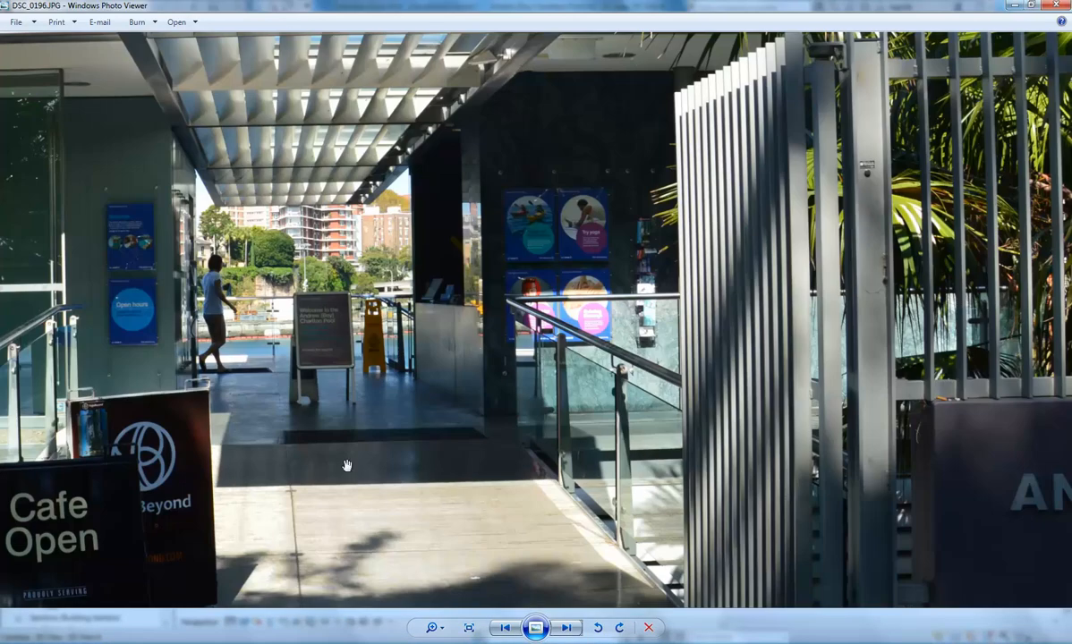
{"action": "left_click", "coordinate": [1013, 5]}
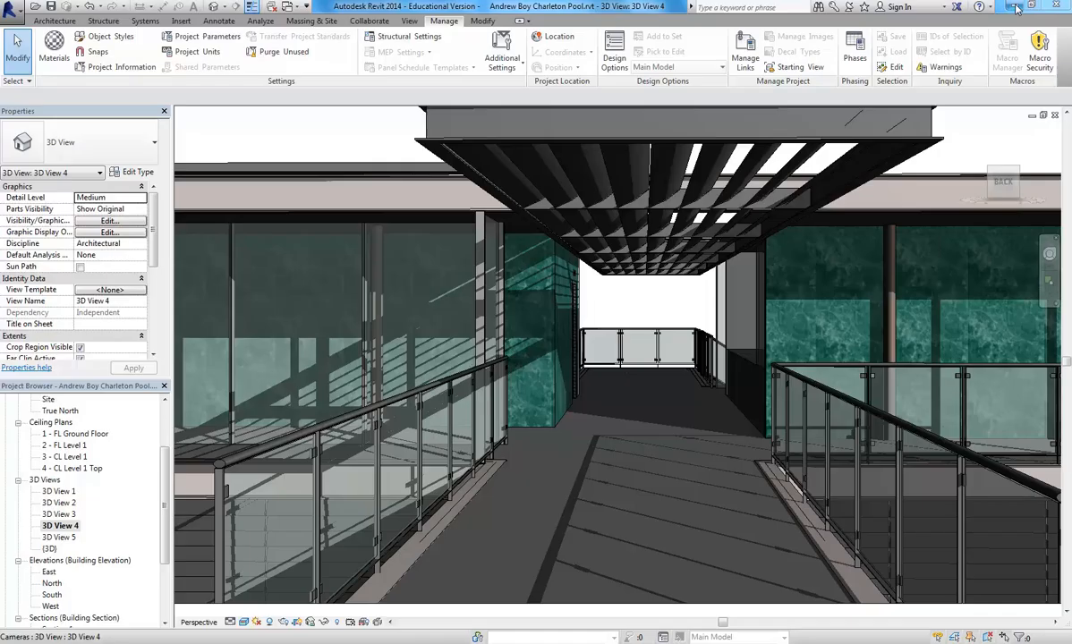
{"action": "left_click", "coordinate": [621, 366]}
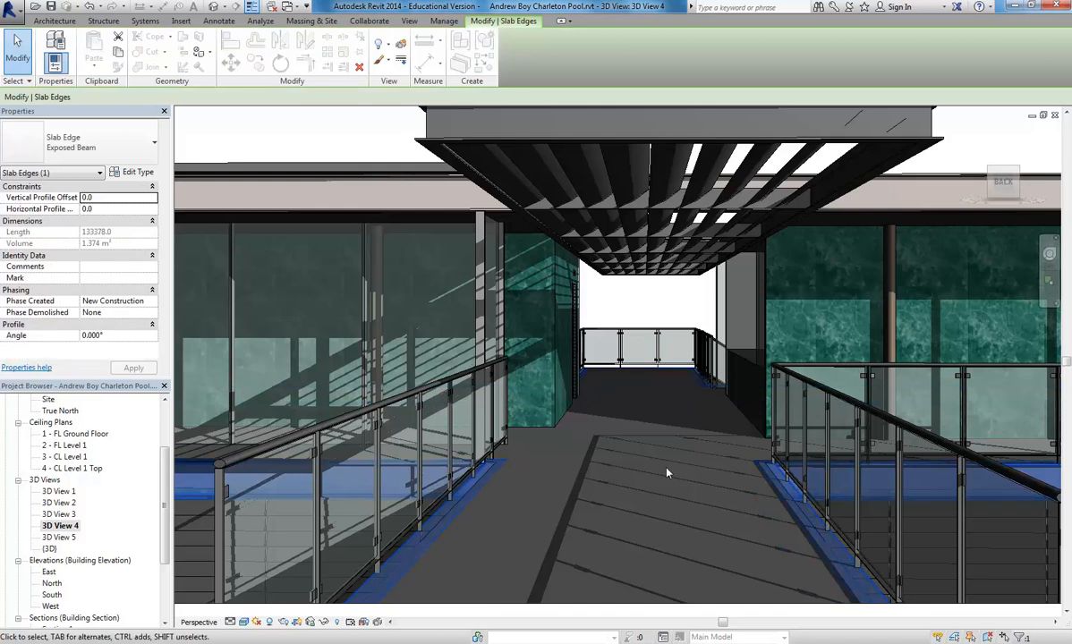
{"action": "key", "text": "Escape"}
{"action": "scroll", "coordinate": [605, 421], "scroll_direction": "up", "scroll_amount": 3}
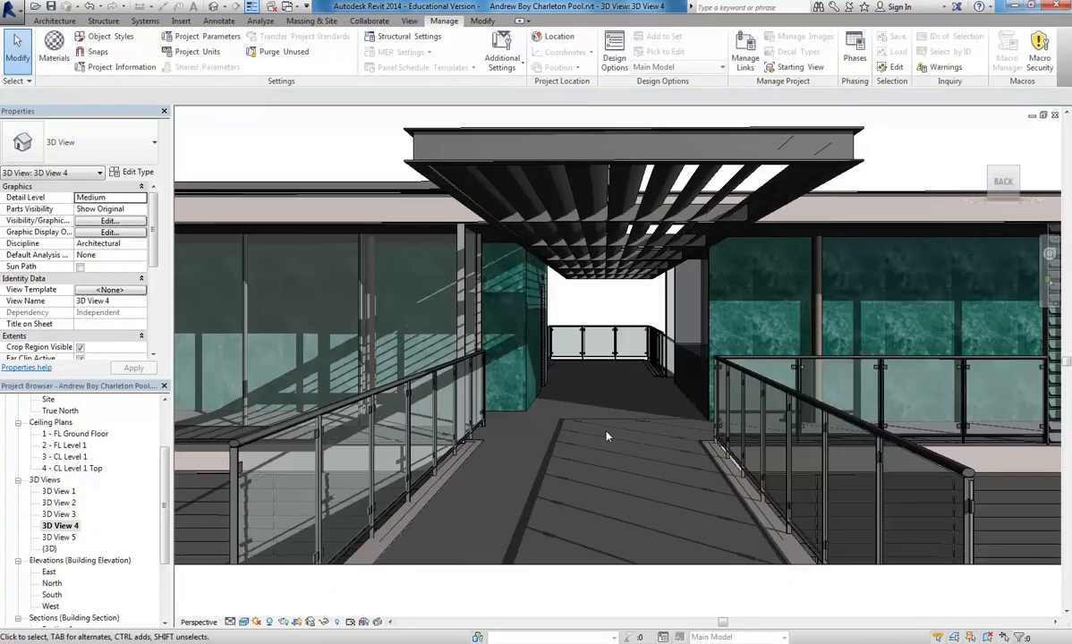
{"action": "scroll", "coordinate": [607, 436], "scroll_direction": "up", "scroll_amount": 2}
- Switch to the reference photo DSC_0196.JPG in Windows Photo Viewer and examine the entrance walkway's floor tiles and joints
{"action": "key", "text": "alt+Tab"}
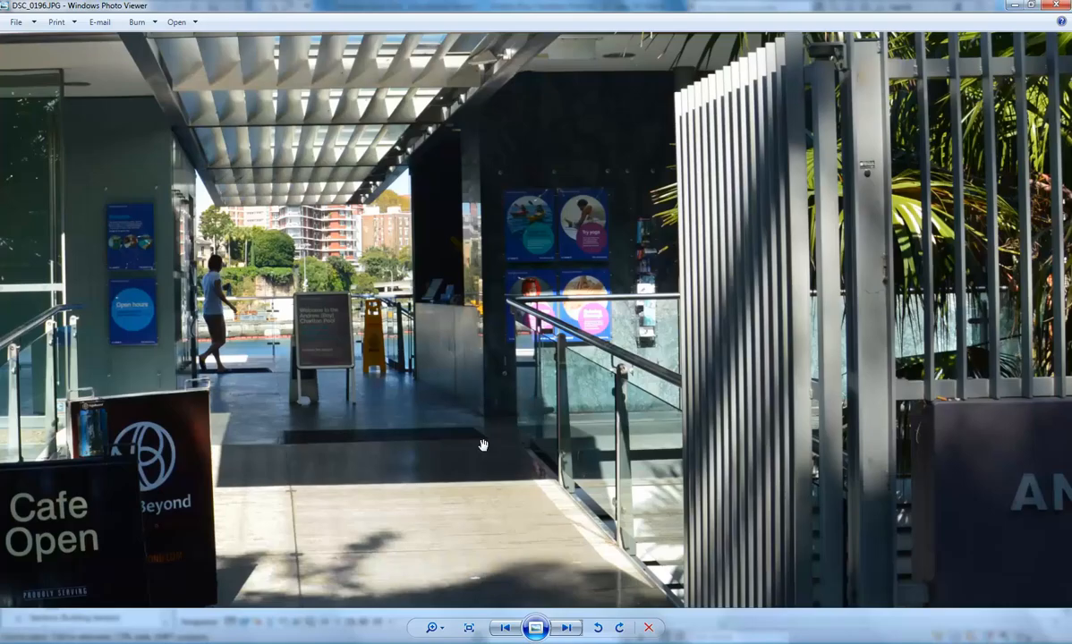
{"action": "scroll", "coordinate": [332, 415], "scroll_direction": "up", "scroll_amount": 3}
{"action": "scroll", "coordinate": [332, 415], "scroll_direction": "down", "scroll_amount": 2}
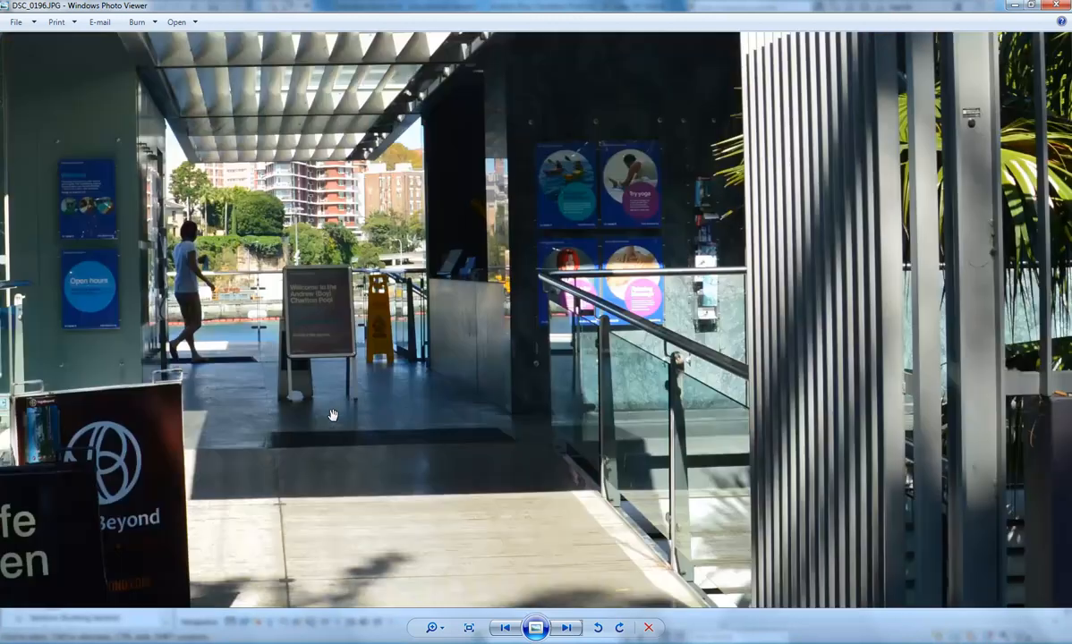
{"action": "scroll", "coordinate": [517, 444], "scroll_direction": "up", "scroll_amount": 2}
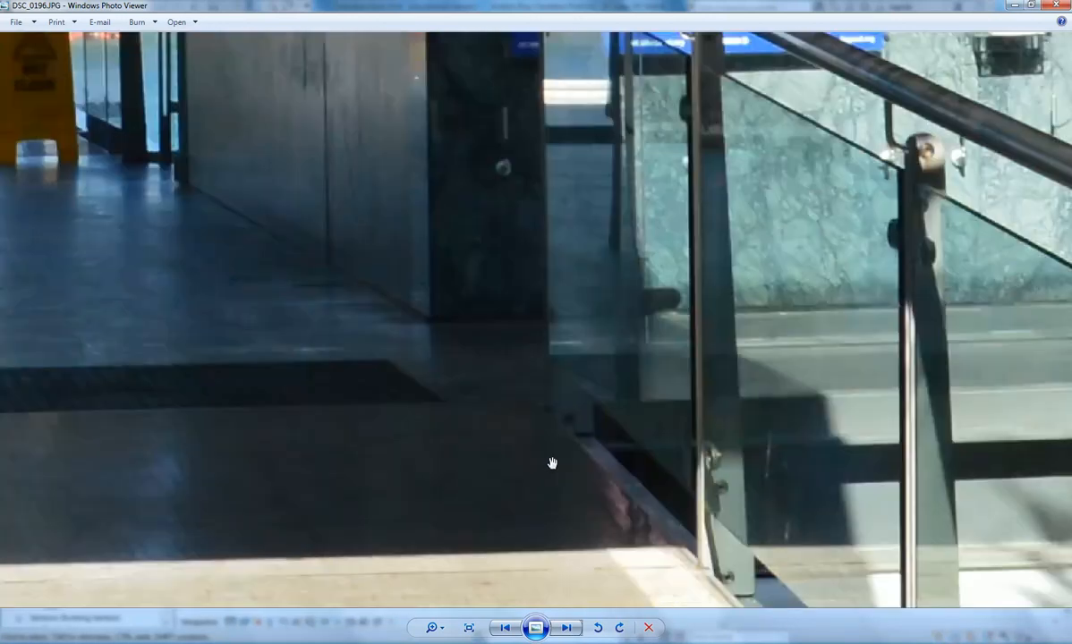
{"action": "scroll", "coordinate": [552, 463], "scroll_direction": "down", "scroll_amount": 3}
{"action": "scroll", "coordinate": [270, 515], "scroll_direction": "up", "scroll_amount": 4}
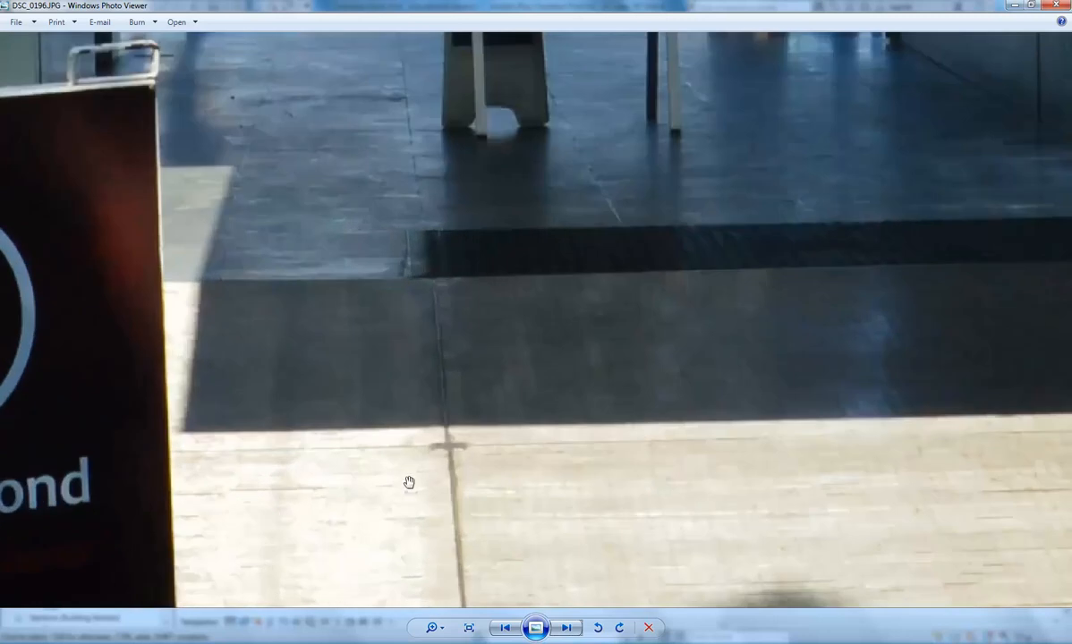
{"action": "scroll", "coordinate": [409, 482], "scroll_direction": "up", "scroll_amount": 2}
{"action": "scroll", "coordinate": [430, 446], "scroll_direction": "down", "scroll_amount": 4}
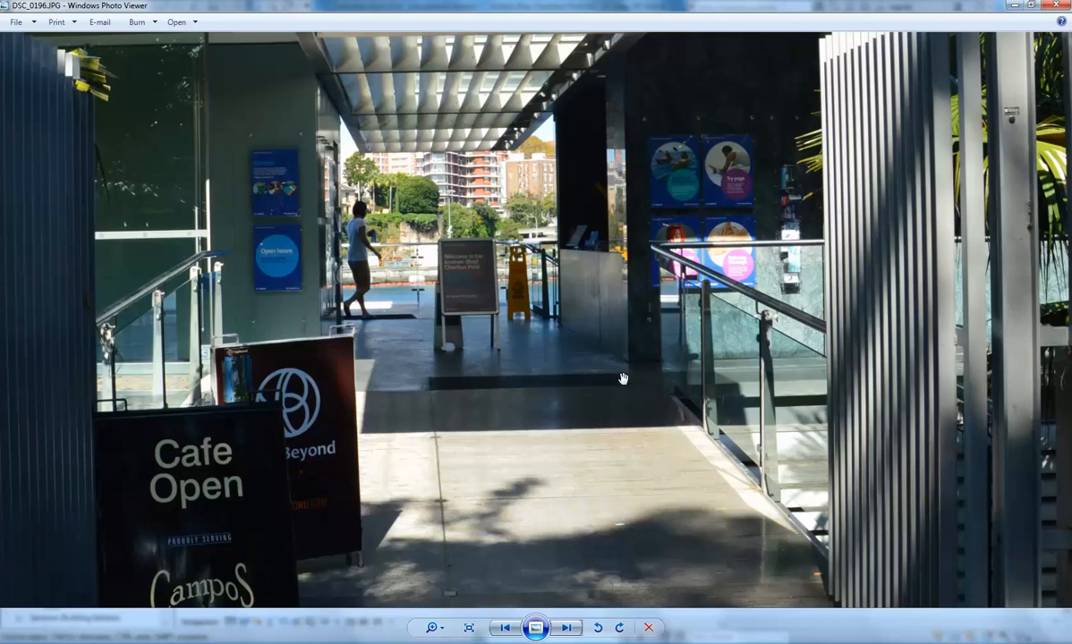
{"action": "scroll", "coordinate": [376, 358], "scroll_direction": "up", "scroll_amount": 4}
{"action": "scroll", "coordinate": [387, 373], "scroll_direction": "down", "scroll_amount": 4}
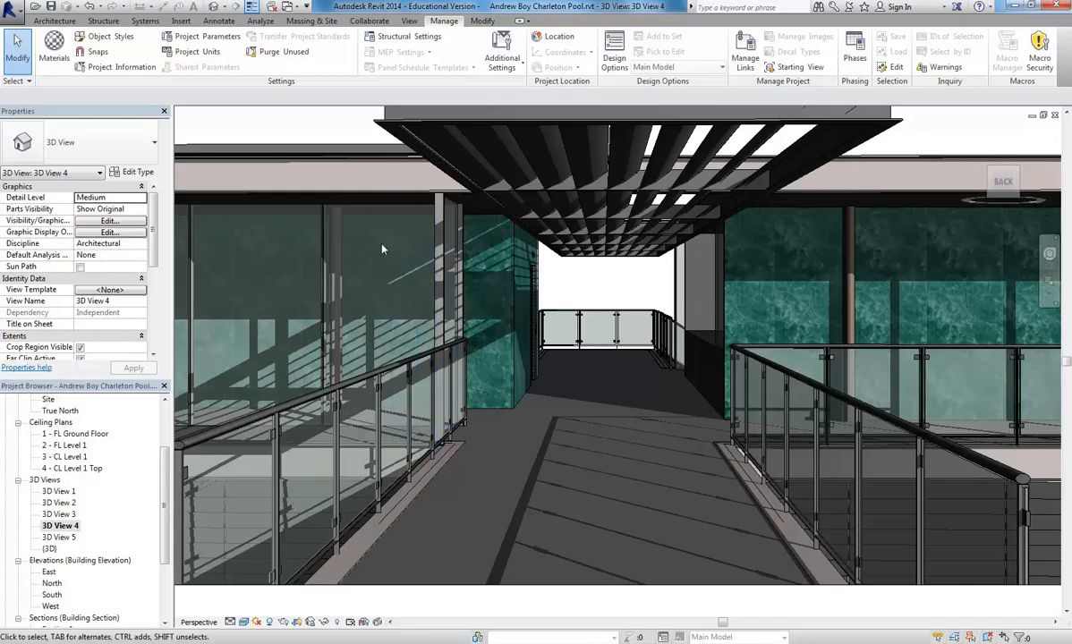
- Duplicate the walkway floor's Generic 300mm type as a new floor type named Floortiles
{"action": "left_click", "coordinate": [580, 438]}
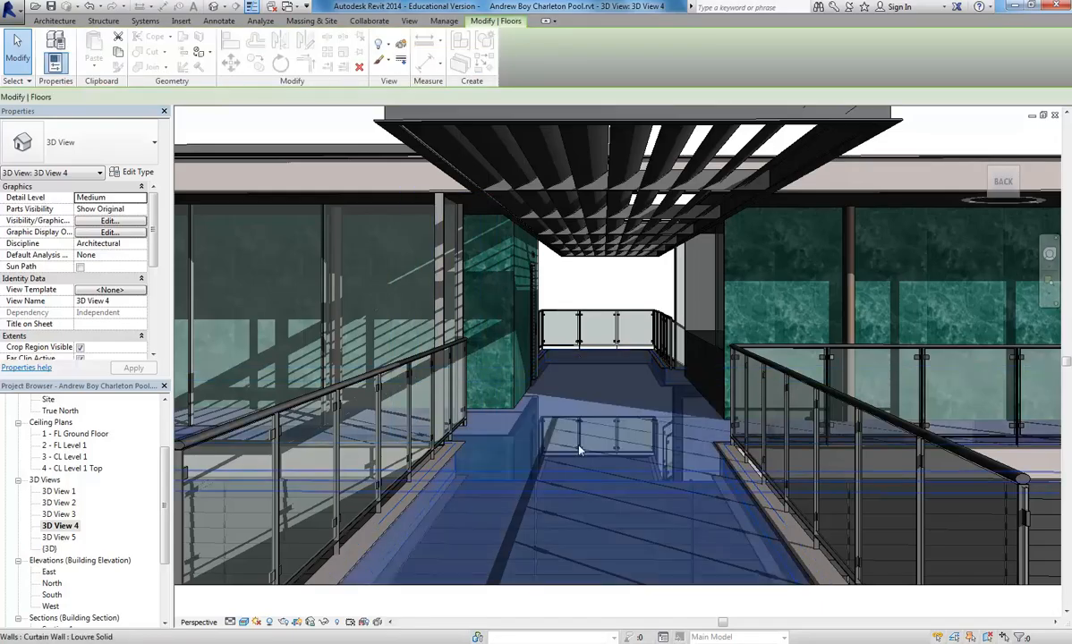
{"action": "left_click", "coordinate": [134, 173]}
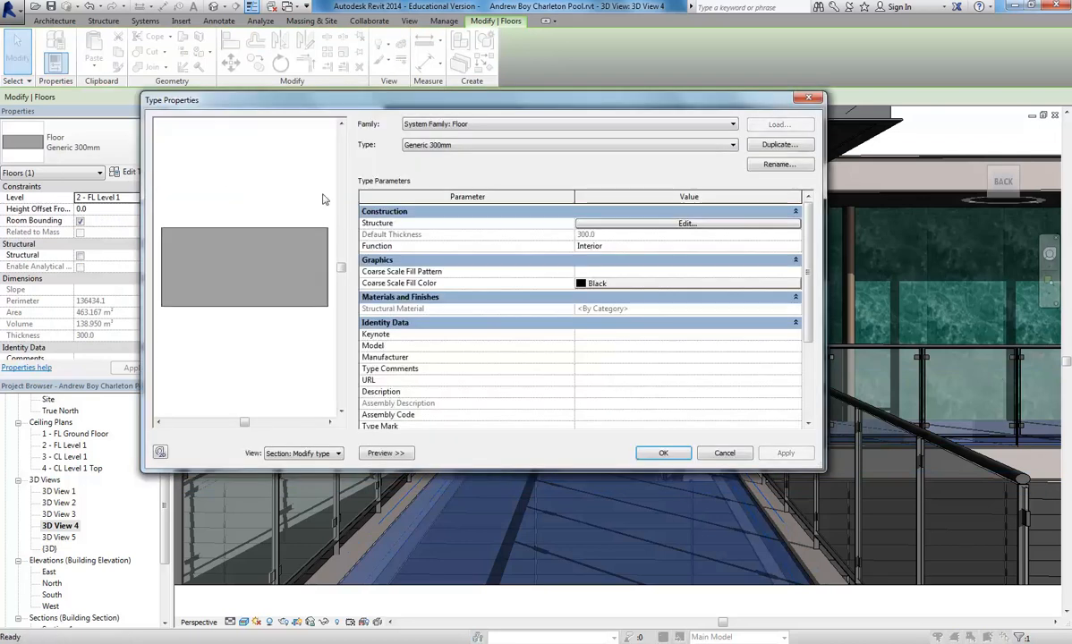
{"action": "left_click", "coordinate": [778, 146]}
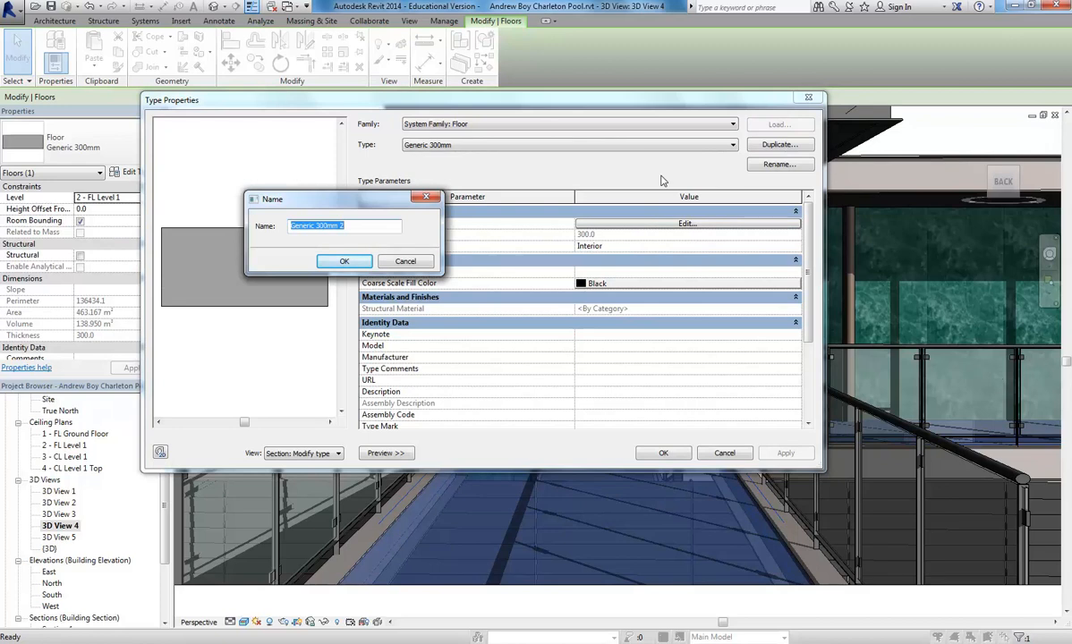
{"action": "type", "text": "Floor"}
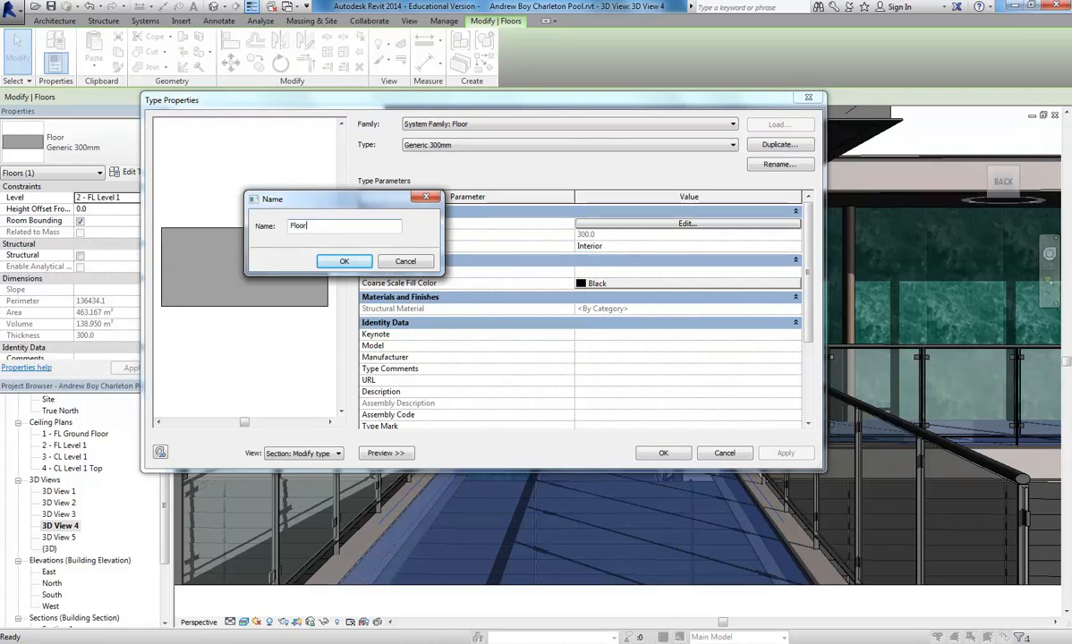
{"action": "type", "text": "tiles"}
{"action": "key", "text": "Return"}
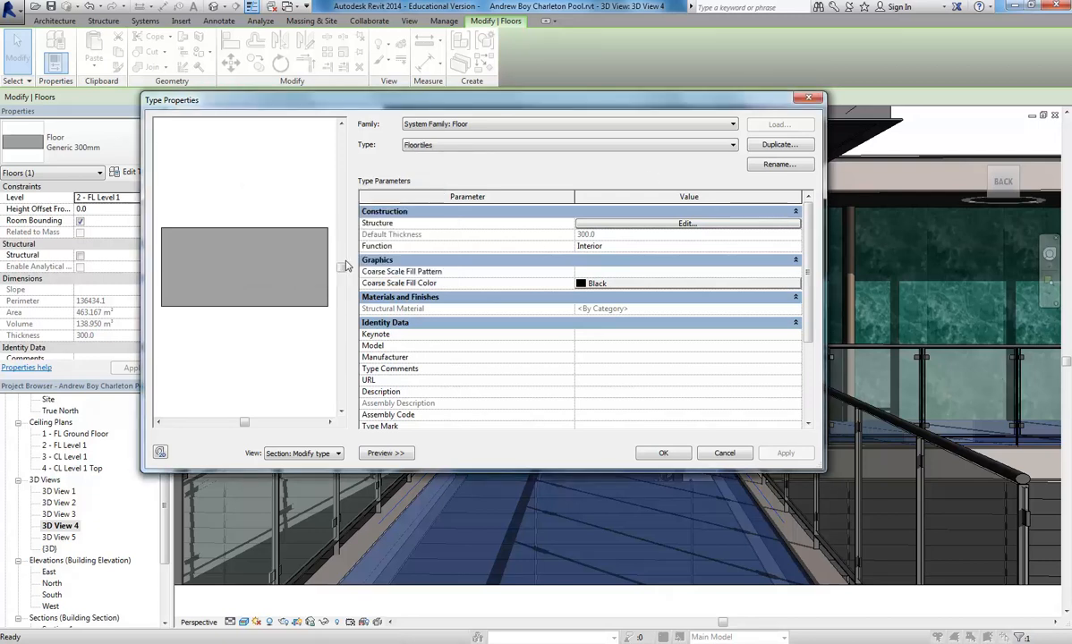
- Set the Floortiles structure layer's thickness to 280 mm and insert a new layer above the upper core boundary
{"action": "left_click", "coordinate": [678, 227]}
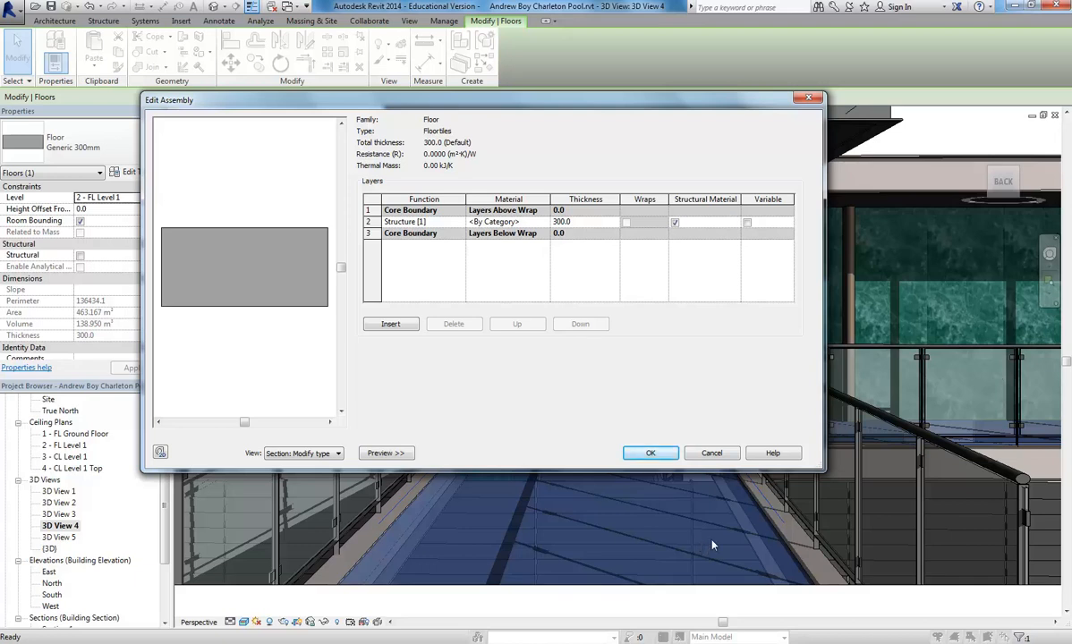
{"action": "left_click", "coordinate": [442, 225]}
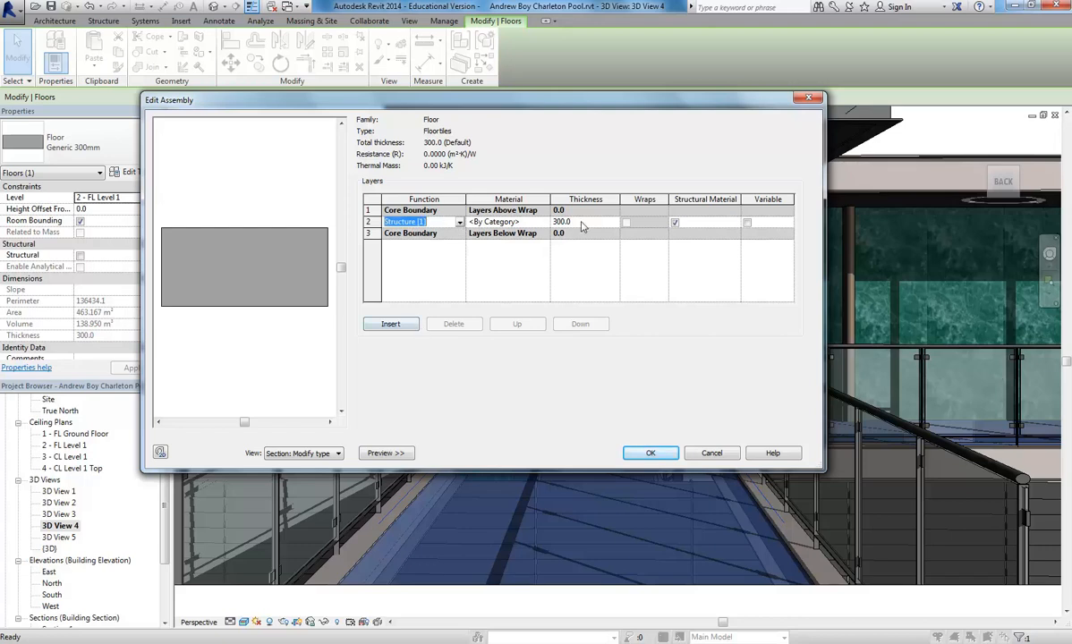
{"action": "left_click", "coordinate": [581, 223]}
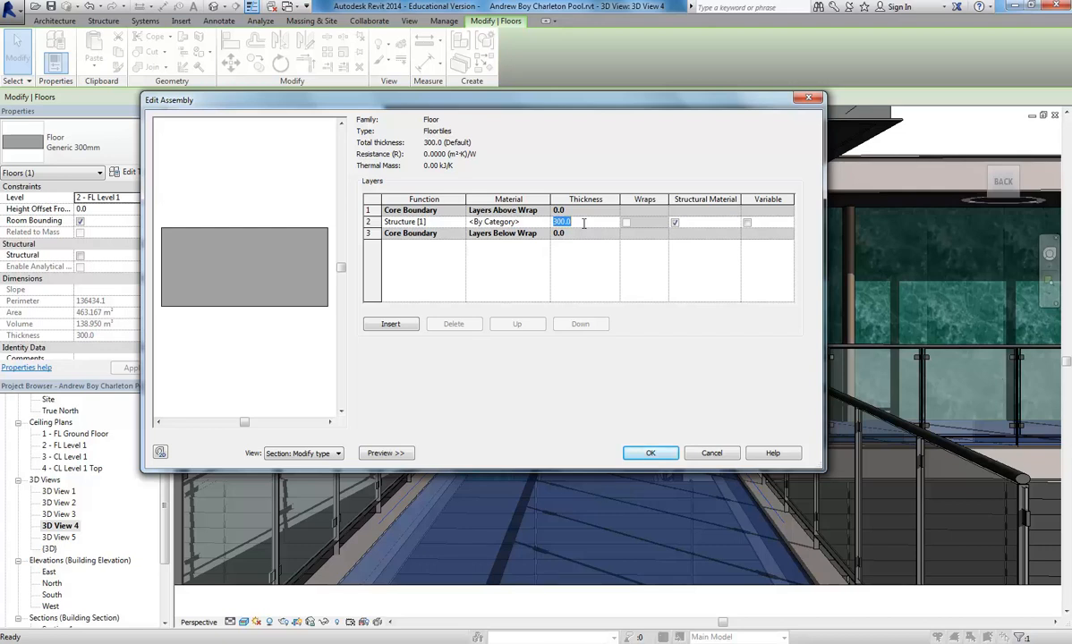
{"action": "type", "text": "280"}
{"action": "left_click", "coordinate": [391, 324]}
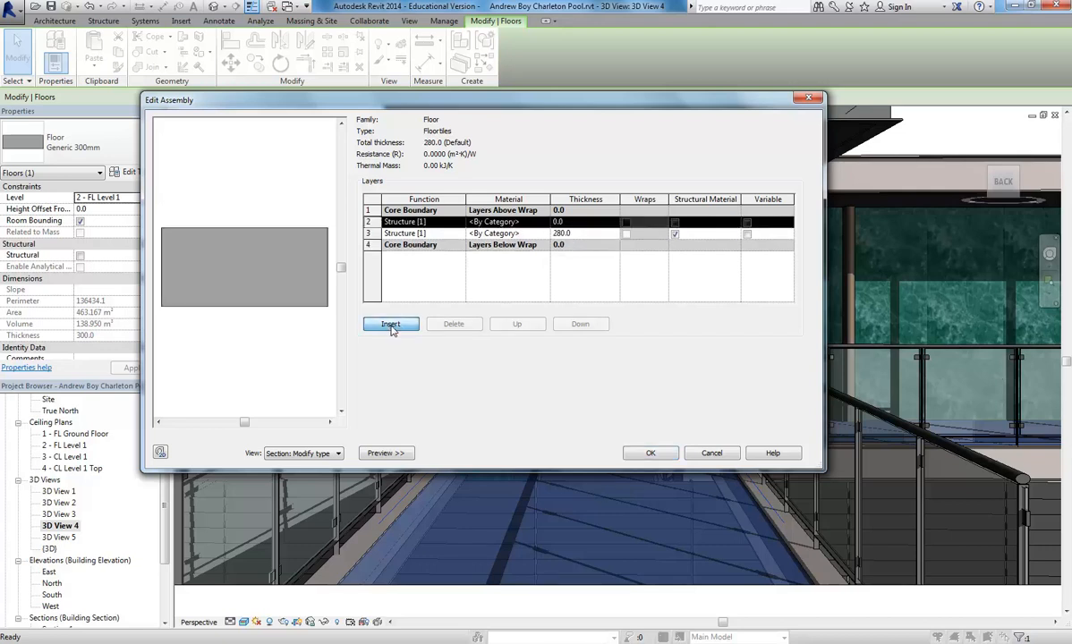
{"action": "left_click", "coordinate": [517, 324]}
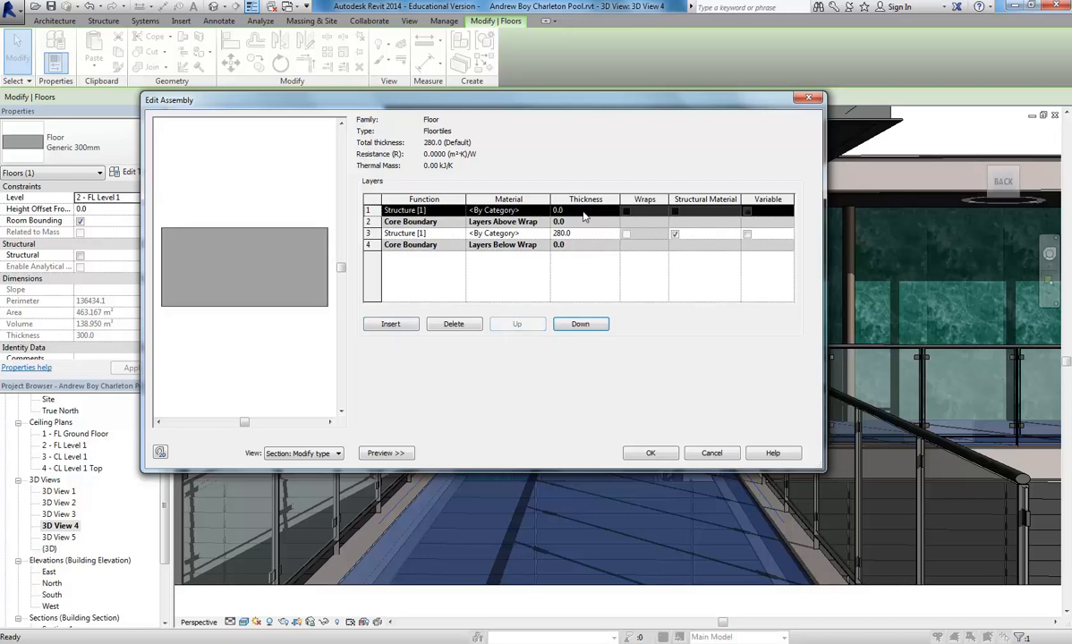
- Set the new top layer of the Floortiles assembly to 20 mm thickness with the function Finish 1 [4]
{"action": "left_click", "coordinate": [583, 211]}
{"action": "type", "text": "20"}
{"action": "left_click", "coordinate": [528, 211]}
{"action": "left_click", "coordinate": [438, 211]}
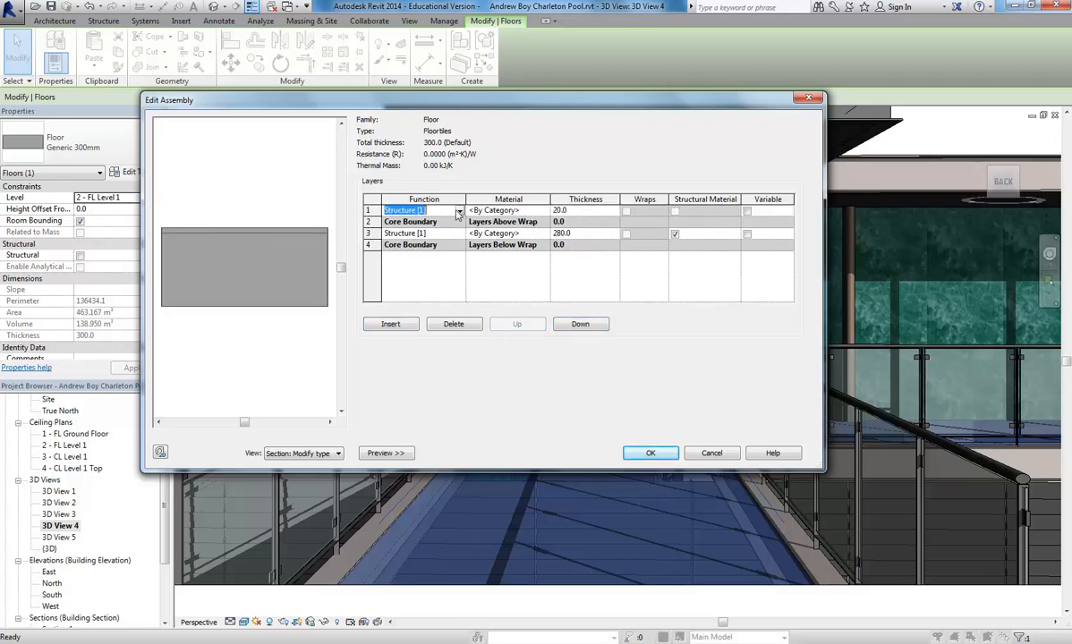
{"action": "left_click", "coordinate": [459, 211]}
{"action": "left_click", "coordinate": [398, 250]}
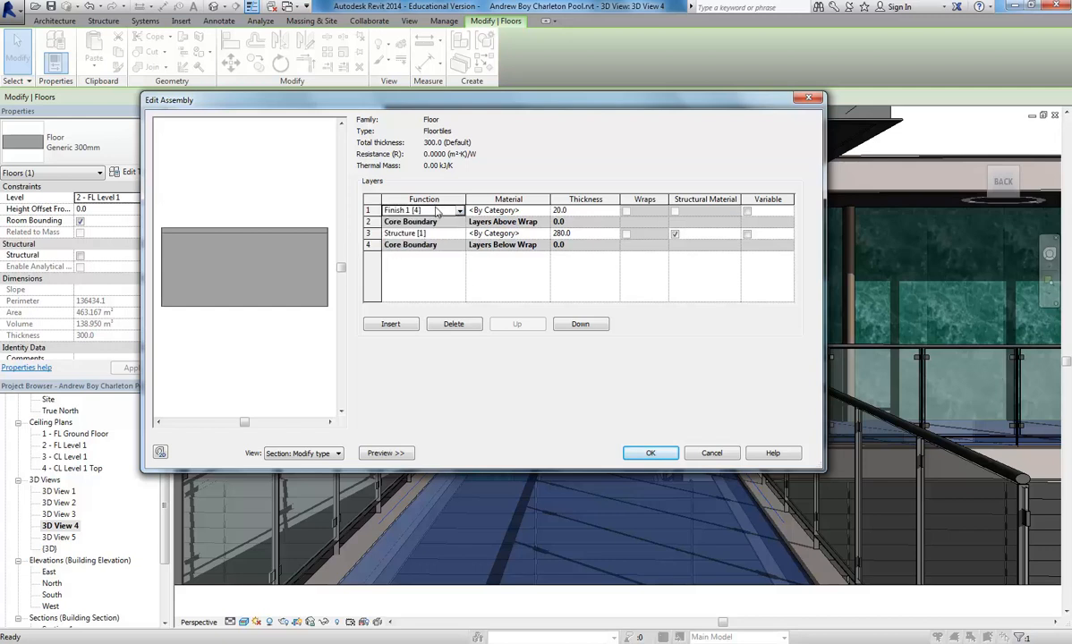
- For the finish layer's material, duplicate Concrete, Sand/Cement Screed and name the copy Concrete Tiles
{"action": "left_click", "coordinate": [521, 211]}
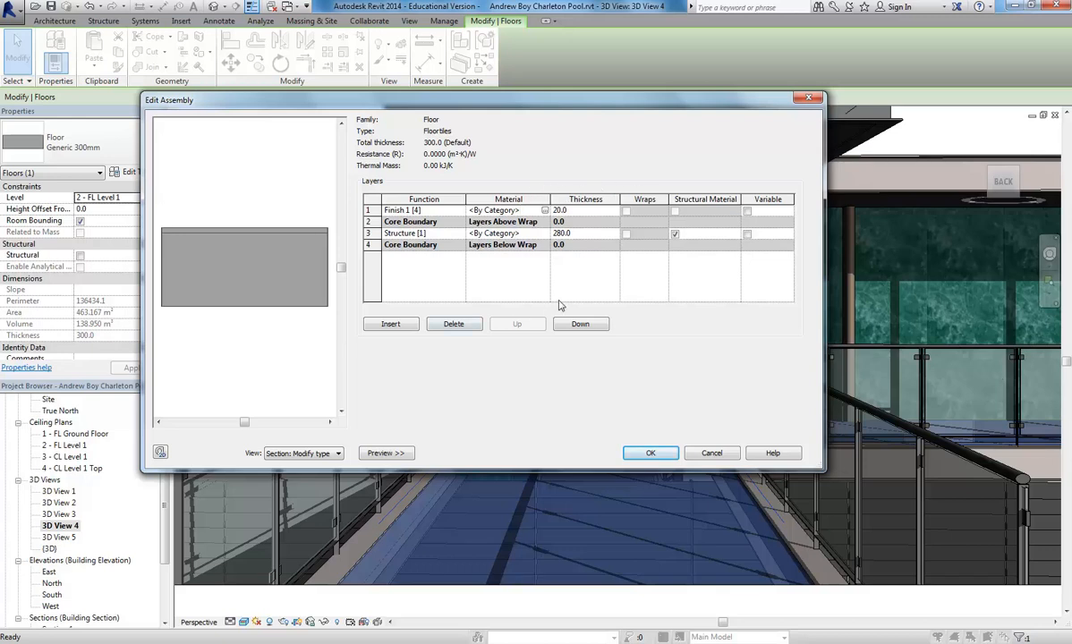
{"action": "left_click", "coordinate": [590, 211]}
{"action": "left_click", "coordinate": [496, 211]}
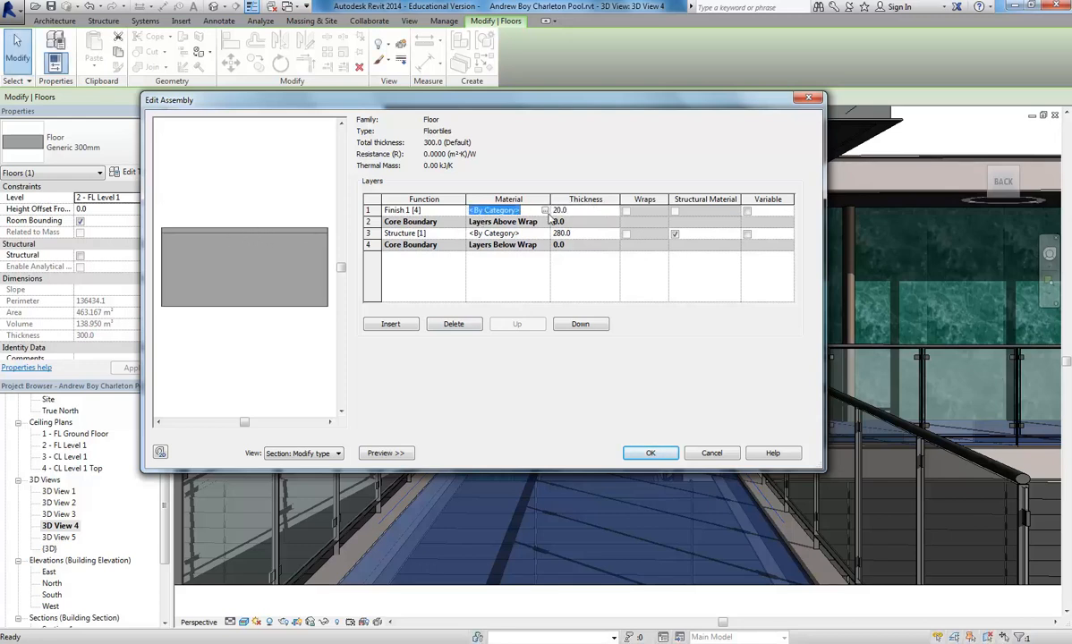
{"action": "left_click", "coordinate": [545, 211]}
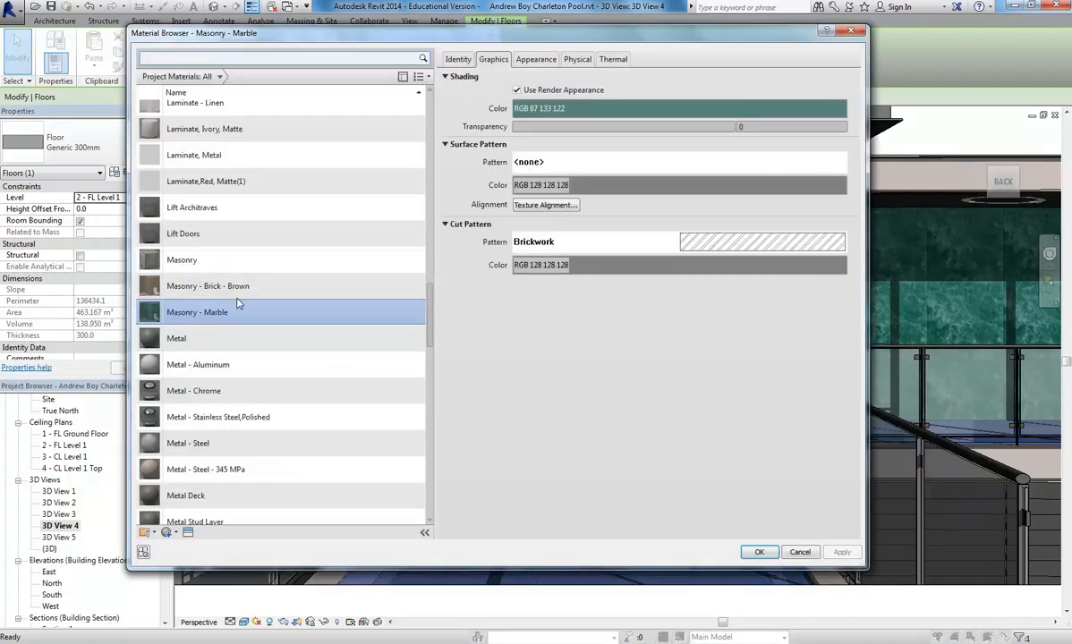
{"action": "left_click_drag", "start_coordinate": [432, 331], "coordinate": [447, 172]}
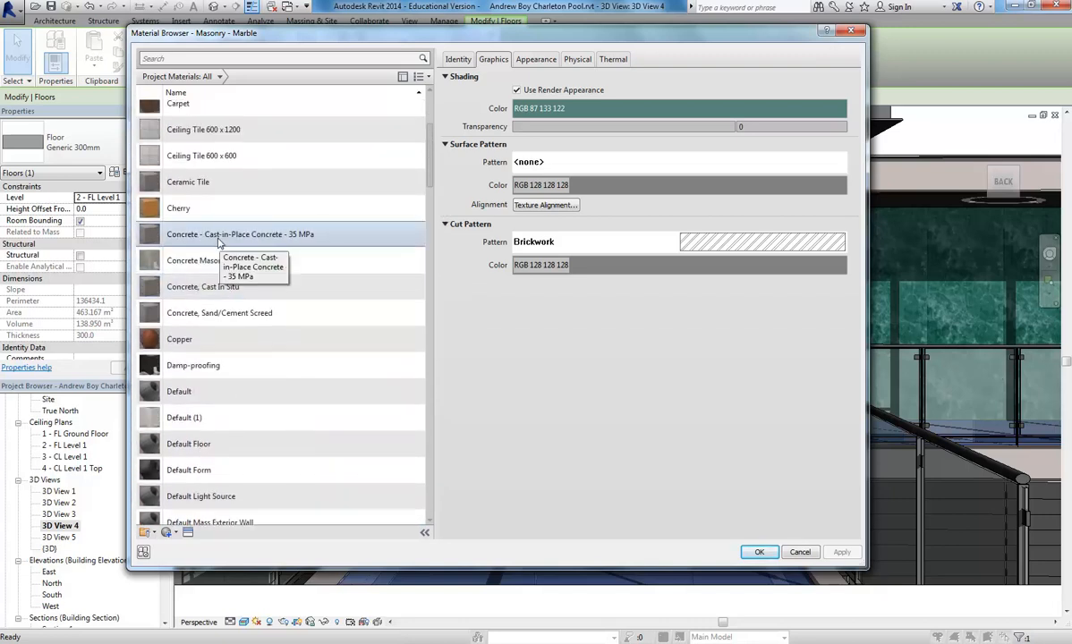
{"action": "right_click", "coordinate": [210, 317]}
{"action": "left_click", "coordinate": [231, 341]}
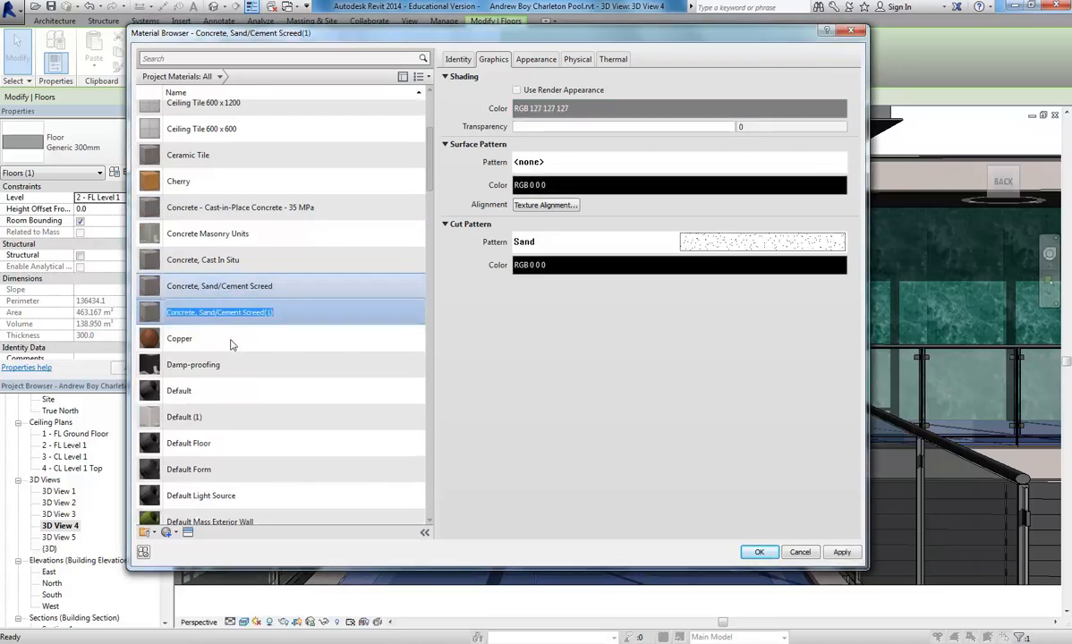
{"action": "type", "text": "c"}
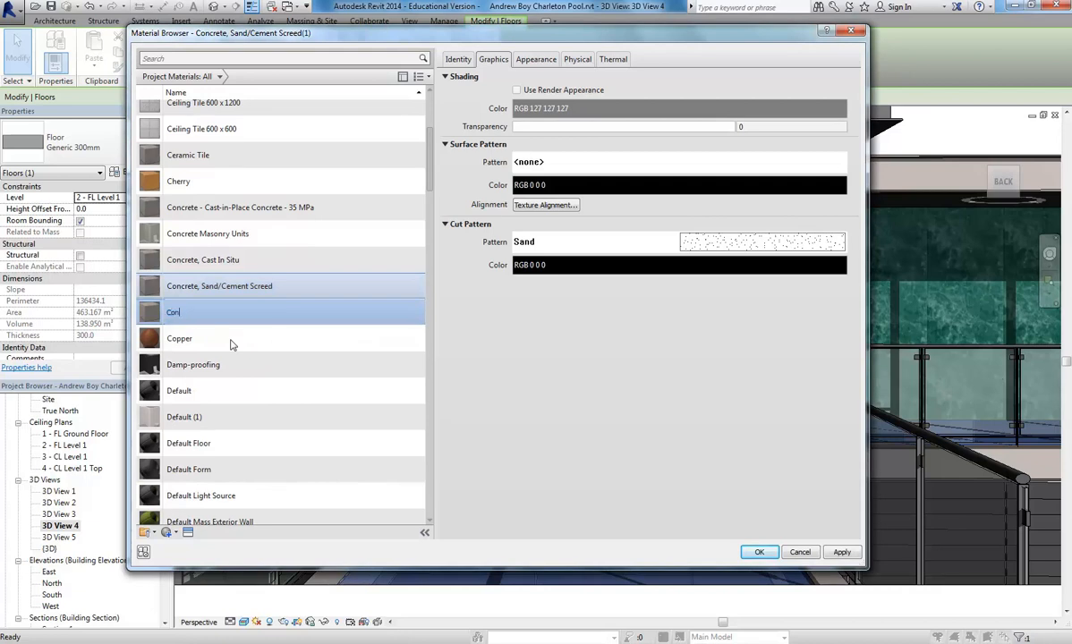
{"action": "type", "text": "oncrete Tiles"}
{"action": "key", "text": "Return"}
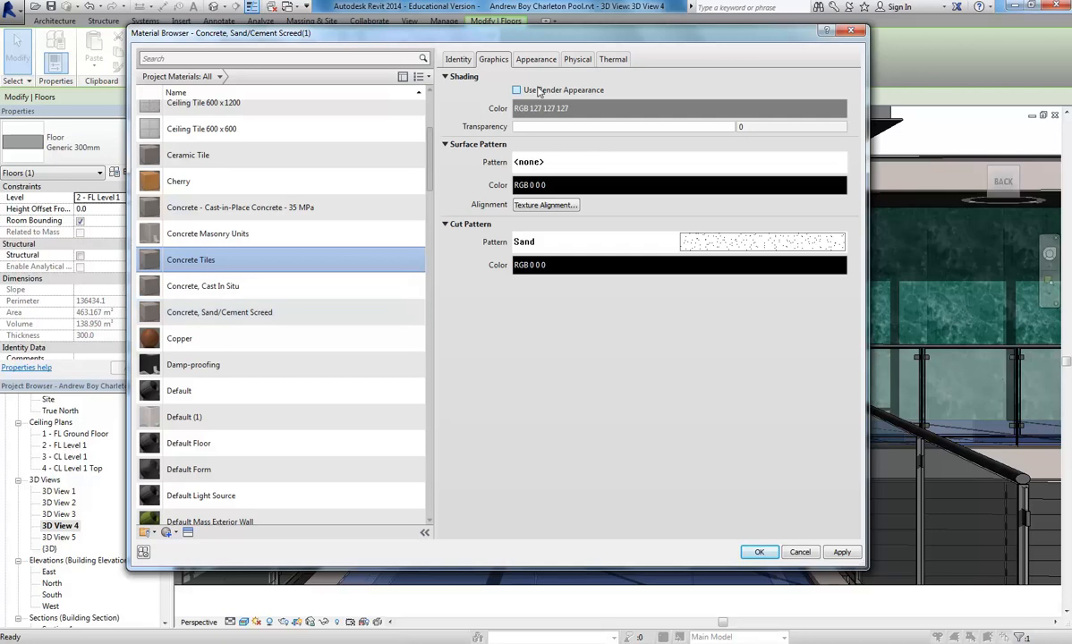
- Replace the Concrete Tiles appearance asset with Smooth Precast Structural from the appearance library's Concrete category
{"action": "left_click", "coordinate": [535, 59]}
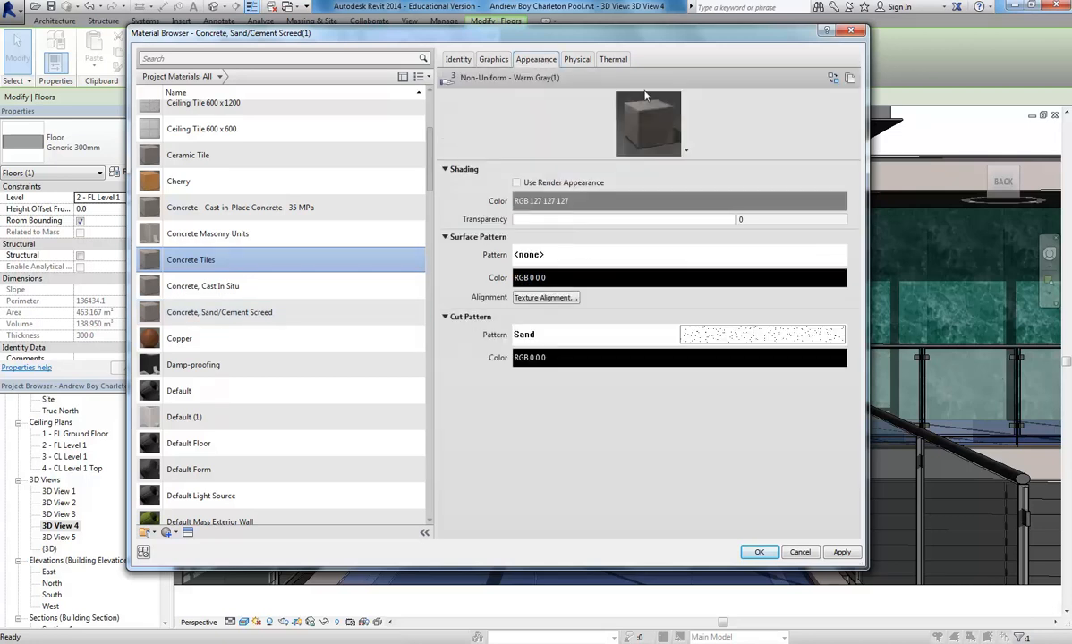
{"action": "left_click", "coordinate": [837, 82]}
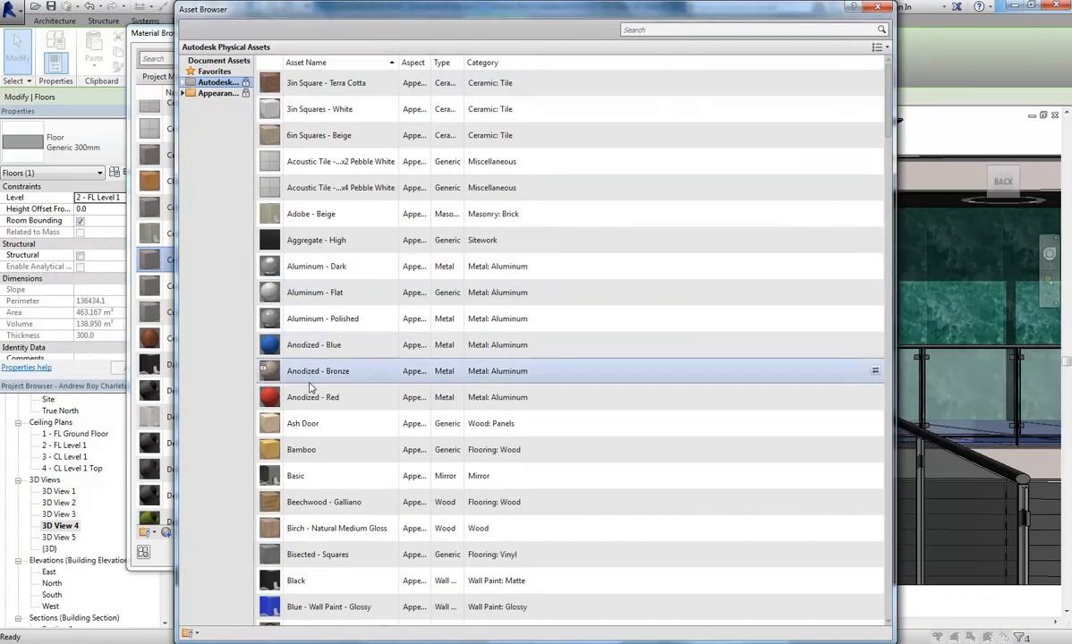
{"action": "left_click", "coordinate": [183, 93]}
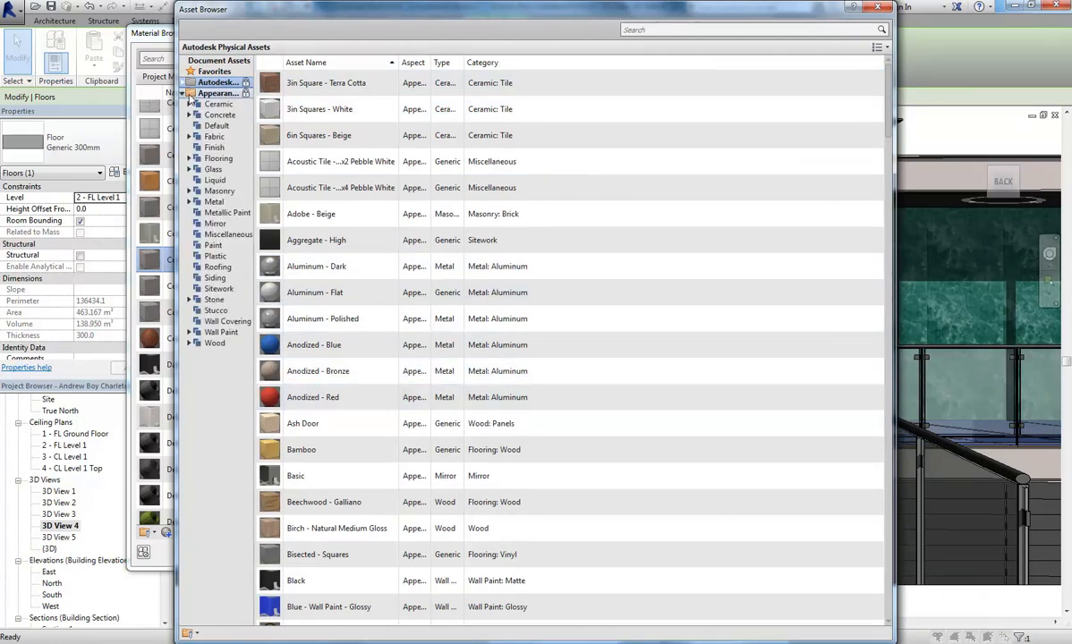
{"action": "left_click", "coordinate": [212, 299]}
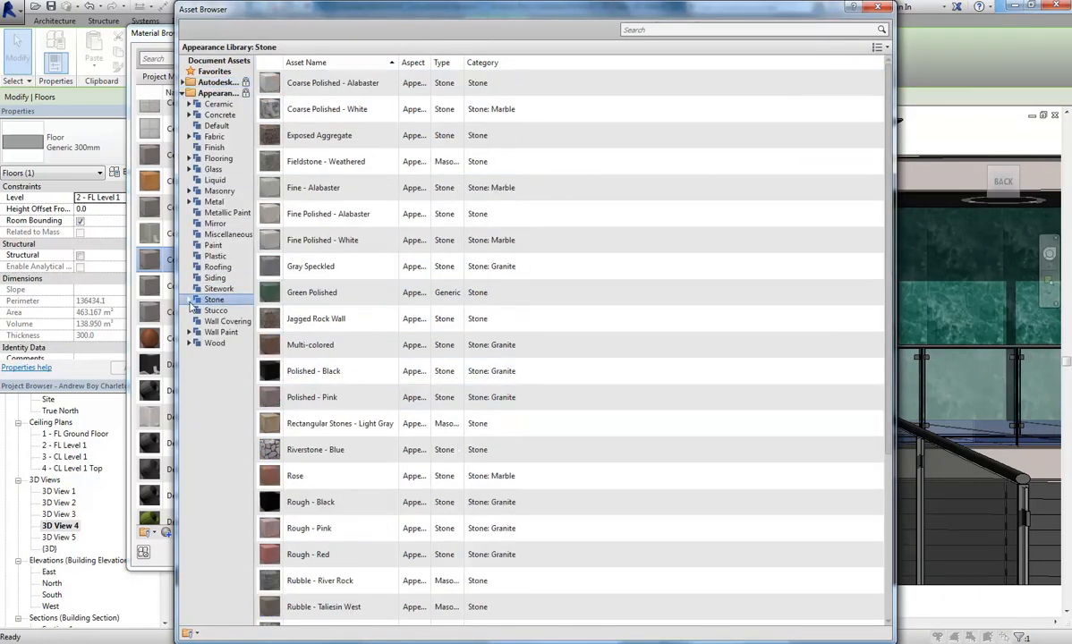
{"action": "double_click", "coordinate": [215, 300]}
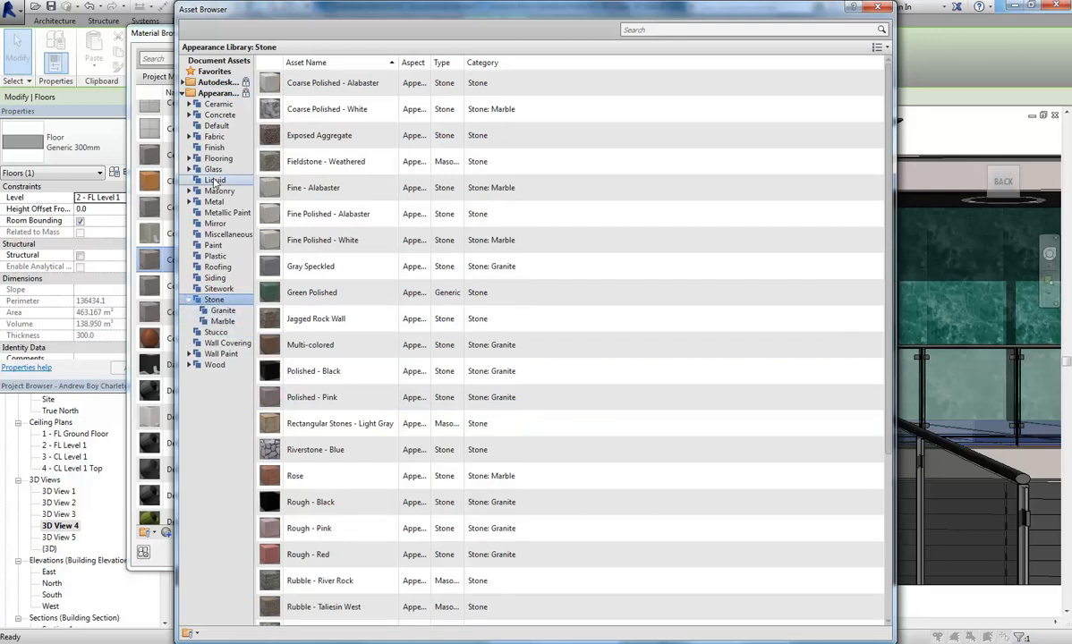
{"action": "left_click", "coordinate": [218, 115]}
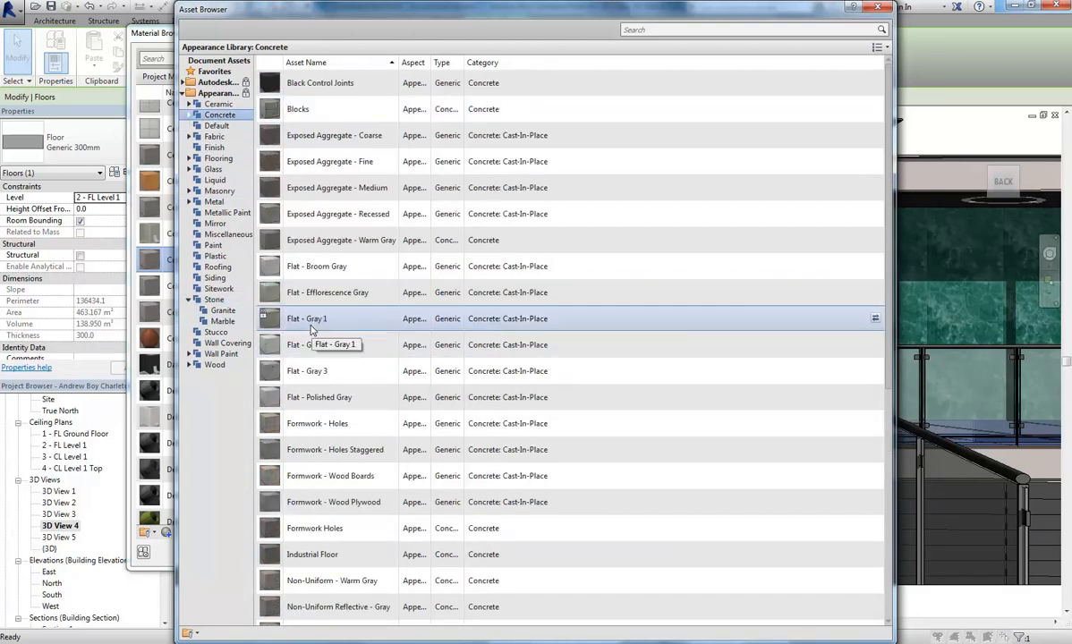
{"action": "scroll", "coordinate": [322, 385], "scroll_direction": "down", "scroll_amount": 4}
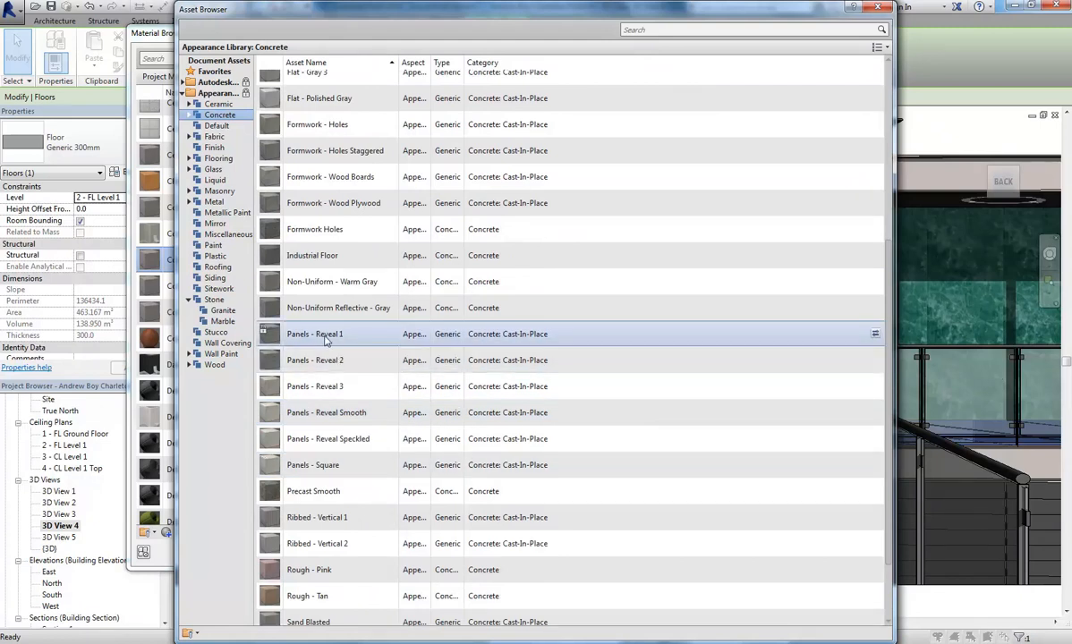
{"action": "scroll", "coordinate": [315, 253], "scroll_direction": "down", "scroll_amount": 1}
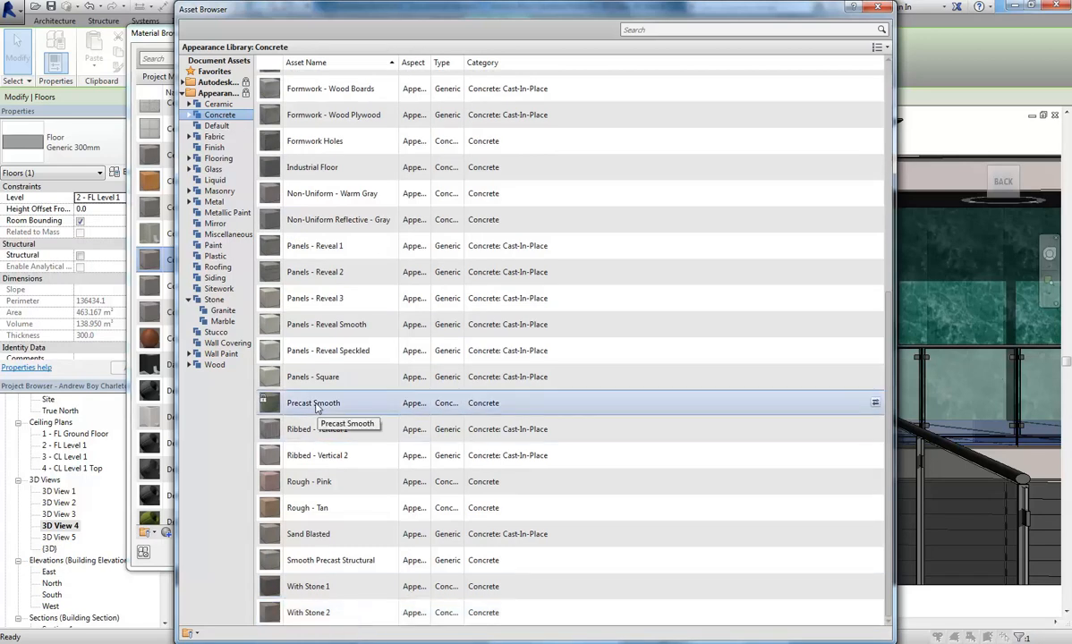
{"action": "scroll", "coordinate": [314, 314], "scroll_direction": "up", "scroll_amount": 5}
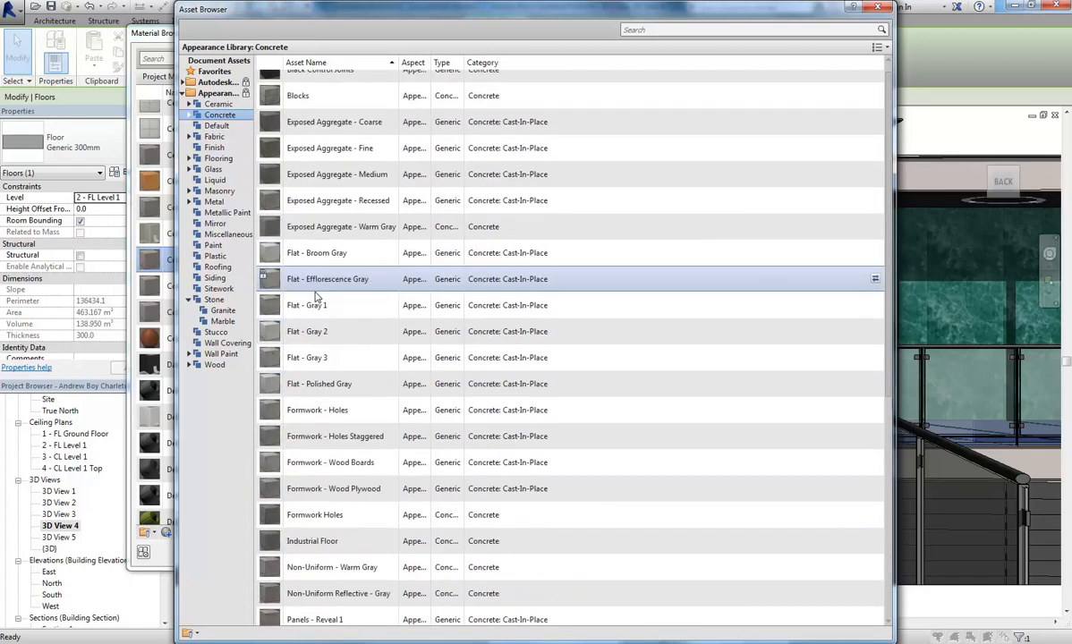
{"action": "scroll", "coordinate": [324, 210], "scroll_direction": "up", "scroll_amount": 1}
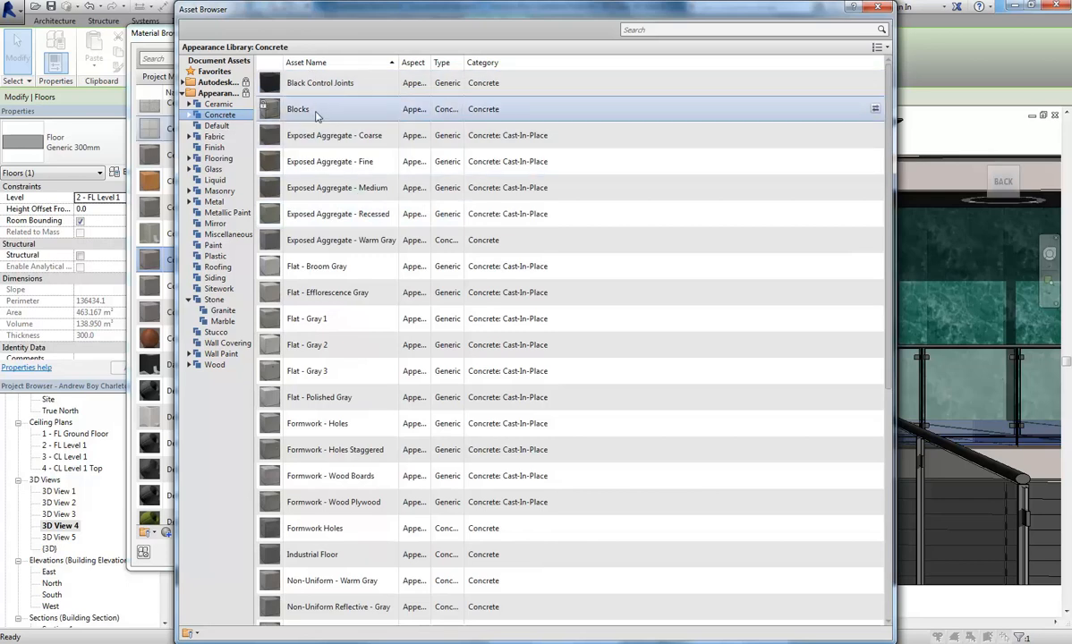
{"action": "scroll", "coordinate": [341, 358], "scroll_direction": "down", "scroll_amount": 5}
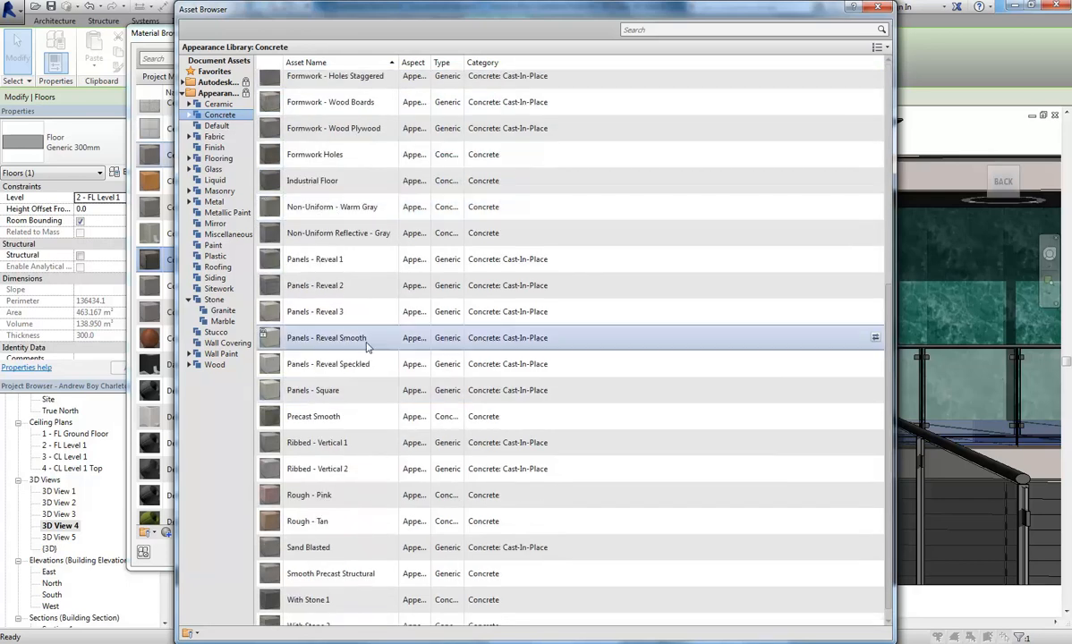
{"action": "scroll", "coordinate": [341, 363], "scroll_direction": "down", "scroll_amount": 1}
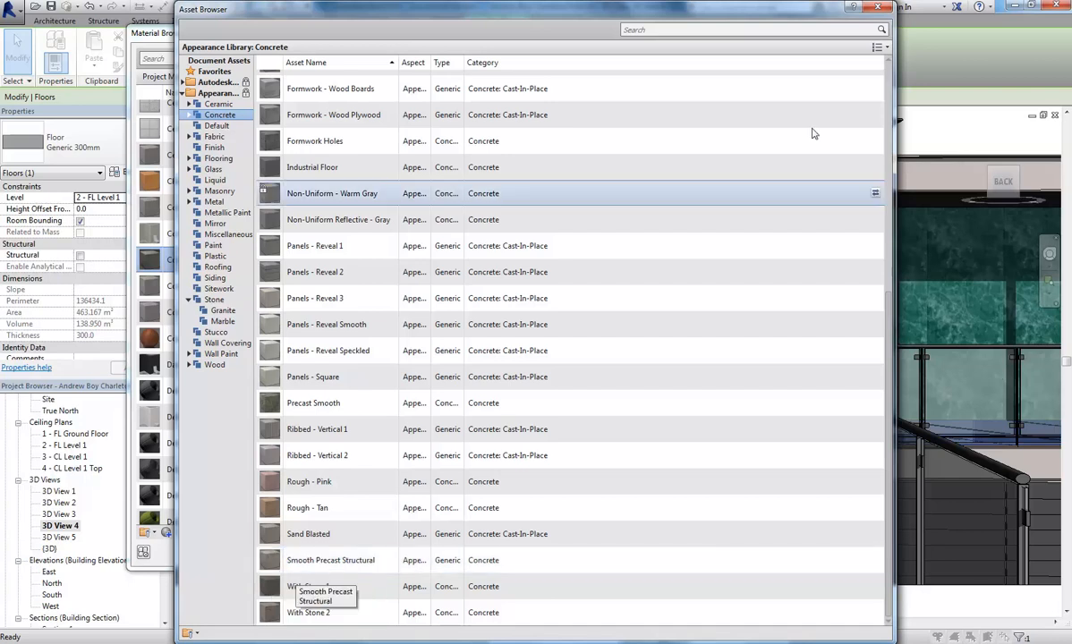
{"action": "scroll", "coordinate": [537, 502], "scroll_direction": "up", "scroll_amount": 1}
{"action": "left_click", "coordinate": [875, 9]}
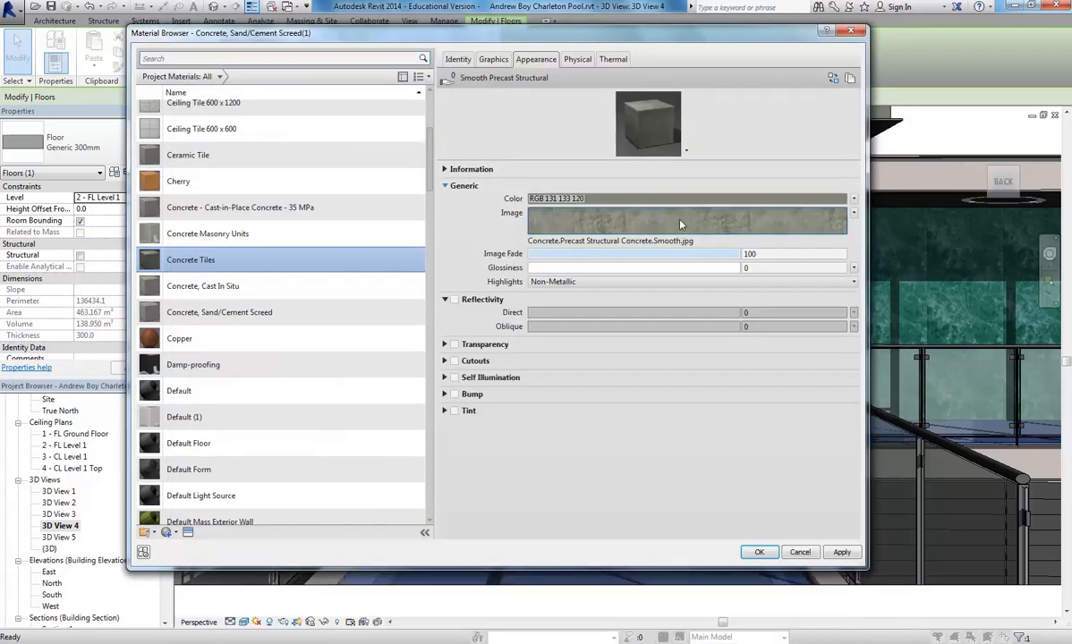
- Check the concrete image's texture settings and enable Reflectivity for Concrete Tiles with Direct 33 and Oblique 17
{"action": "left_click", "coordinate": [680, 223]}
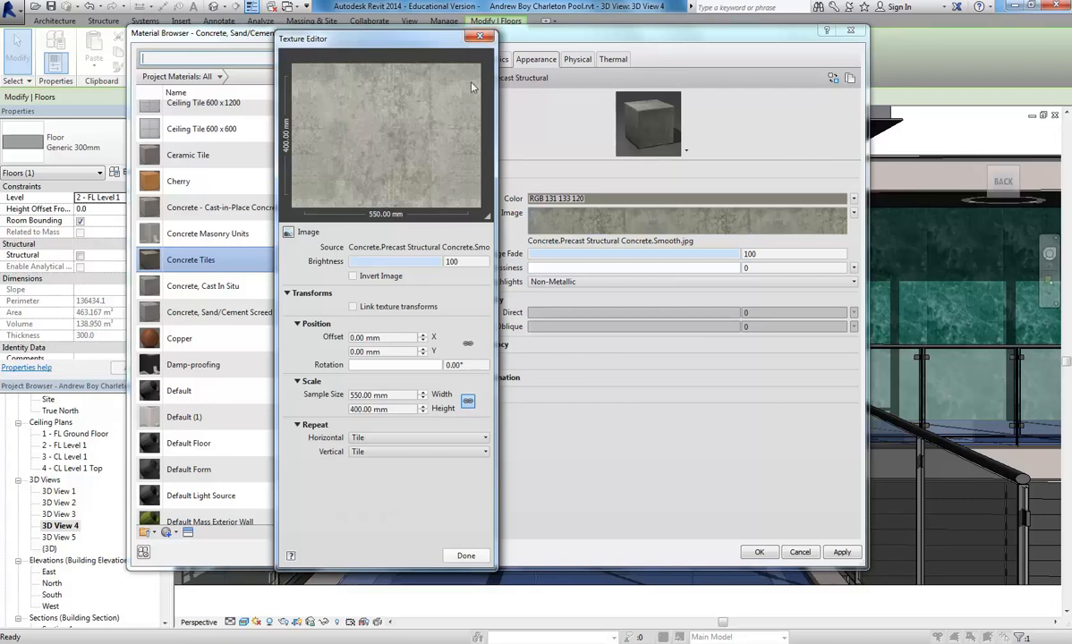
{"action": "left_click", "coordinate": [477, 36]}
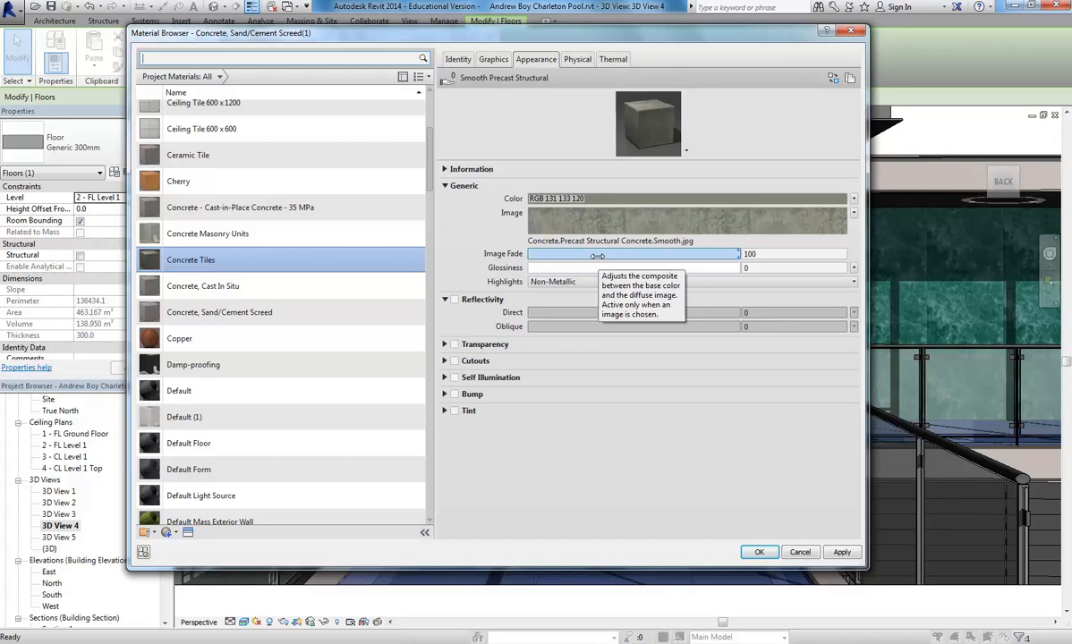
{"action": "left_click", "coordinate": [455, 299]}
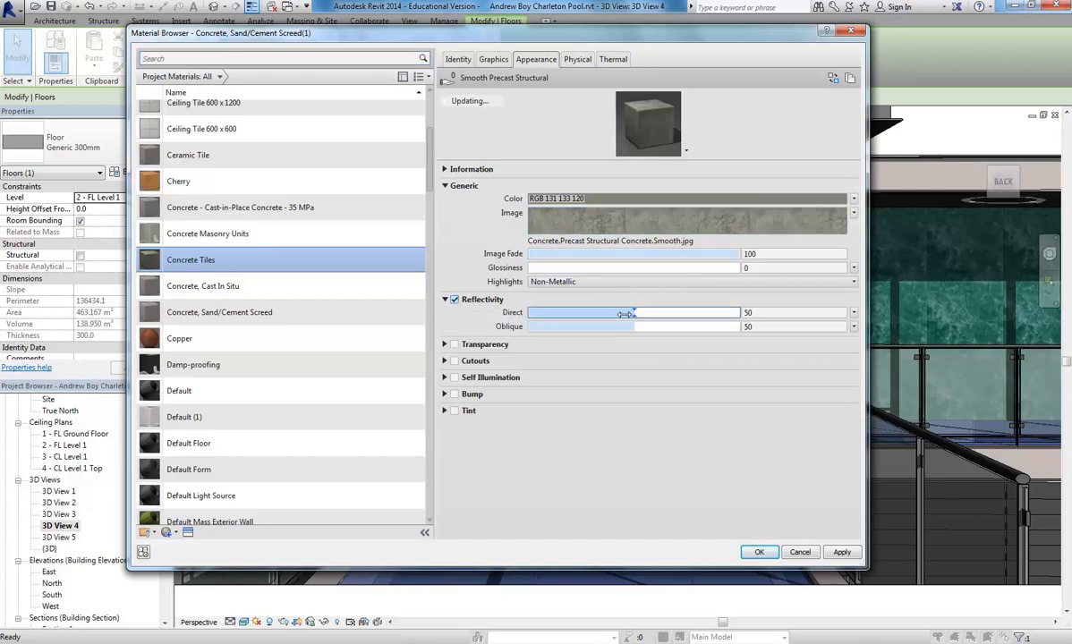
{"action": "left_click_drag", "start_coordinate": [633, 313], "coordinate": [600, 313]}
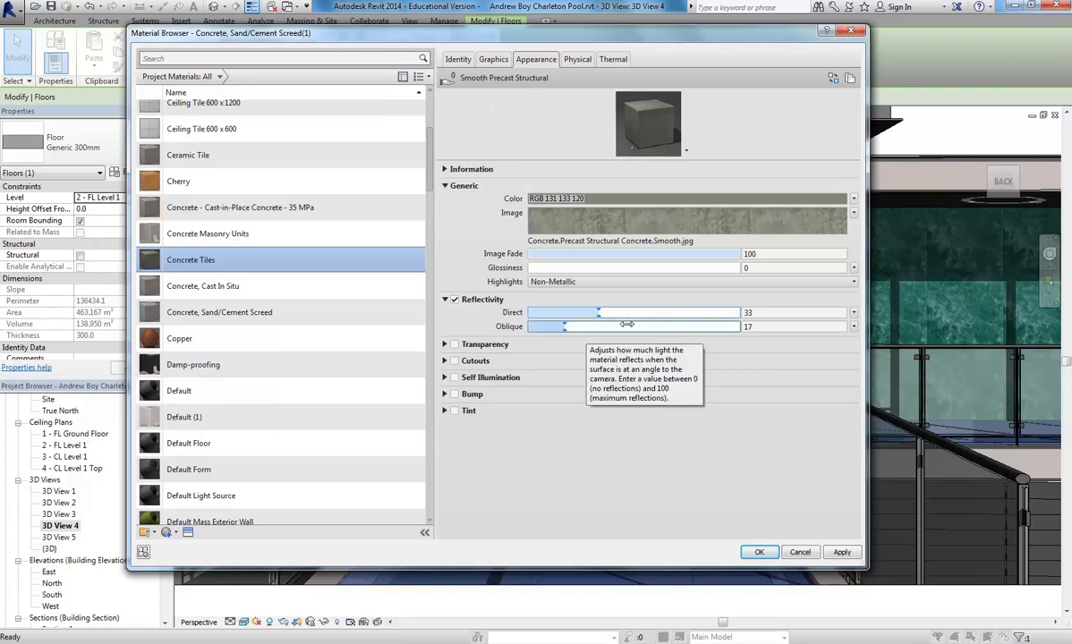
{"action": "key", "text": "alt+Tab"}
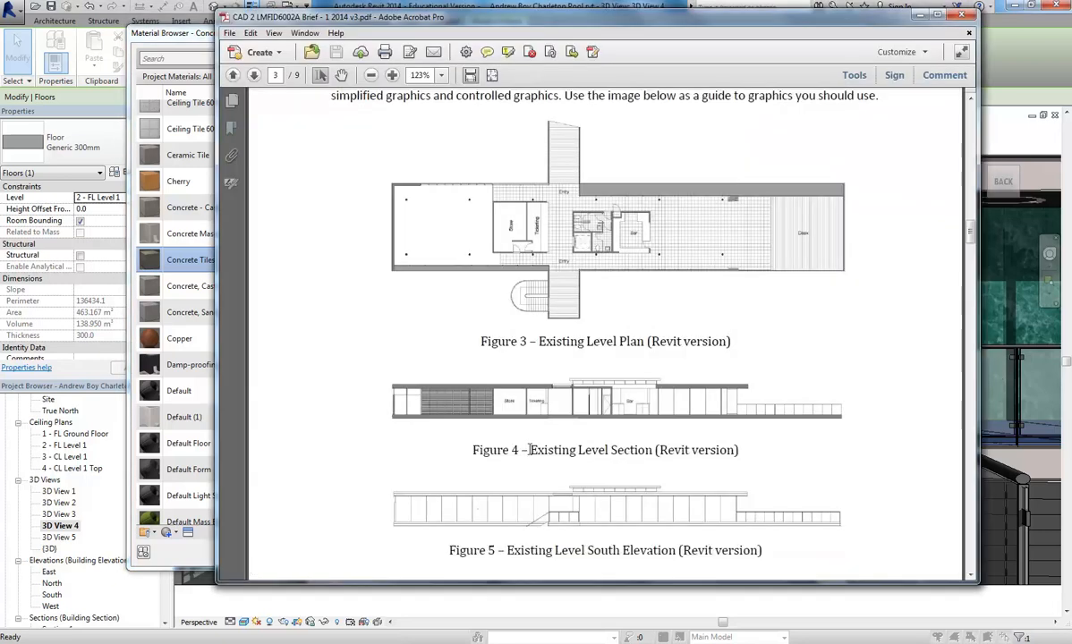
{"action": "key", "text": "alt+Tab"}
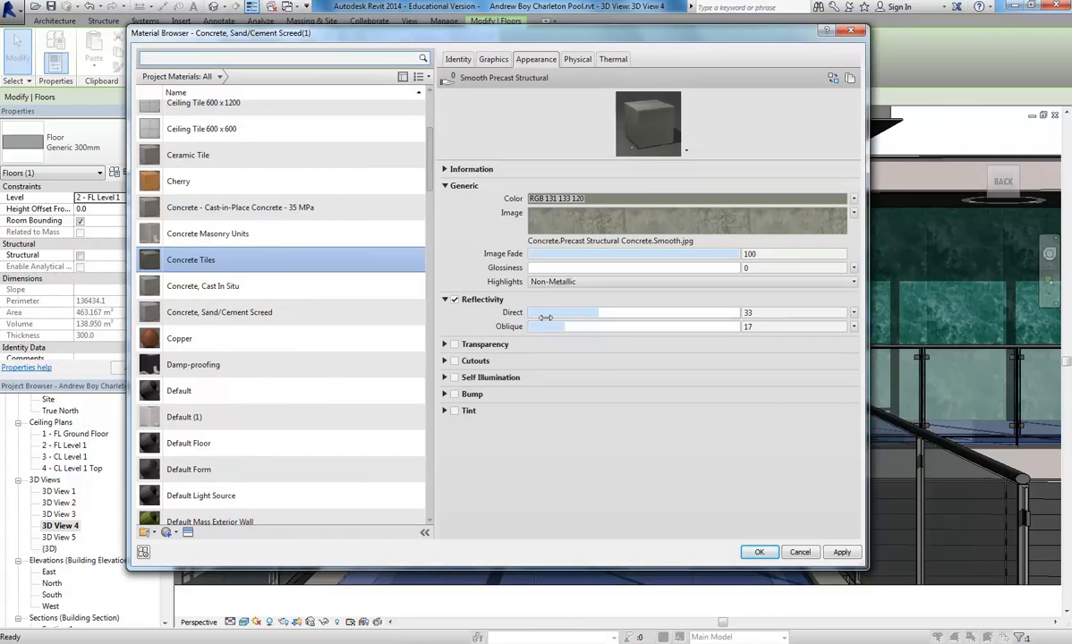
- Adjust the Concrete Tiles reflectivity to Direct 51 and Oblique 33
{"action": "left_click", "coordinate": [595, 315]}
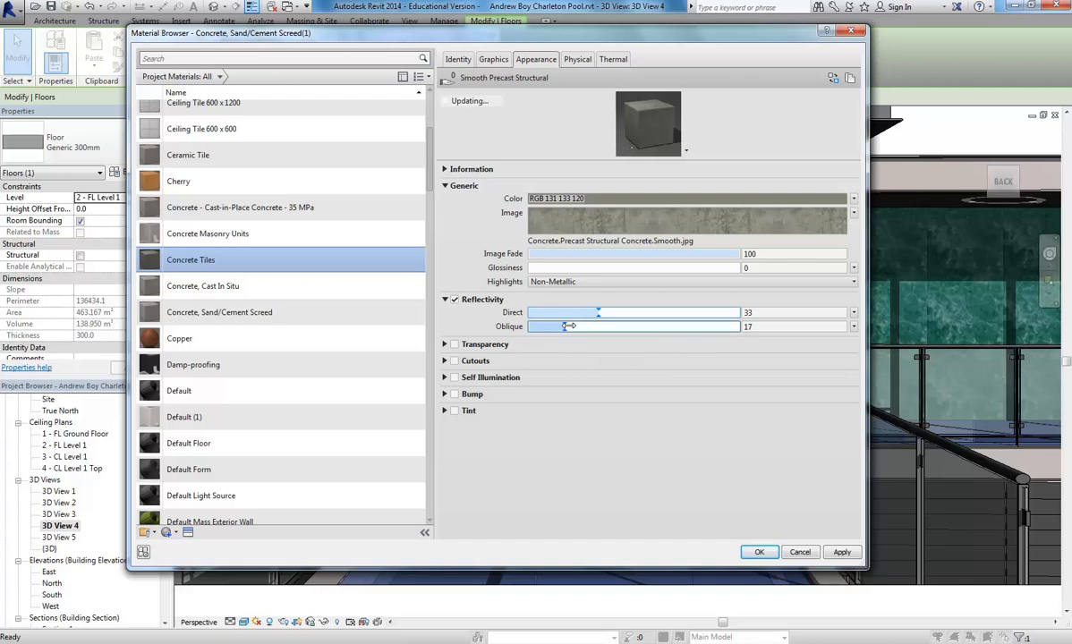
{"action": "left_click_drag", "start_coordinate": [568, 325], "coordinate": [566, 327]}
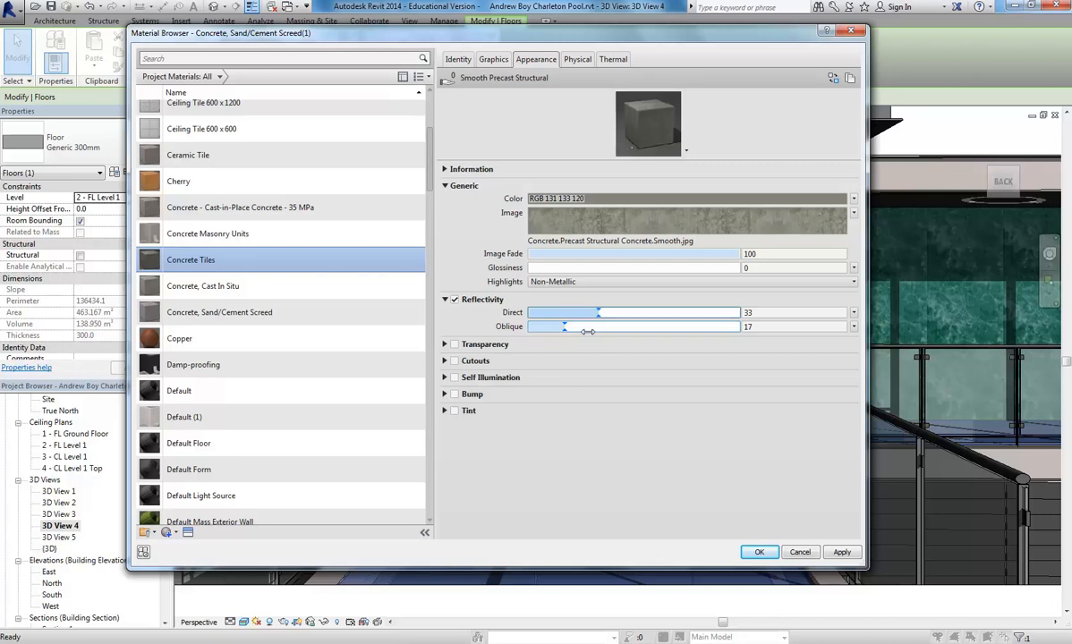
{"action": "left_click", "coordinate": [603, 311]}
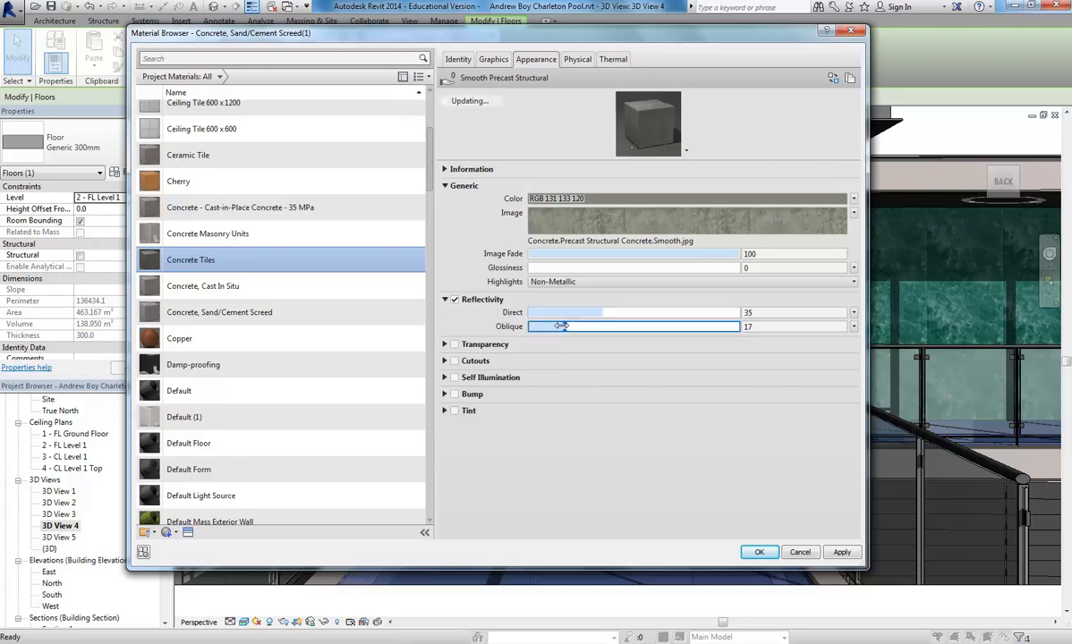
{"action": "left_click", "coordinate": [597, 312]}
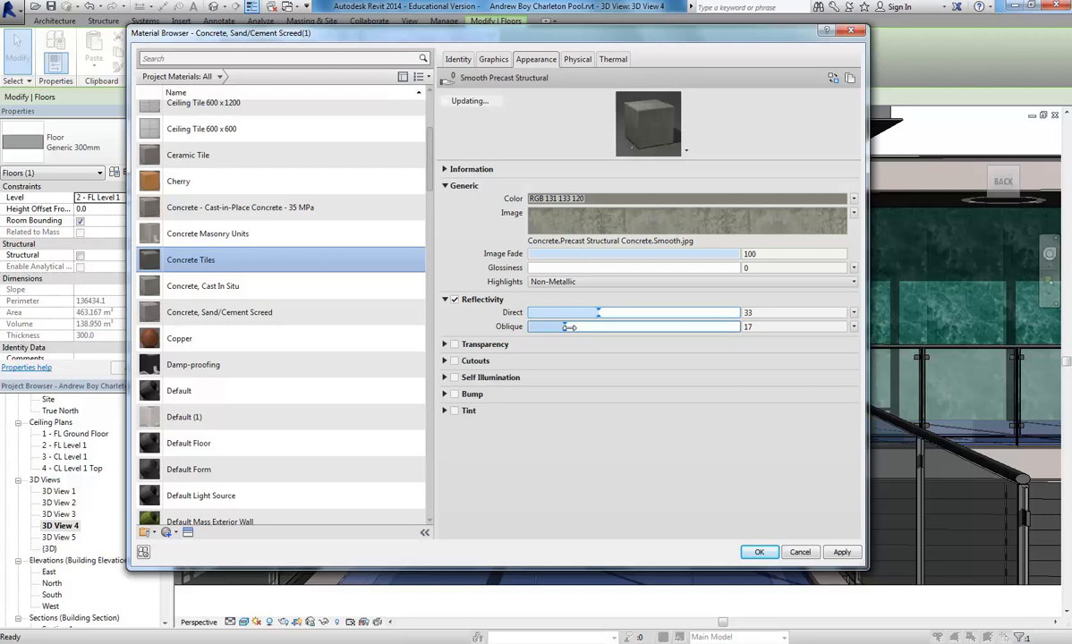
{"action": "left_click_drag", "start_coordinate": [574, 327], "coordinate": [626, 313]}
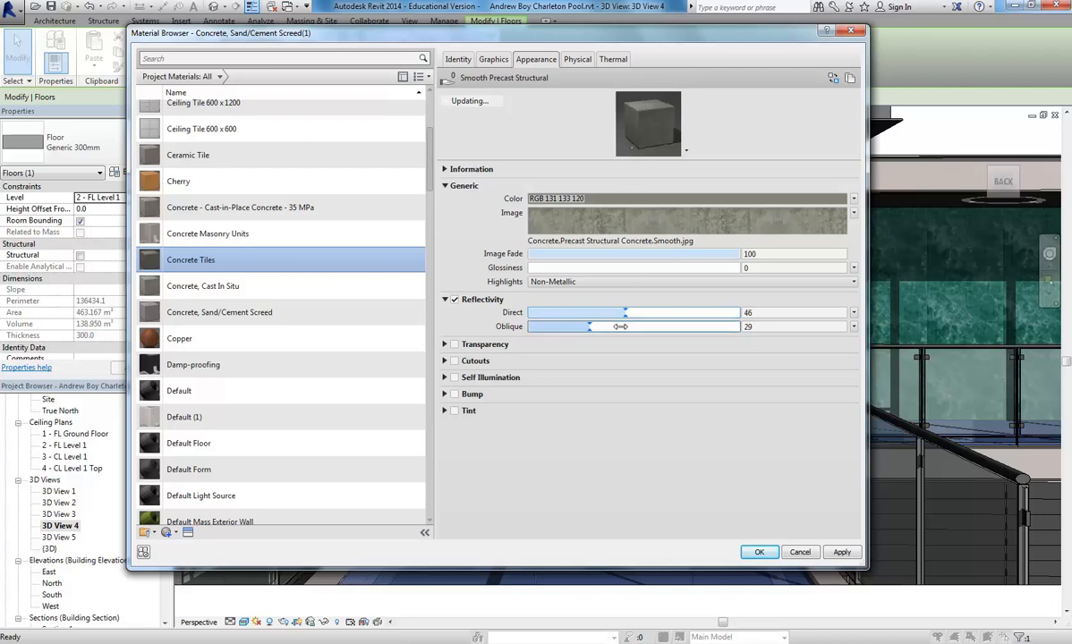
{"action": "left_click_drag", "start_coordinate": [589, 326], "coordinate": [652, 310]}
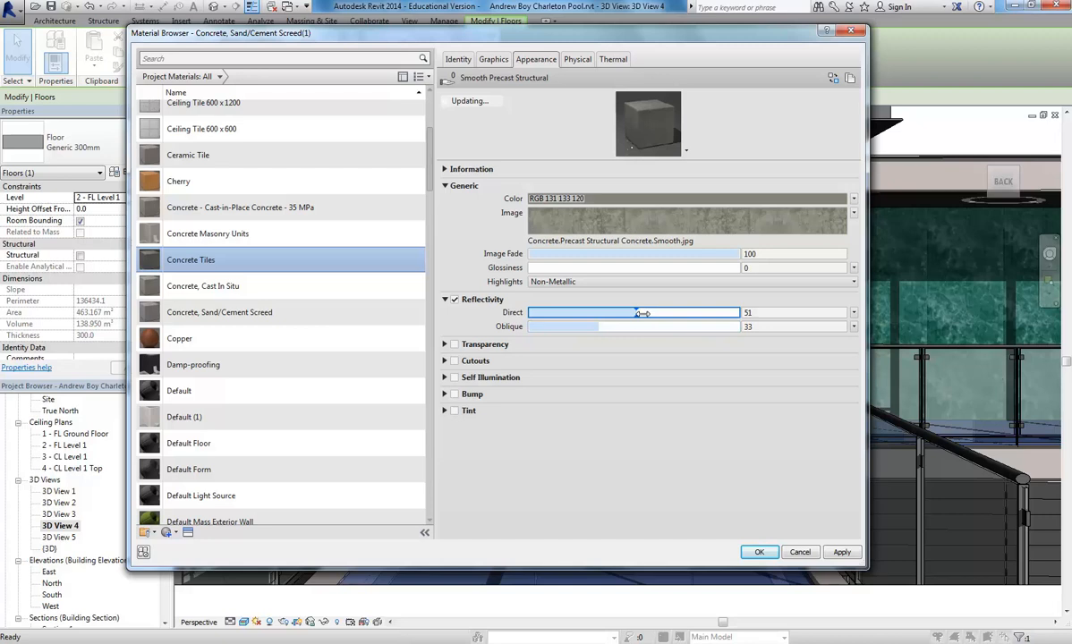
- Preview the Concrete Tiles appearance on the Plane scene and then on the Walls scene
{"action": "left_click", "coordinate": [686, 151]}
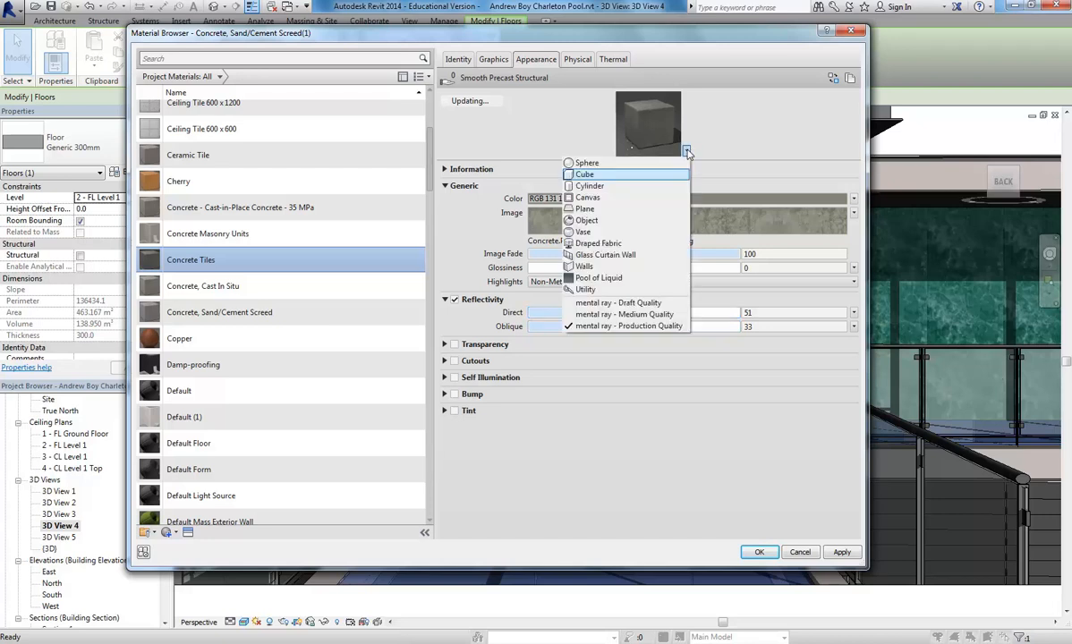
{"action": "left_click", "coordinate": [586, 208]}
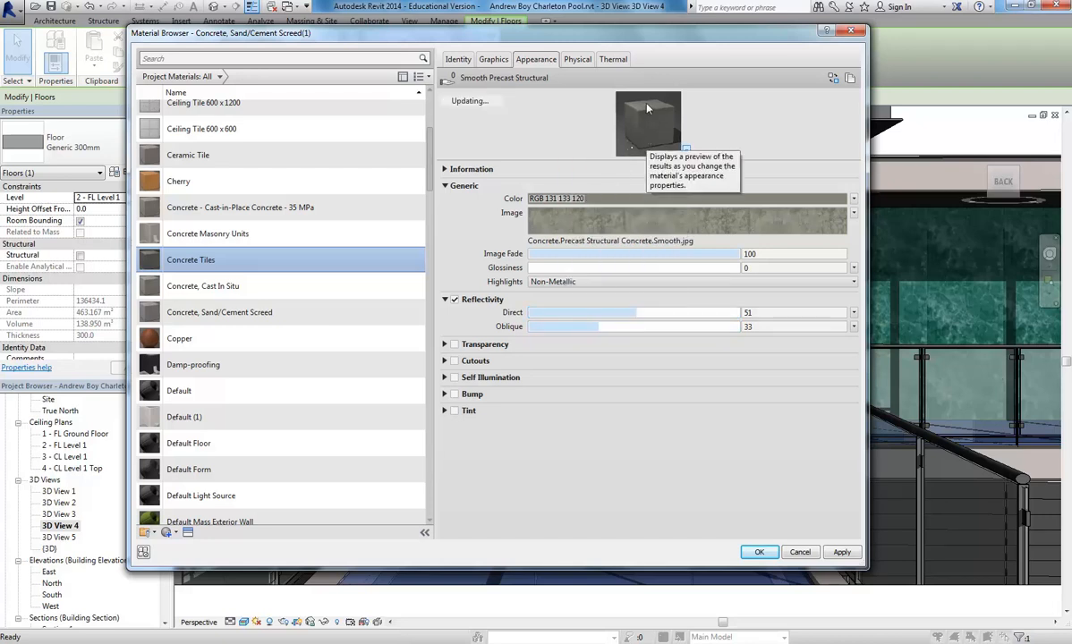
{"action": "left_click", "coordinate": [687, 150]}
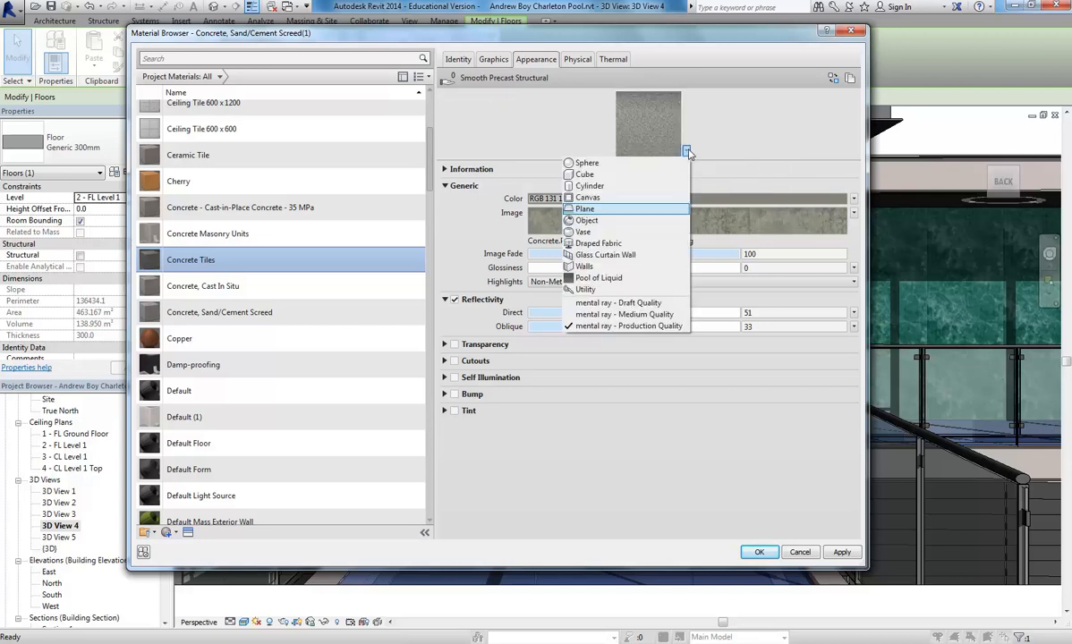
{"action": "left_click", "coordinate": [687, 151]}
{"action": "left_click", "coordinate": [686, 151]}
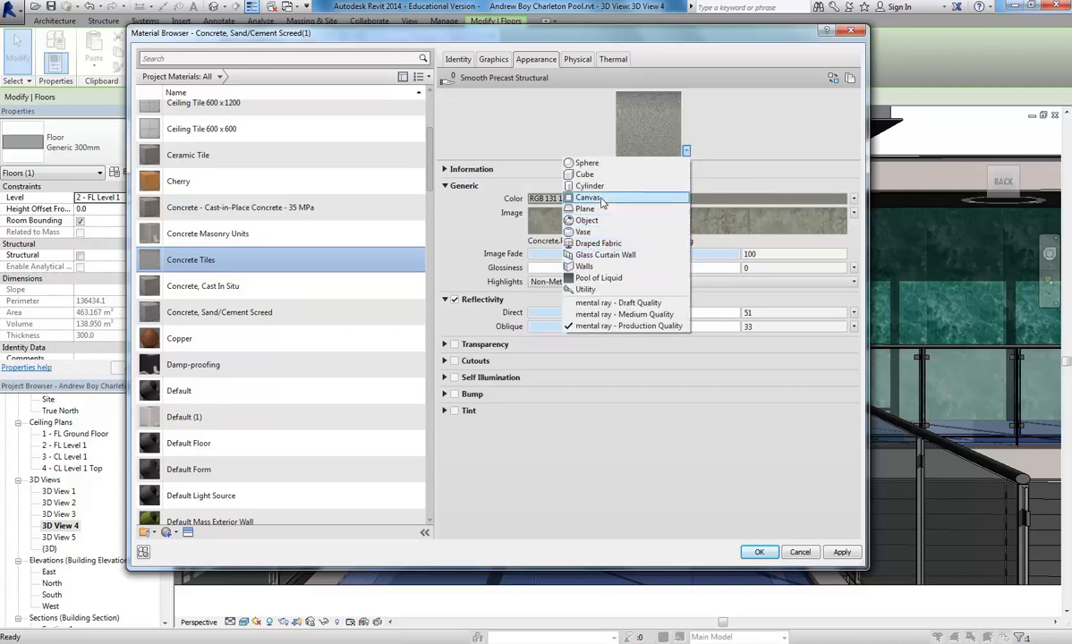
{"action": "left_click", "coordinate": [583, 266]}
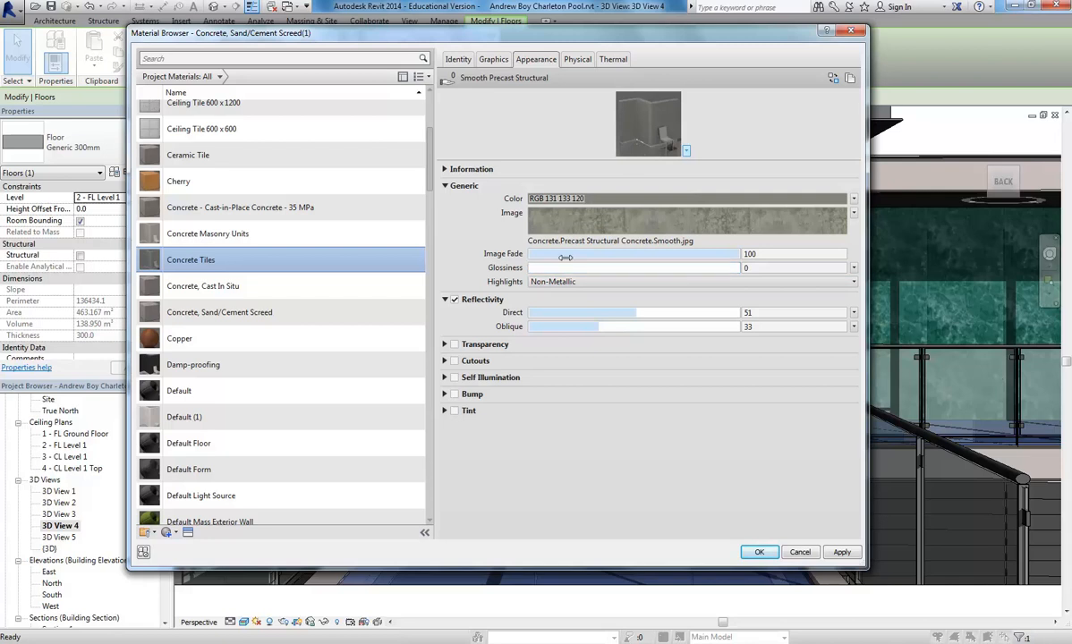
- Darken the concrete texture image of Concrete Tiles to a Brightness of 64 and recheck its texture settings
{"action": "left_click", "coordinate": [627, 218]}
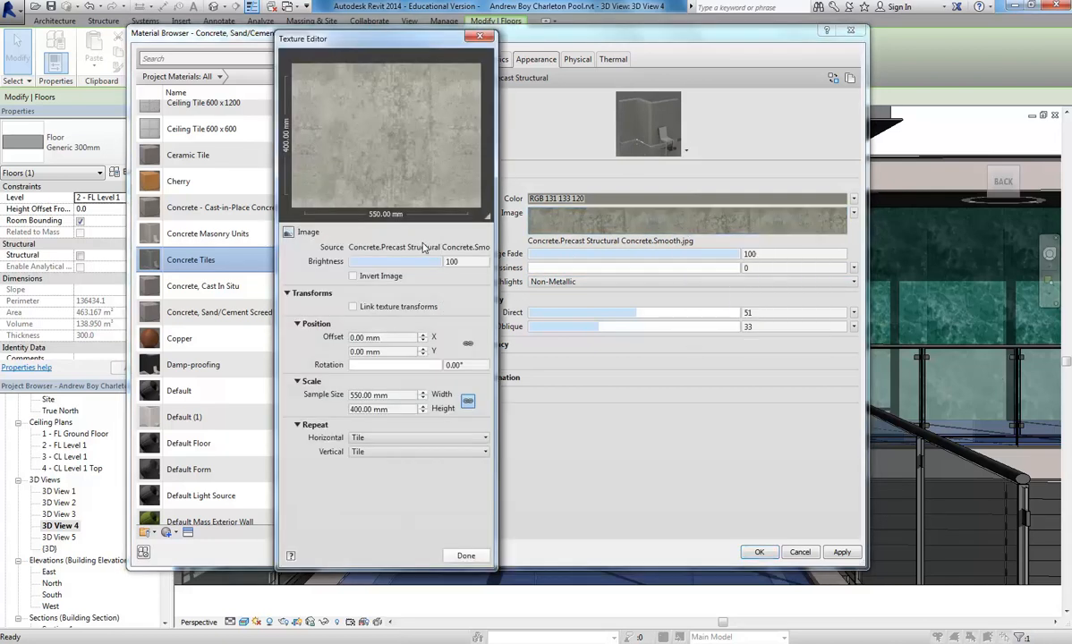
{"action": "left_click_drag", "start_coordinate": [432, 262], "coordinate": [408, 261]}
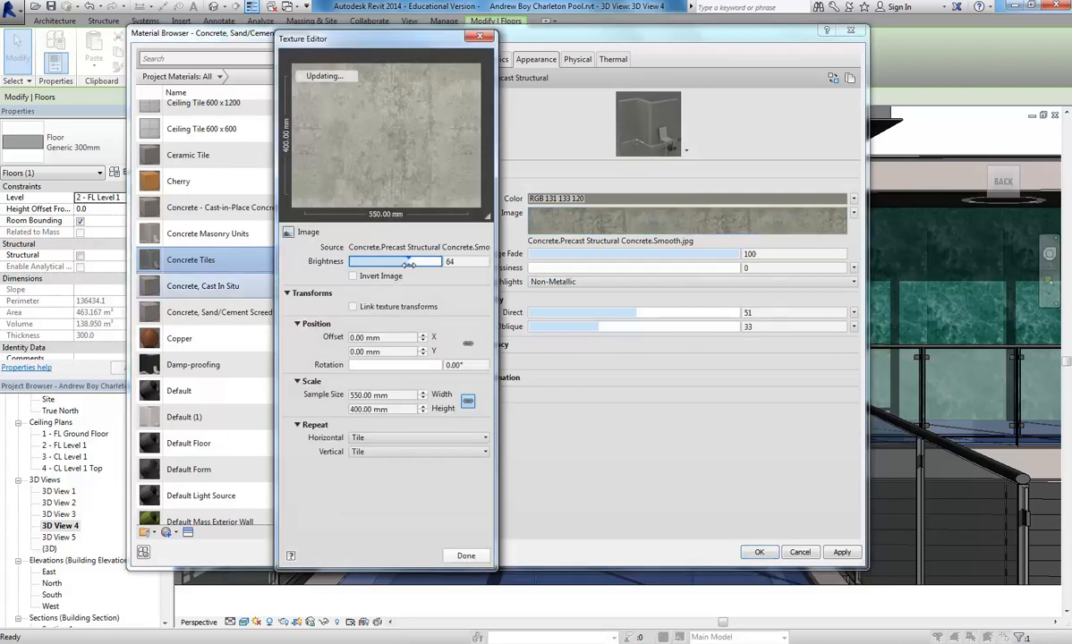
{"action": "left_click", "coordinate": [467, 556]}
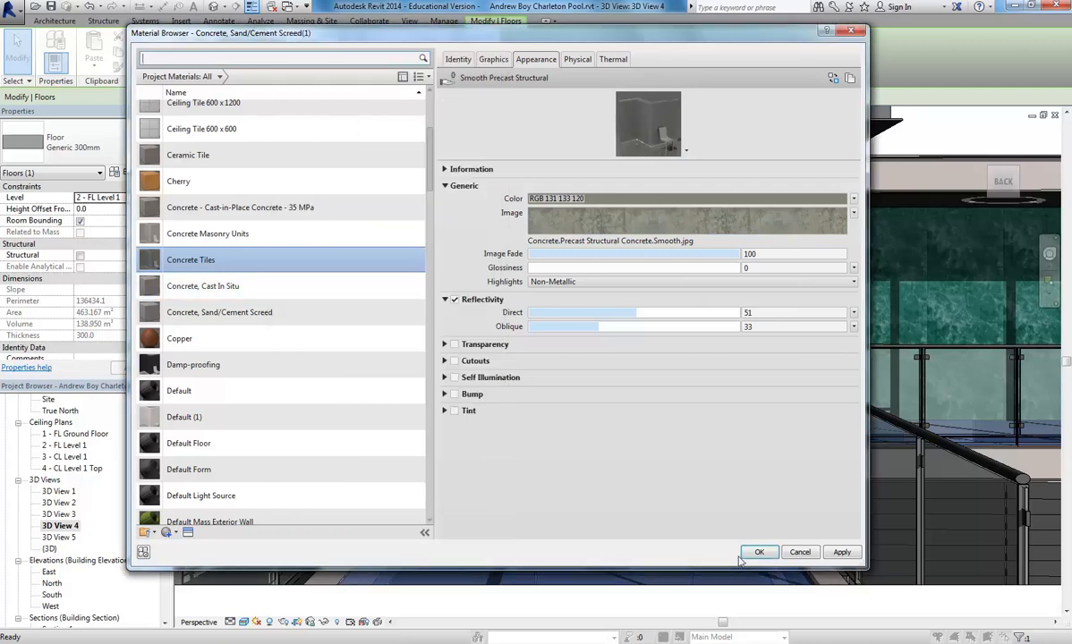
{"action": "left_click", "coordinate": [627, 219]}
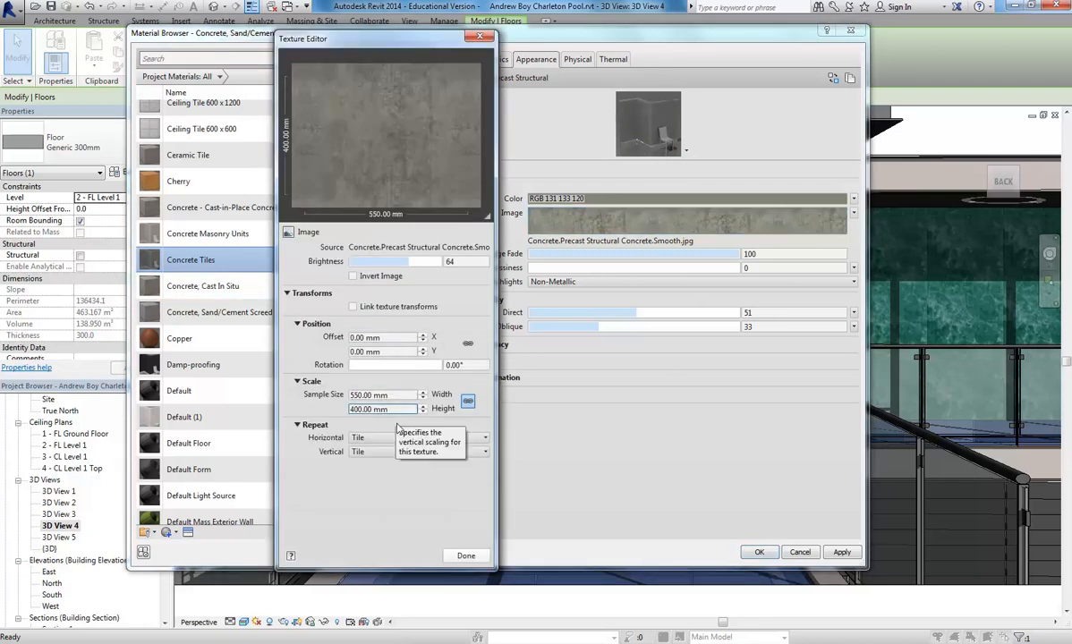
{"action": "left_click", "coordinate": [467, 555]}
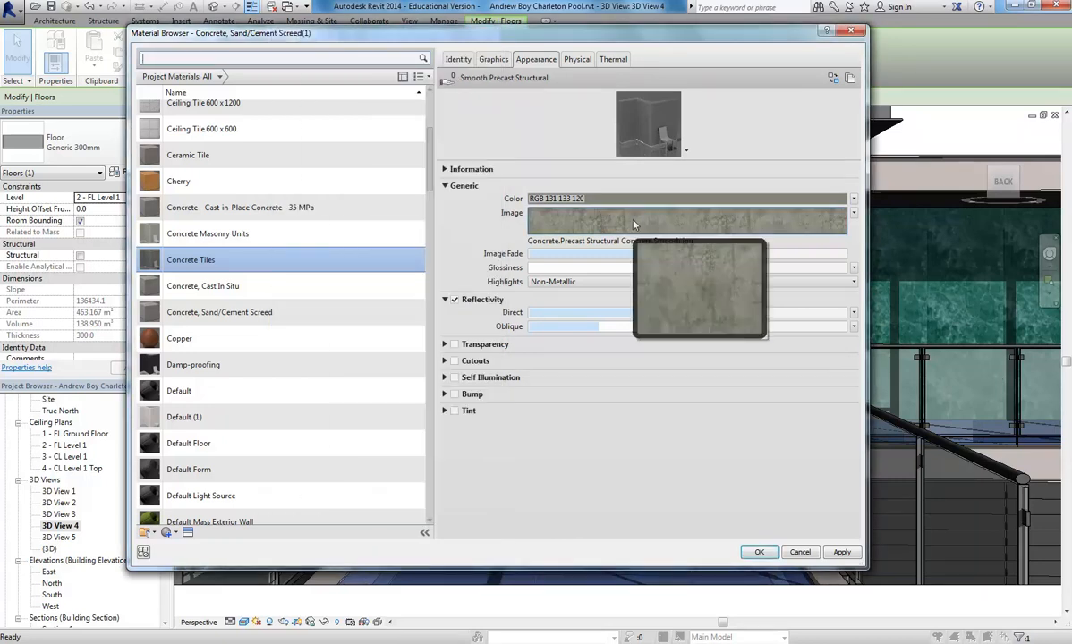
- Accept the Concrete Tiles material and the Floortiles layer assembly, apply the type to the selected floor and deselect it
{"action": "left_click", "coordinate": [760, 554]}
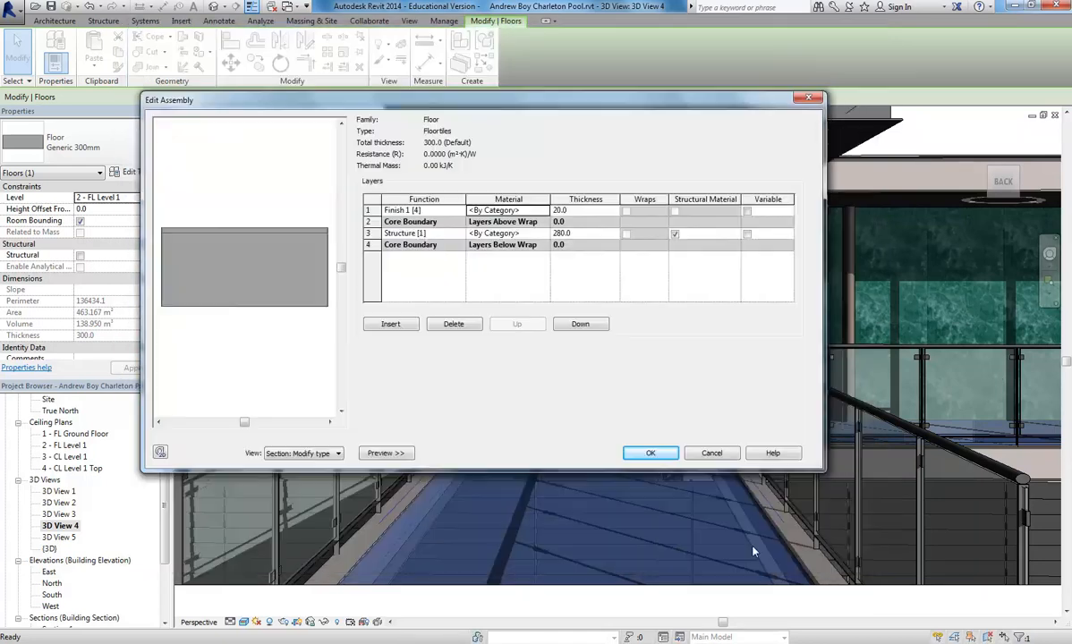
{"action": "left_click", "coordinate": [651, 417]}
{"action": "left_click", "coordinate": [654, 456]}
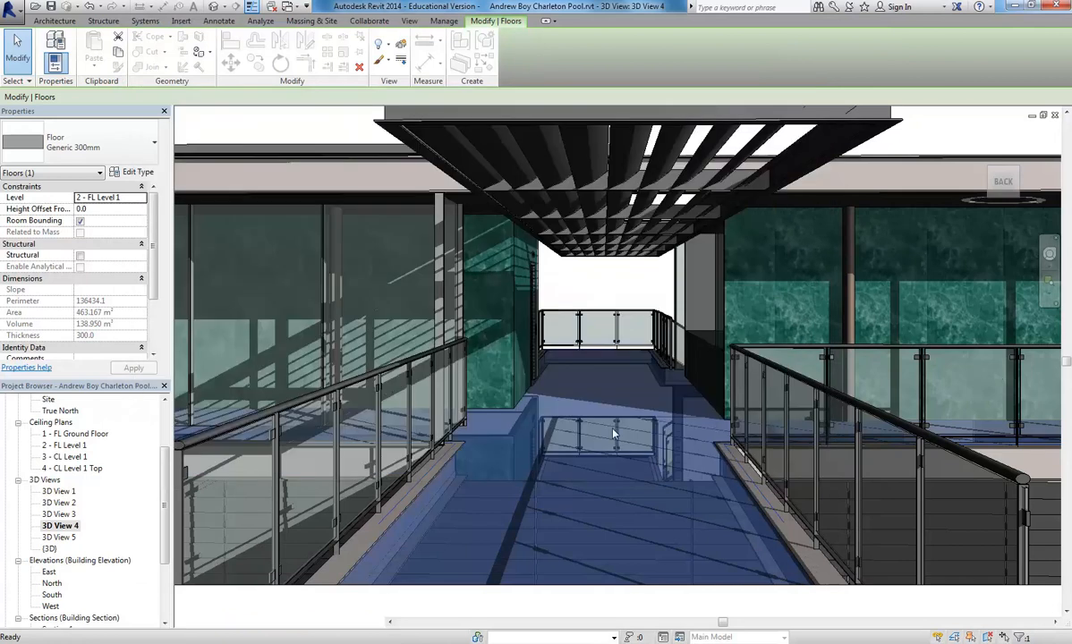
{"action": "left_click", "coordinate": [591, 293]}
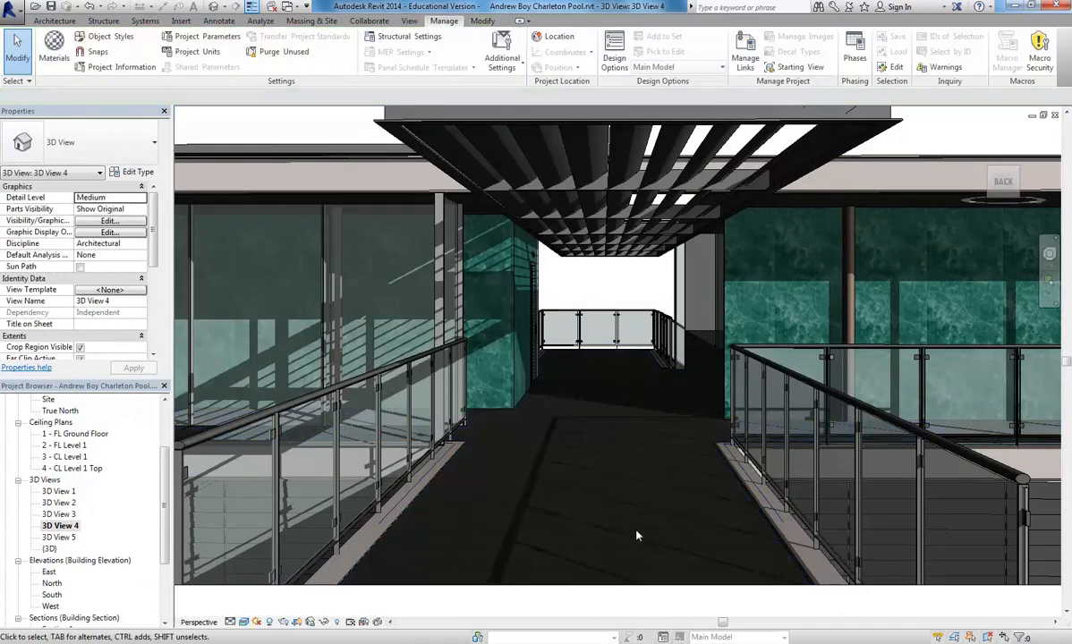
- Examine the tiled walkway floor between the balustrades in 3D View 4, both close up and from farther away
{"action": "scroll", "coordinate": [427, 489], "scroll_direction": "up", "scroll_amount": 8}
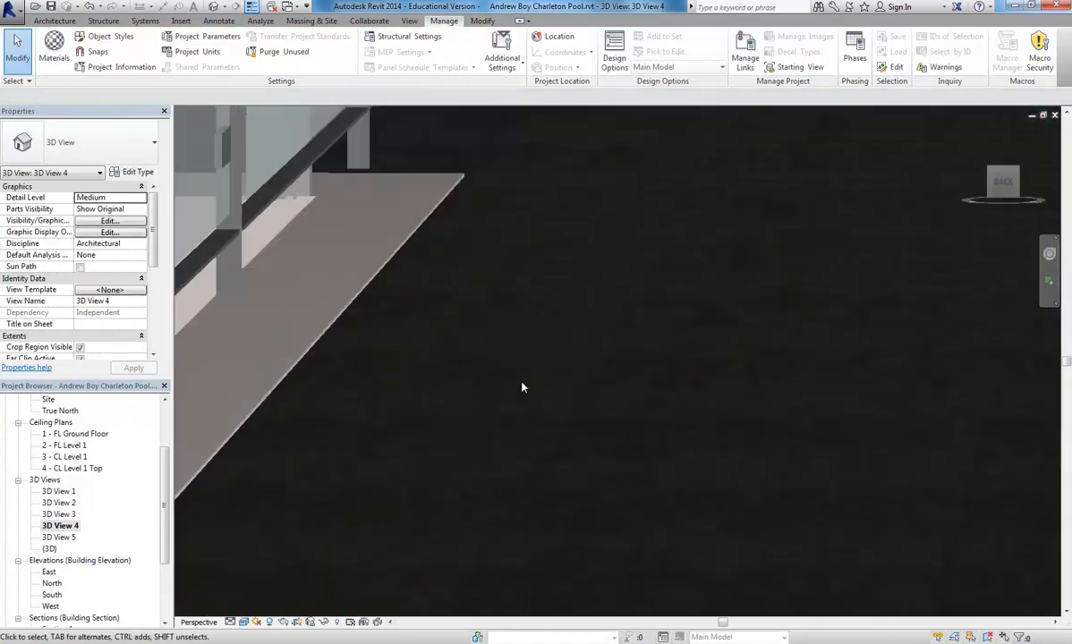
{"action": "scroll", "coordinate": [507, 423], "scroll_direction": "down", "scroll_amount": 8}
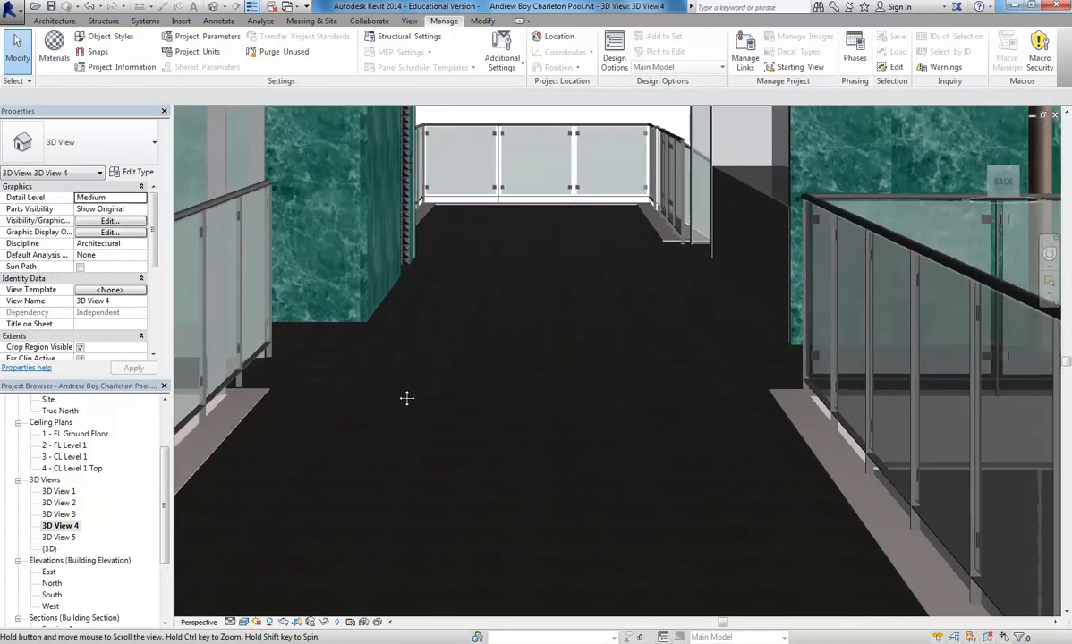
{"action": "middle_click_drag", "start_coordinate": [407, 398], "coordinate": [396, 393]}
{"action": "scroll", "coordinate": [672, 424], "scroll_direction": "up", "scroll_amount": 3}
{"action": "scroll", "coordinate": [672, 423], "scroll_direction": "down", "scroll_amount": 5}
{"action": "middle_click_drag", "start_coordinate": [614, 384], "coordinate": [677, 409]}
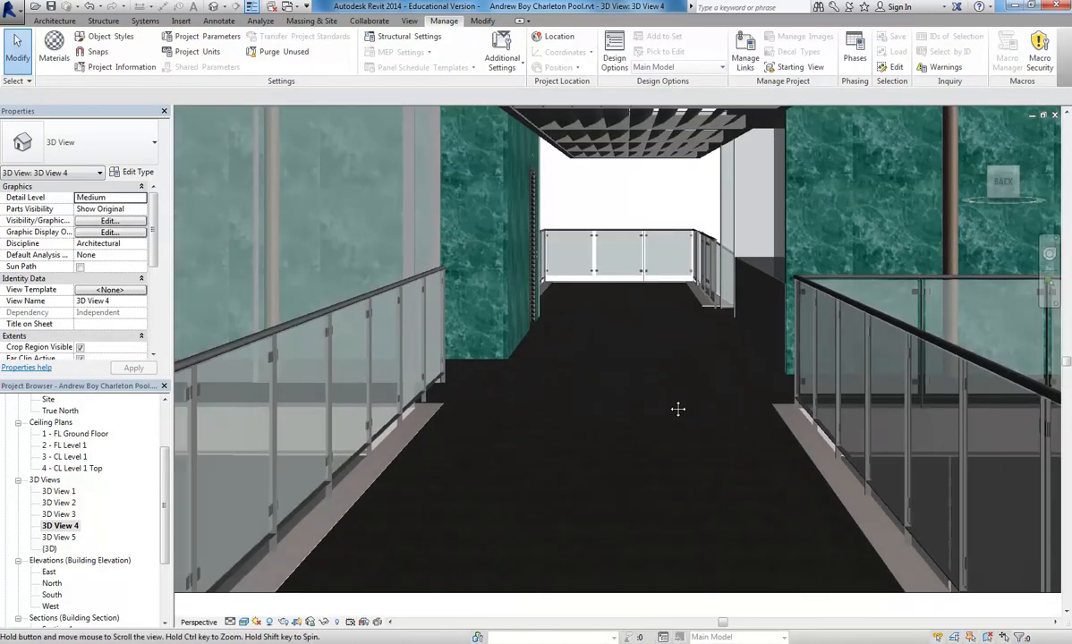
{"action": "scroll", "coordinate": [557, 388], "scroll_direction": "down", "scroll_amount": 3}
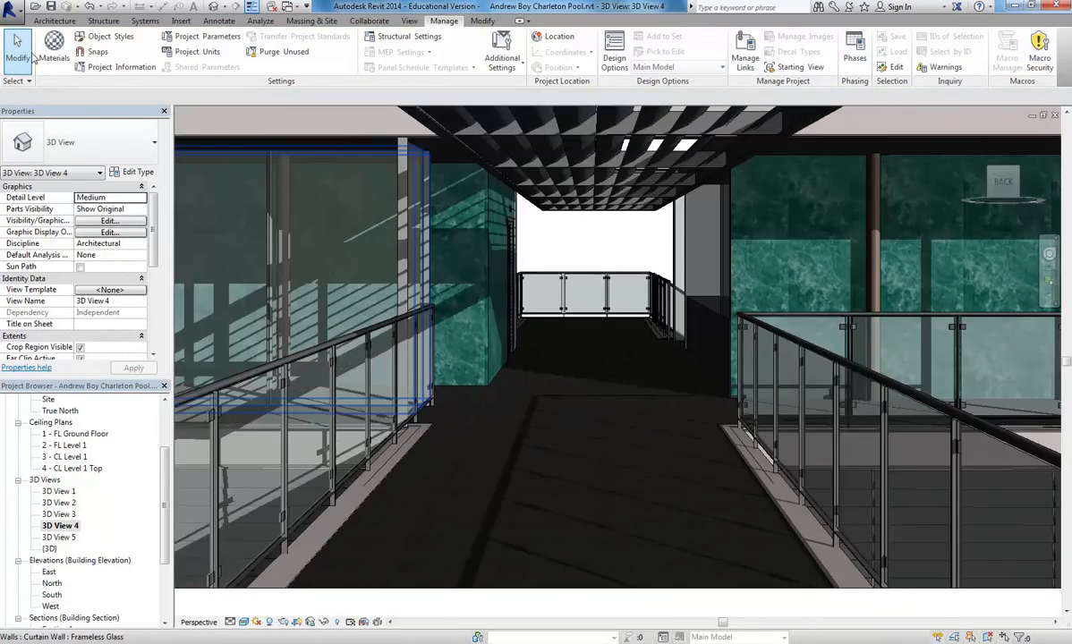
- Reopen the Concrete Tiles material and set its texture image's sample width to 100 mm with the proportions linked
{"action": "left_click", "coordinate": [51, 50]}
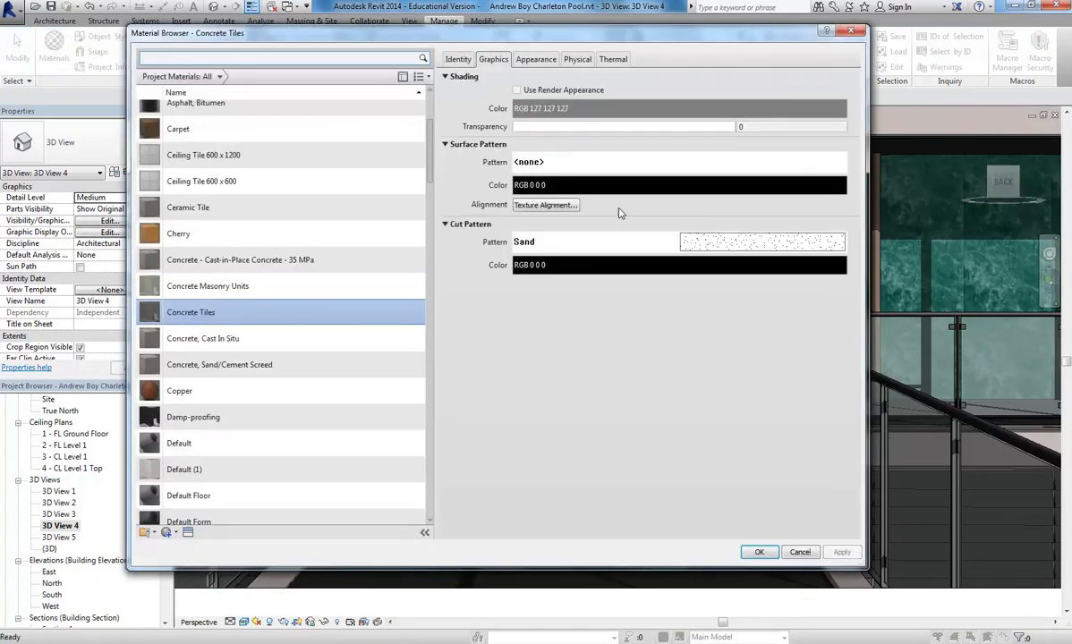
{"action": "left_click", "coordinate": [535, 59]}
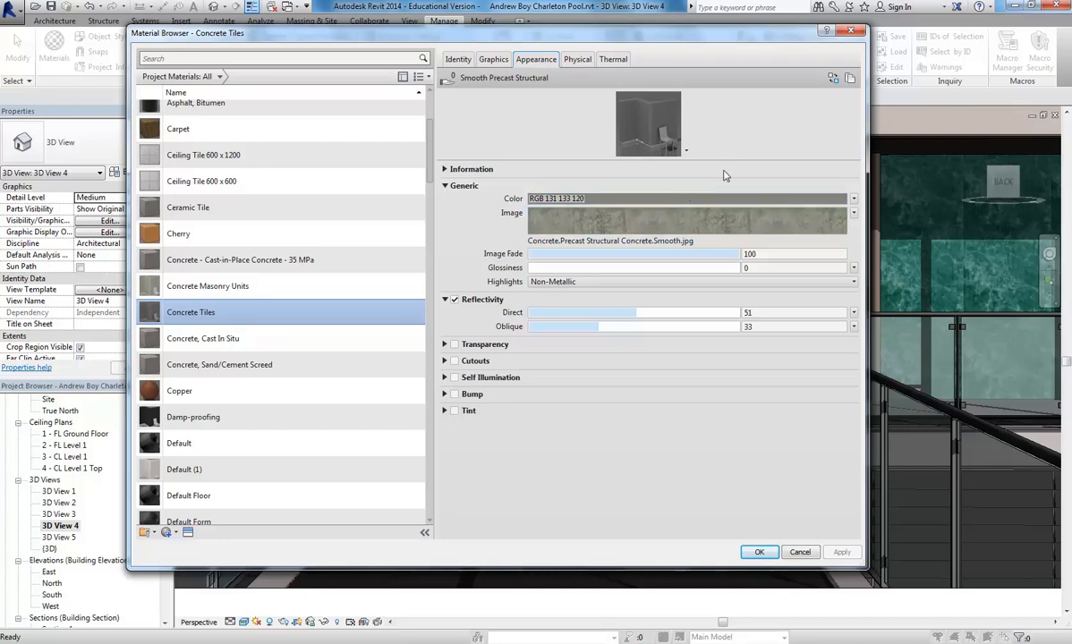
{"action": "left_click", "coordinate": [689, 221]}
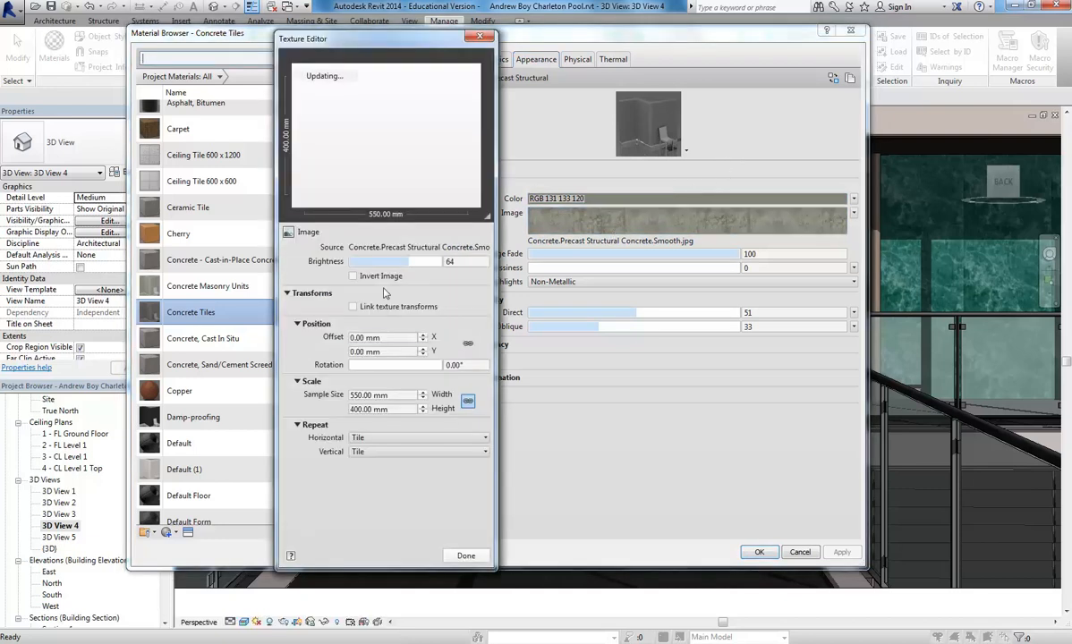
{"action": "left_click", "coordinate": [398, 394]}
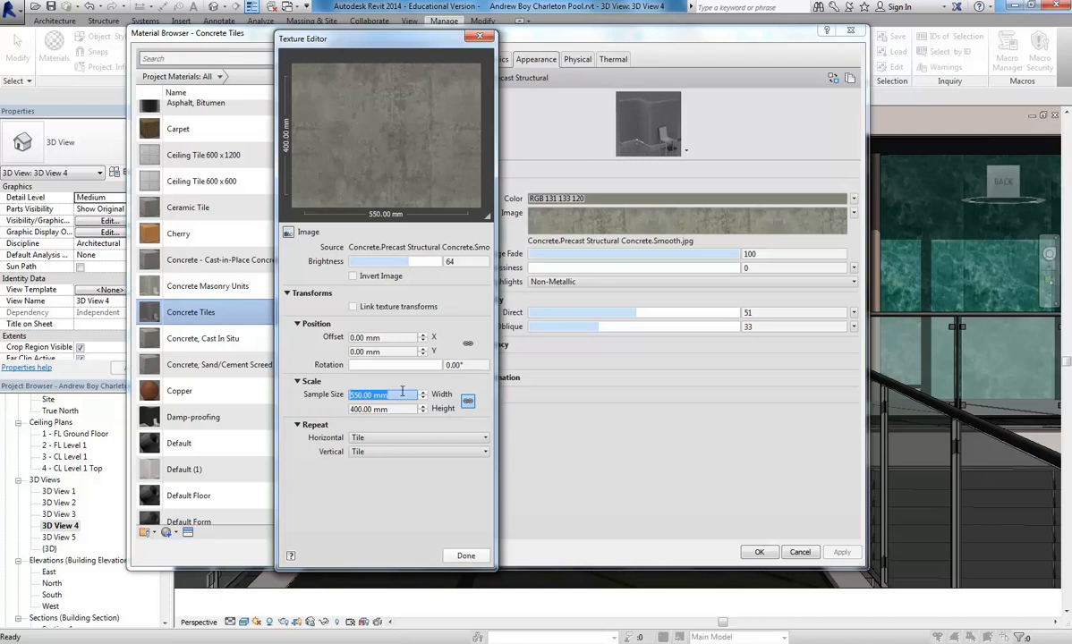
{"action": "type", "text": "100"}
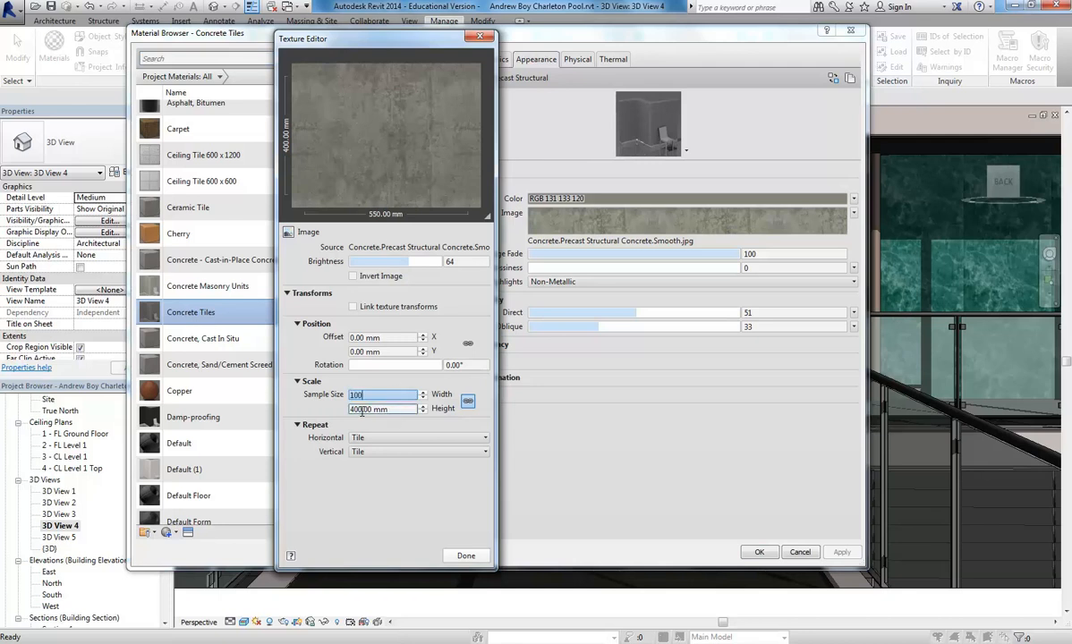
{"action": "key", "text": "Return"}
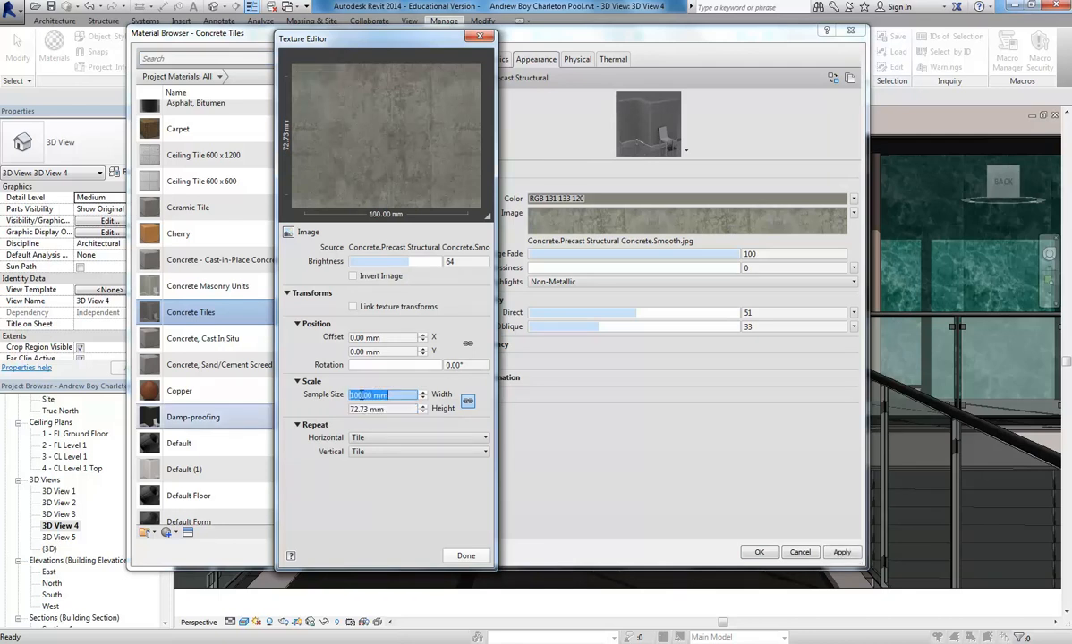
{"action": "type", "text": "100"}
{"action": "key", "text": "Return"}
{"action": "left_click", "coordinate": [465, 556]}
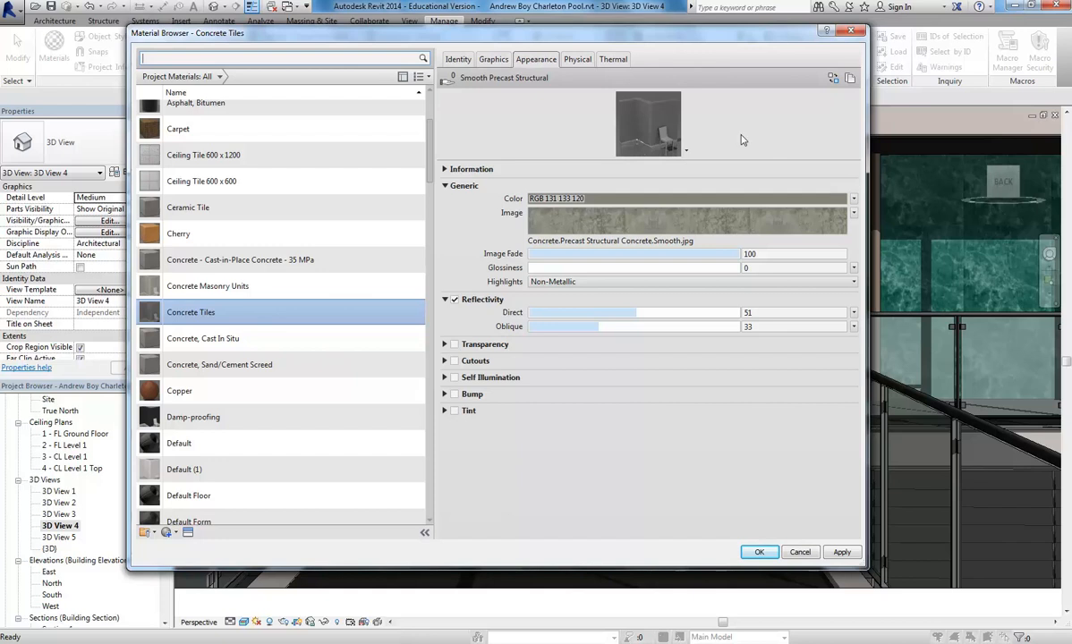
- Set Concrete Tiles' Direct reflectivity to 47, tune its Glossiness by trying values such as 44 and 28, and accept the material
{"action": "left_click", "coordinate": [633, 314]}
{"action": "left_click_drag", "start_coordinate": [633, 313], "coordinate": [624, 313]}
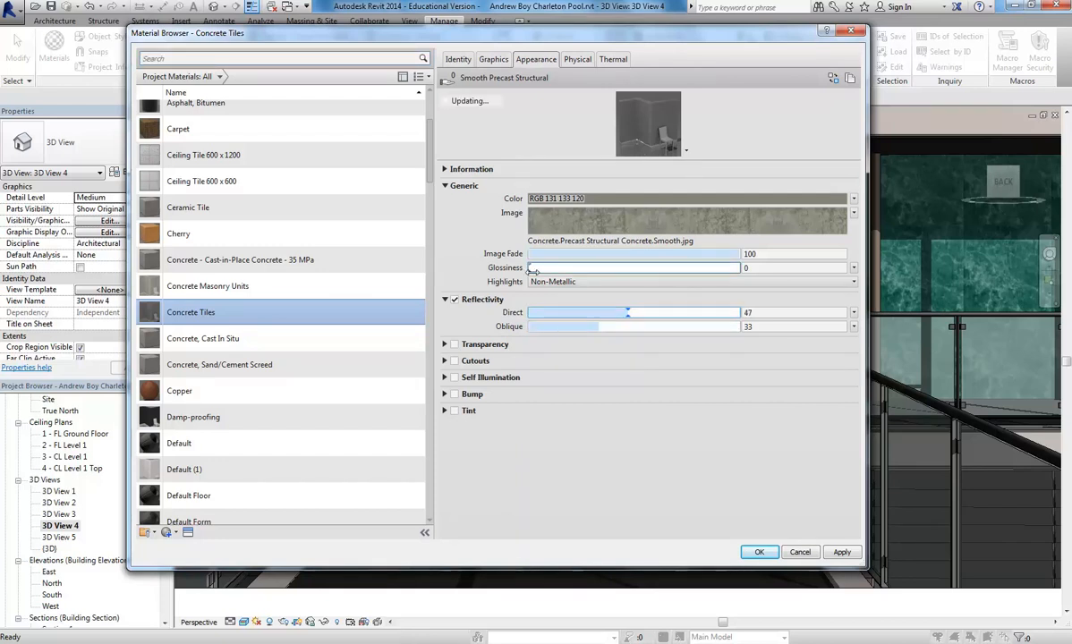
{"action": "left_click", "coordinate": [624, 268]}
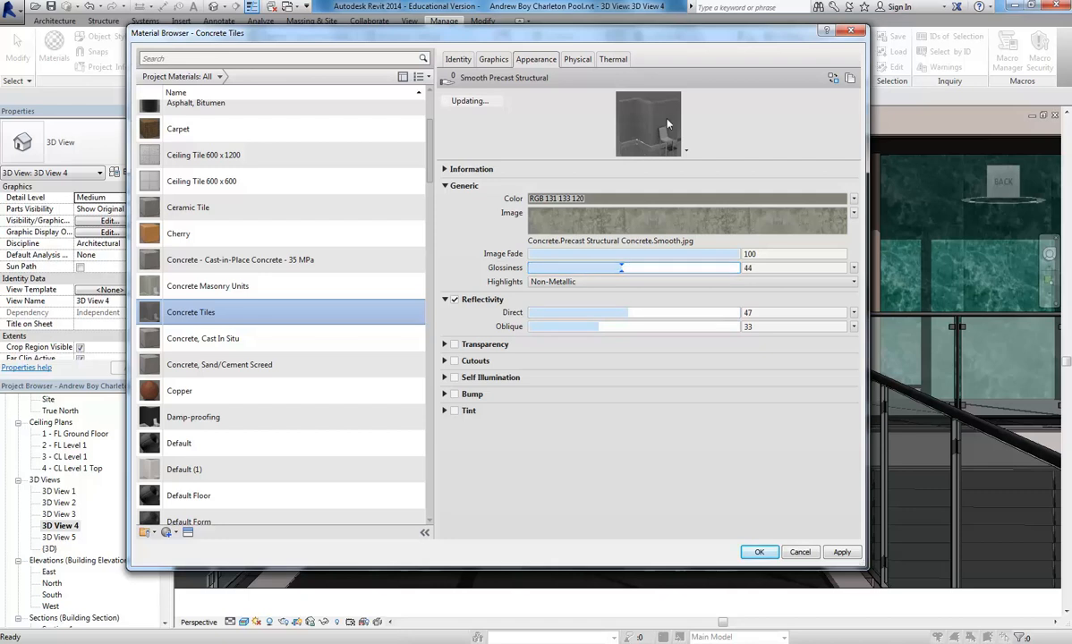
{"action": "left_click", "coordinate": [619, 268]}
{"action": "left_click", "coordinate": [587, 268]}
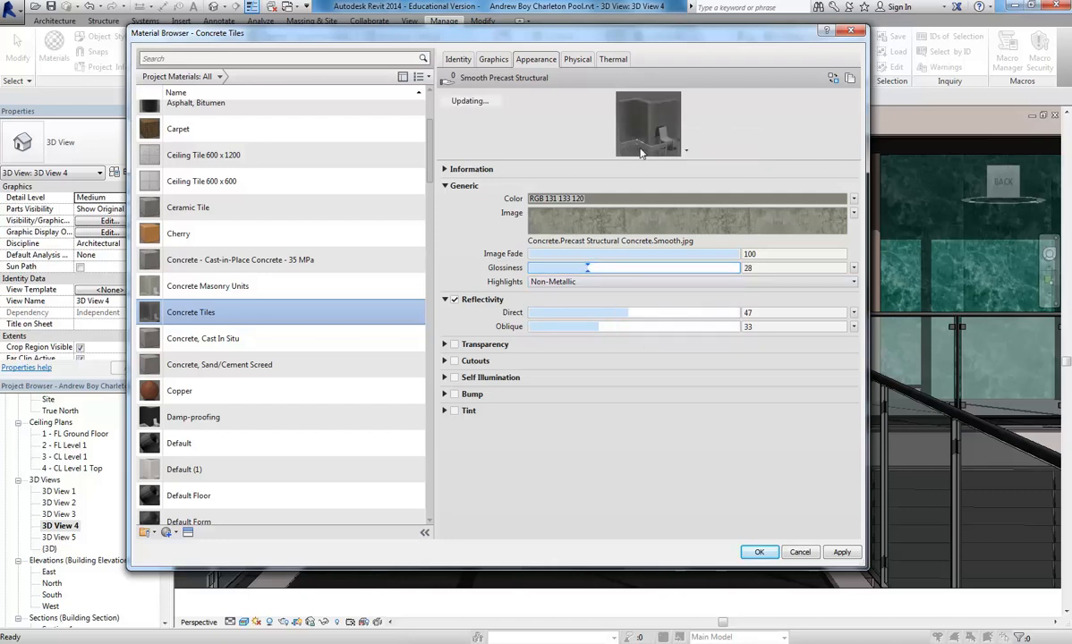
{"action": "left_click", "coordinate": [622, 269]}
{"action": "left_click", "coordinate": [616, 268]}
{"action": "left_click", "coordinate": [591, 268]}
{"action": "left_click", "coordinate": [759, 552]}
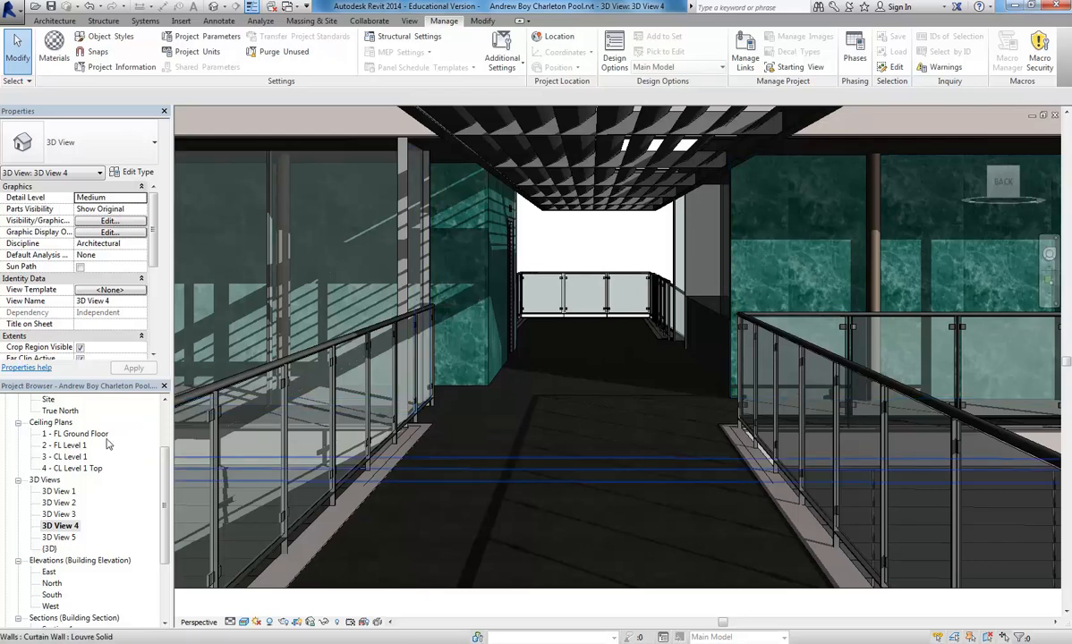
- Open the 2 - FL Level 1 floor plan at the walkway with the slanted end
{"action": "left_click_drag", "start_coordinate": [165, 470], "coordinate": [164, 436]}
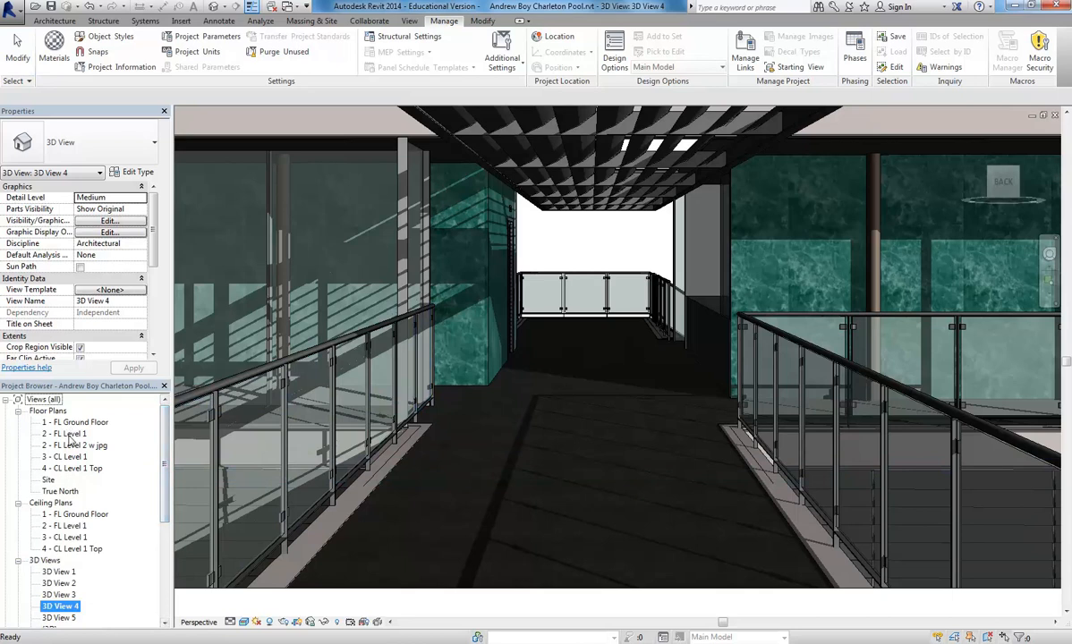
{"action": "double_click", "coordinate": [64, 433]}
{"action": "scroll", "coordinate": [382, 321], "scroll_direction": "down", "scroll_amount": 1}
{"action": "middle_click_drag", "start_coordinate": [382, 322], "coordinate": [446, 242]}
{"action": "scroll", "coordinate": [689, 413], "scroll_direction": "down", "scroll_amount": 1}
{"action": "middle_click_drag", "start_coordinate": [689, 413], "coordinate": [471, 573]}
{"action": "scroll", "coordinate": [456, 243], "scroll_direction": "down", "scroll_amount": 1}
{"action": "middle_click_drag", "start_coordinate": [473, 248], "coordinate": [428, 445]}
{"action": "scroll", "coordinate": [462, 359], "scroll_direction": "up", "scroll_amount": 2}
{"action": "middle_click_drag", "start_coordinate": [456, 385], "coordinate": [474, 447]}
{"action": "scroll", "coordinate": [474, 404], "scroll_direction": "up", "scroll_amount": 1}
{"action": "middle_click_drag", "start_coordinate": [475, 404], "coordinate": [458, 317]}
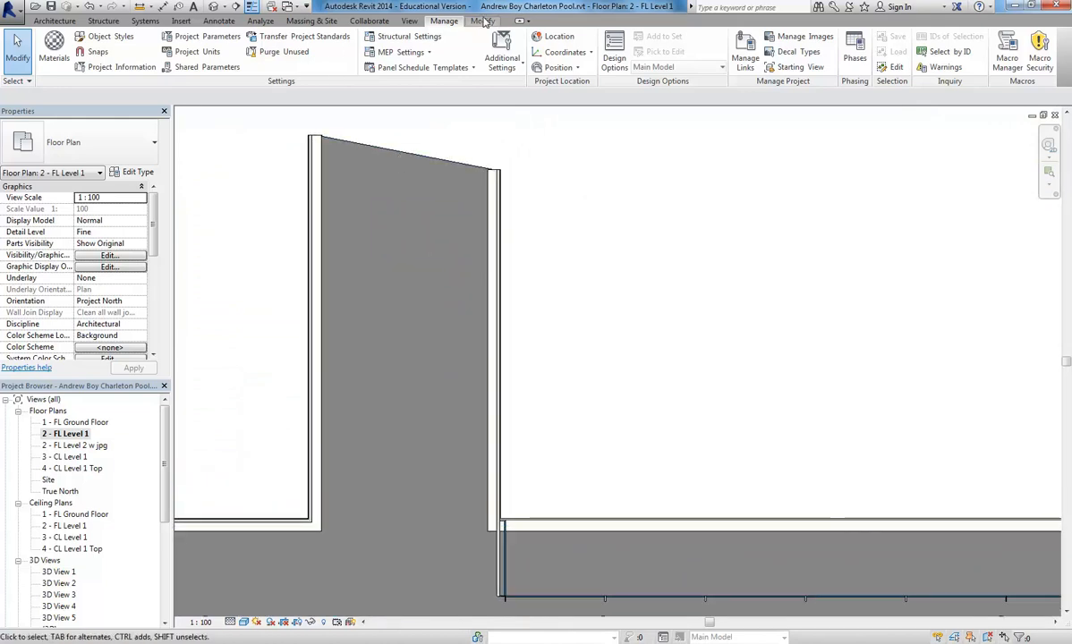
- Start a Split Face on the Floortiles floor for the walkway with the slanted end
{"action": "left_click", "coordinate": [482, 21]}
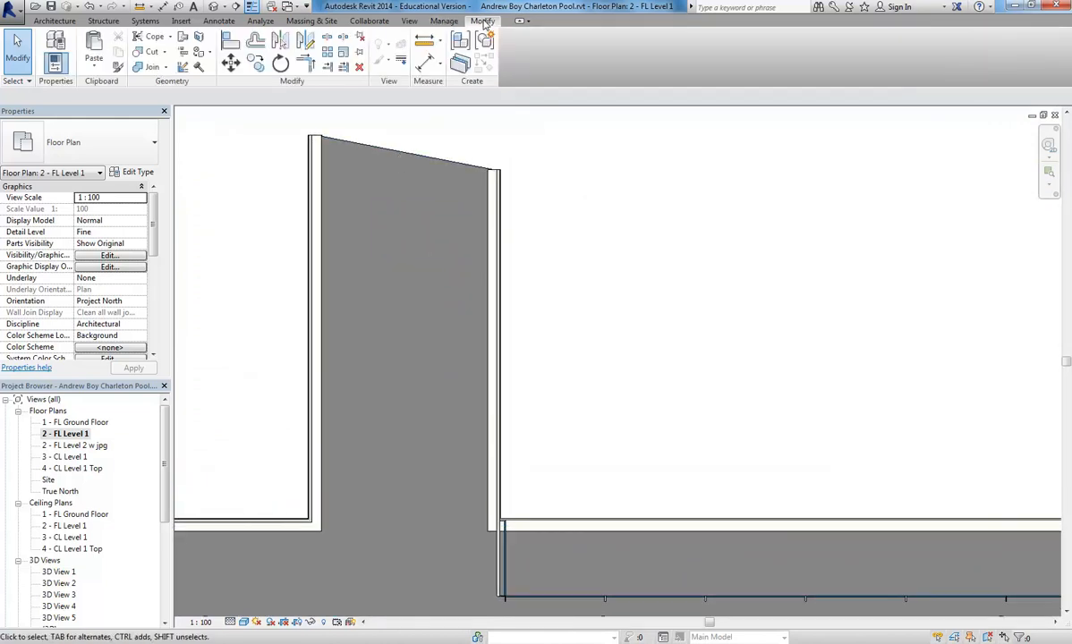
{"action": "left_click", "coordinate": [200, 39]}
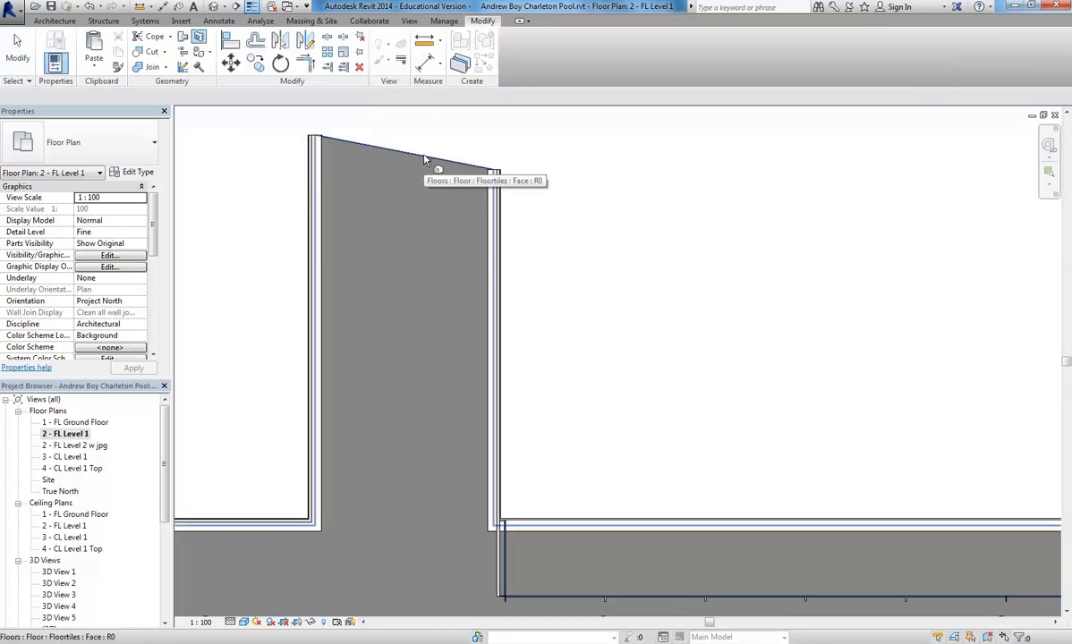
{"action": "left_click", "coordinate": [425, 161]}
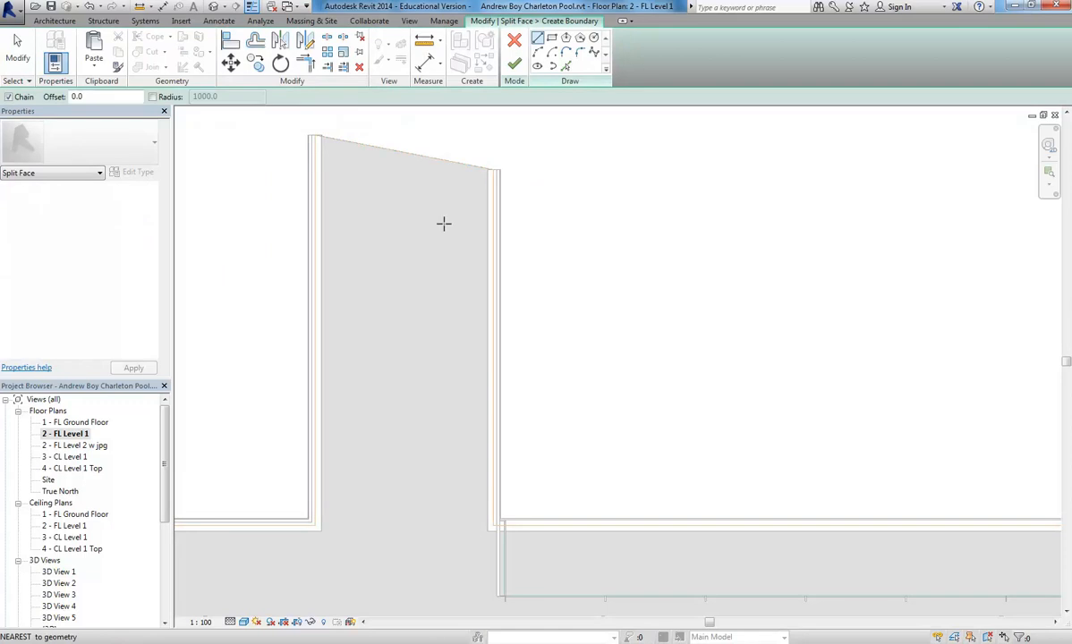
{"action": "scroll", "coordinate": [352, 459], "scroll_direction": "up", "scroll_amount": 6}
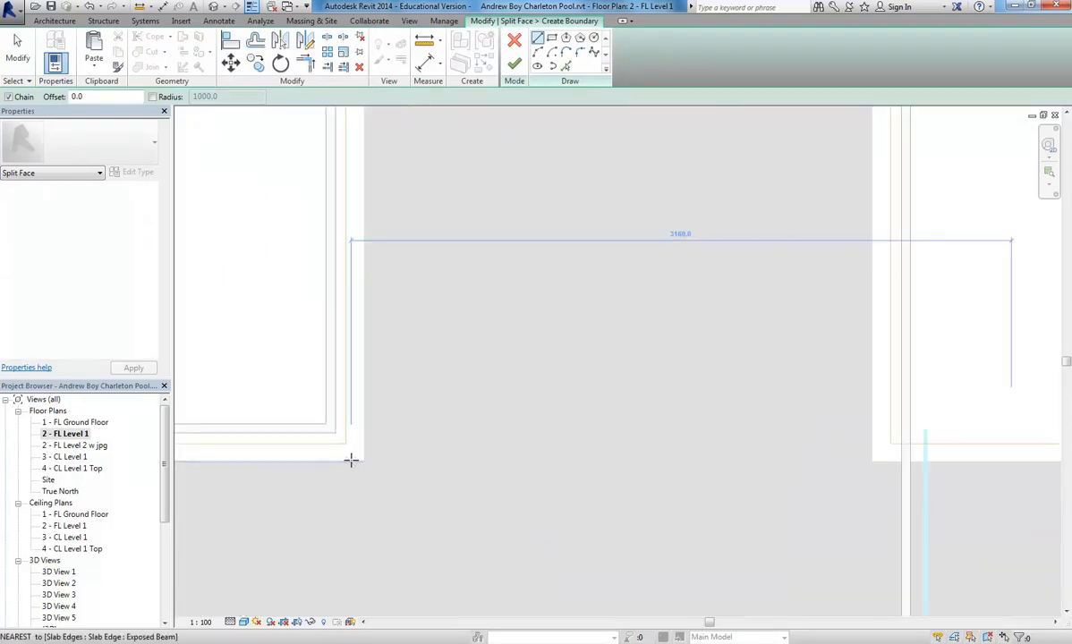
{"action": "scroll", "coordinate": [316, 425], "scroll_direction": "up", "scroll_amount": 3}
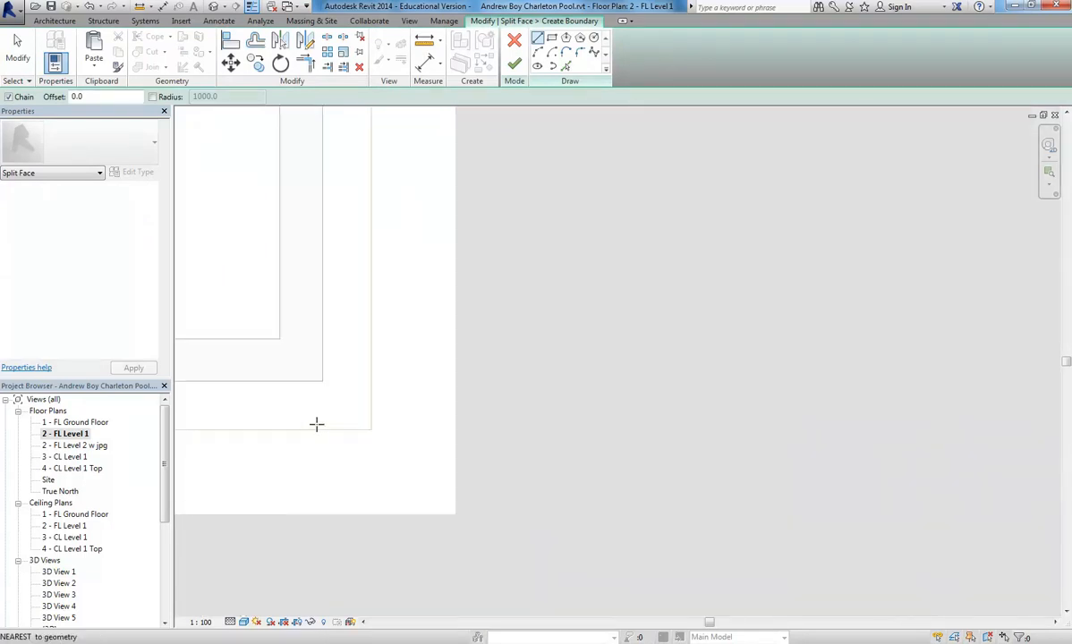
{"action": "left_click", "coordinate": [251, 7]}
{"action": "scroll", "coordinate": [403, 405], "scroll_direction": "up", "scroll_amount": 1}
{"action": "middle_click_drag", "start_coordinate": [404, 405], "coordinate": [560, 532]}
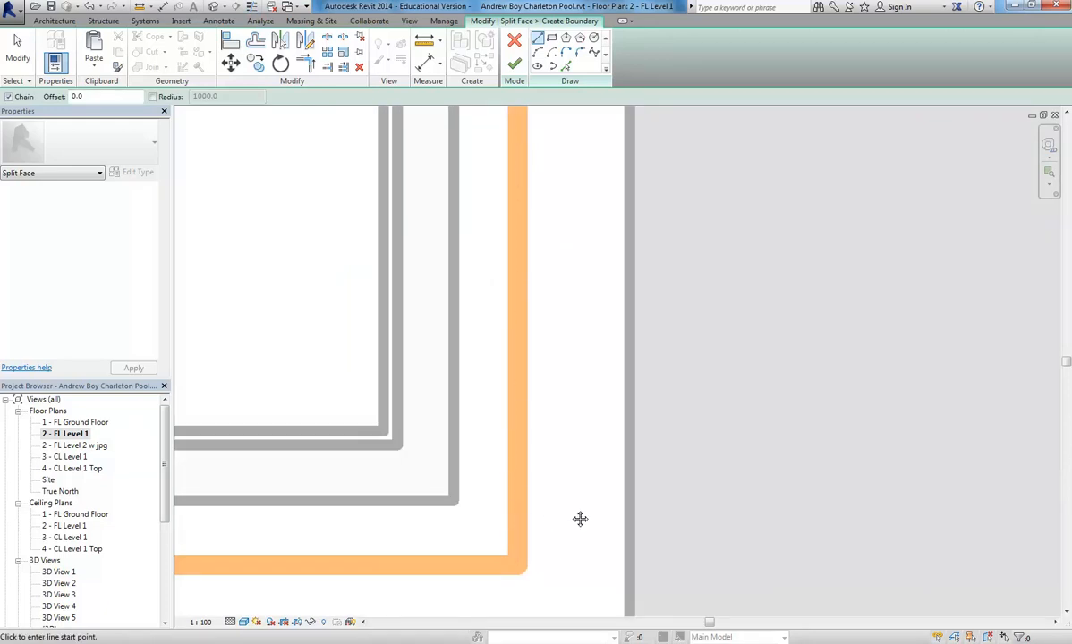
{"action": "middle_click_drag", "start_coordinate": [580, 516], "coordinate": [459, 482]}
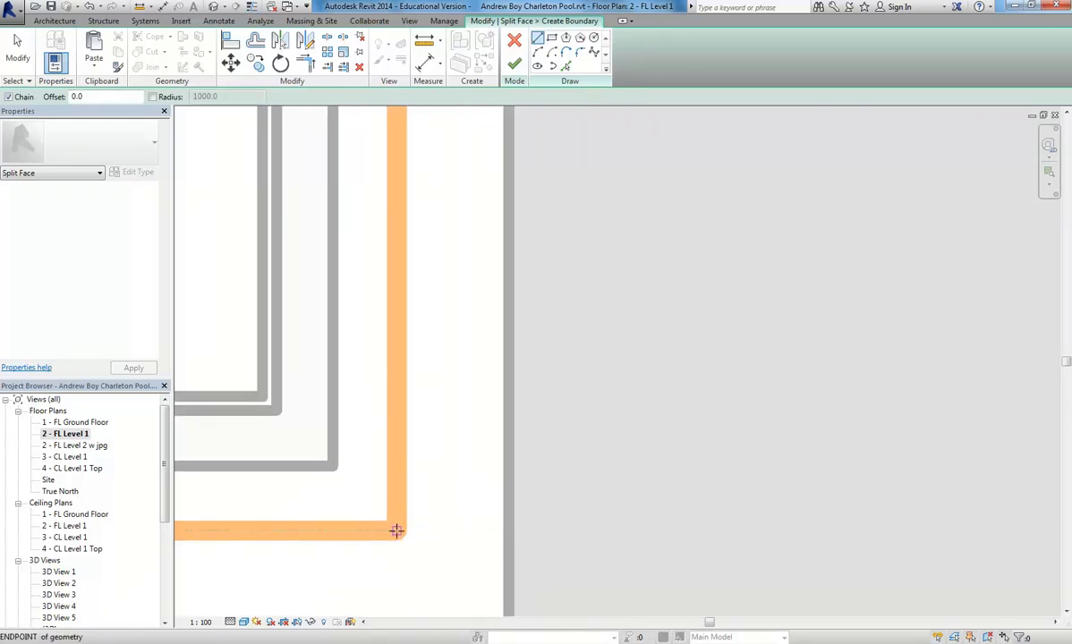
{"action": "left_click", "coordinate": [396, 531]}
{"action": "scroll", "coordinate": [632, 437], "scroll_direction": "down", "scroll_amount": 5}
{"action": "middle_click_drag", "start_coordinate": [799, 402], "coordinate": [392, 452]}
{"action": "scroll", "coordinate": [562, 448], "scroll_direction": "down", "scroll_amount": 2}
{"action": "middle_click_drag", "start_coordinate": [562, 450], "coordinate": [457, 481]}
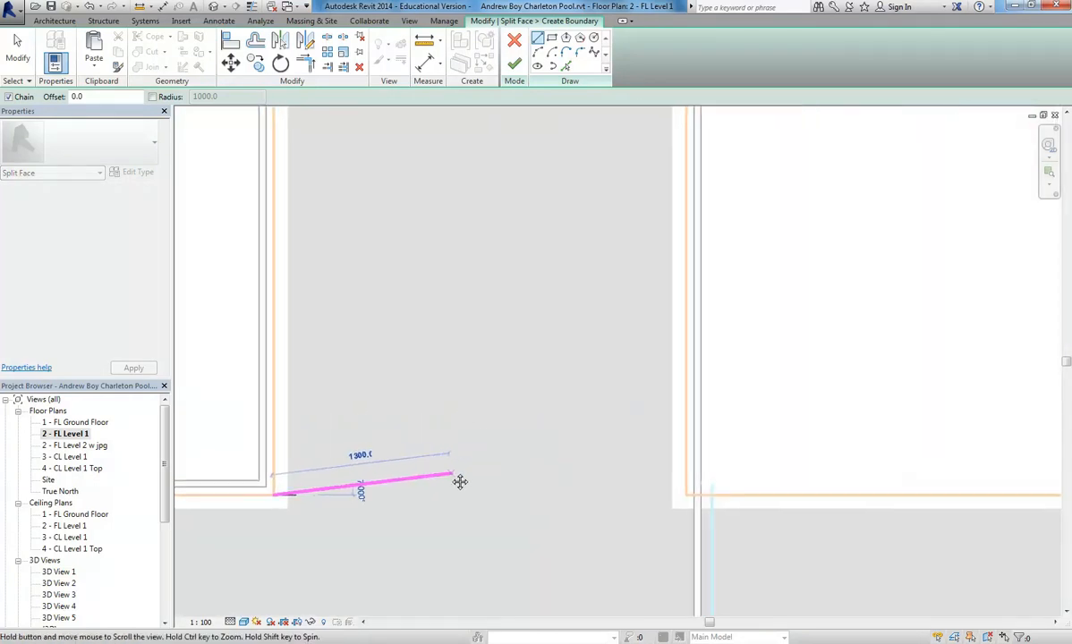
{"action": "key", "text": "Escape"}
- Sketch a trial rectangle about 880 by 1140 mm inside the walkway and undo it
{"action": "left_click", "coordinate": [552, 39]}
{"action": "left_click", "coordinate": [407, 317]}
{"action": "left_click", "coordinate": [530, 474]}
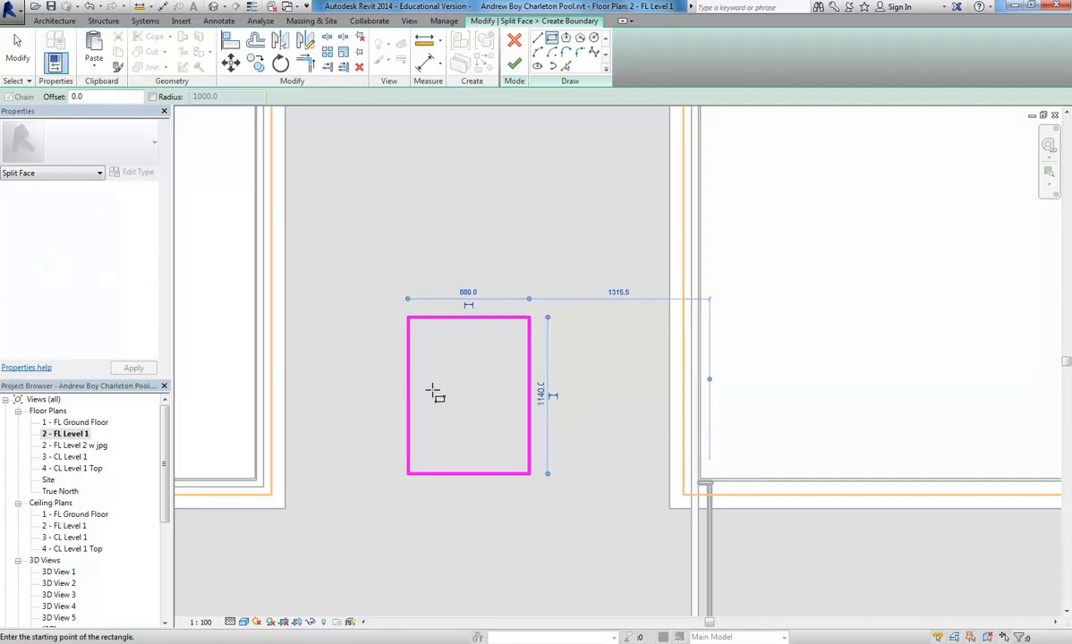
{"action": "key", "text": "ctrl+z"}
- Draw one straight split line across the walkway's base between the floor boundary's two inner corners, ending the line chain there
{"action": "left_click", "coordinate": [538, 39]}
{"action": "scroll", "coordinate": [335, 450], "scroll_direction": "up", "scroll_amount": 5}
{"action": "left_click", "coordinate": [340, 395]}
{"action": "scroll", "coordinate": [609, 378], "scroll_direction": "down", "scroll_amount": 2}
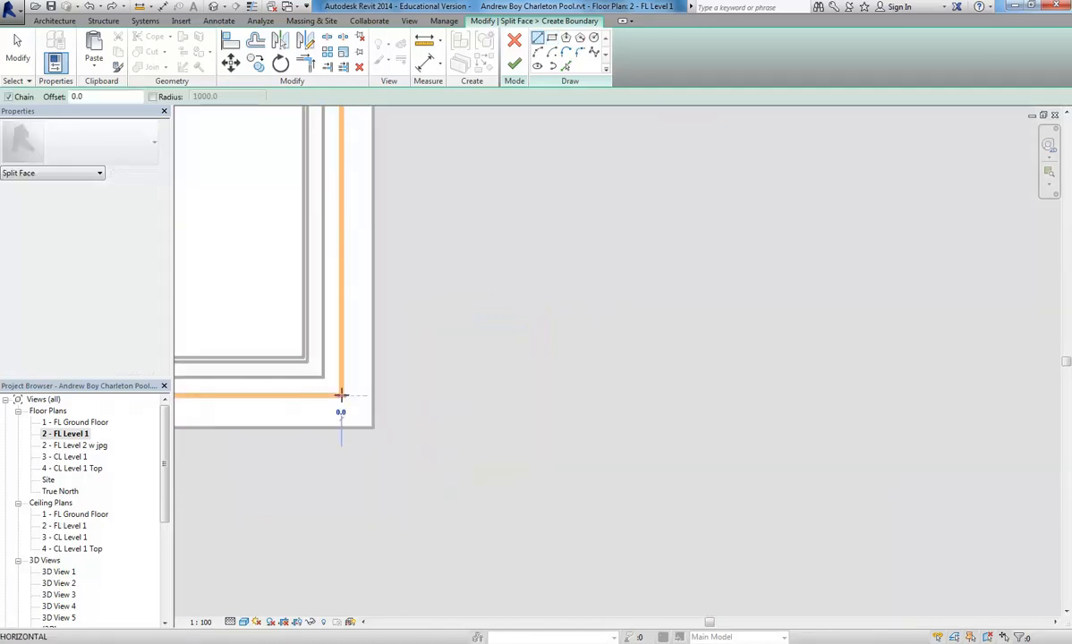
{"action": "middle_click_drag", "start_coordinate": [626, 376], "coordinate": [400, 416]}
{"action": "scroll", "coordinate": [512, 385], "scroll_direction": "down", "scroll_amount": 2}
{"action": "middle_click_drag", "start_coordinate": [512, 385], "coordinate": [402, 419]}
{"action": "scroll", "coordinate": [632, 441], "scroll_direction": "up", "scroll_amount": 3}
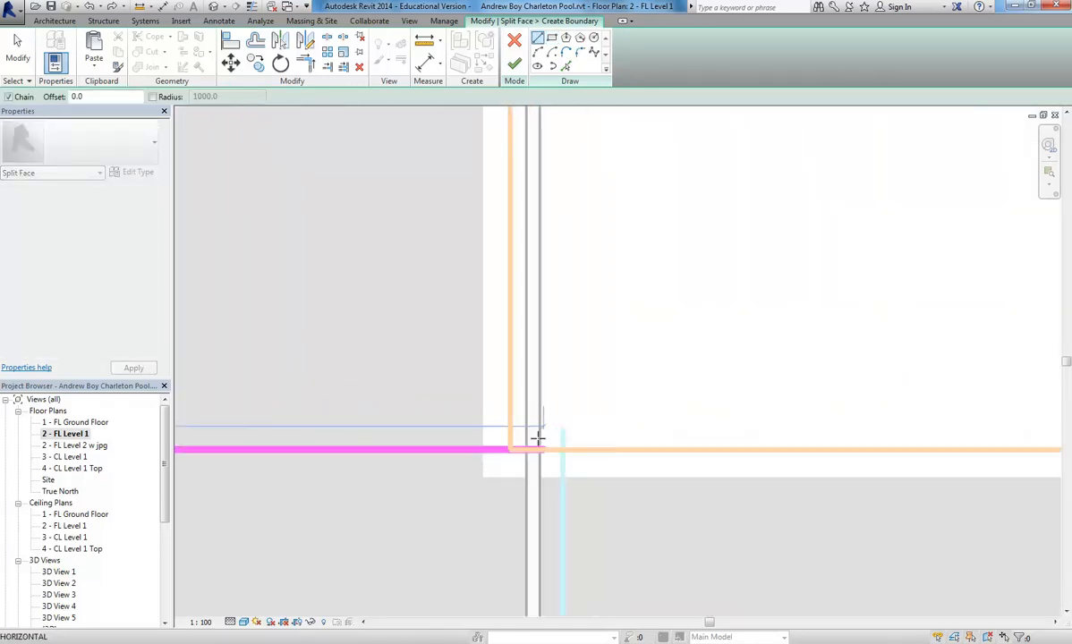
{"action": "scroll", "coordinate": [541, 437], "scroll_direction": "up", "scroll_amount": 3}
{"action": "left_click", "coordinate": [651, 451]}
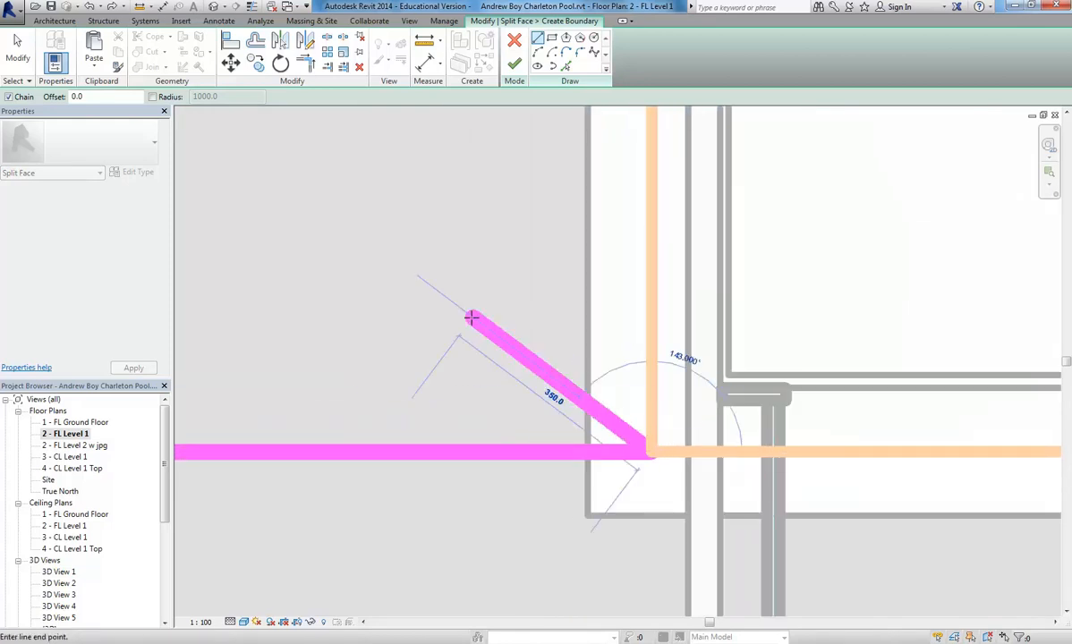
{"action": "scroll", "coordinate": [528, 349], "scroll_direction": "down", "scroll_amount": 2}
{"action": "scroll", "coordinate": [469, 313], "scroll_direction": "up", "scroll_amount": 1}
{"action": "right_click", "coordinate": [490, 324]}
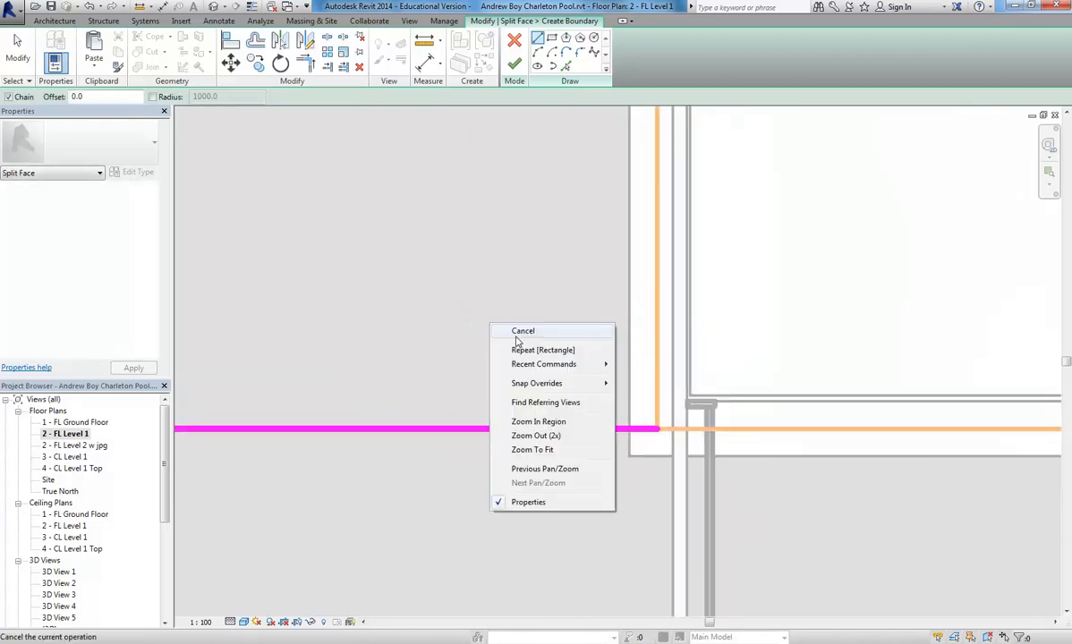
{"action": "left_click", "coordinate": [523, 332]}
- Finish the Split Face boundary with the single line across the walkway and clear the selection
{"action": "middle_click_drag", "start_coordinate": [486, 305], "coordinate": [458, 261]}
{"action": "scroll", "coordinate": [569, 397], "scroll_direction": "up", "scroll_amount": 3}
{"action": "scroll", "coordinate": [486, 471], "scroll_direction": "up", "scroll_amount": 2}
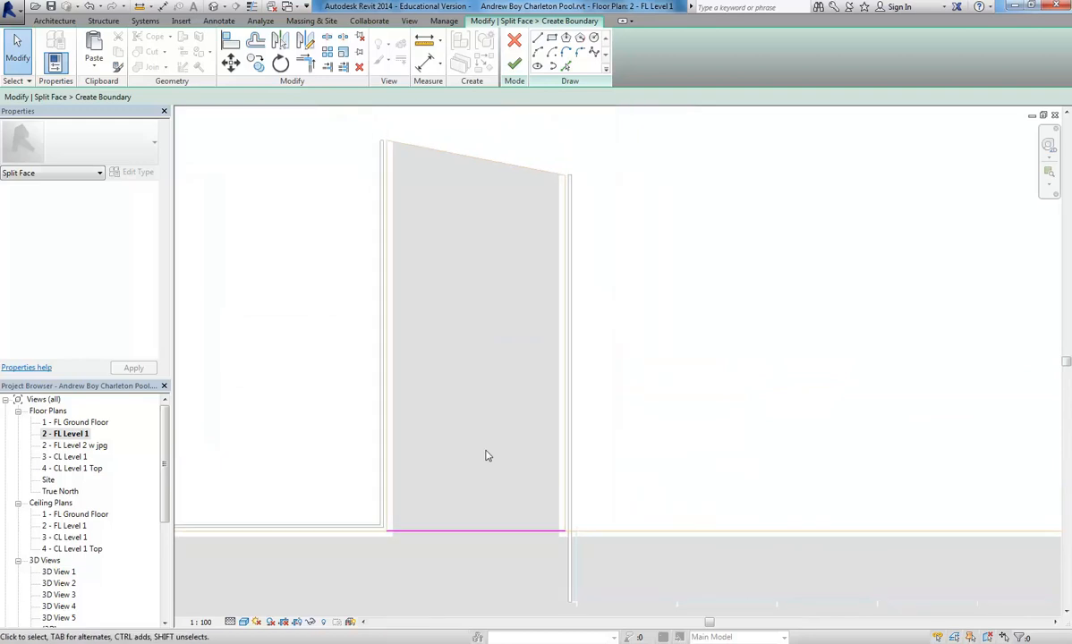
{"action": "scroll", "coordinate": [486, 471], "scroll_direction": "down", "scroll_amount": 1}
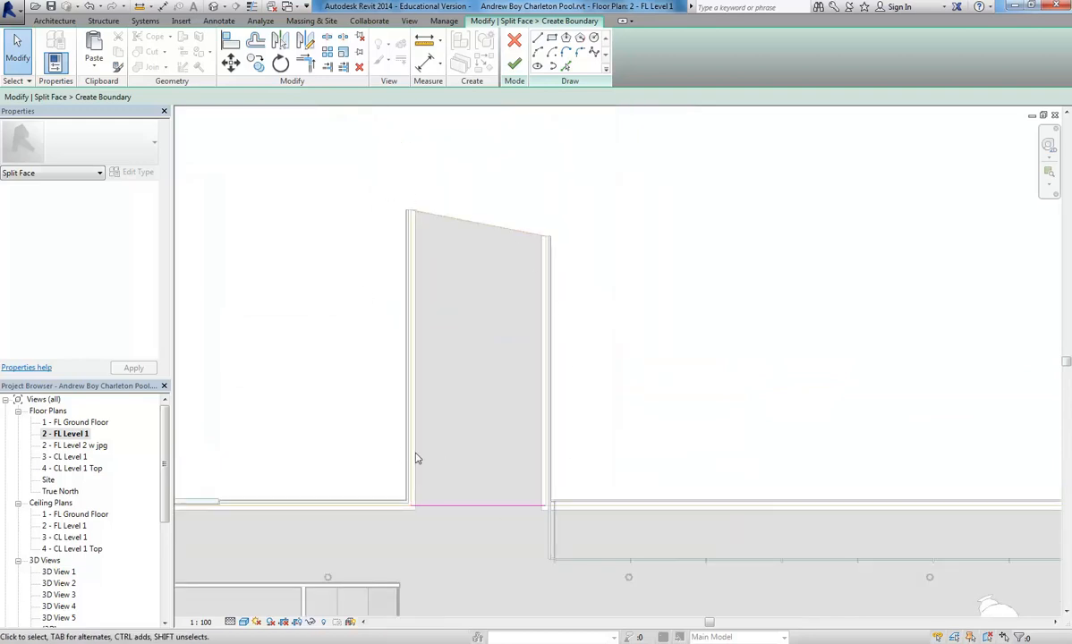
{"action": "left_click", "coordinate": [515, 64]}
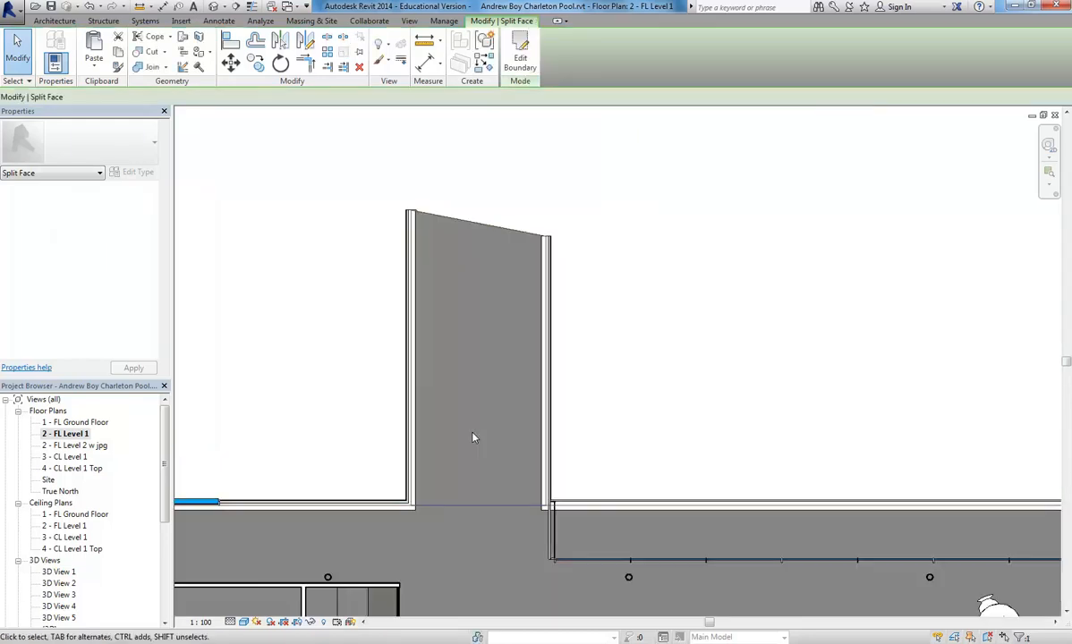
{"action": "left_click", "coordinate": [333, 427]}
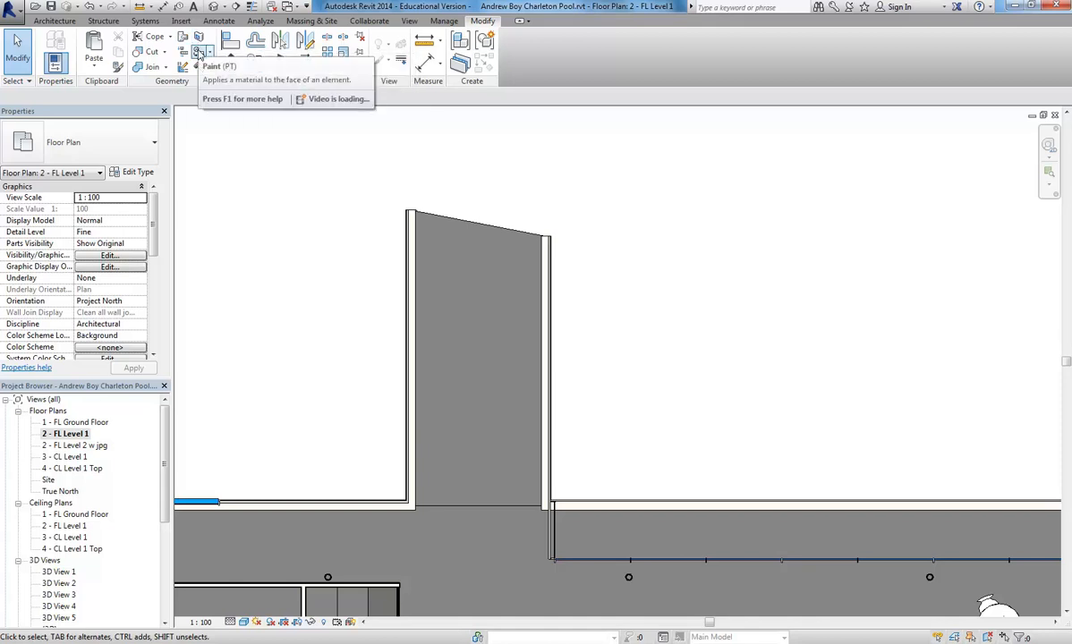
- Duplicate the Concrete Tiles material and name the copy Slate Tiles
{"action": "left_click", "coordinate": [441, 22]}
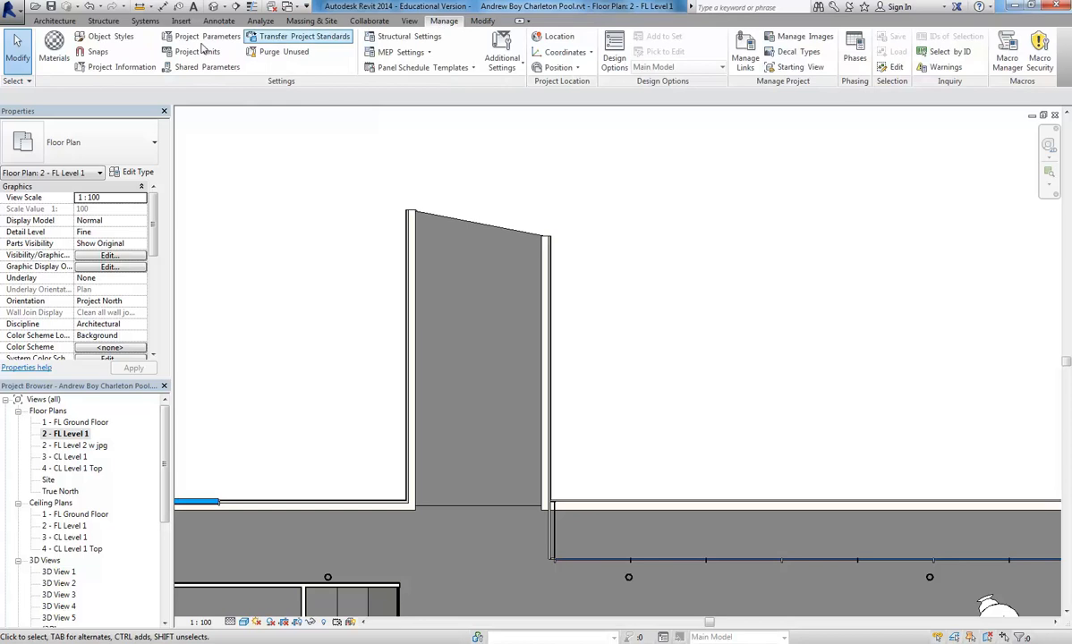
{"action": "left_click", "coordinate": [52, 66]}
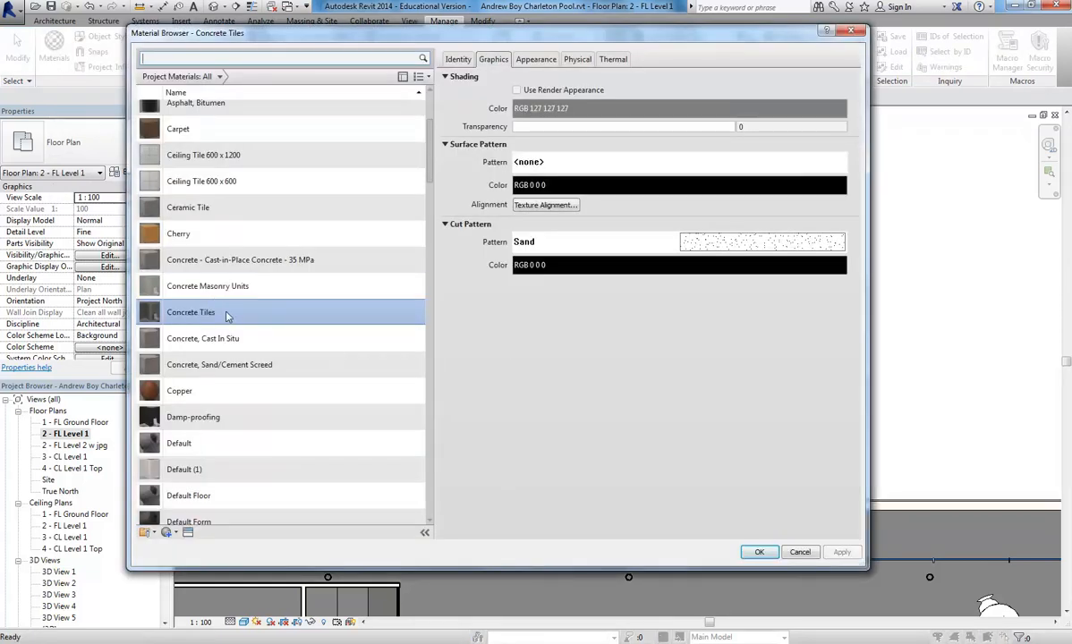
{"action": "right_click", "coordinate": [195, 316]}
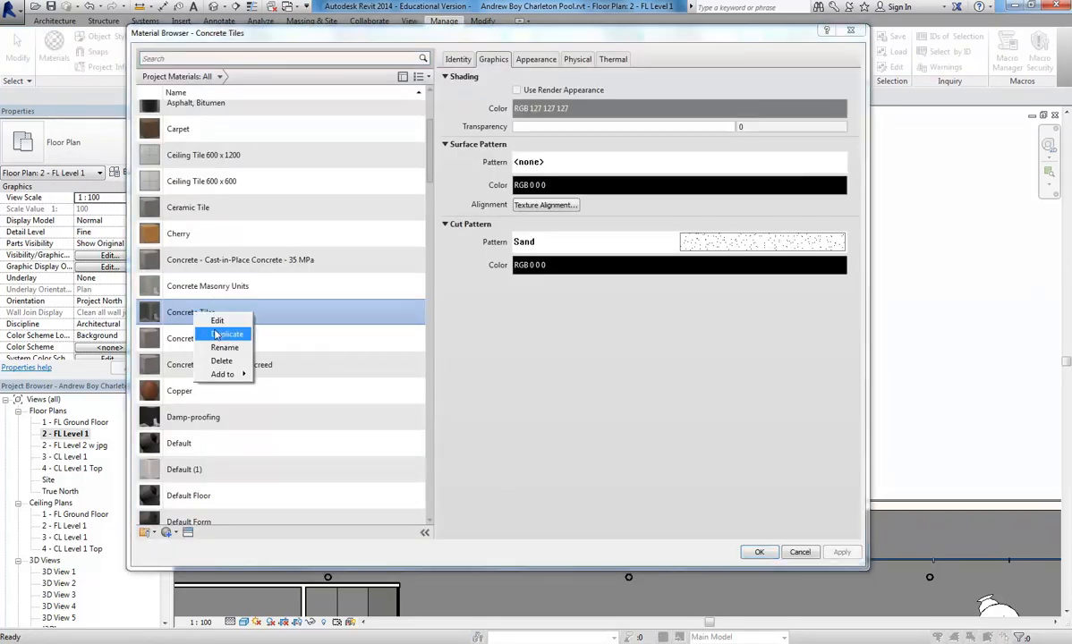
{"action": "left_click", "coordinate": [219, 334]}
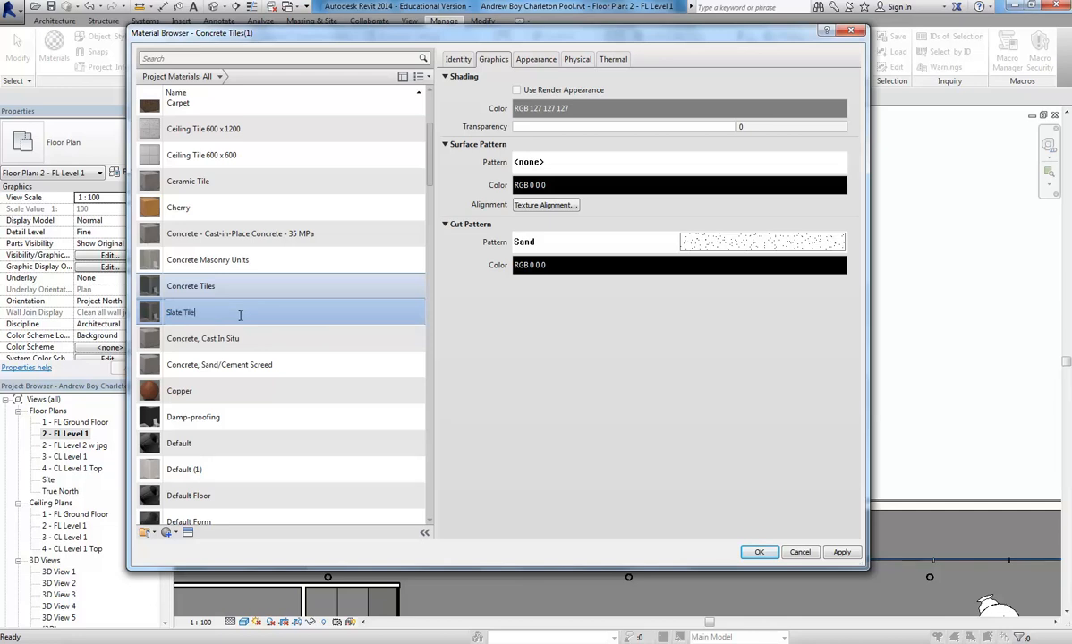
{"action": "type", "text": "Slate Tiles"}
{"action": "key", "text": "Return"}
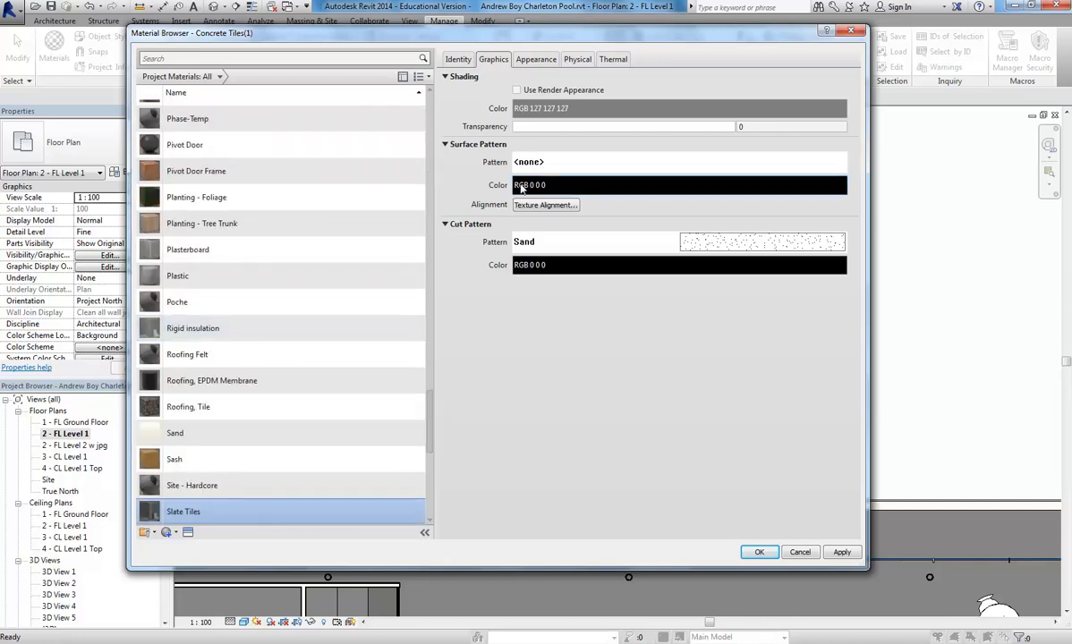
- Search the appearance assets for slate and replace Slate Tiles' appearance with Slate - Square Gray
{"action": "left_click", "coordinate": [537, 60]}
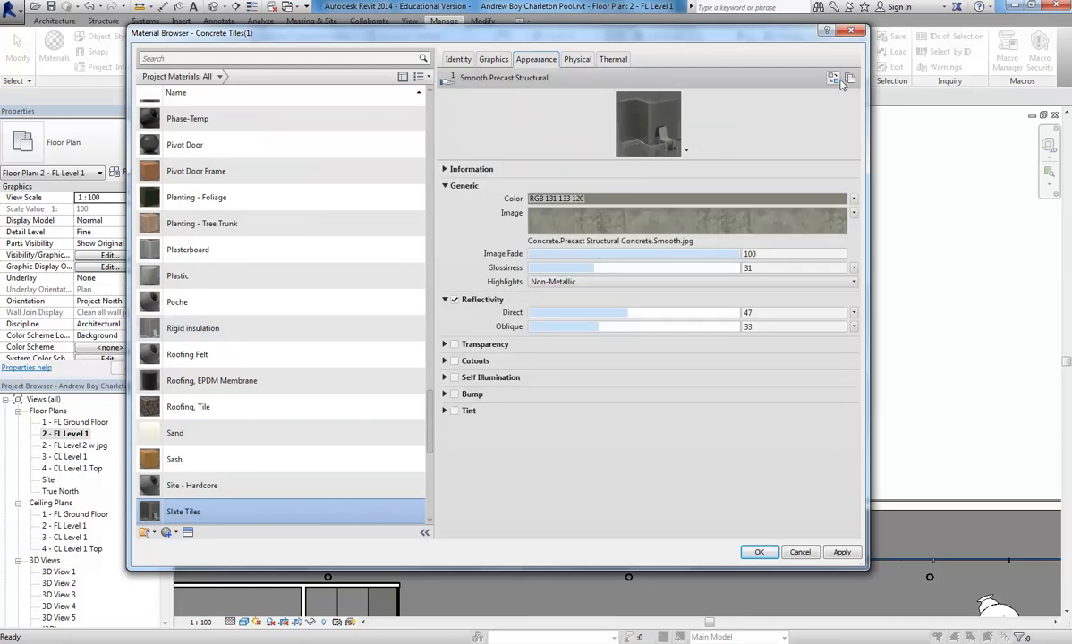
{"action": "left_click", "coordinate": [850, 80]}
{"action": "left_click", "coordinate": [182, 94]}
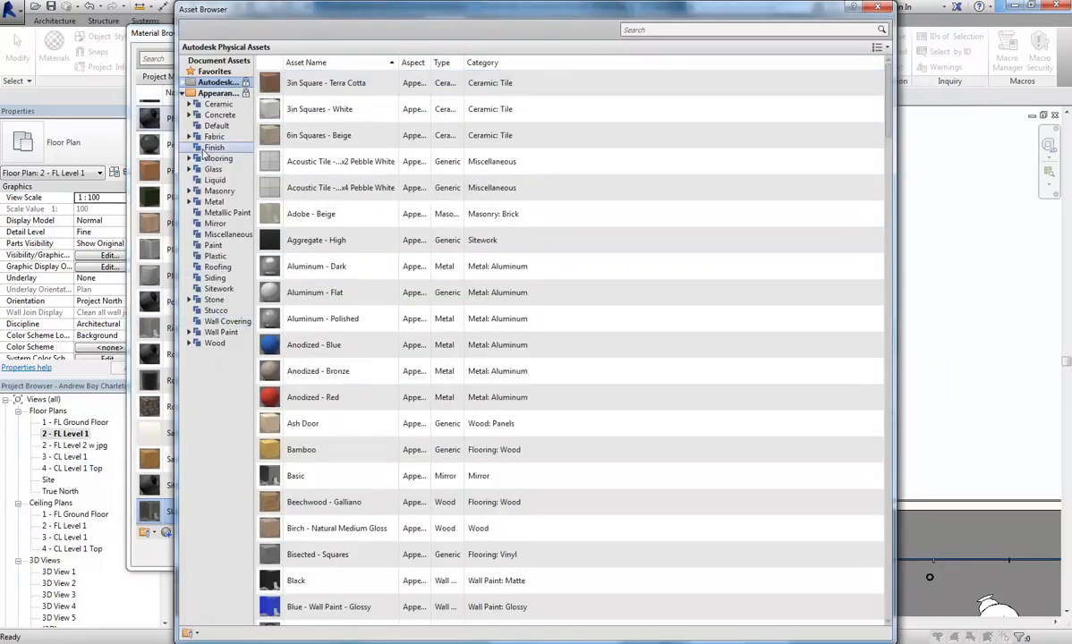
{"action": "left_click", "coordinate": [693, 30]}
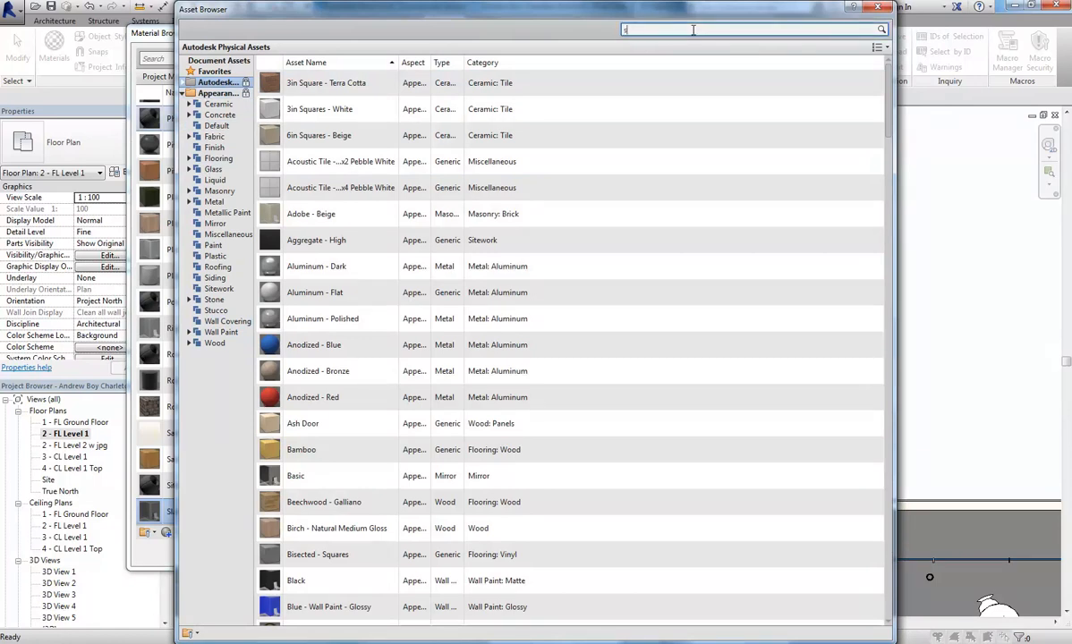
{"action": "type", "text": "slate"}
{"action": "key", "text": "Return"}
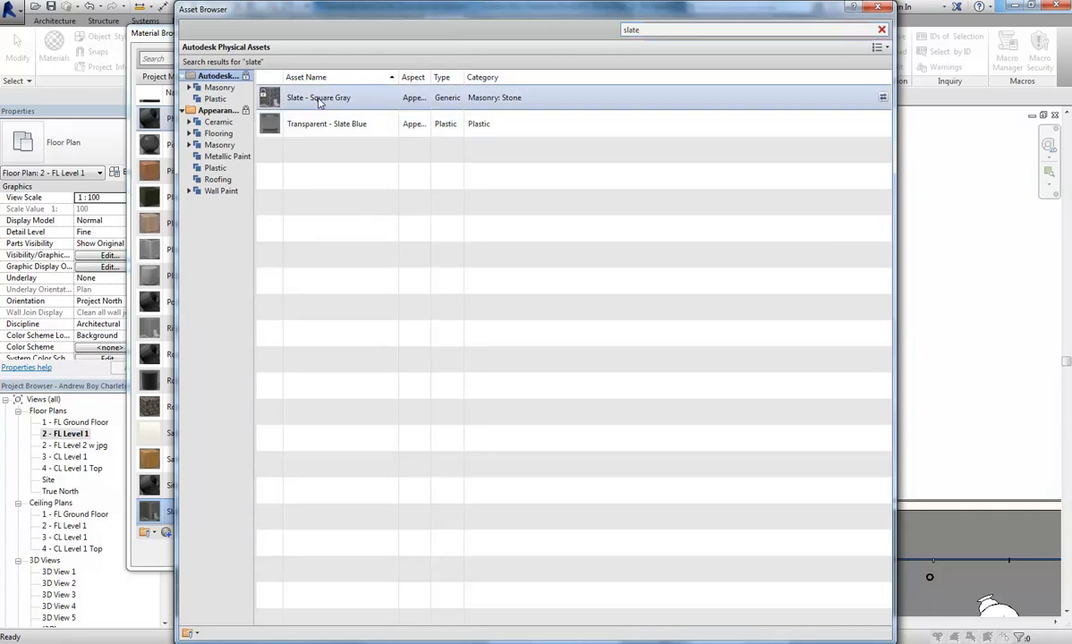
{"action": "left_click", "coordinate": [878, 8]}
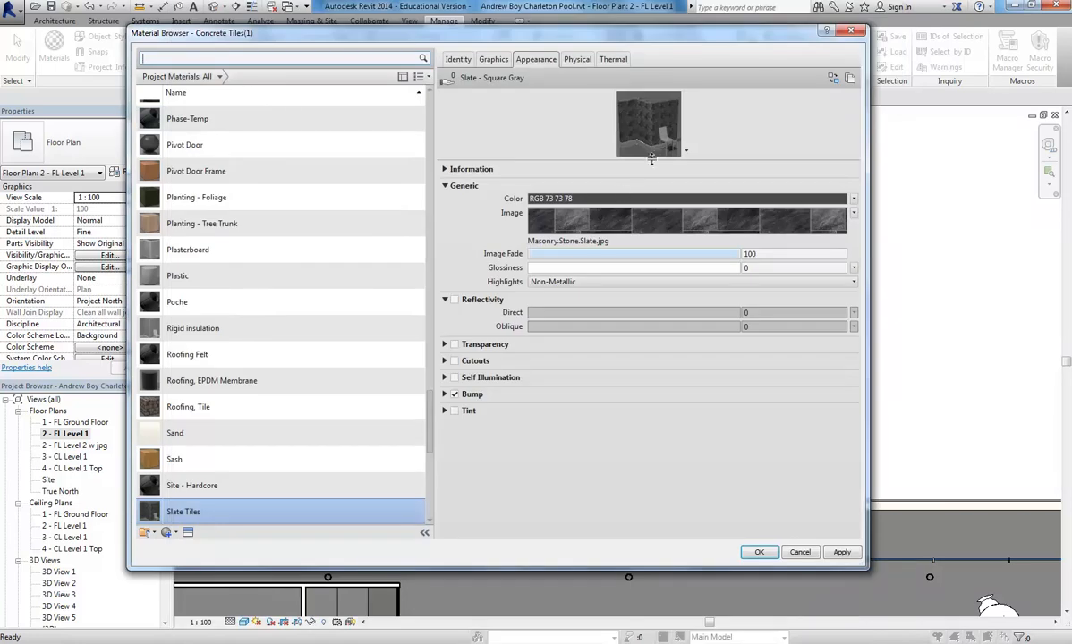
- Set the Slate Tiles texture image's sample width to 2000 mm with the proportions linked
{"action": "left_click", "coordinate": [641, 218]}
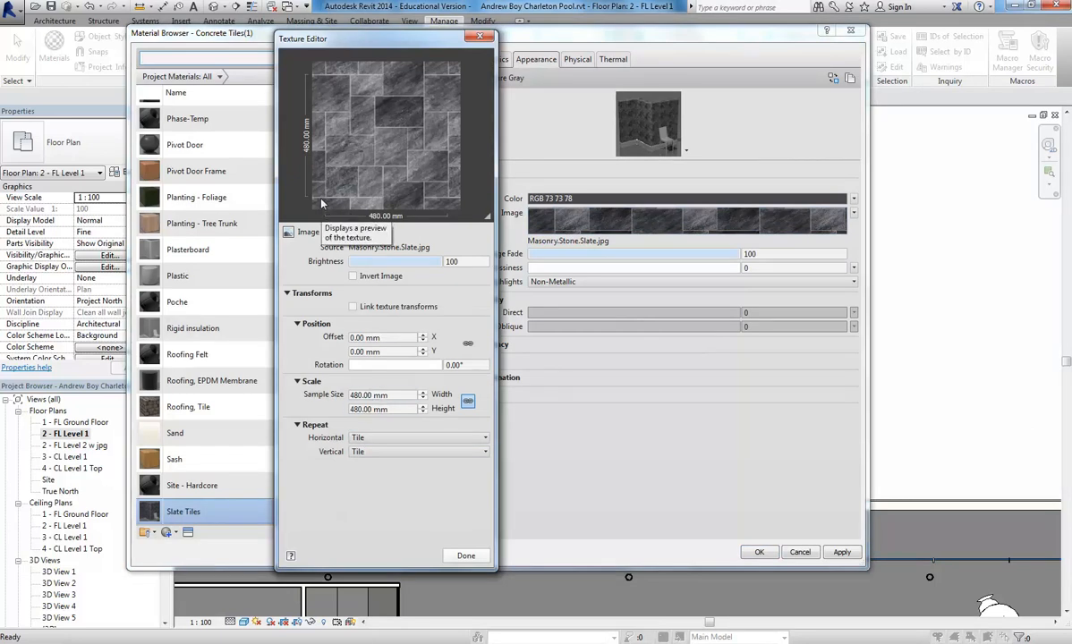
{"action": "double_click", "coordinate": [359, 394]}
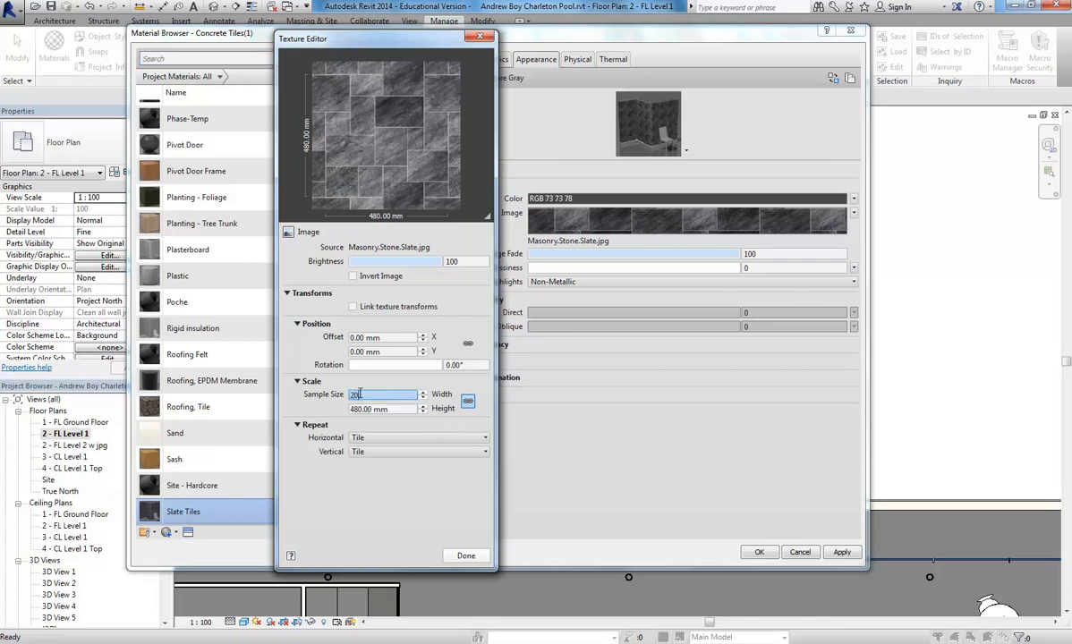
{"action": "key", "text": "Tab"}
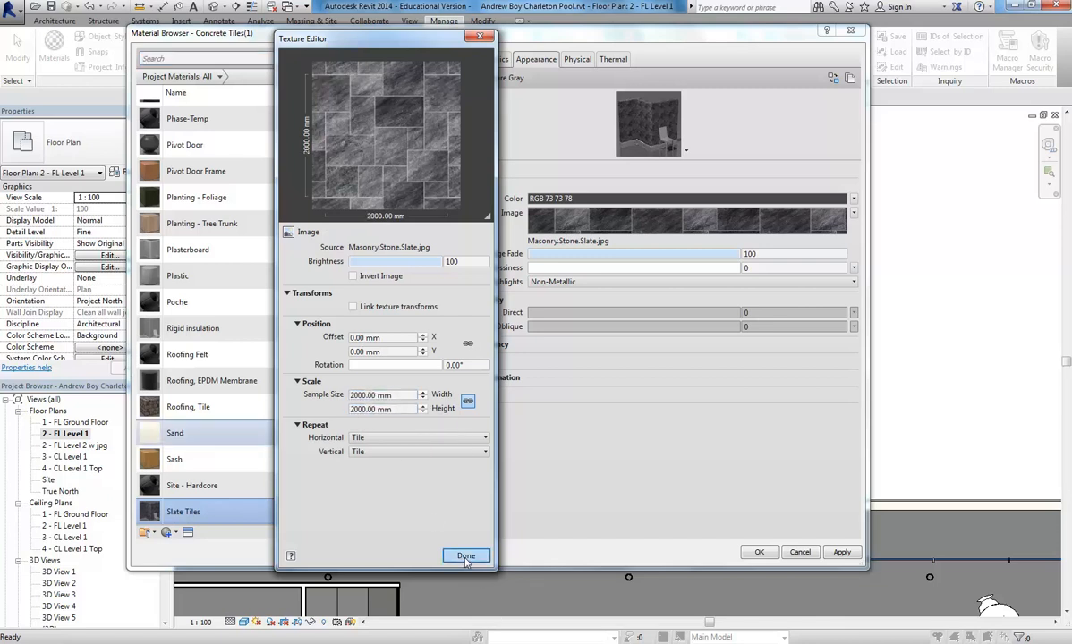
{"action": "left_click", "coordinate": [466, 555]}
- Examine the Slate Tiles bump image and its sample size against the main texture image
{"action": "left_click", "coordinate": [446, 396]}
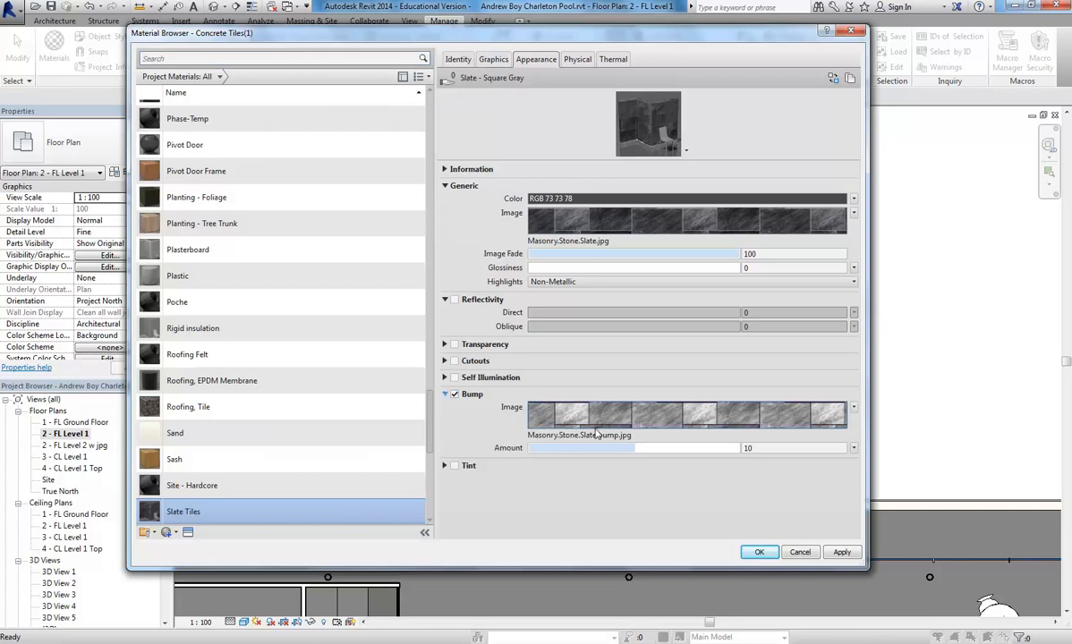
{"action": "left_click", "coordinate": [641, 417]}
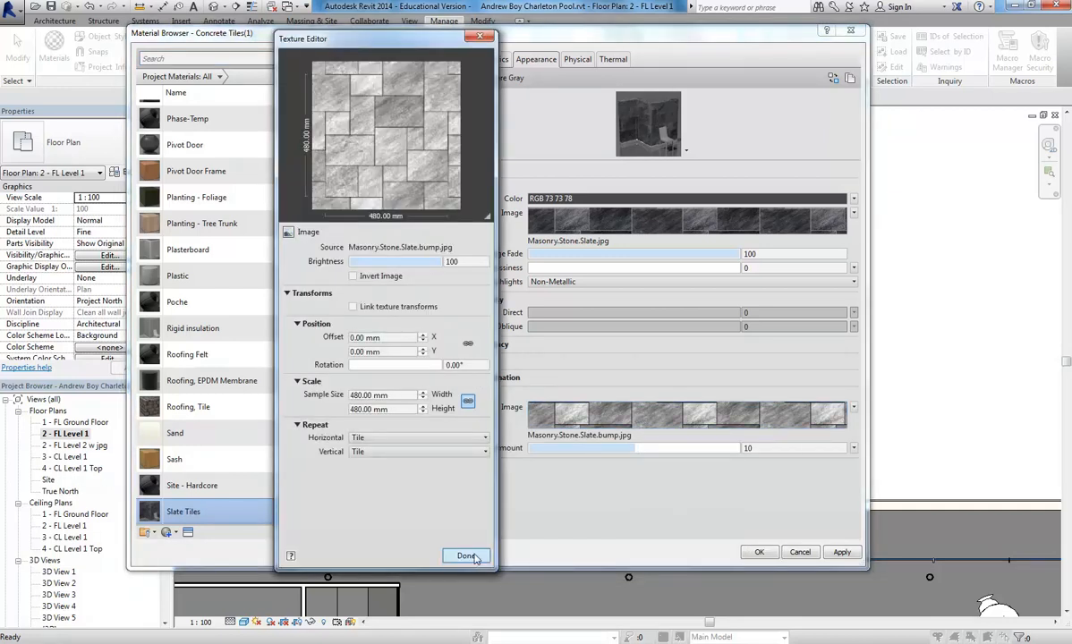
{"action": "left_click", "coordinate": [463, 552]}
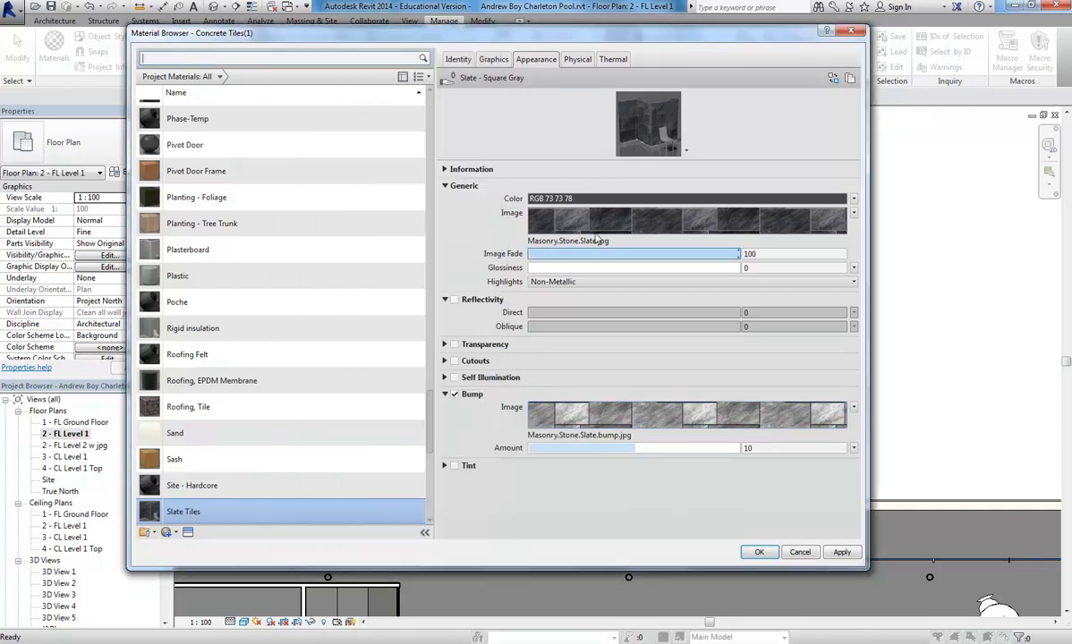
{"action": "left_click", "coordinate": [445, 396]}
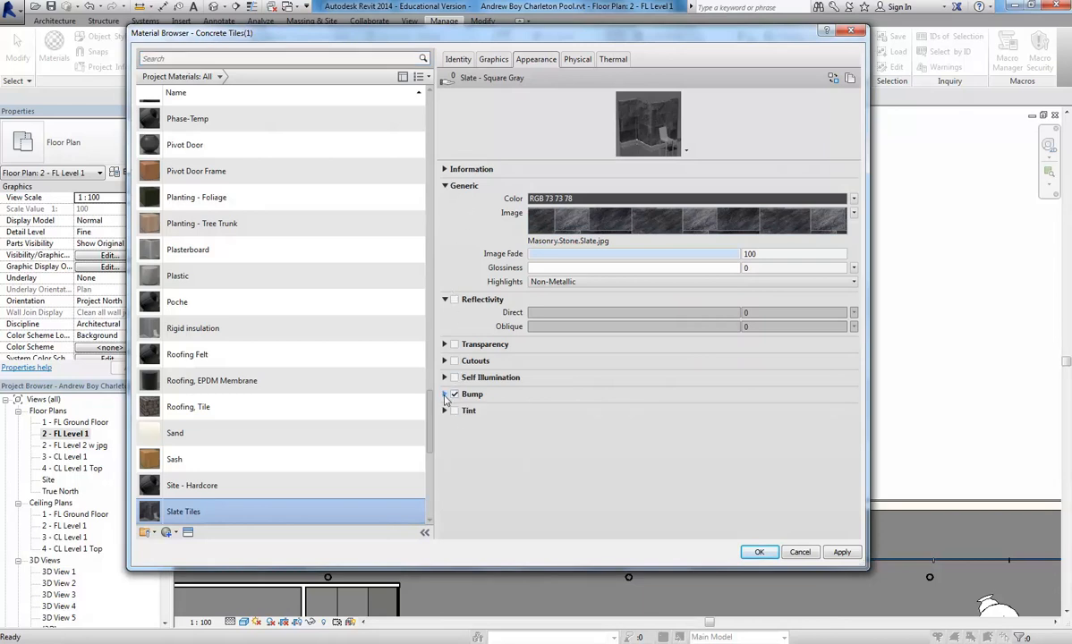
{"action": "left_click", "coordinate": [445, 395]}
{"action": "mouse_move", "coordinate": [608, 227]}
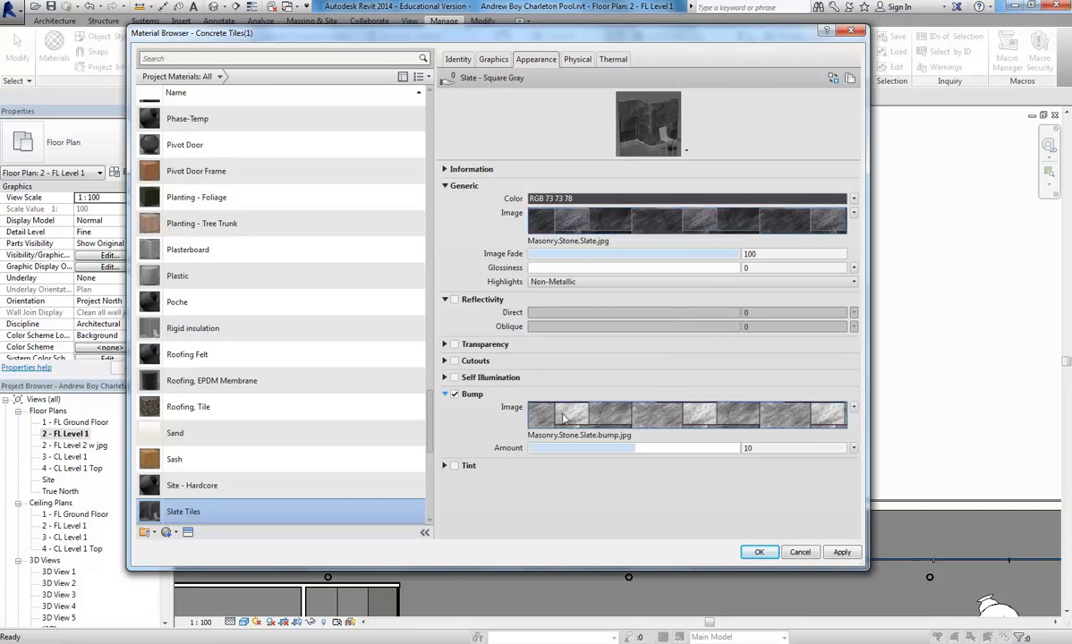
- Set the Slate Tiles bump image's sample size to 2000 mm with linked proportions and accept the material changes
{"action": "left_click", "coordinate": [663, 418]}
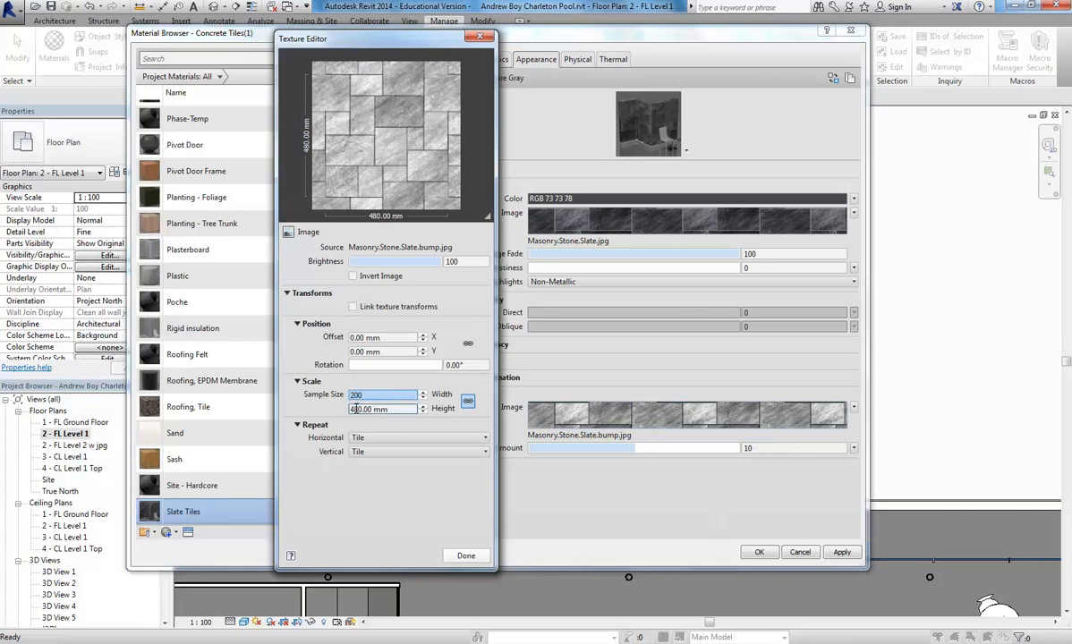
{"action": "type", "text": "2000"}
{"action": "key", "text": "Tab"}
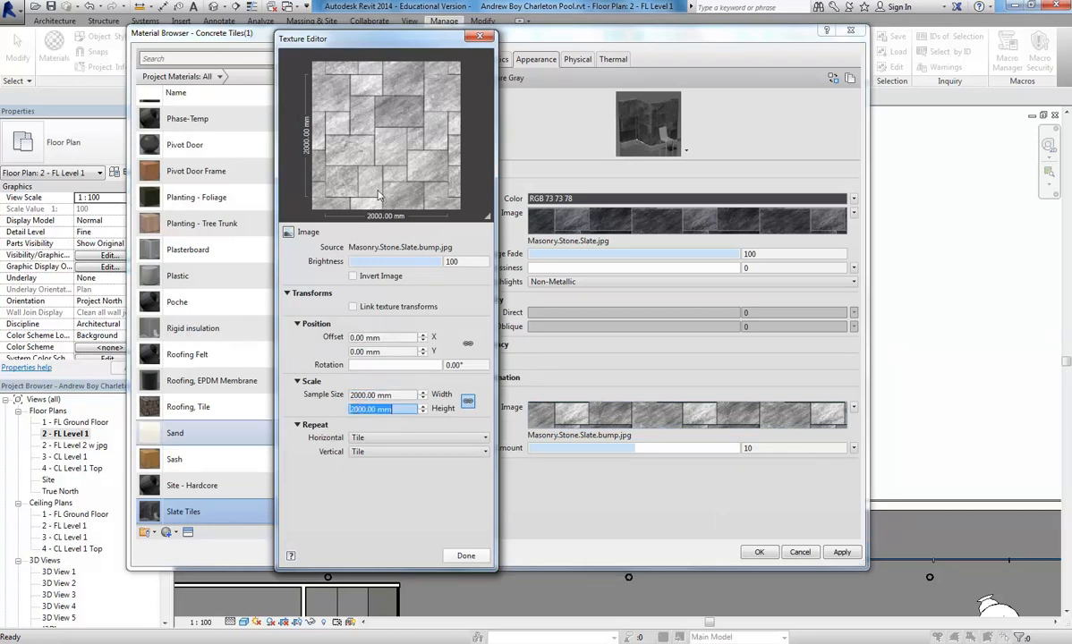
{"action": "left_click", "coordinate": [456, 556]}
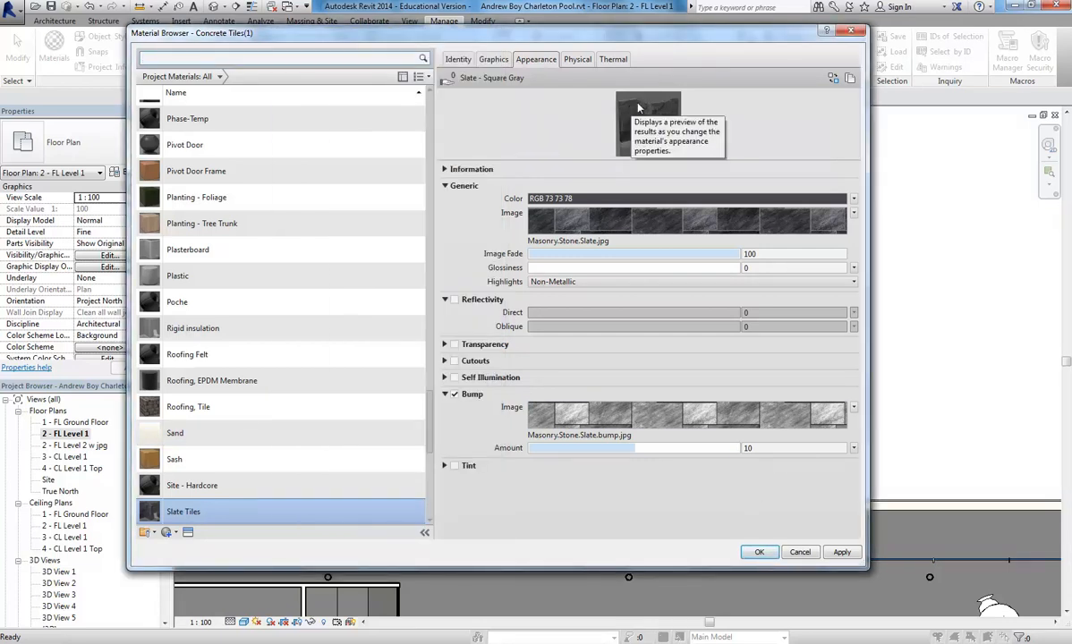
{"action": "left_click", "coordinate": [758, 552]}
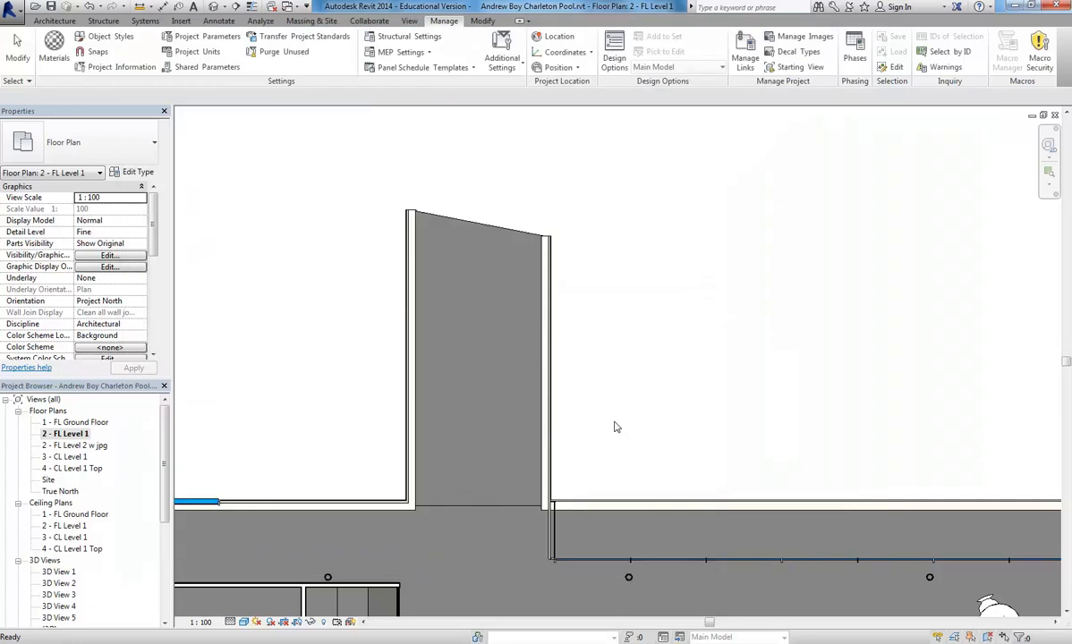
- Open the layer structure of the Floortiles floor type from the level 1 floor for editing
{"action": "middle_click_drag", "start_coordinate": [348, 314], "coordinate": [403, 317]}
{"action": "scroll", "coordinate": [352, 275], "scroll_direction": "down", "scroll_amount": 2}
{"action": "scroll", "coordinate": [402, 317], "scroll_direction": "up", "scroll_amount": 2}
{"action": "left_click", "coordinate": [457, 190]}
{"action": "scroll", "coordinate": [465, 359], "scroll_direction": "up", "scroll_amount": 1}
{"action": "left_click", "coordinate": [134, 172]}
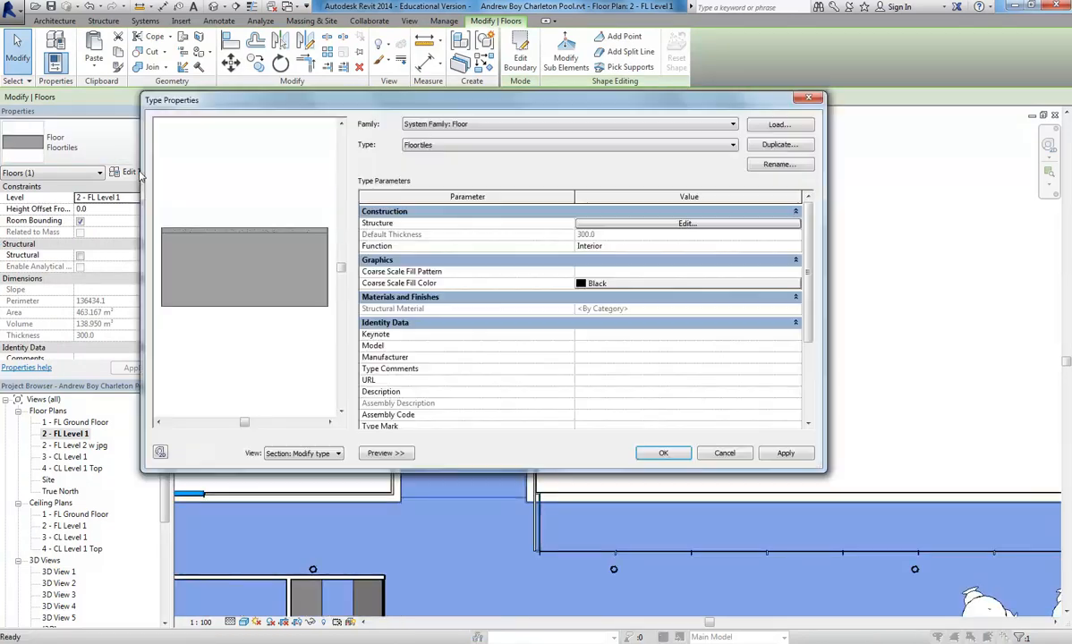
{"action": "left_click", "coordinate": [686, 224]}
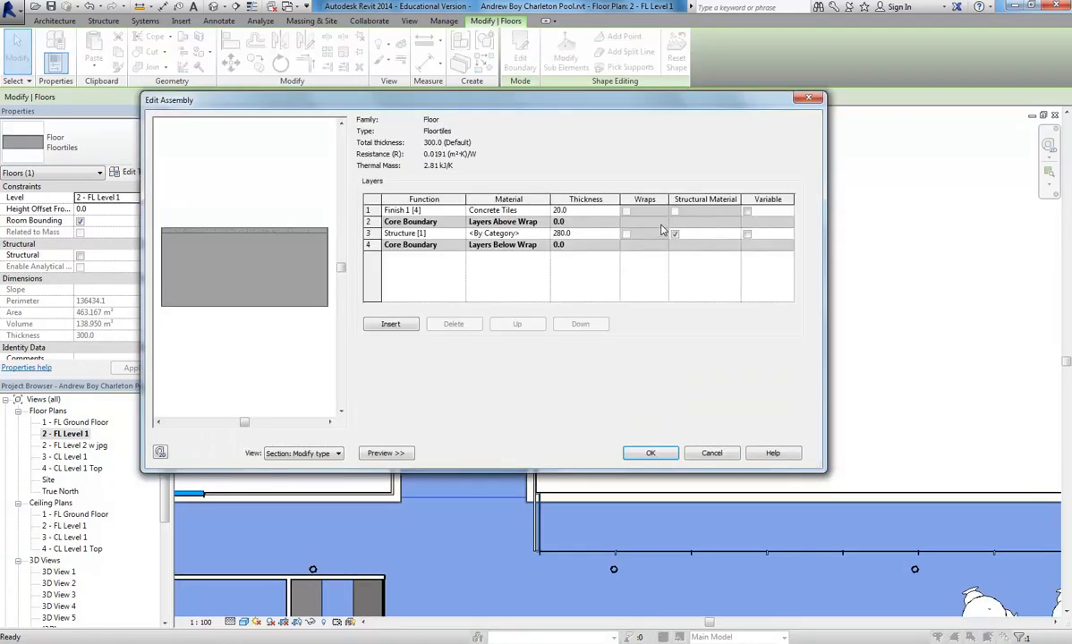
- Search the project materials for "sla", assign Slate Tiles to the floor's Finish 1 layer, and accept the type changes
{"action": "left_click", "coordinate": [545, 209]}
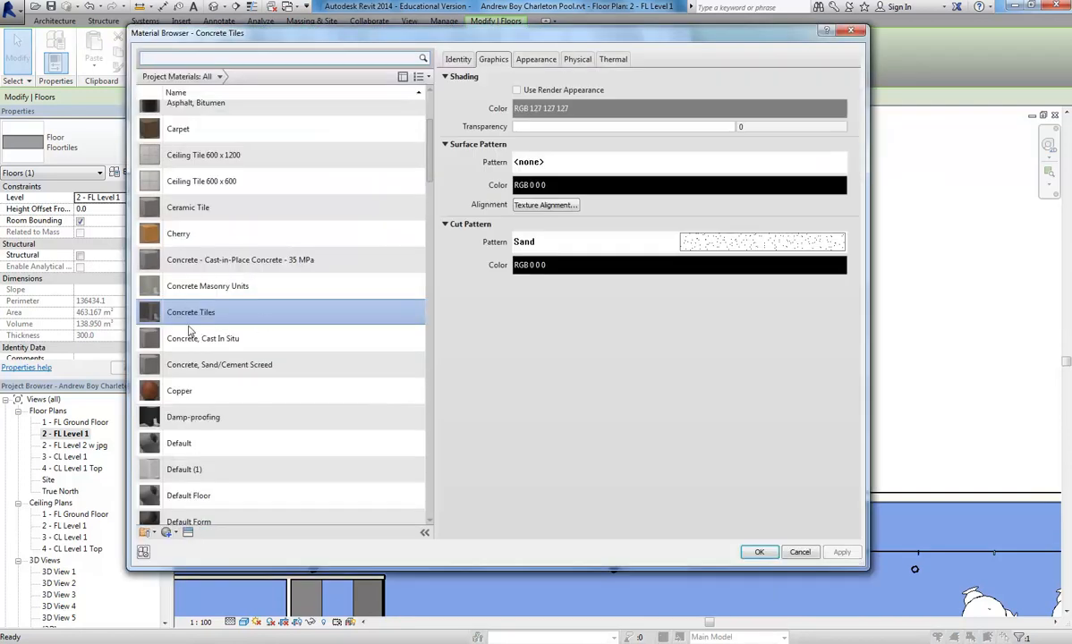
{"action": "left_click_drag", "start_coordinate": [431, 172], "coordinate": [399, 170]}
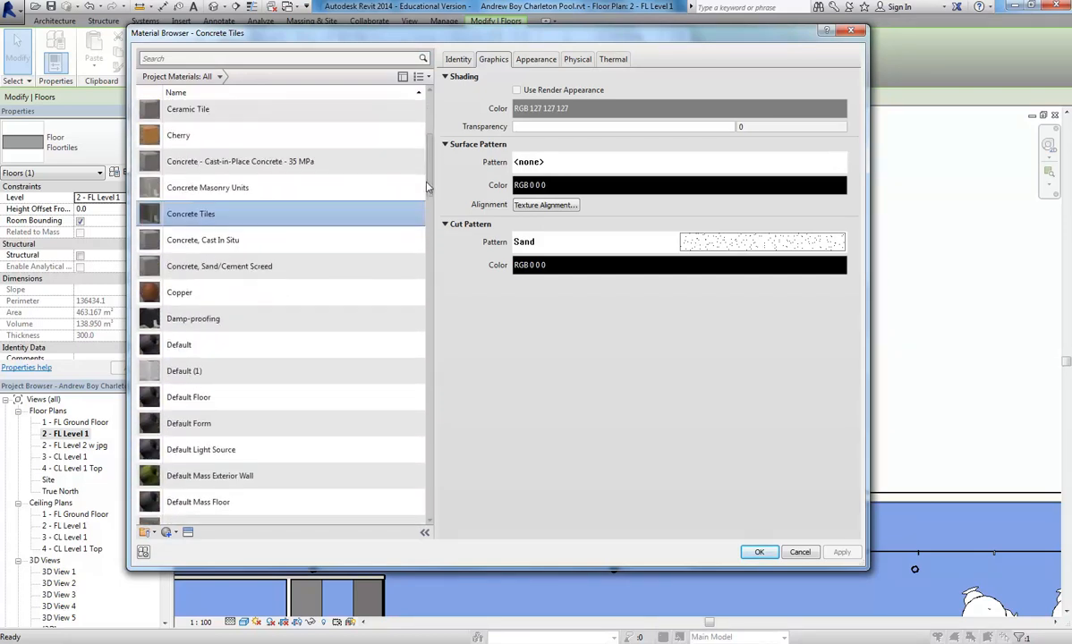
{"action": "left_click", "coordinate": [536, 60]}
{"action": "left_click", "coordinate": [492, 59]}
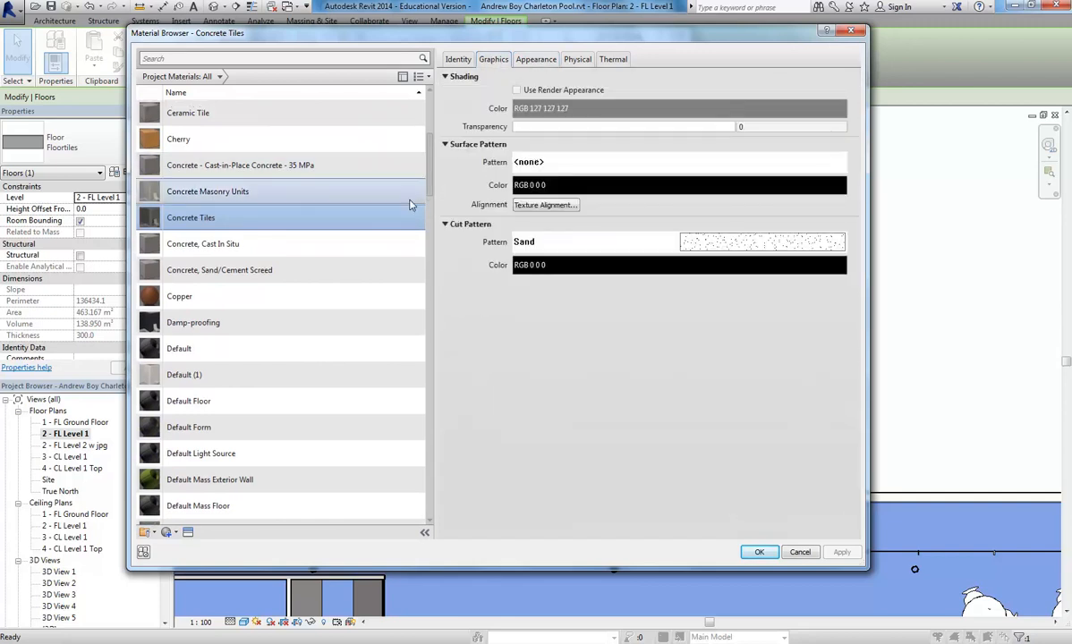
{"action": "scroll", "coordinate": [407, 157], "scroll_direction": "down", "scroll_amount": 2}
{"action": "scroll", "coordinate": [429, 172], "scroll_direction": "up", "scroll_amount": 2}
{"action": "left_click", "coordinate": [258, 59]}
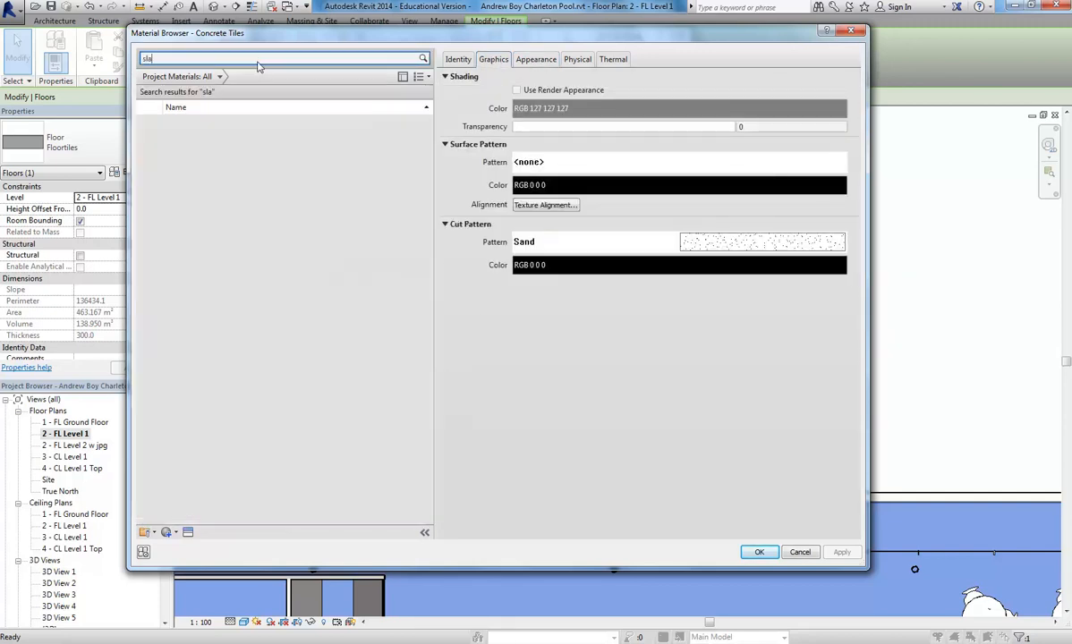
{"action": "left_click", "coordinate": [205, 207]}
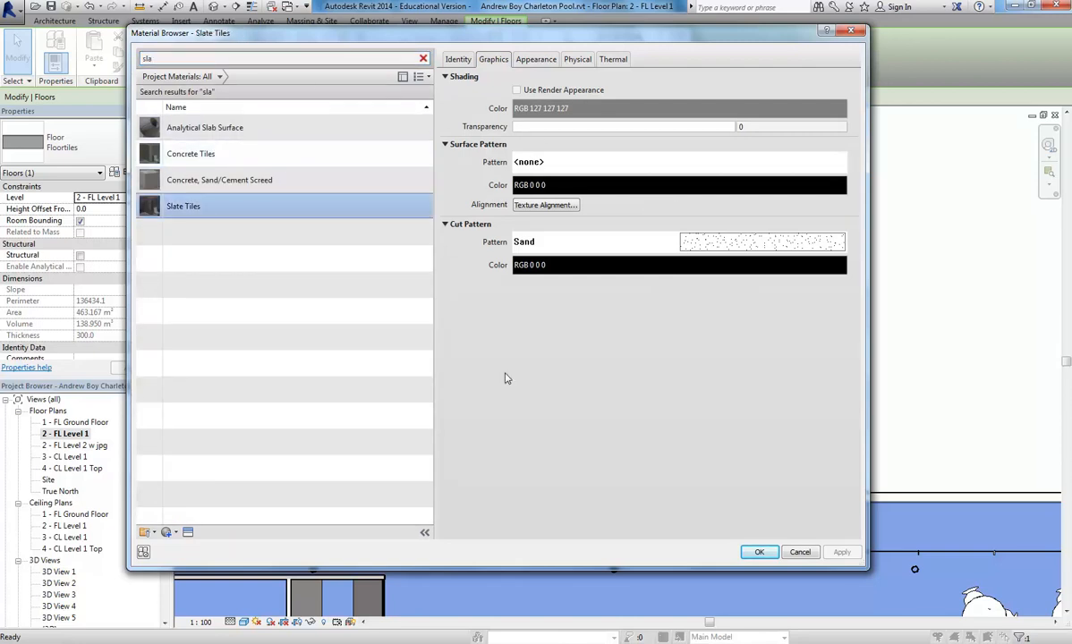
{"action": "left_click", "coordinate": [759, 553]}
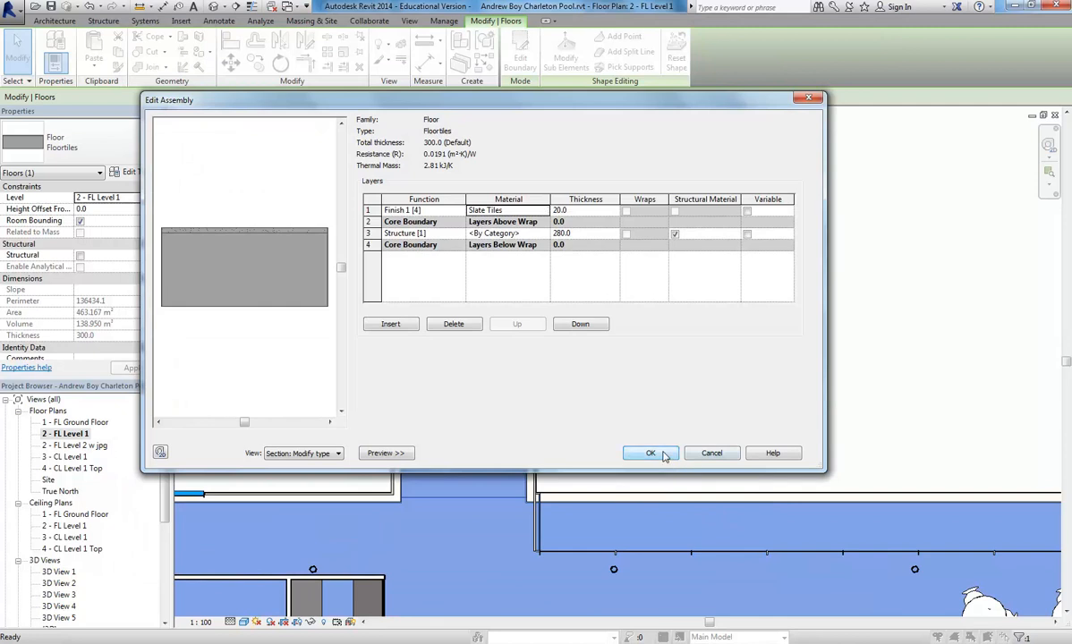
{"action": "left_click", "coordinate": [651, 453]}
{"action": "left_click", "coordinate": [665, 383]}
{"action": "left_click", "coordinate": [629, 455]}
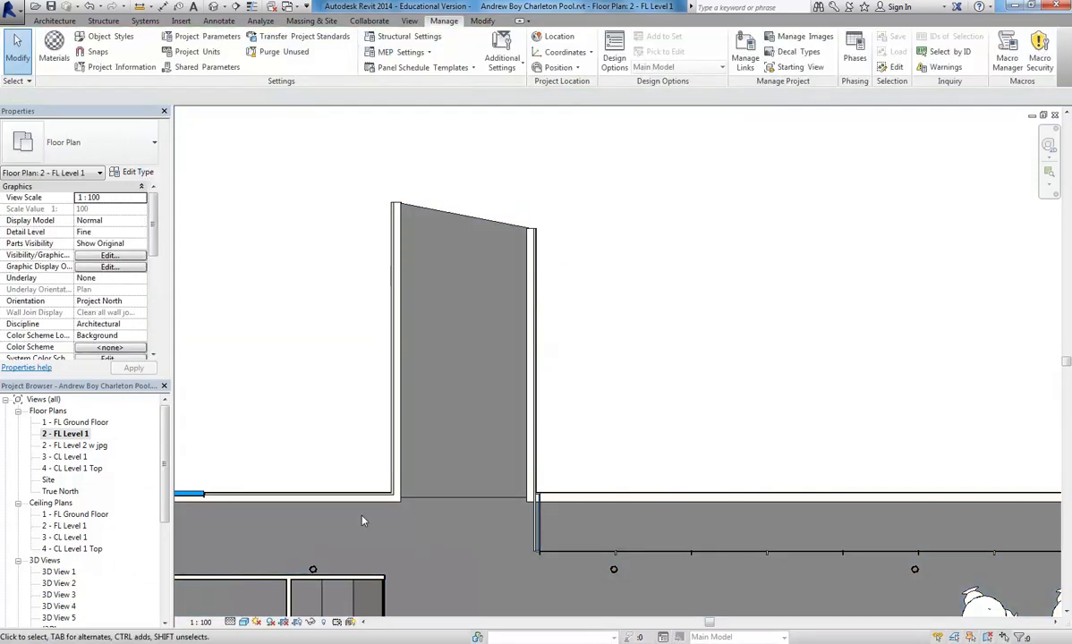
- Set the FL Level 1 plan's visual style to Realistic and inspect the walkway's slate texture
{"action": "scroll", "coordinate": [403, 551], "scroll_direction": "up", "scroll_amount": 2}
{"action": "left_click", "coordinate": [244, 622]}
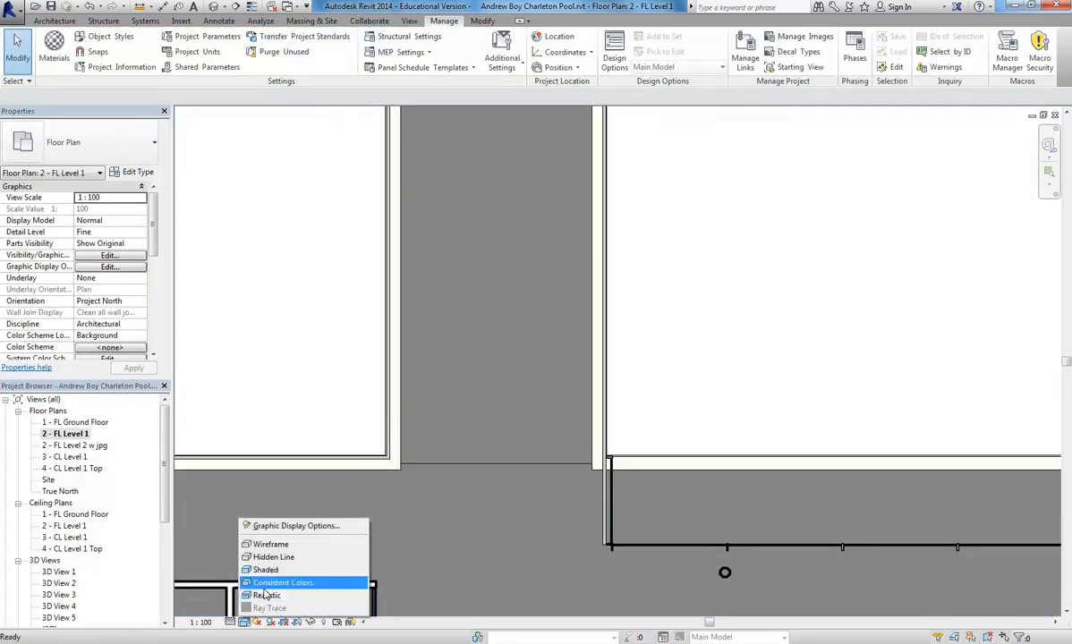
{"action": "left_click", "coordinate": [265, 595]}
{"action": "left_click", "coordinate": [244, 622]}
{"action": "left_click", "coordinate": [259, 595]}
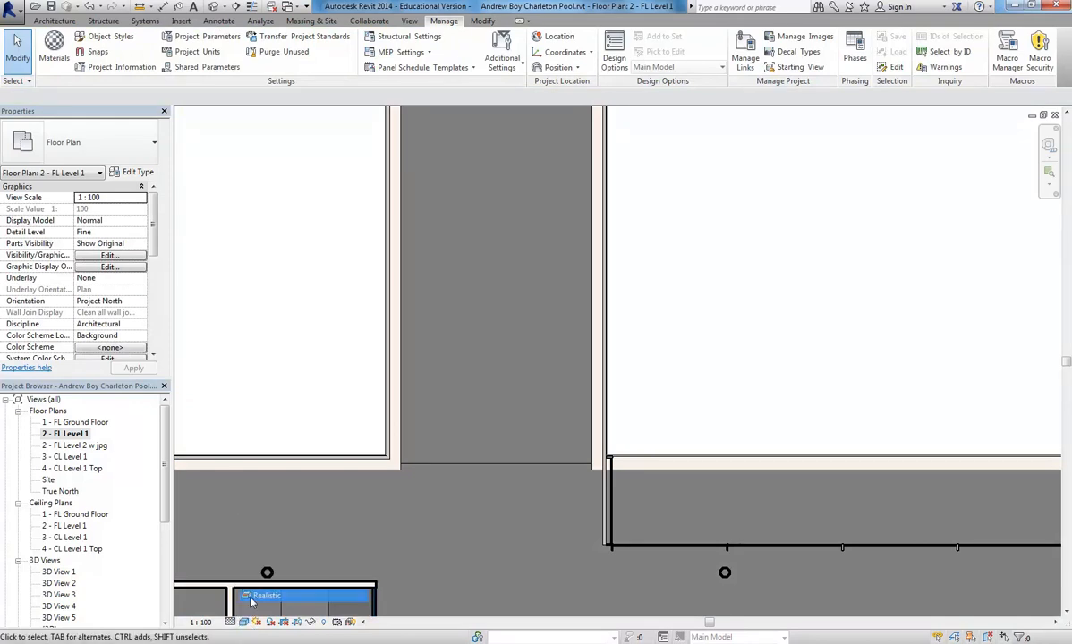
{"action": "scroll", "coordinate": [475, 394], "scroll_direction": "up", "scroll_amount": 3}
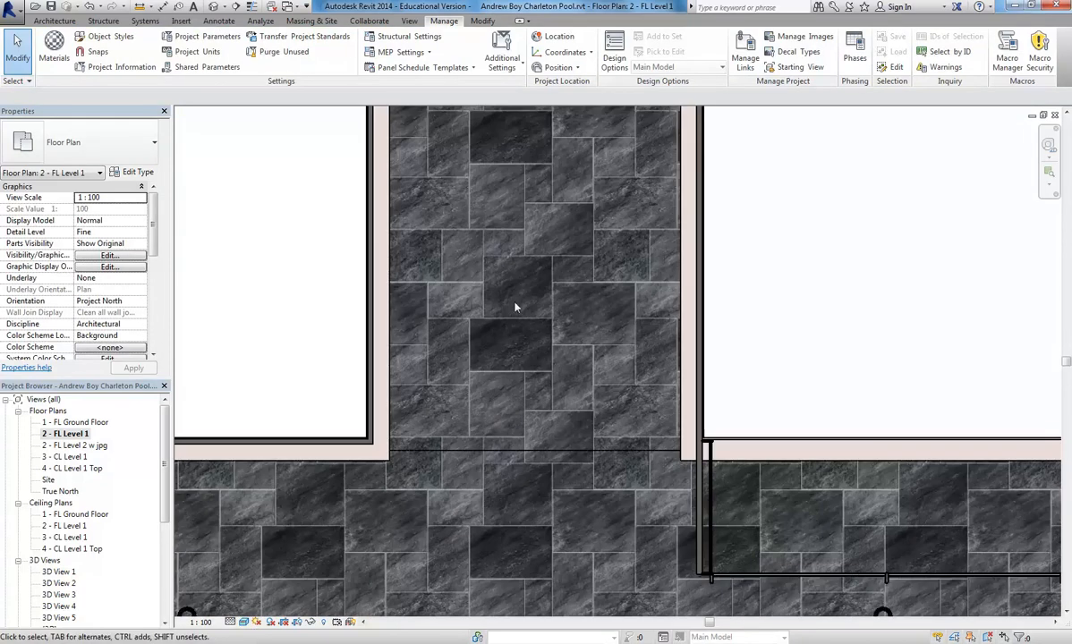
{"action": "scroll", "coordinate": [481, 434], "scroll_direction": "down", "scroll_amount": 4}
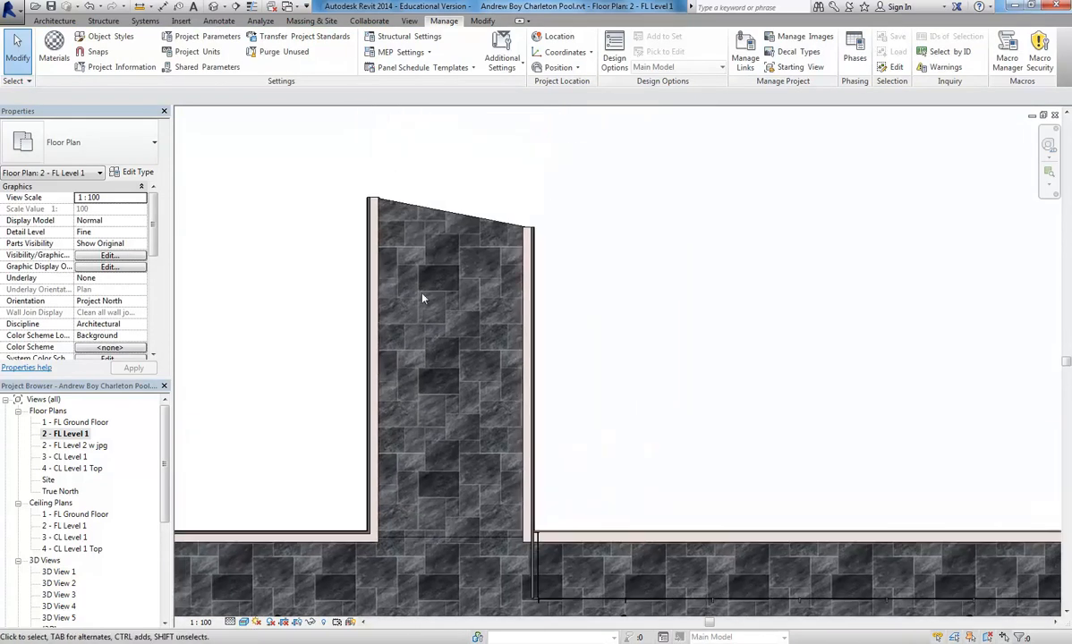
- Paint the split walkway region of the floor with the Concrete Tiles material and end the Paint command
{"action": "left_click", "coordinate": [489, 21]}
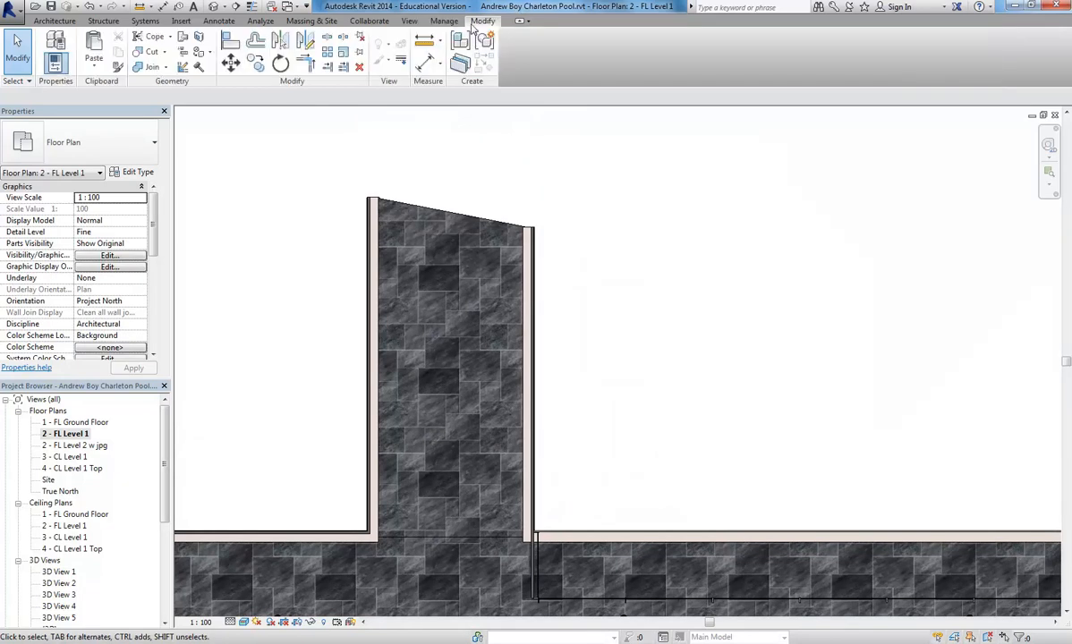
{"action": "left_click", "coordinate": [199, 53]}
{"action": "scroll", "coordinate": [483, 430], "scroll_direction": "down", "scroll_amount": 1}
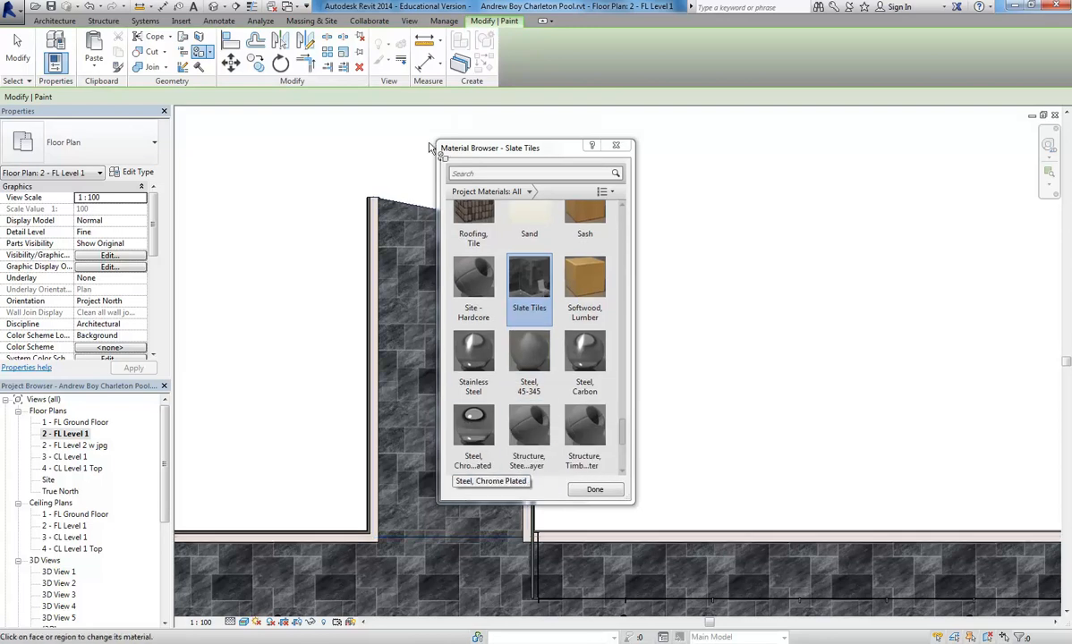
{"action": "left_click_drag", "start_coordinate": [554, 149], "coordinate": [867, 78]}
{"action": "left_click", "coordinate": [865, 235]}
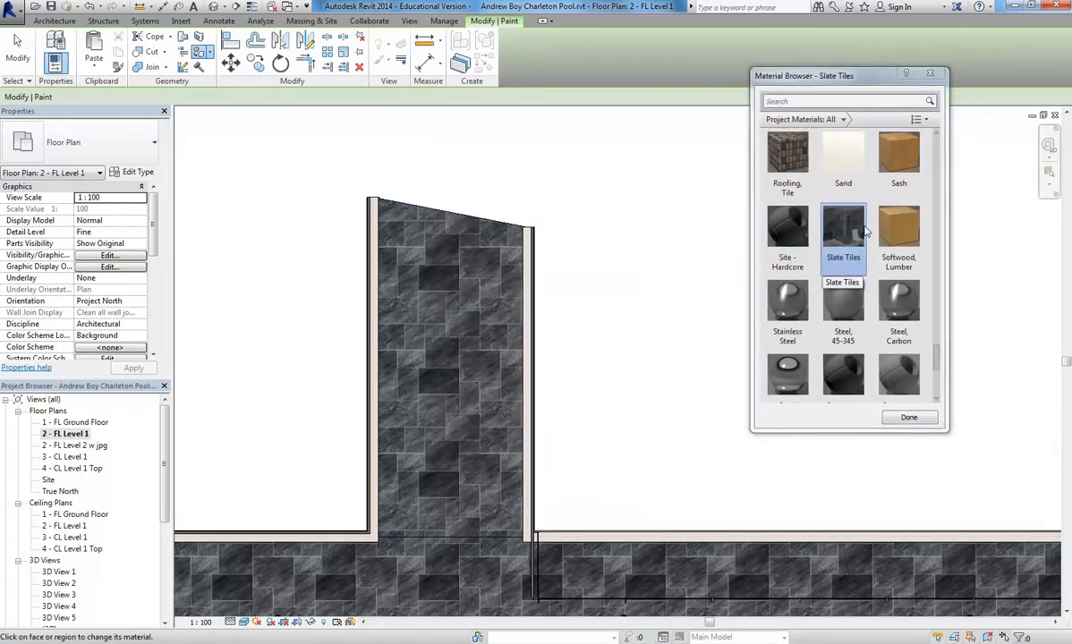
{"action": "left_click_drag", "start_coordinate": [938, 364], "coordinate": [934, 280]}
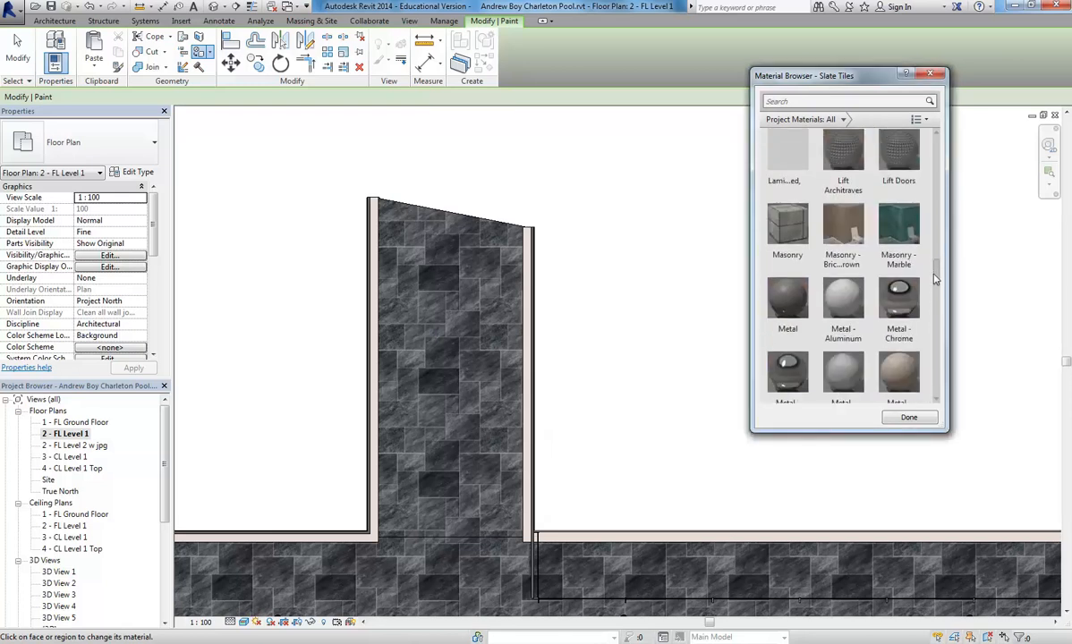
{"action": "left_click_drag", "start_coordinate": [936, 280], "coordinate": [940, 176]}
{"action": "left_click", "coordinate": [899, 243]}
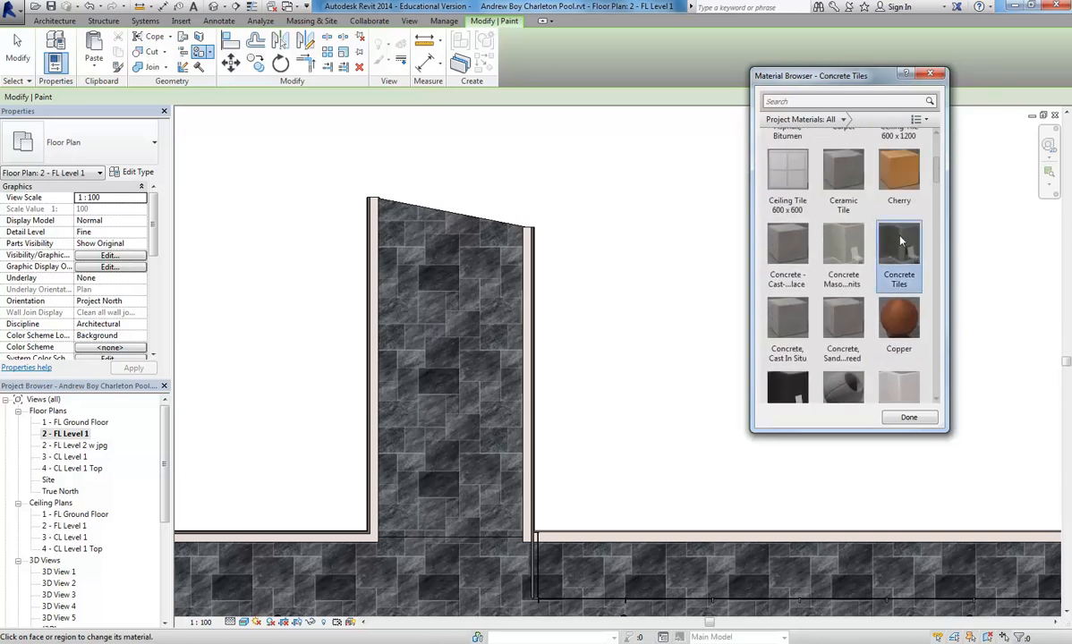
{"action": "left_click", "coordinate": [462, 300]}
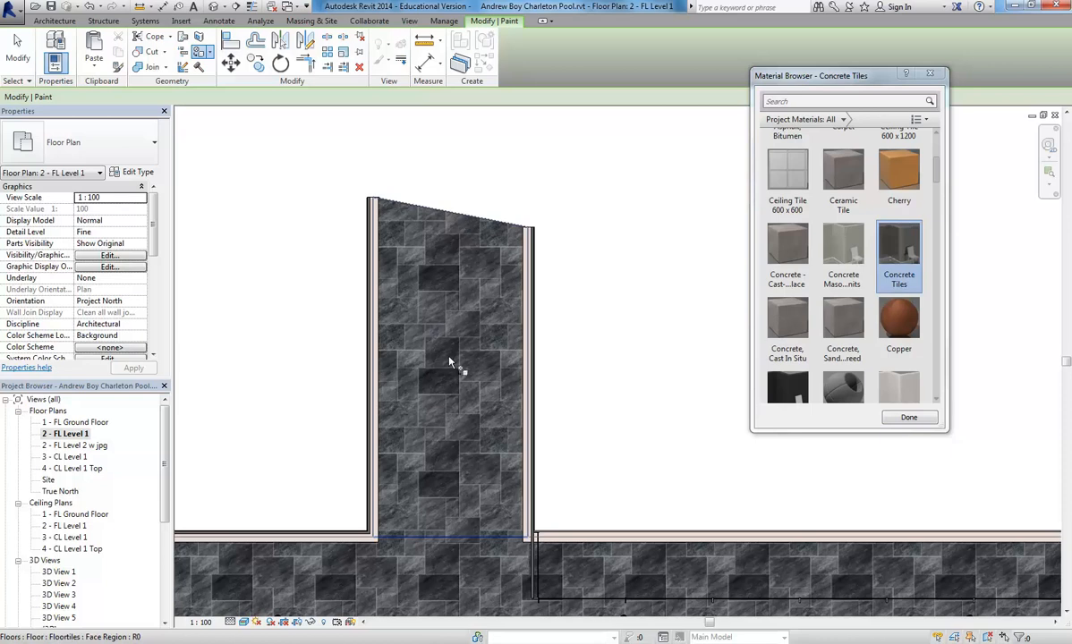
{"action": "middle_click_drag", "start_coordinate": [459, 598], "coordinate": [482, 512]}
{"action": "scroll", "coordinate": [483, 512], "scroll_direction": "up", "scroll_amount": 3}
{"action": "middle_click_drag", "start_coordinate": [527, 308], "coordinate": [447, 429]}
{"action": "scroll", "coordinate": [465, 383], "scroll_direction": "down", "scroll_amount": 2}
{"action": "mouse_move", "coordinate": [541, 336]}
{"action": "middle_mouse_down"}
{"action": "mouse_move", "coordinate": [486, 376]}
{"action": "mouse_move", "coordinate": [533, 336]}
{"action": "mouse_move", "coordinate": [609, 306]}
{"action": "middle_mouse_up"}
{"action": "scroll", "coordinate": [533, 336], "scroll_direction": "down", "scroll_amount": 1}
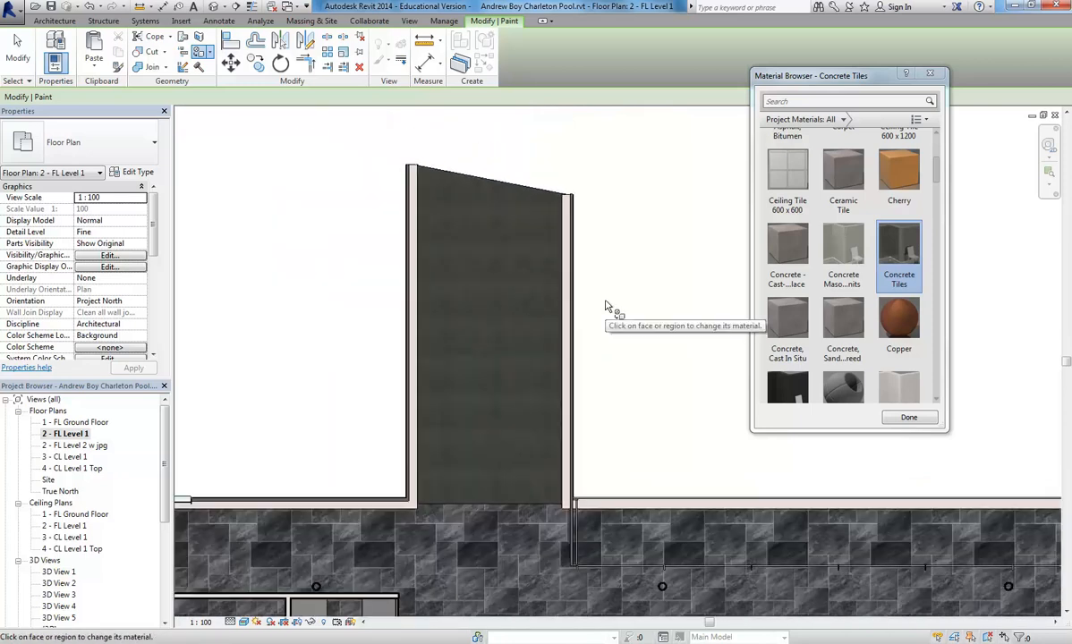
{"action": "key", "text": "Escape"}
- Open the perspective view 3D View 4, which looks along the walkway
{"action": "middle_click_drag", "start_coordinate": [479, 366], "coordinate": [553, 354]}
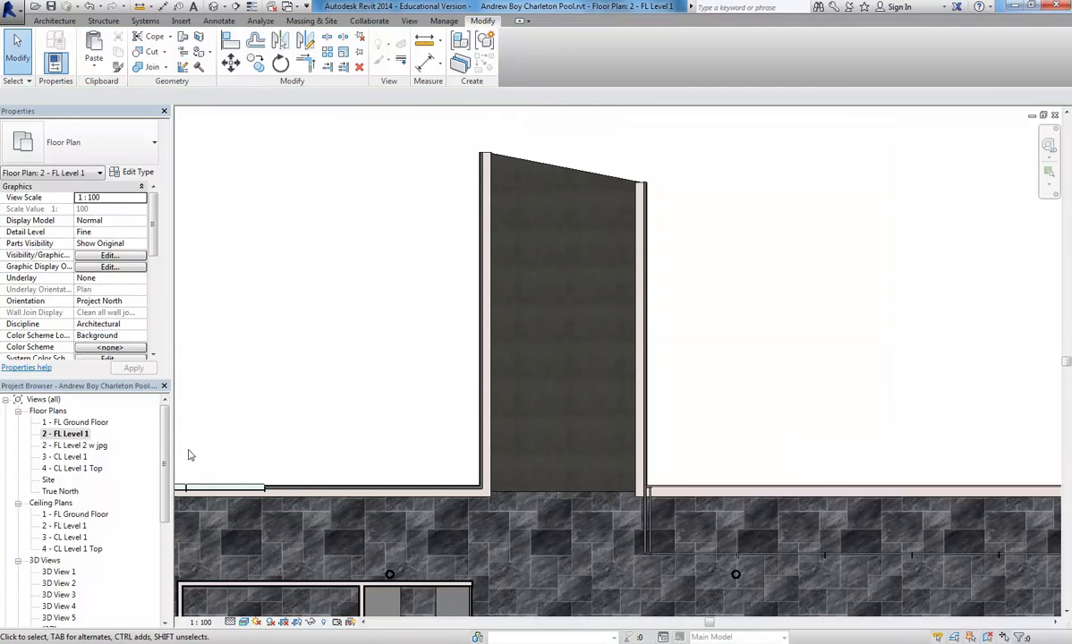
{"action": "left_click_drag", "start_coordinate": [158, 445], "coordinate": [163, 508]}
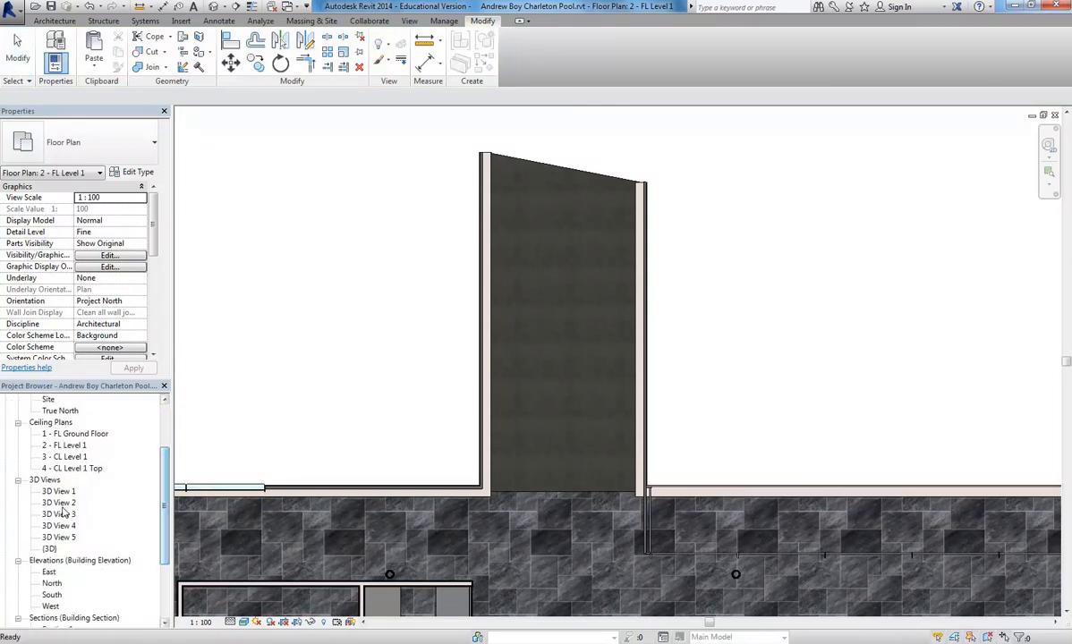
{"action": "double_click", "coordinate": [59, 503]}
{"action": "left_click", "coordinate": [59, 516]}
{"action": "double_click", "coordinate": [59, 515]}
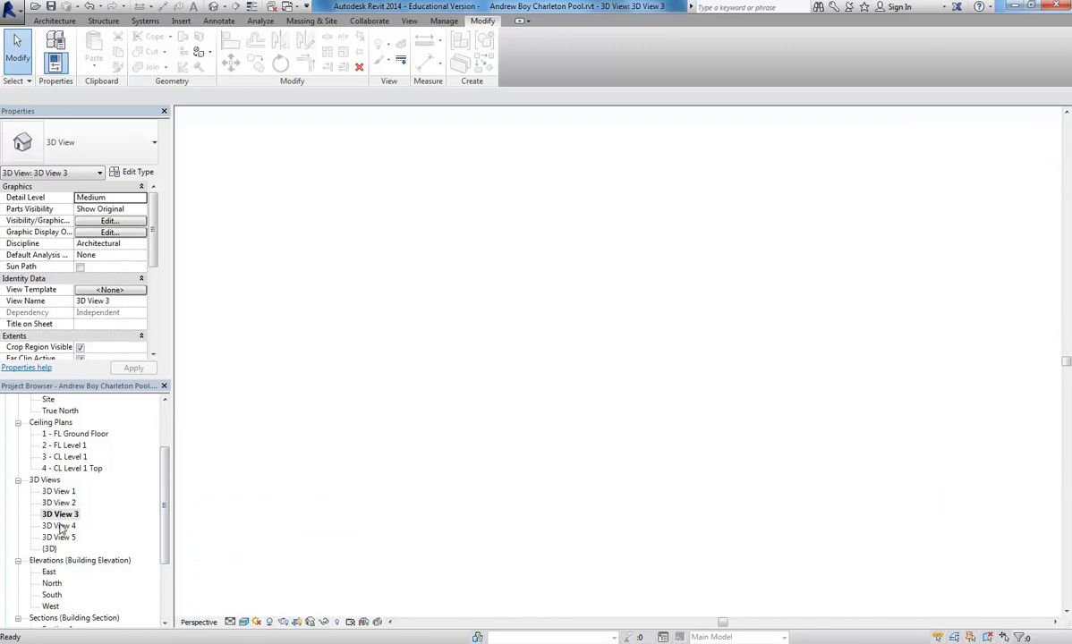
{"action": "double_click", "coordinate": [60, 527]}
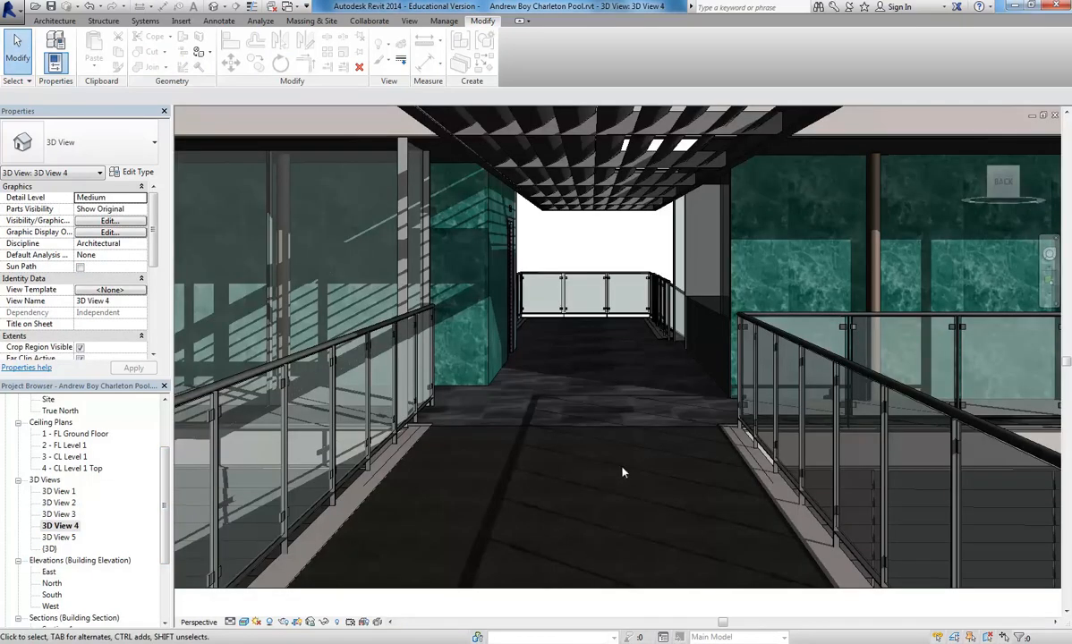
- Examine the floor where the painted walkway meets the slate tiles, up close and in the full perspective view
{"action": "scroll", "coordinate": [582, 341], "scroll_direction": "up", "scroll_amount": 10}
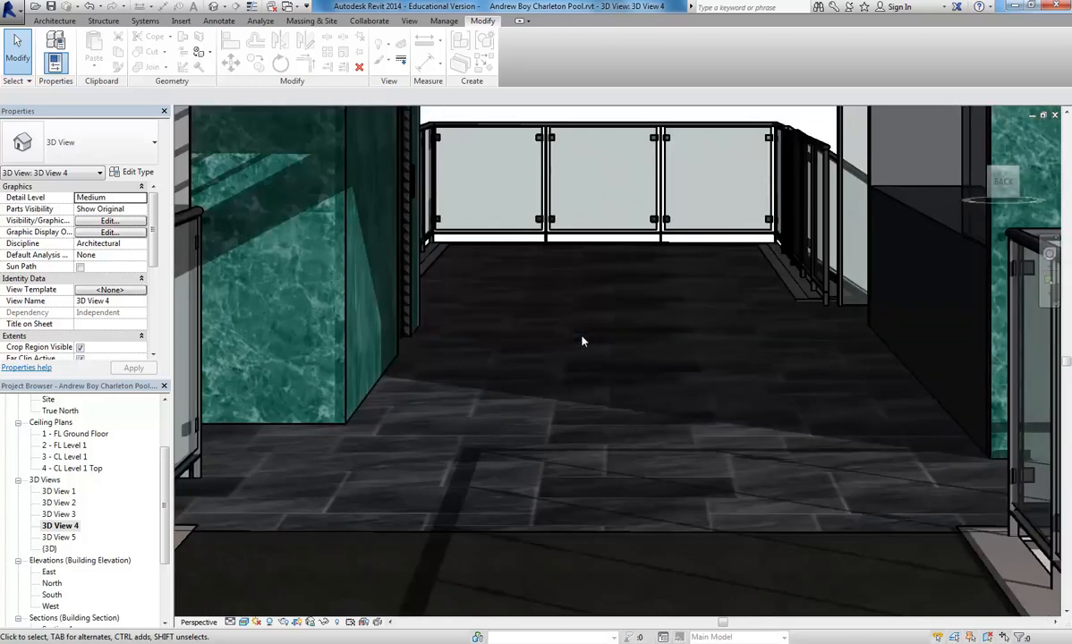
{"action": "middle_click_drag", "start_coordinate": [581, 341], "coordinate": [561, 359]}
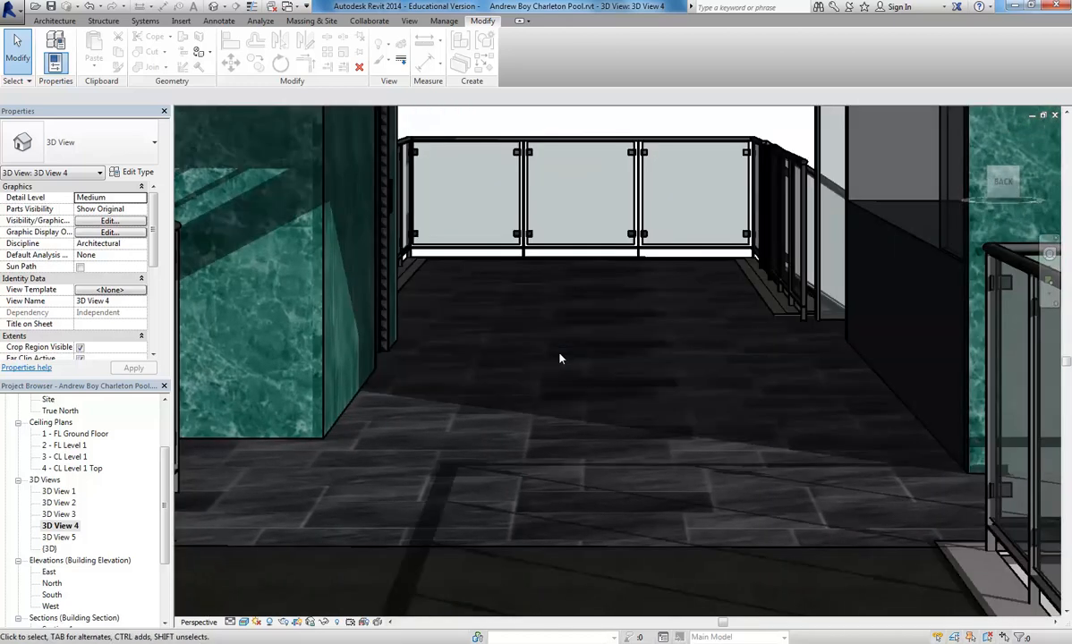
{"action": "scroll", "coordinate": [398, 495], "scroll_direction": "up", "scroll_amount": 3}
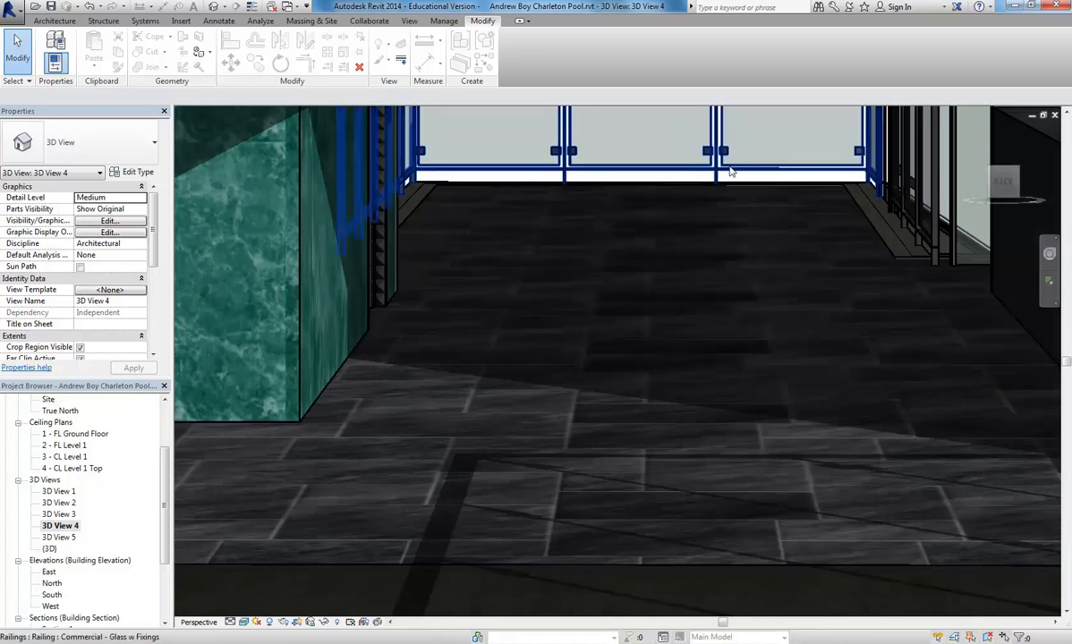
{"action": "scroll", "coordinate": [703, 252], "scroll_direction": "down", "scroll_amount": 5}
{"action": "scroll", "coordinate": [702, 251], "scroll_direction": "down", "scroll_amount": 6}
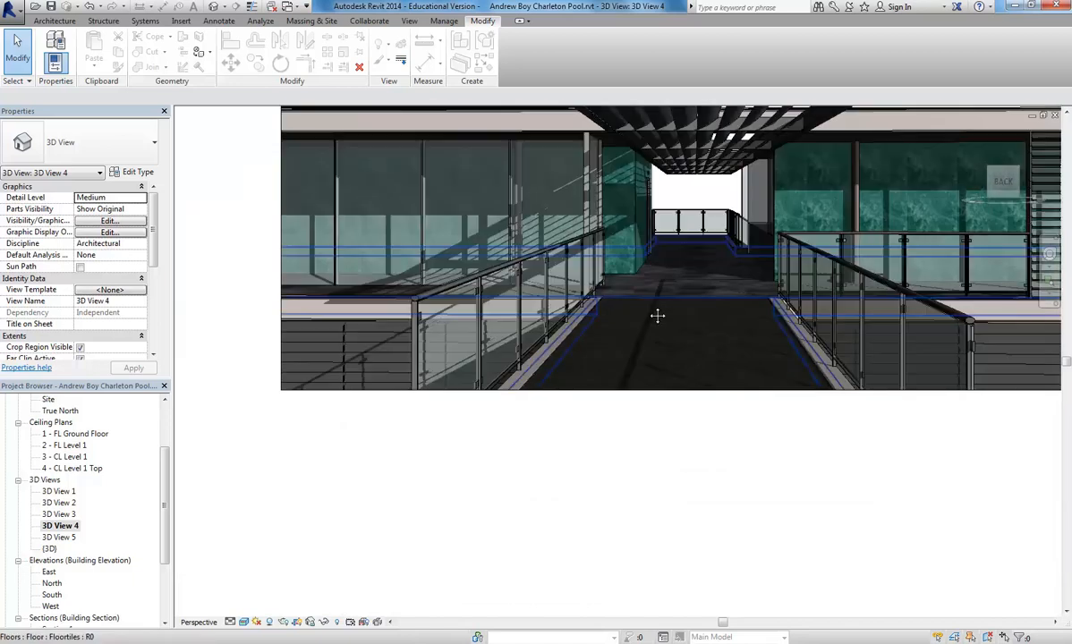
{"action": "scroll", "coordinate": [628, 383], "scroll_direction": "down", "scroll_amount": 4}
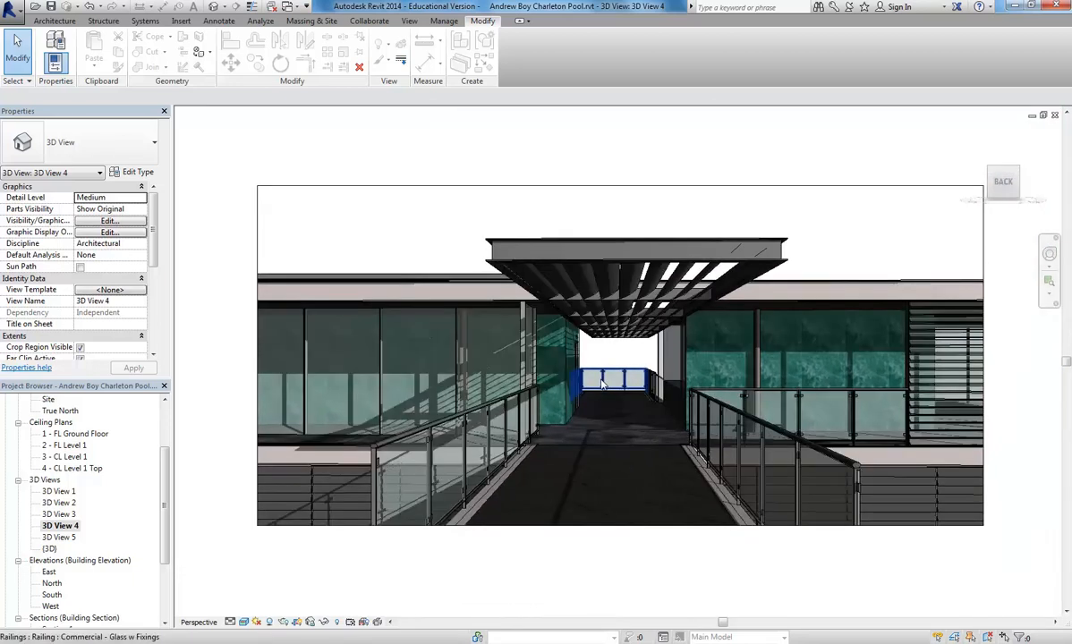
{"action": "scroll", "coordinate": [602, 383], "scroll_direction": "up", "scroll_amount": 2}
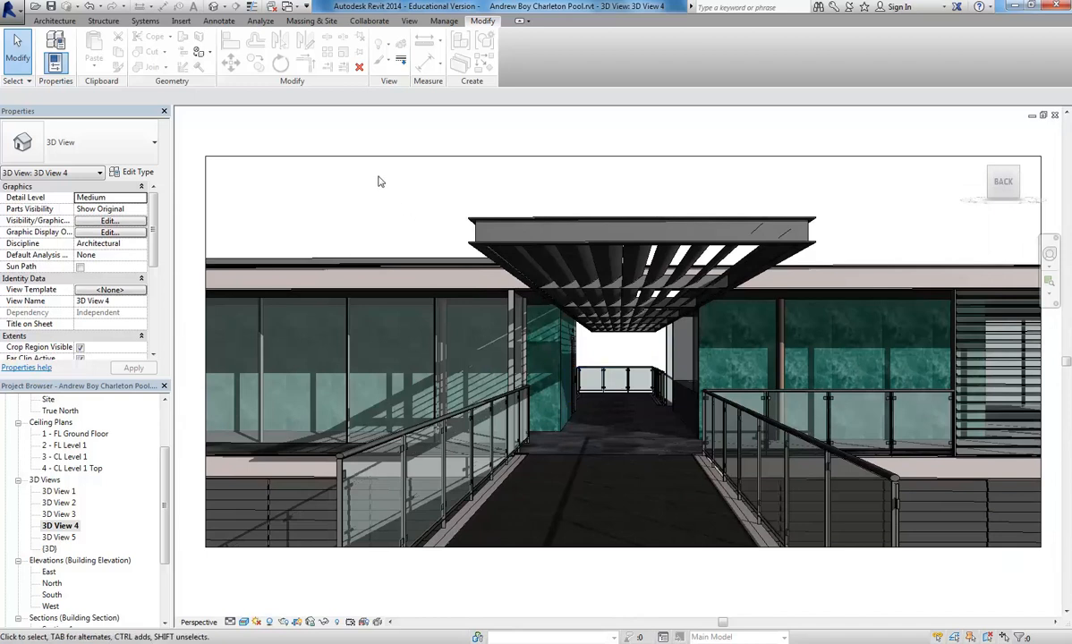